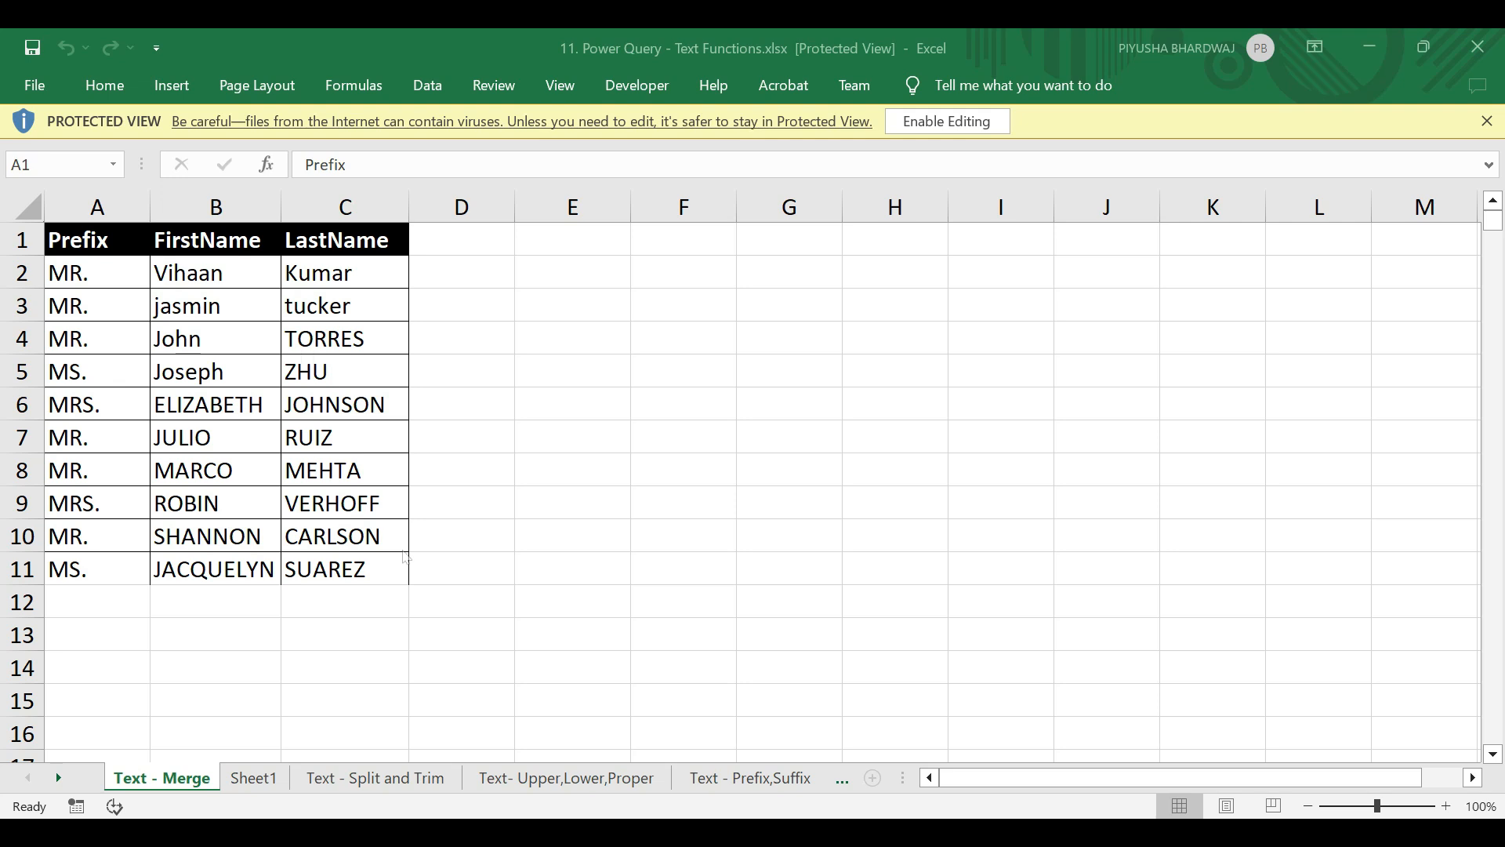
Enable editing, format the name data as a table named Text_Merge, and close the Text Functions workbook.
left_click(112, 209)
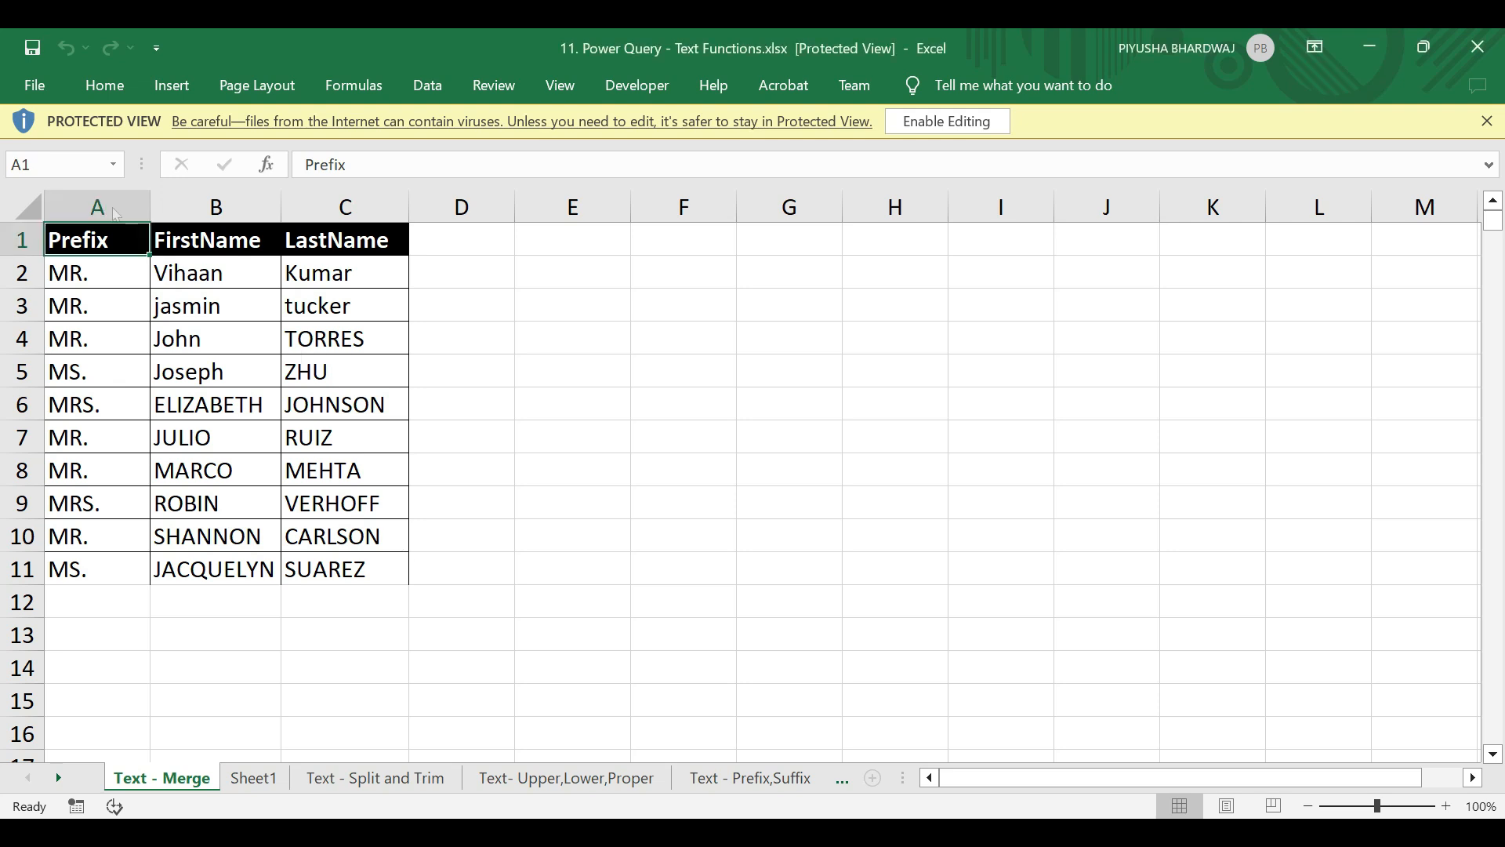
left_click(215, 207)
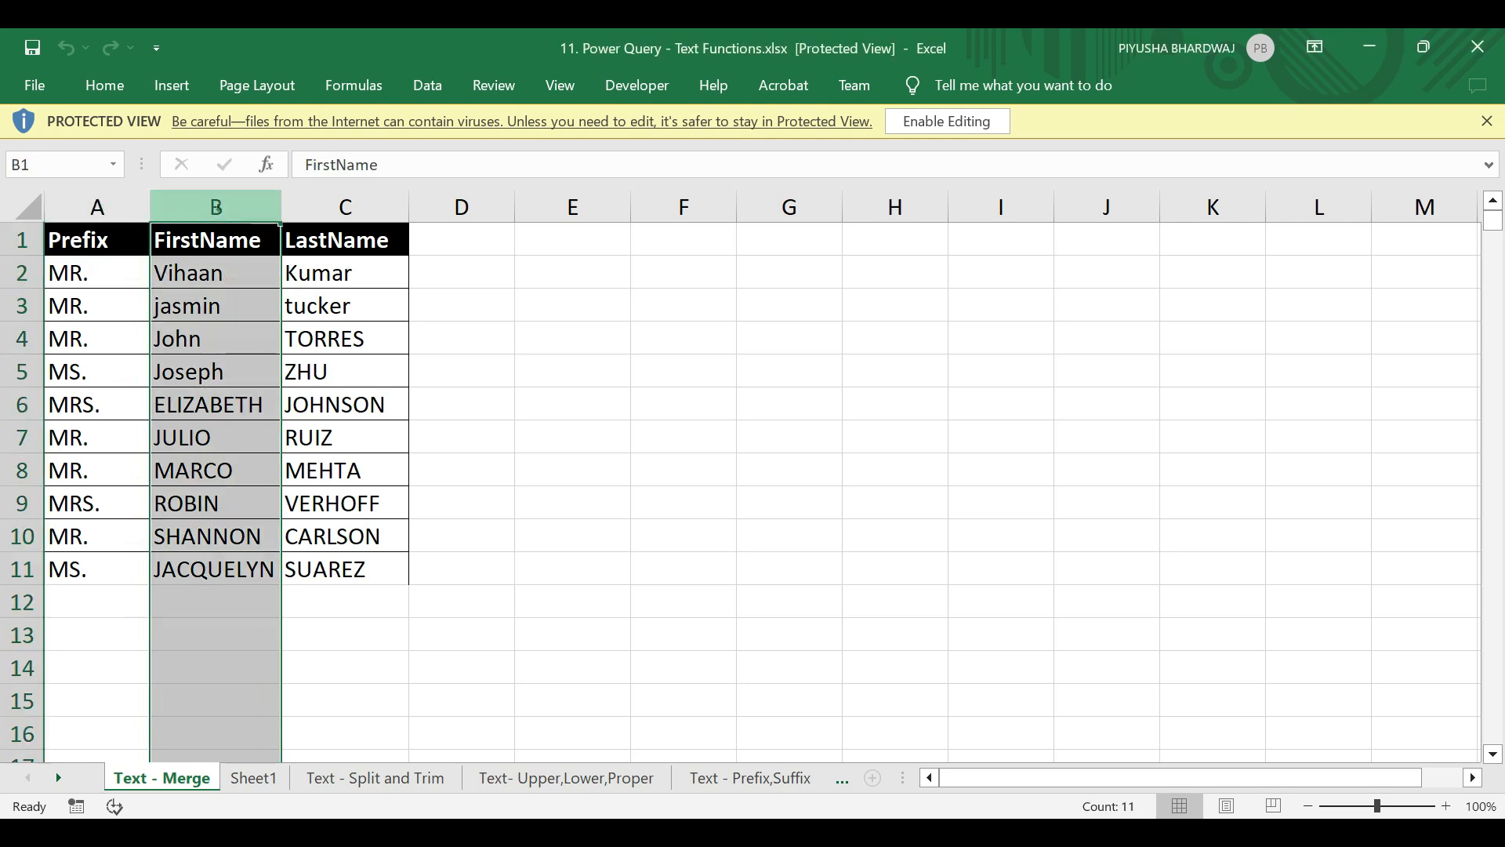
left_click(345, 206)
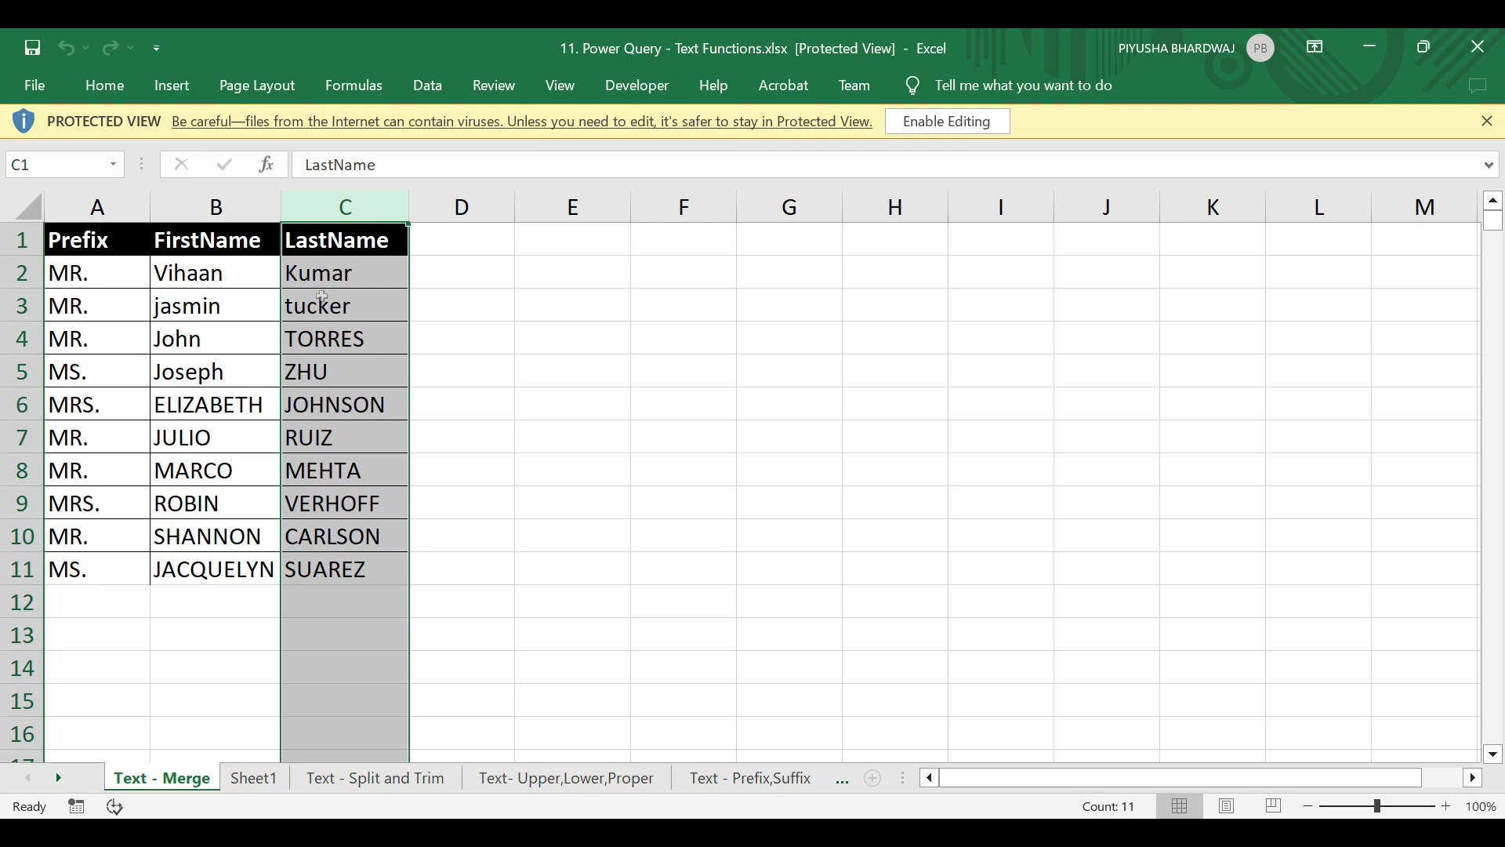
left_click(947, 120)
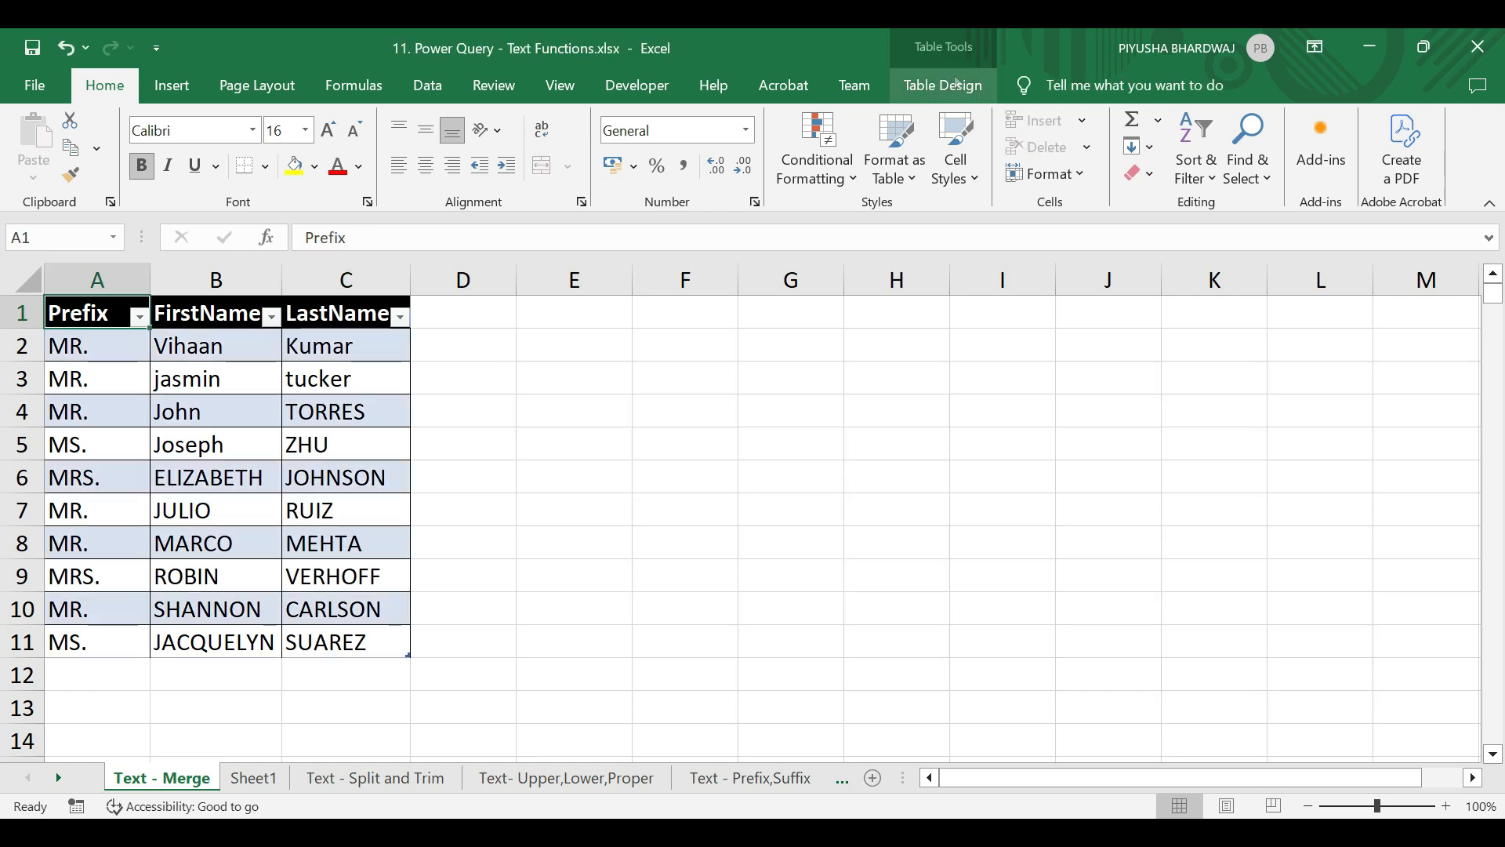
left_click(958, 84)
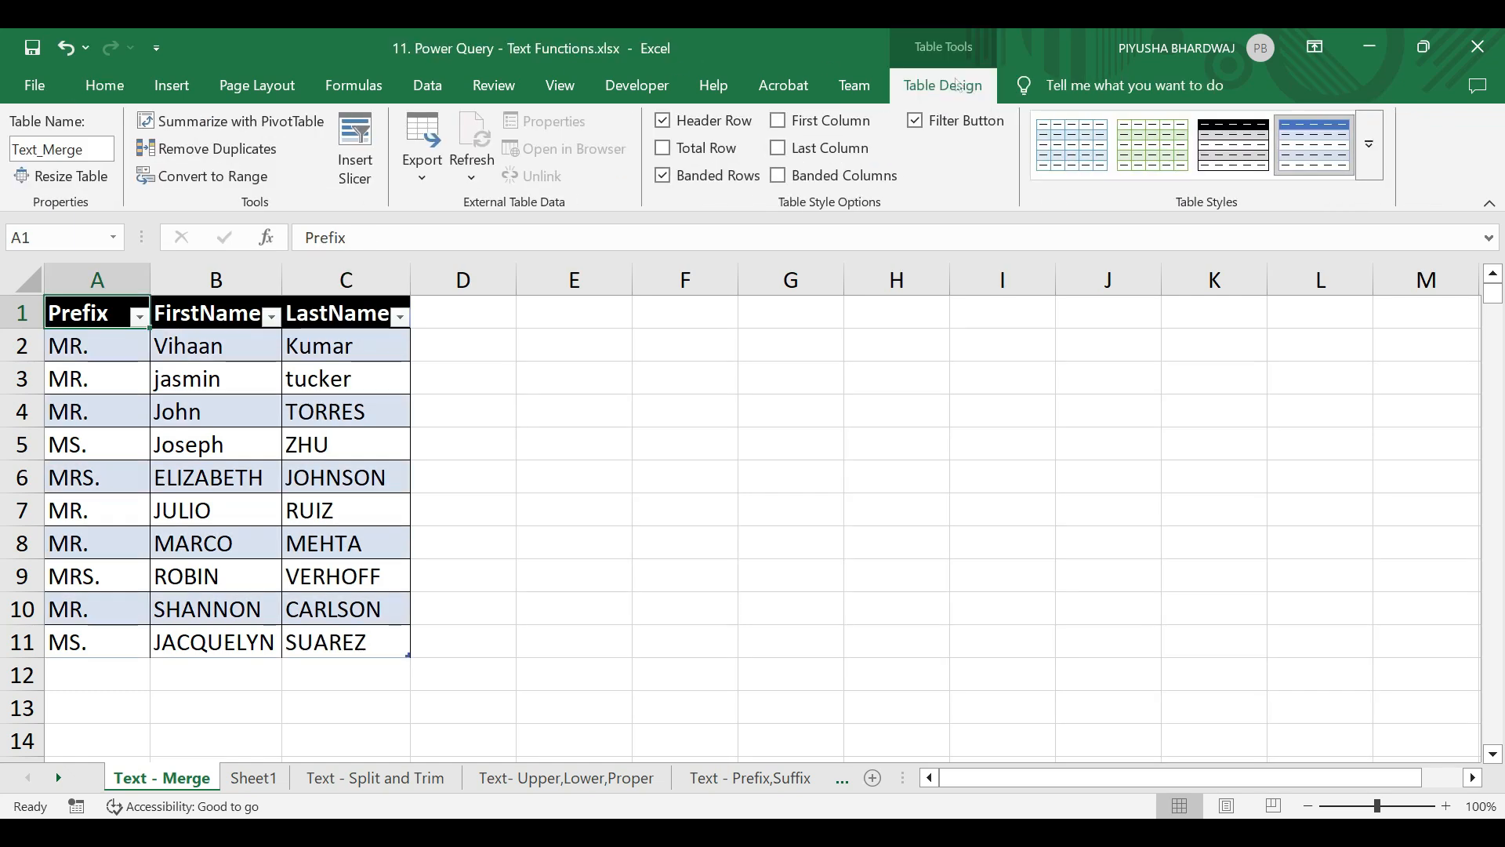
left_click(95, 346)
left_click(61, 149)
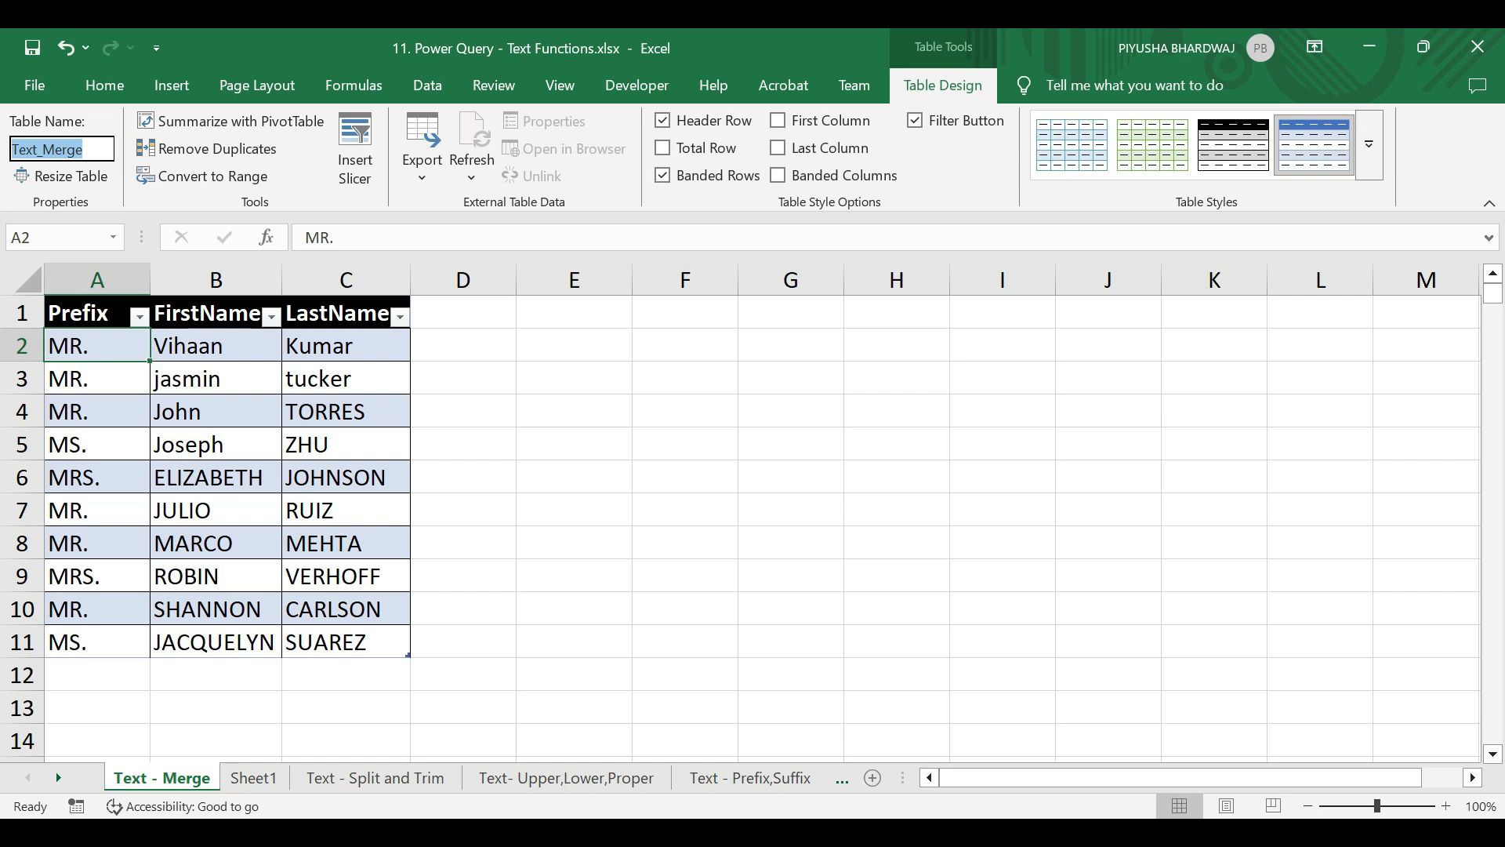
left_click(1478, 47)
key("Return")
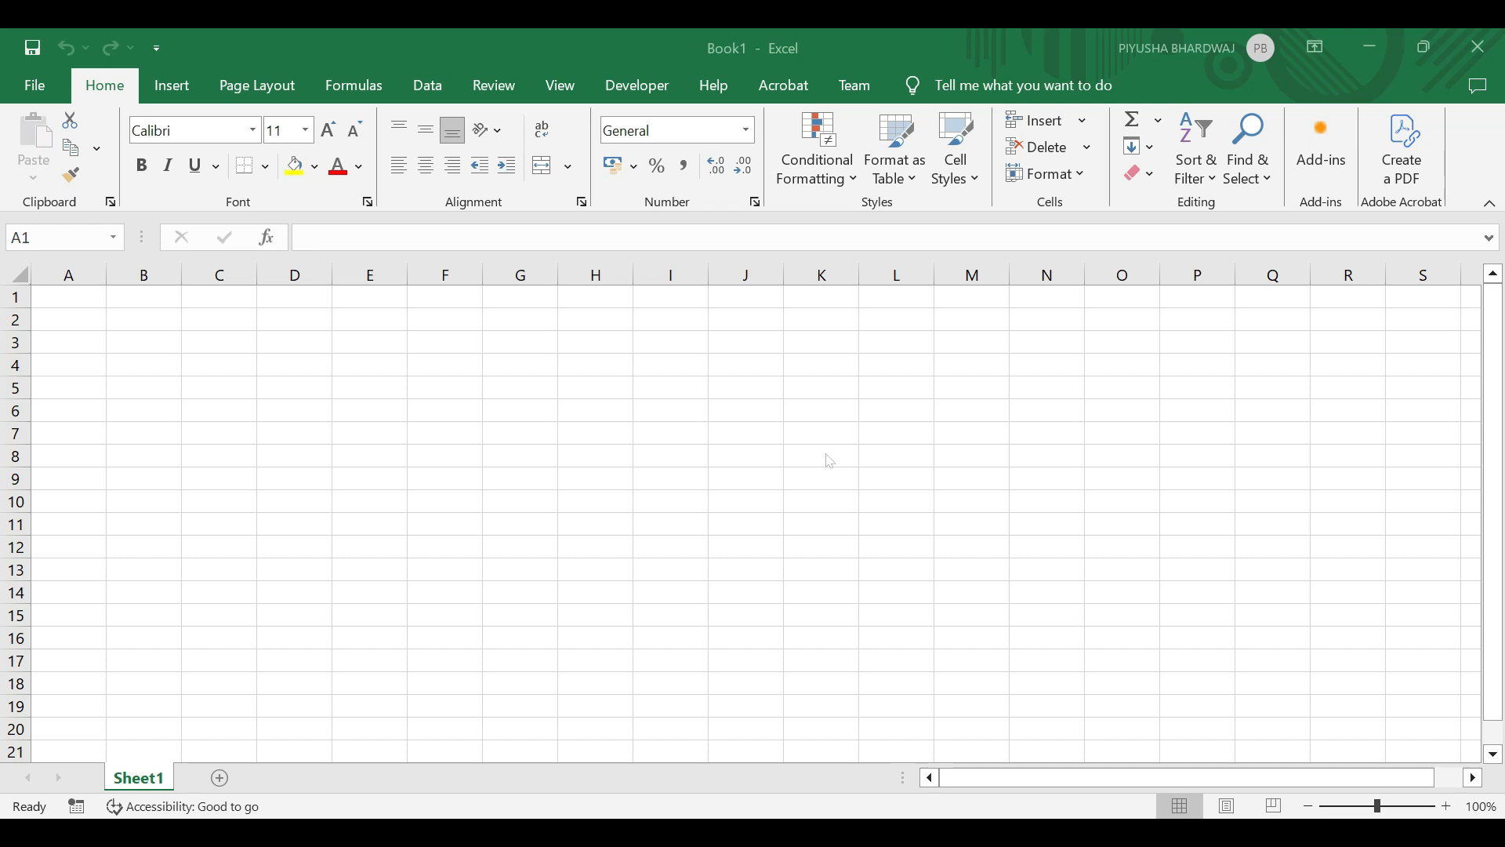
Start a Get Data import from an Excel workbook file on the Data tab.
left_click(430, 87)
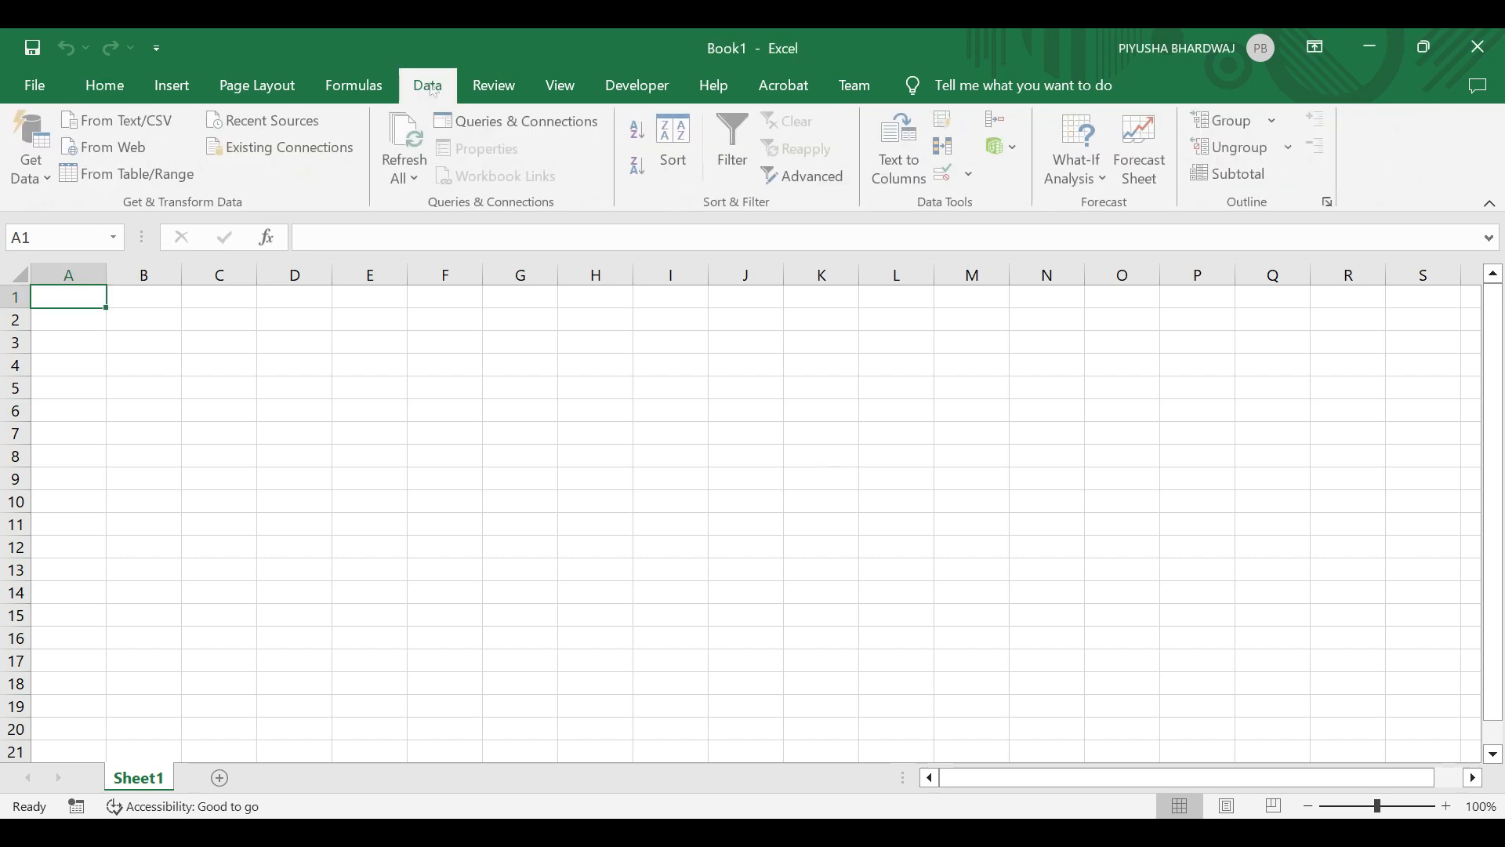
left_click(33, 152)
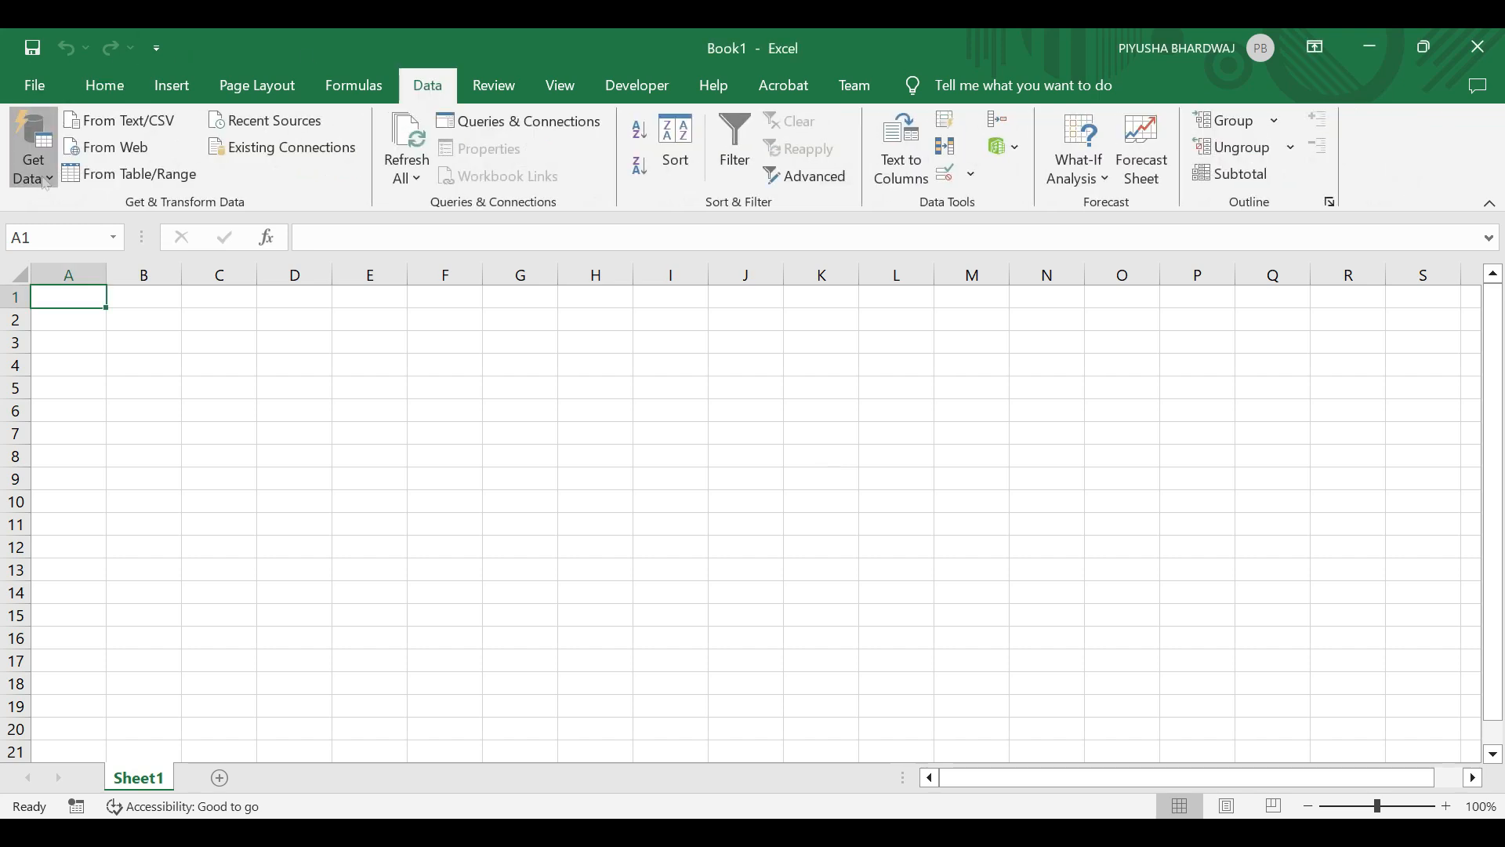
mouse_move(219, 213)
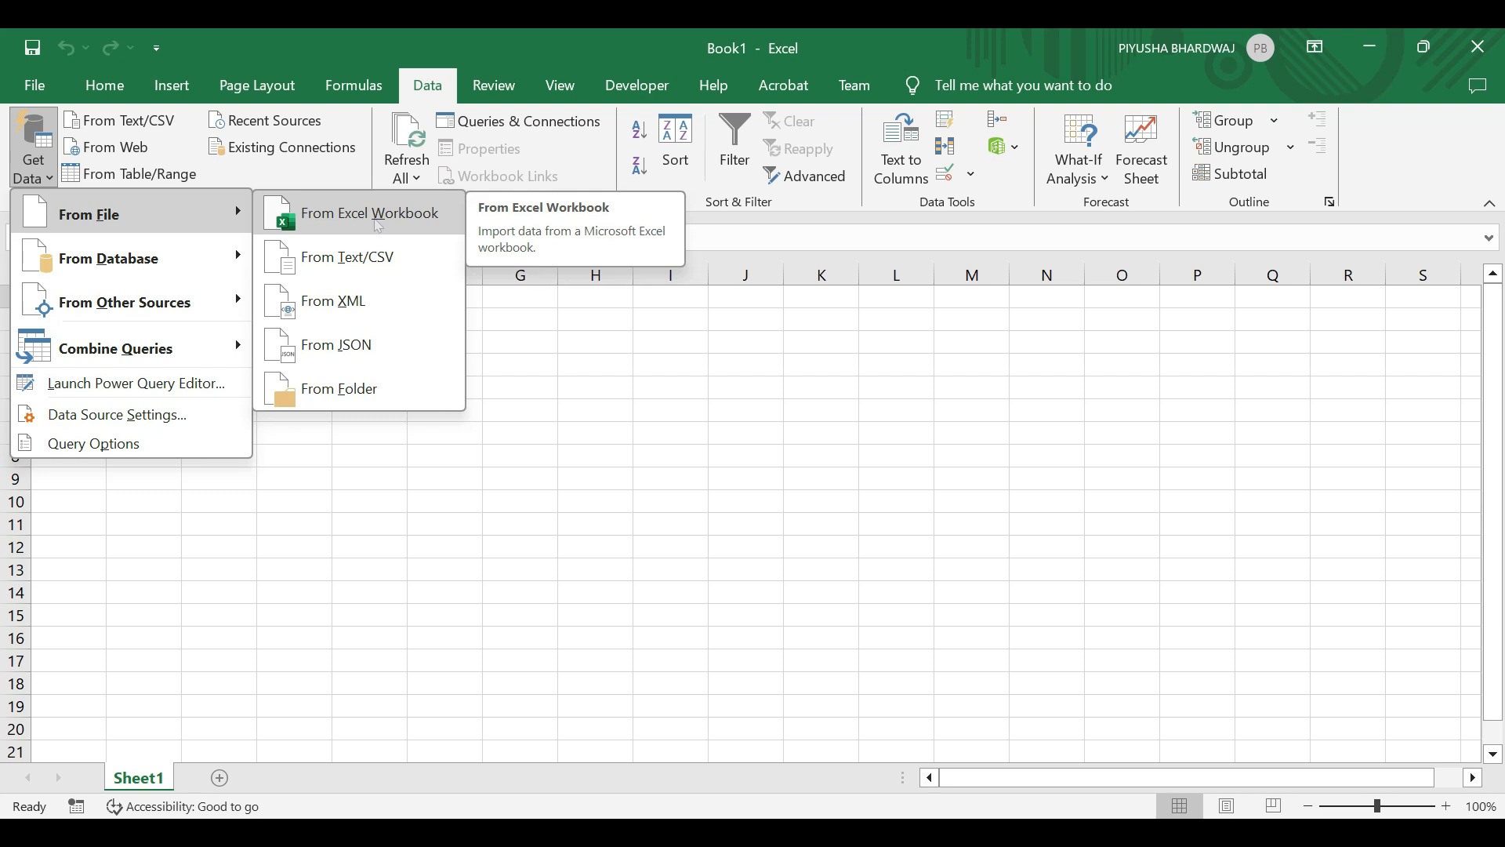
left_click(378, 226)
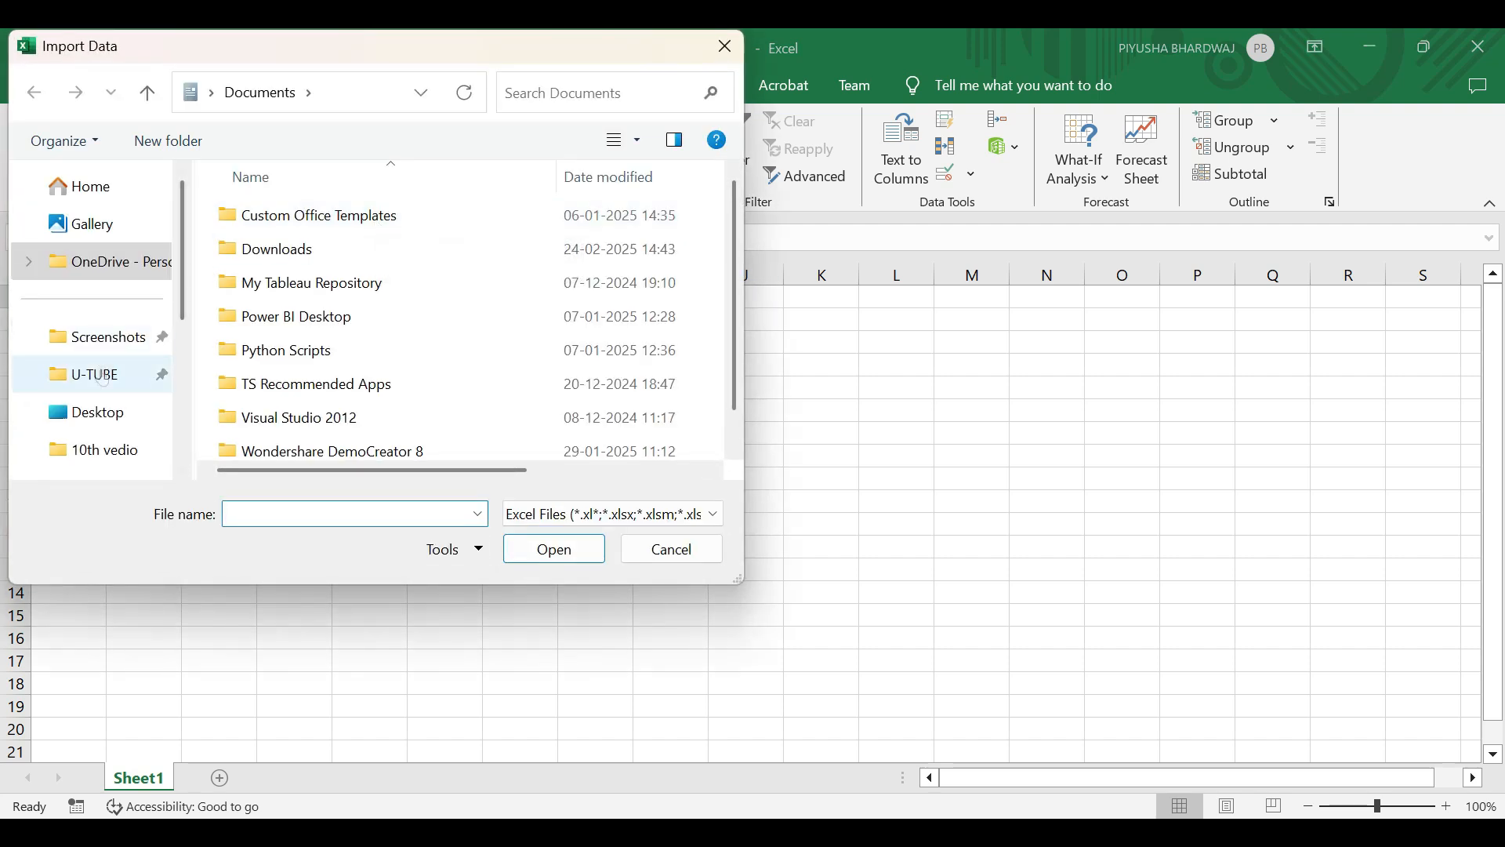
Import 11. Power Query - Text Functions.xlsx from the U-TUBE > Material folder.
left_click(102, 379)
scroll(302, 329, "down", 5)
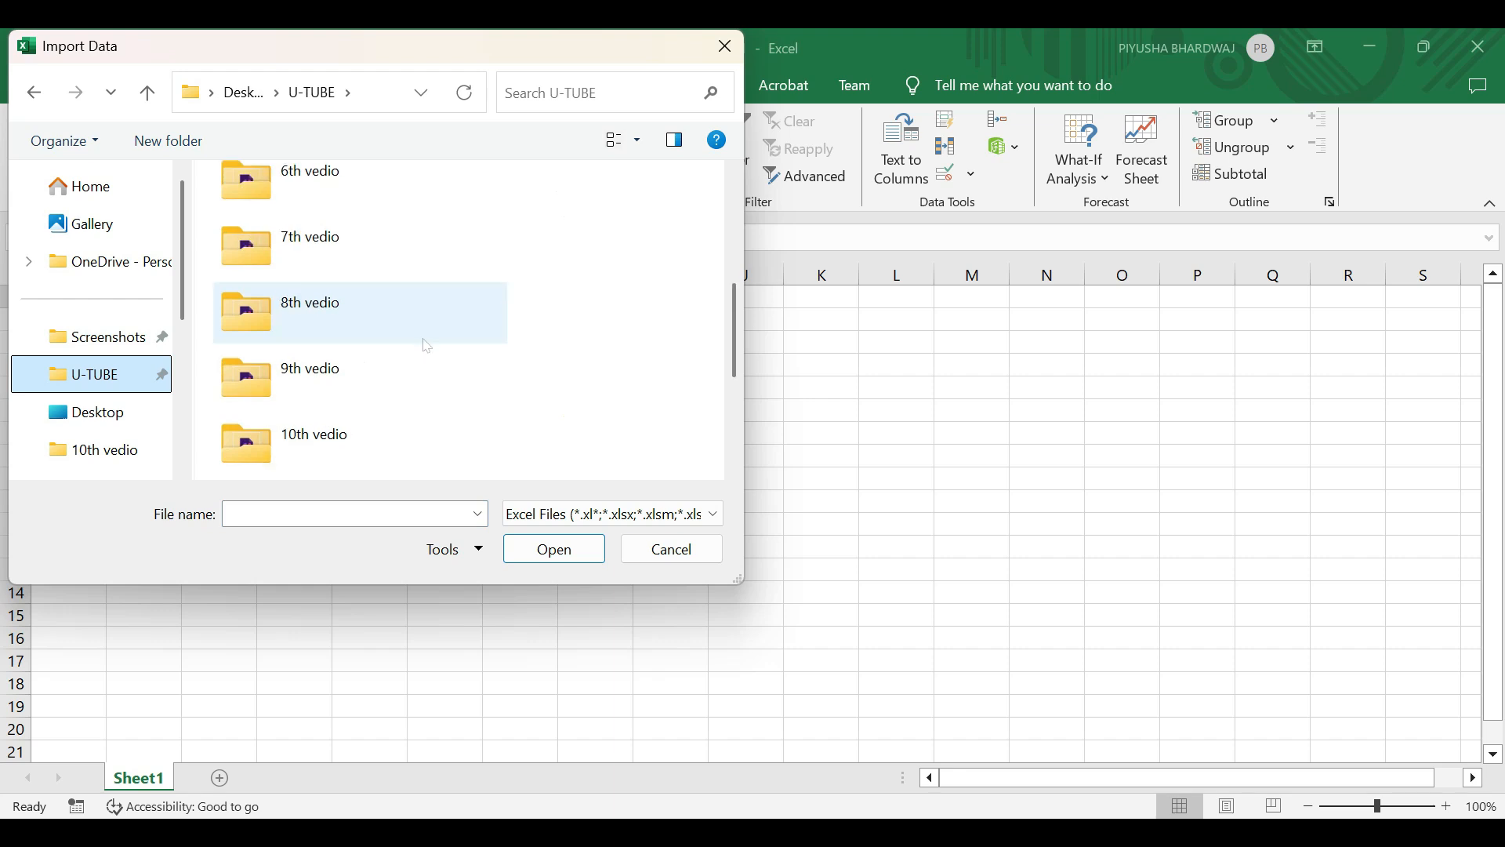
double_click(424, 339)
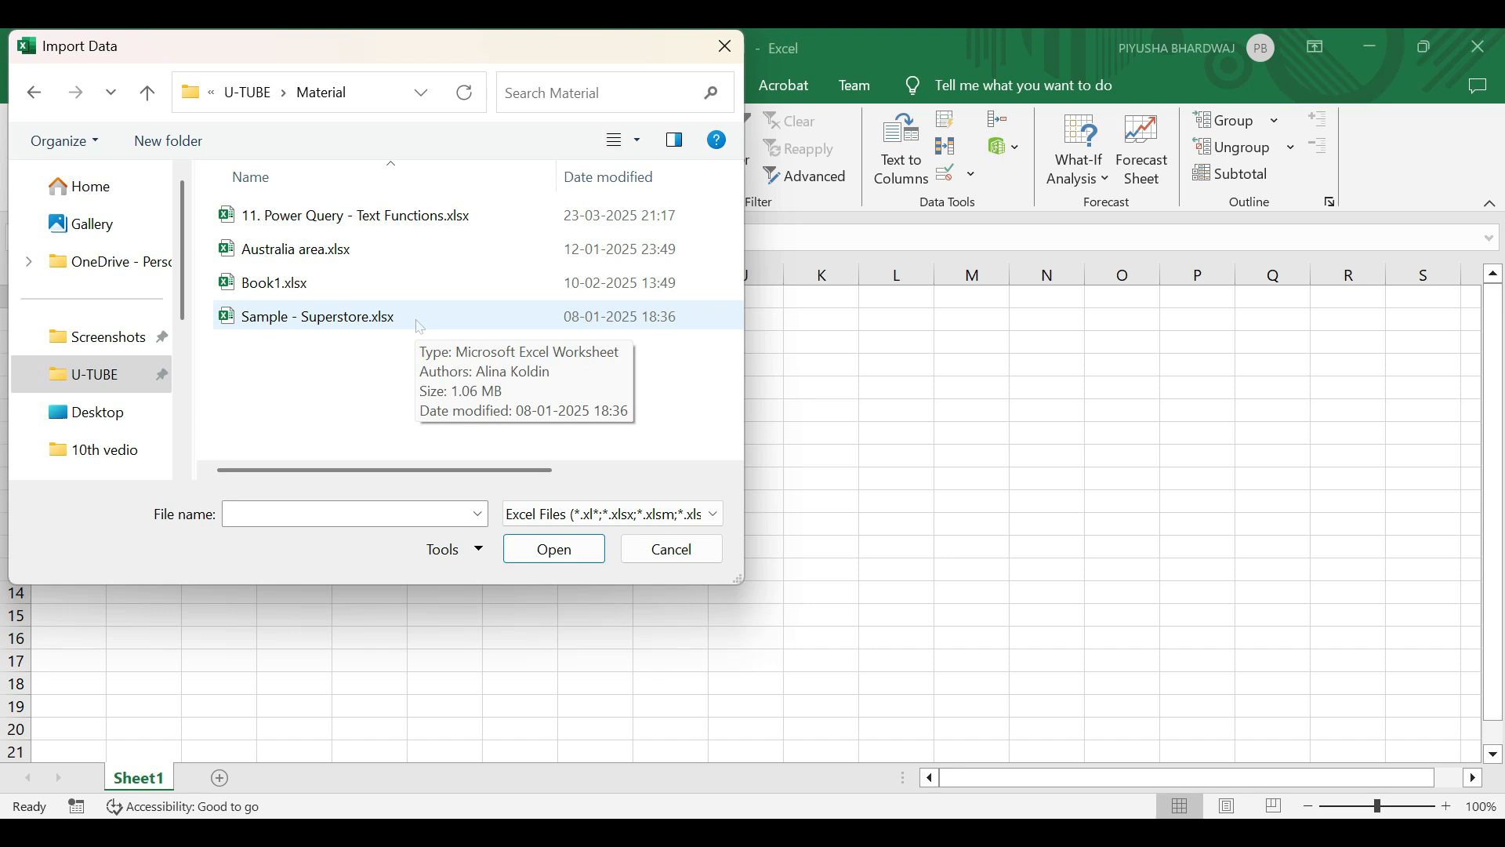
left_click(726, 47)
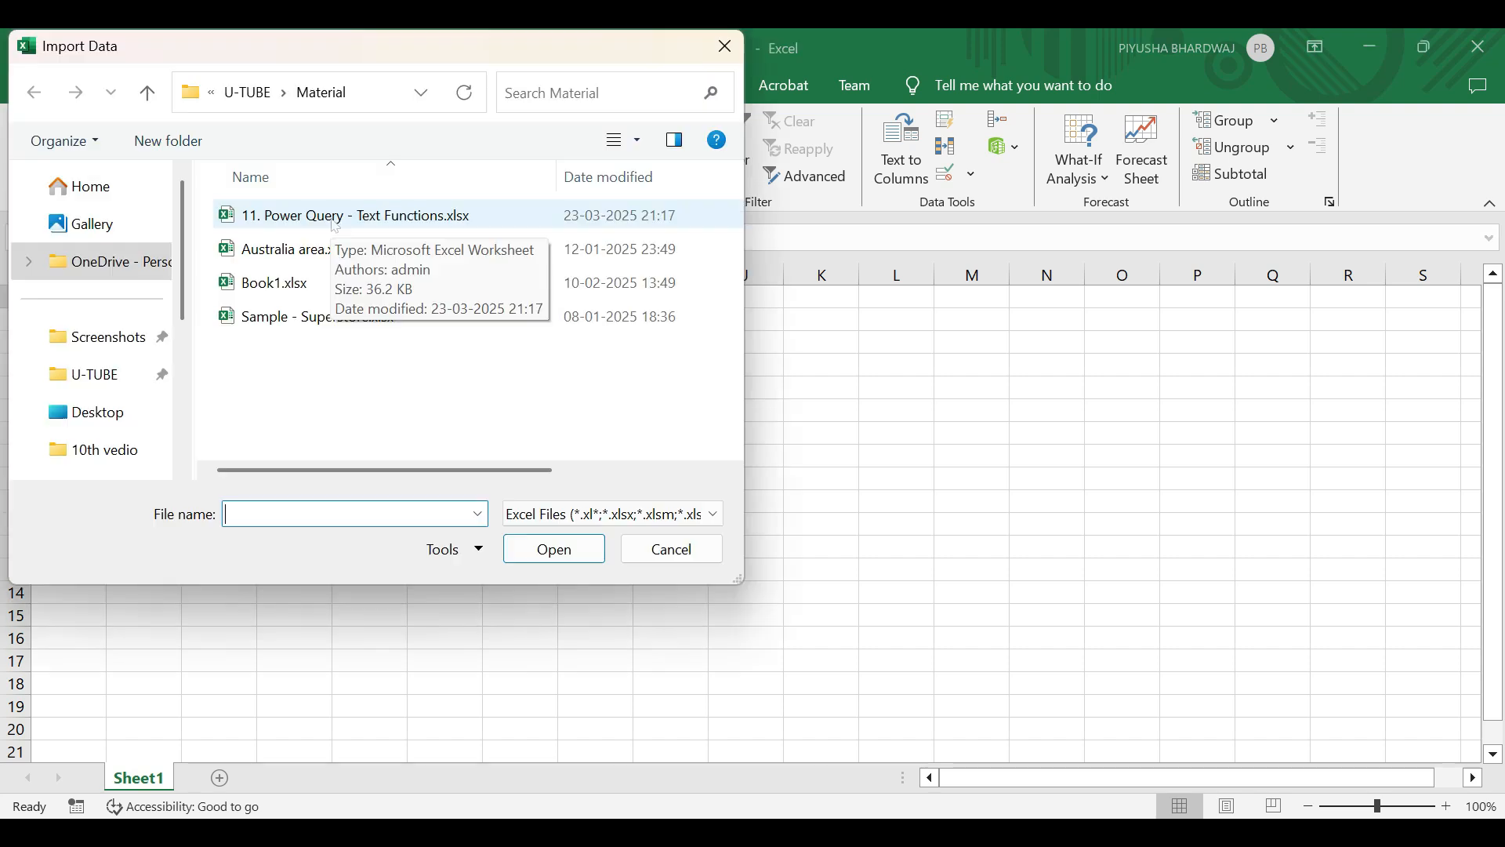
left_click(335, 223)
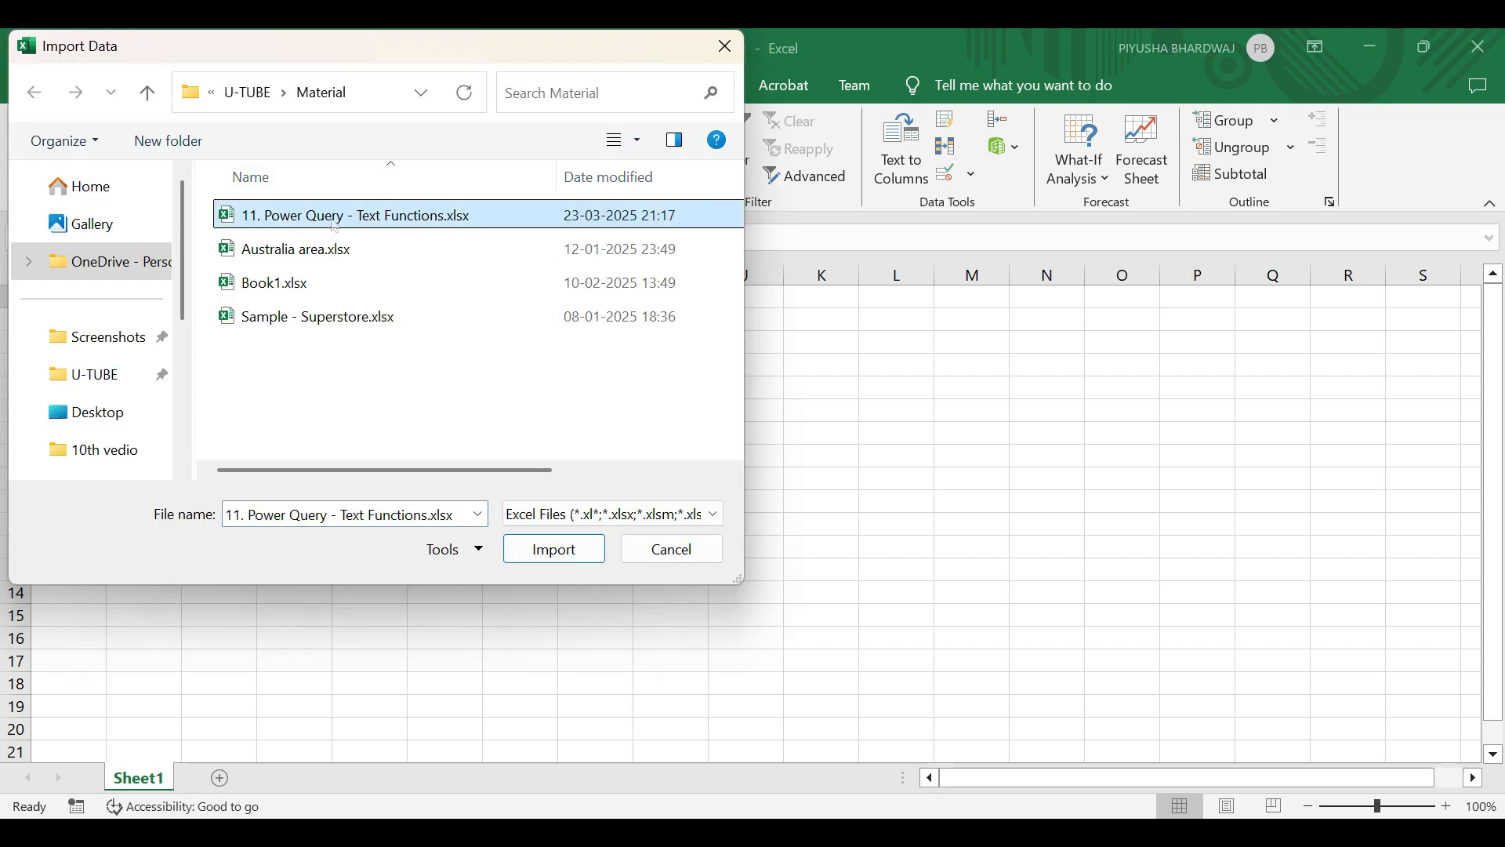
left_click(546, 552)
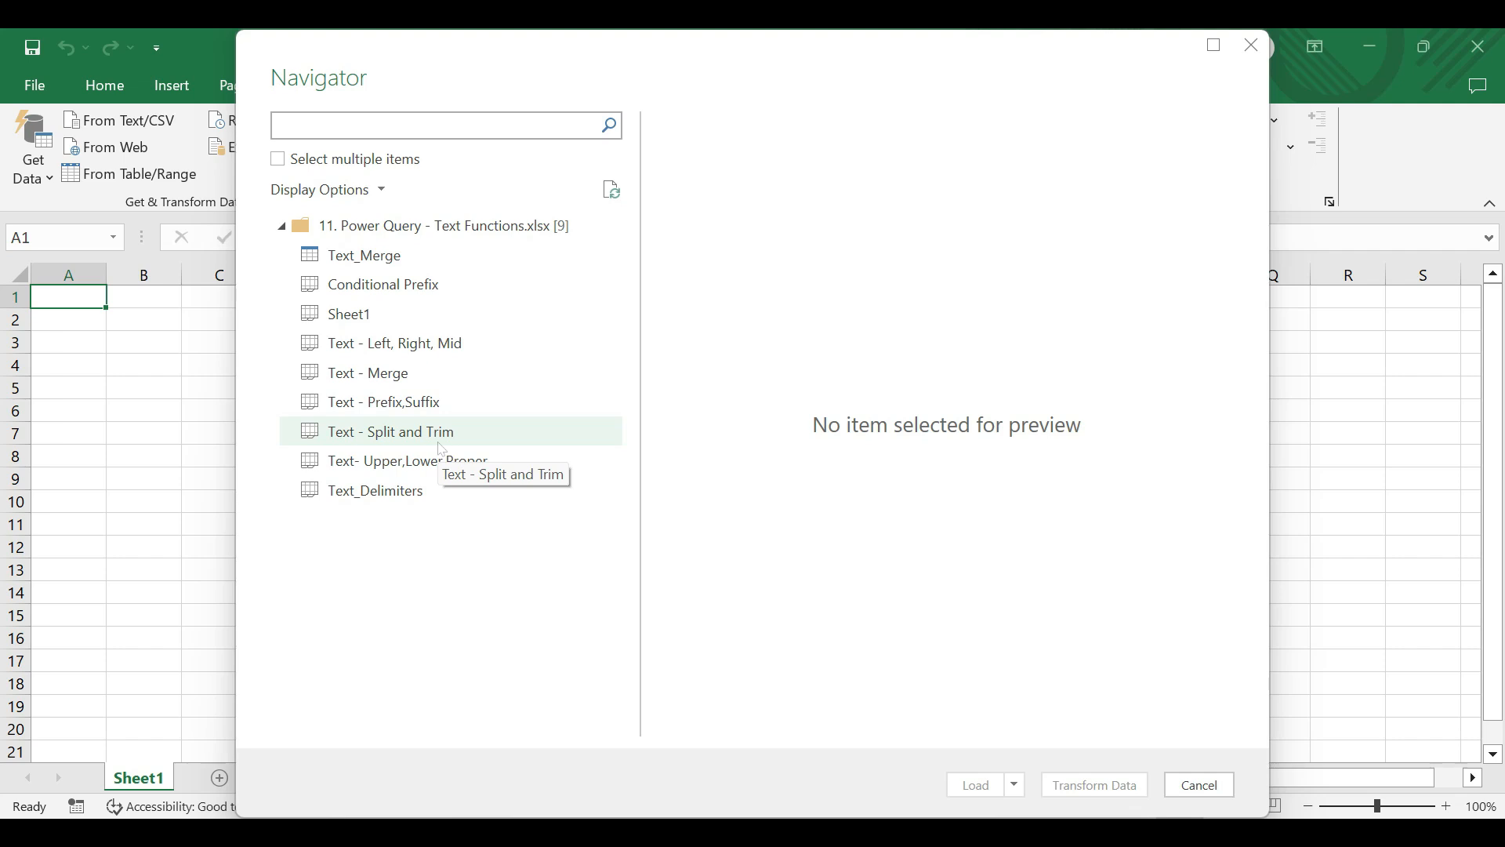
Preview the Text_Merge table in the Navigator.
left_click(351, 262)
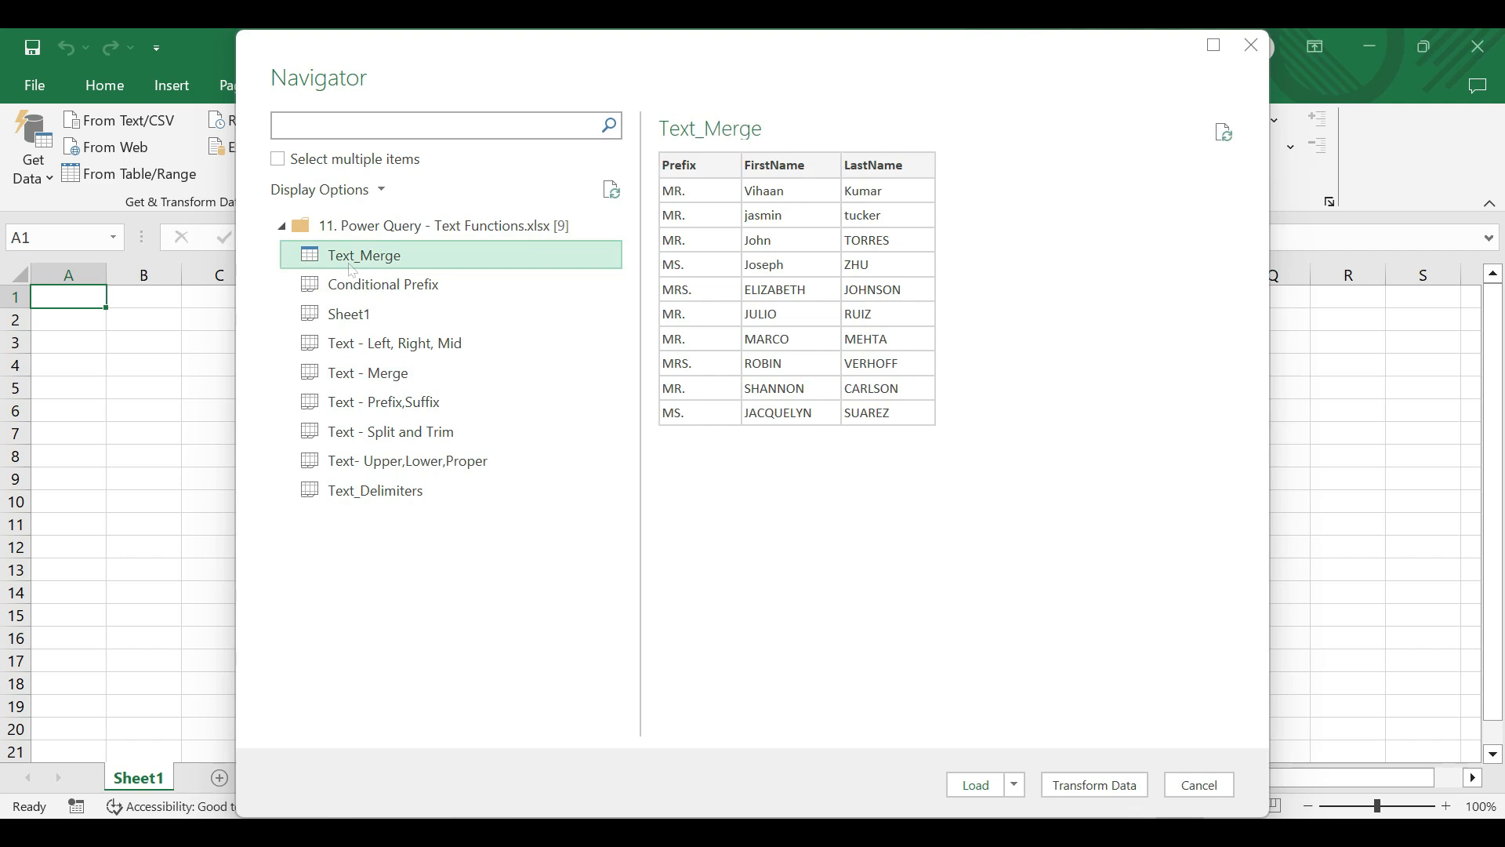
Load Text_Merge into Power Query Editor and select its Prefix, FirstName and LastName columns.
left_click(1094, 785)
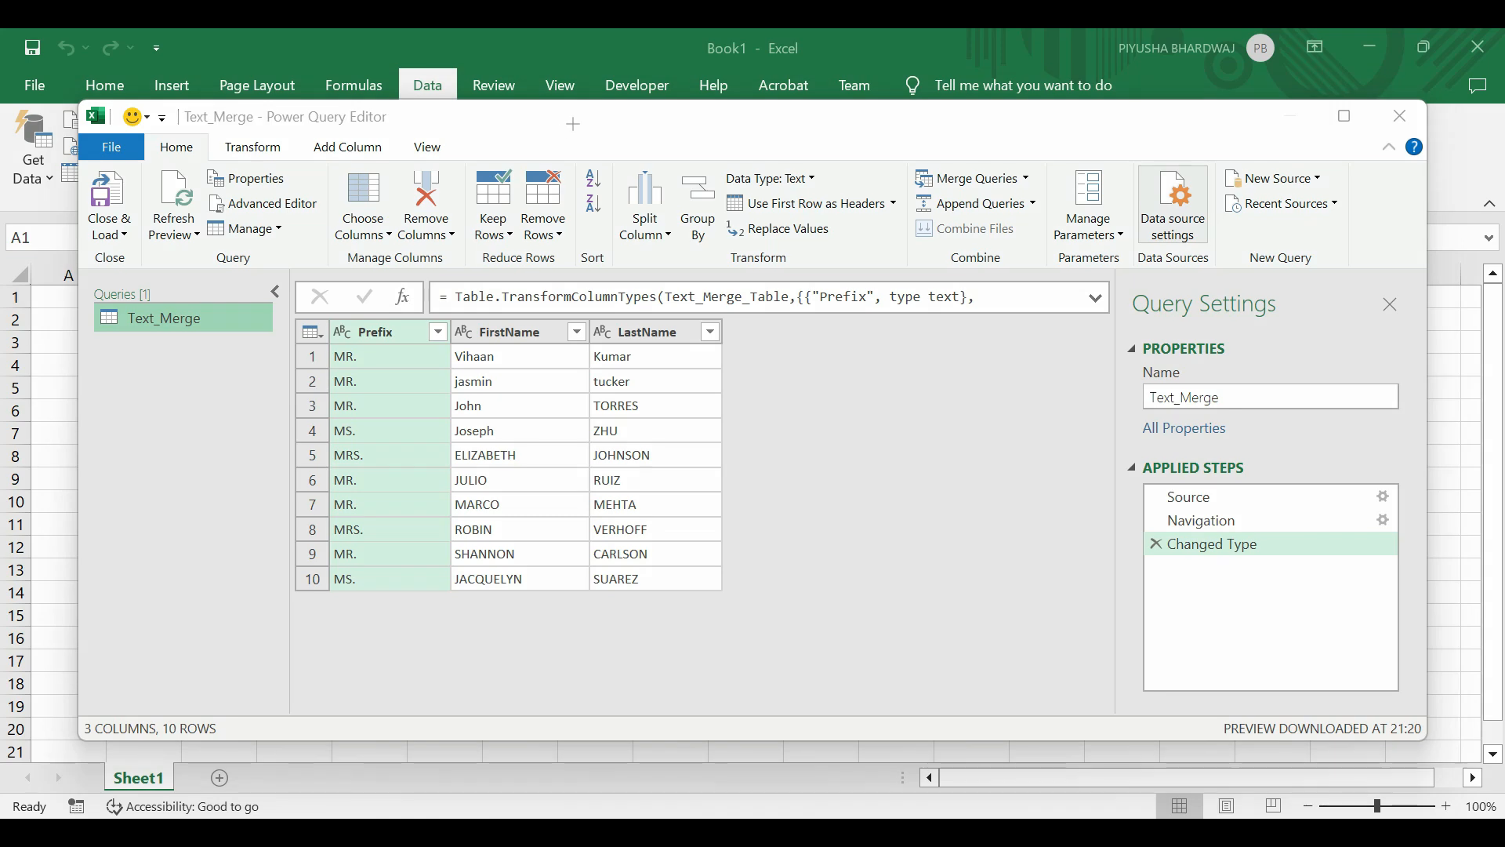
left_click_drag(570, 124, 396, 119)
left_click_drag(93, 182, 95, 128)
left_click(513, 339, "ctrl")
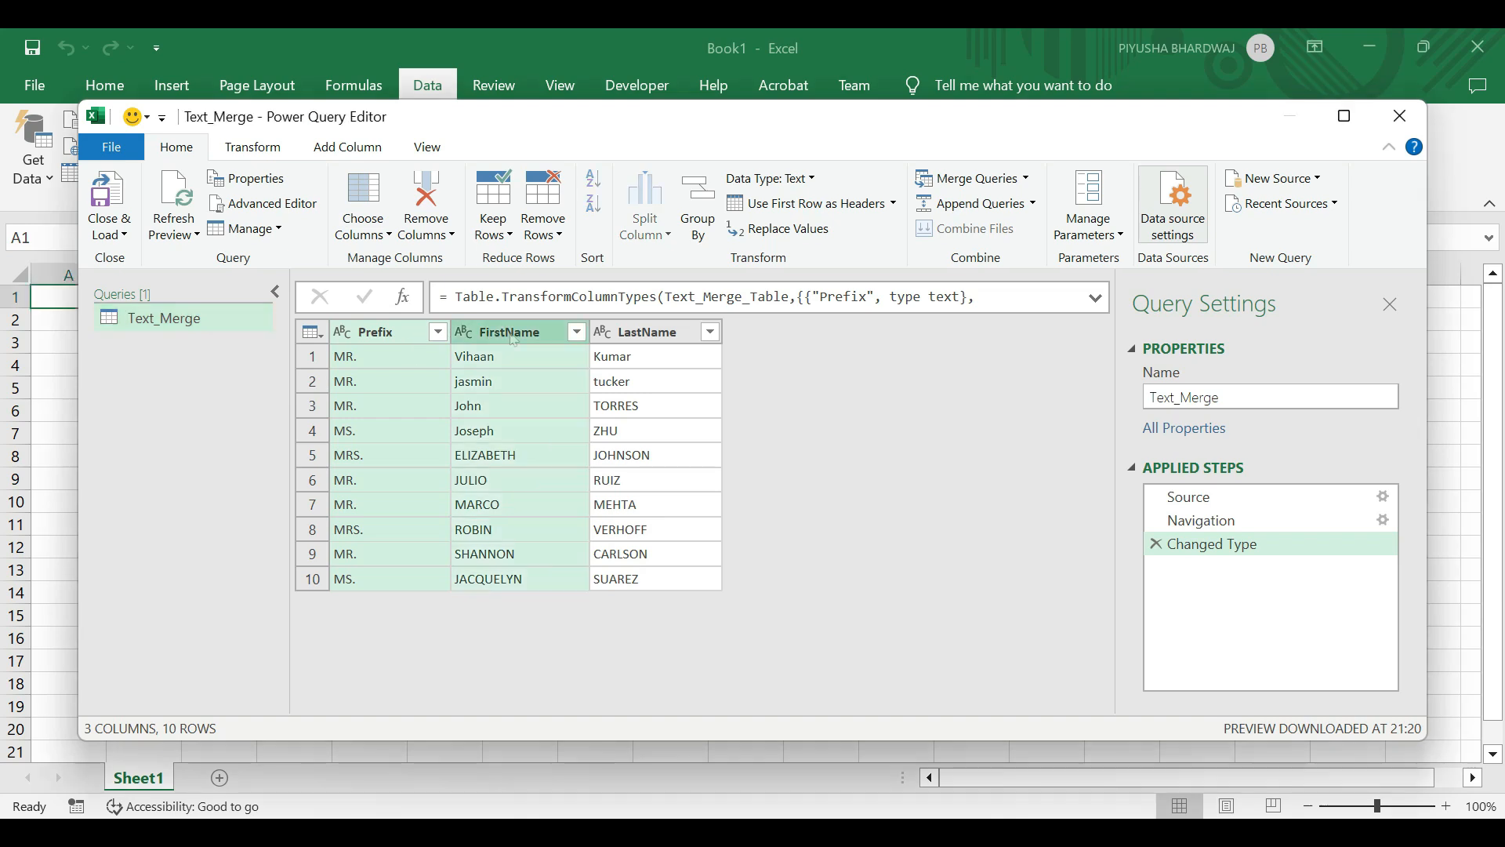
left_click(638, 340, "ctrl")
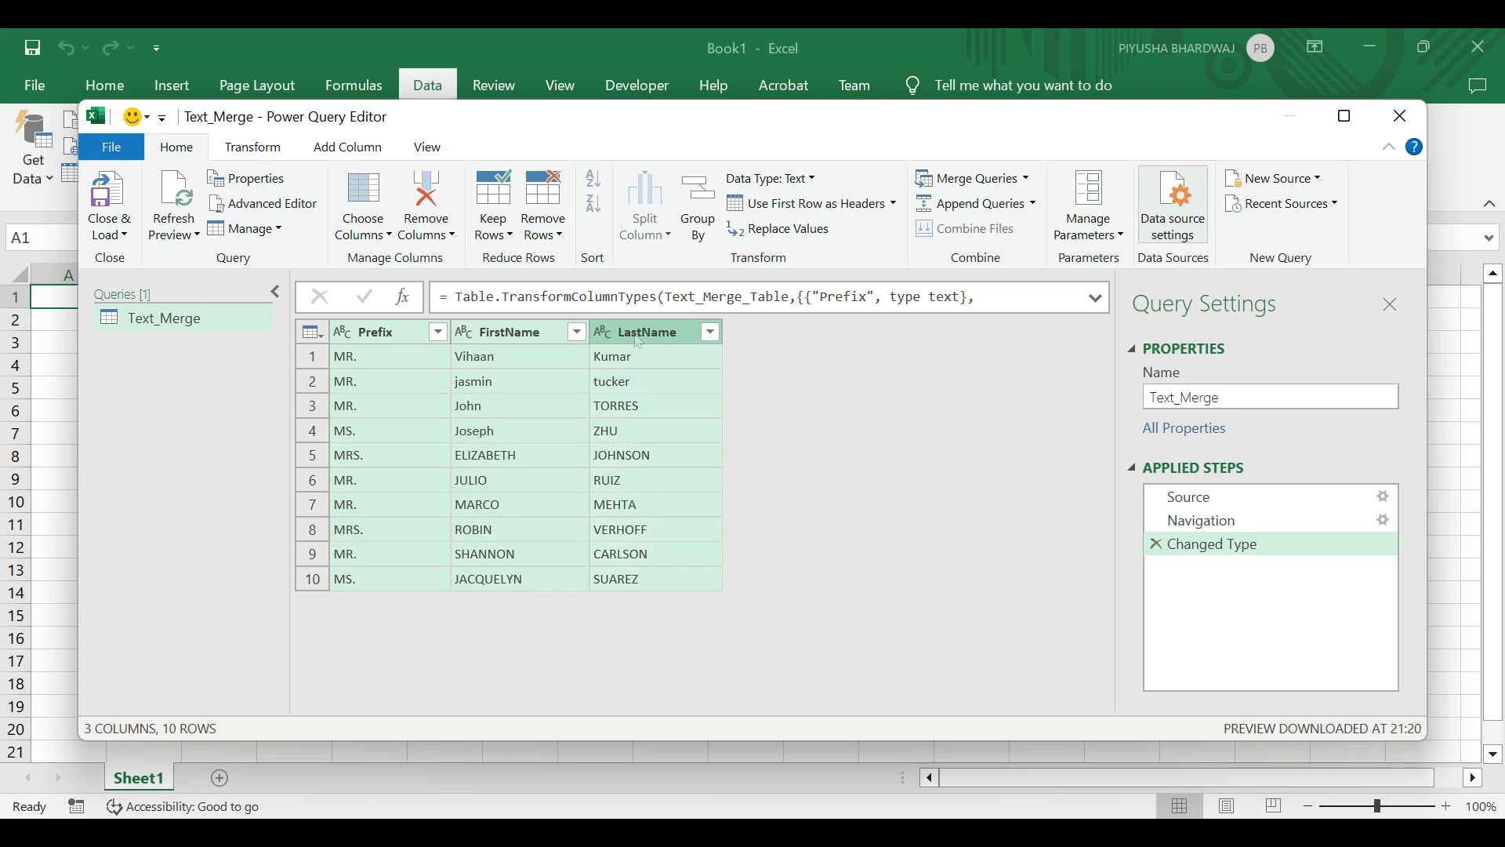
Switch to the Transform ribbon commands for the three selected text columns.
left_click(253, 147)
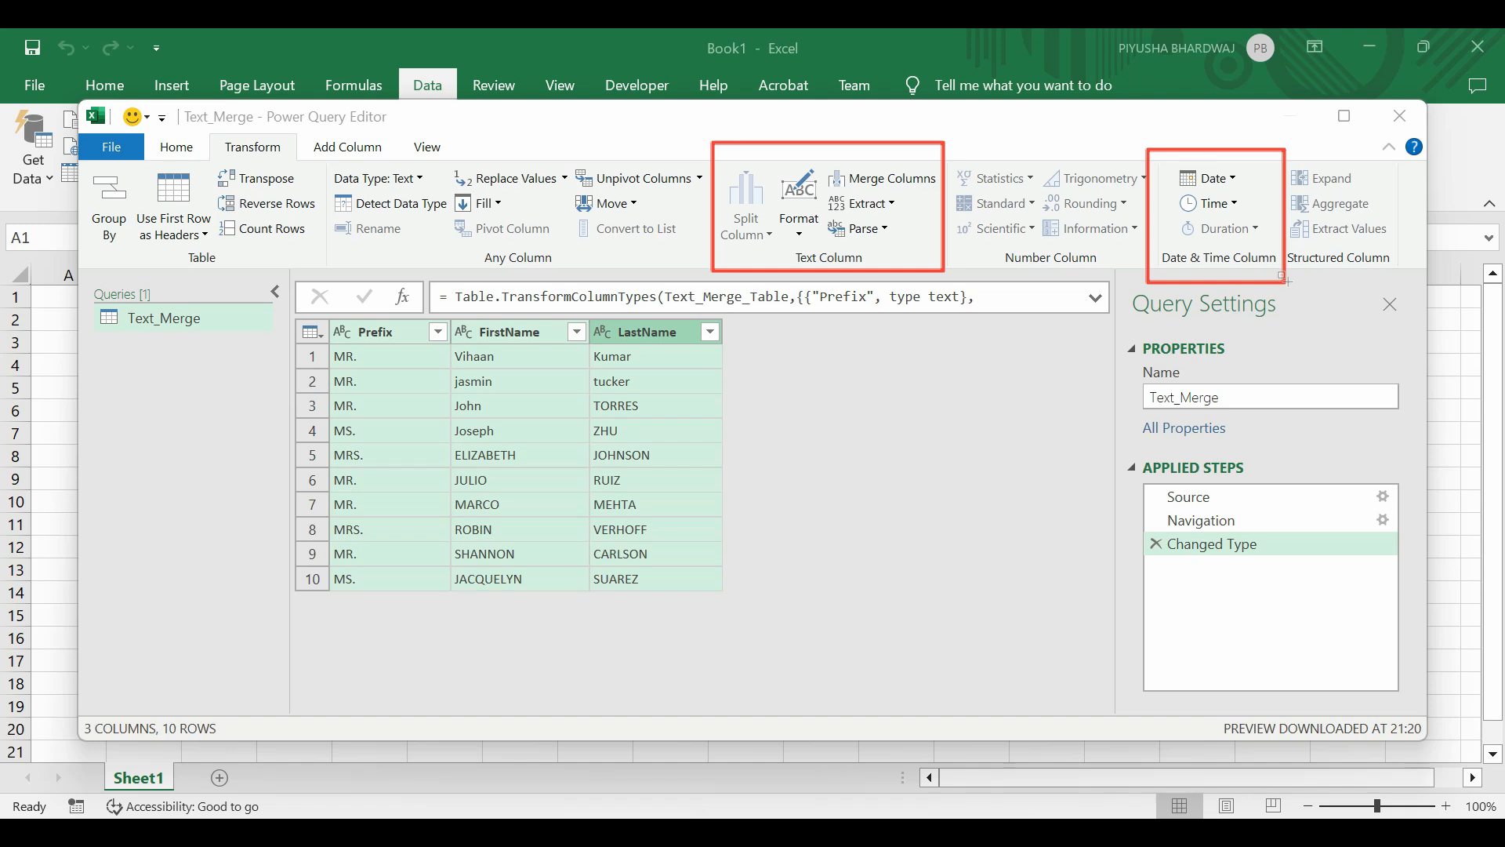
left_click_drag(1160, 243, 1278, 277)
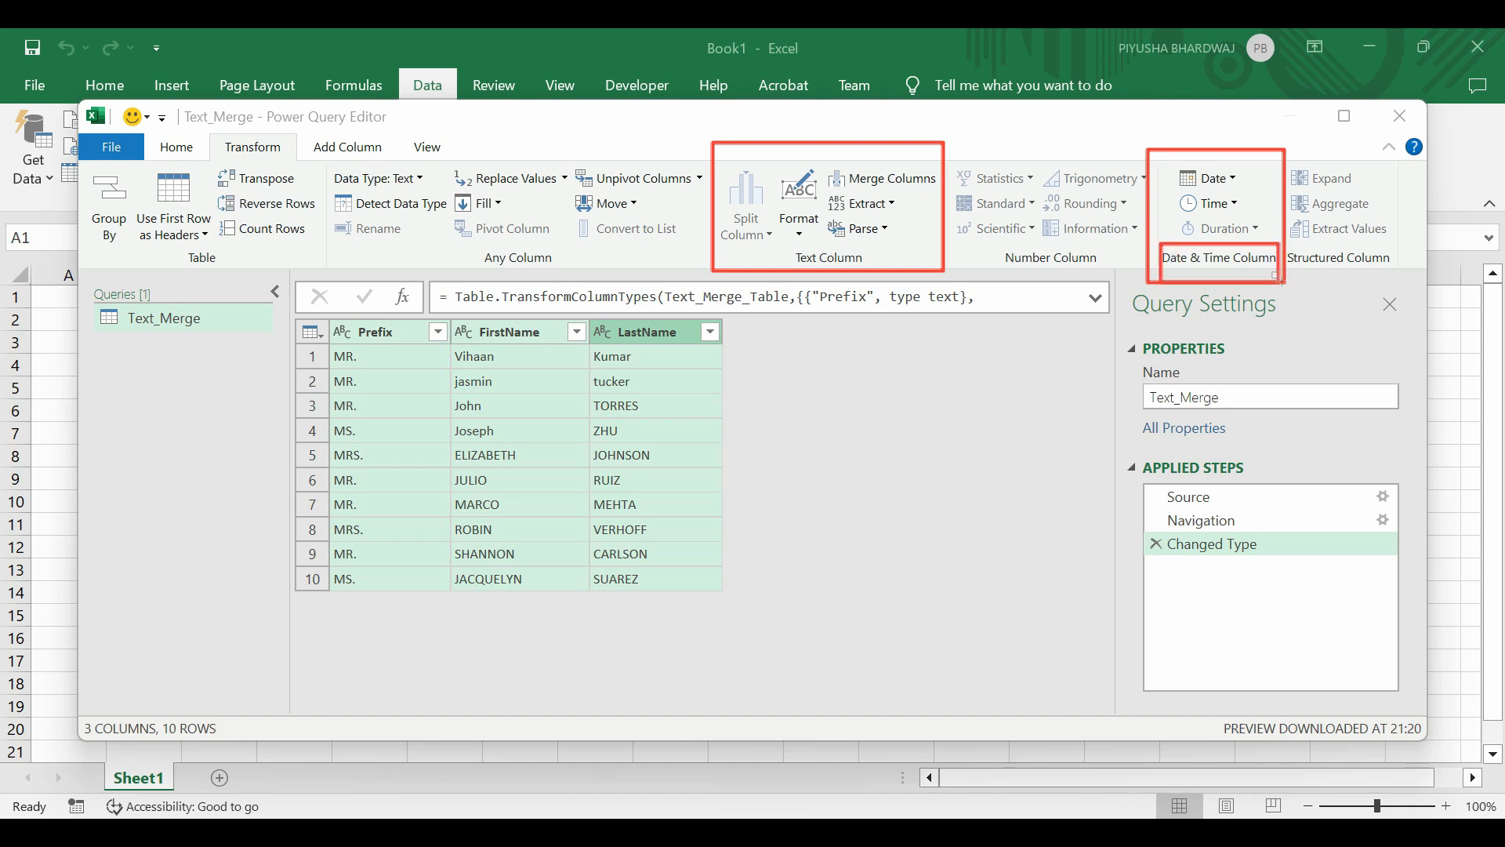
key("Escape")
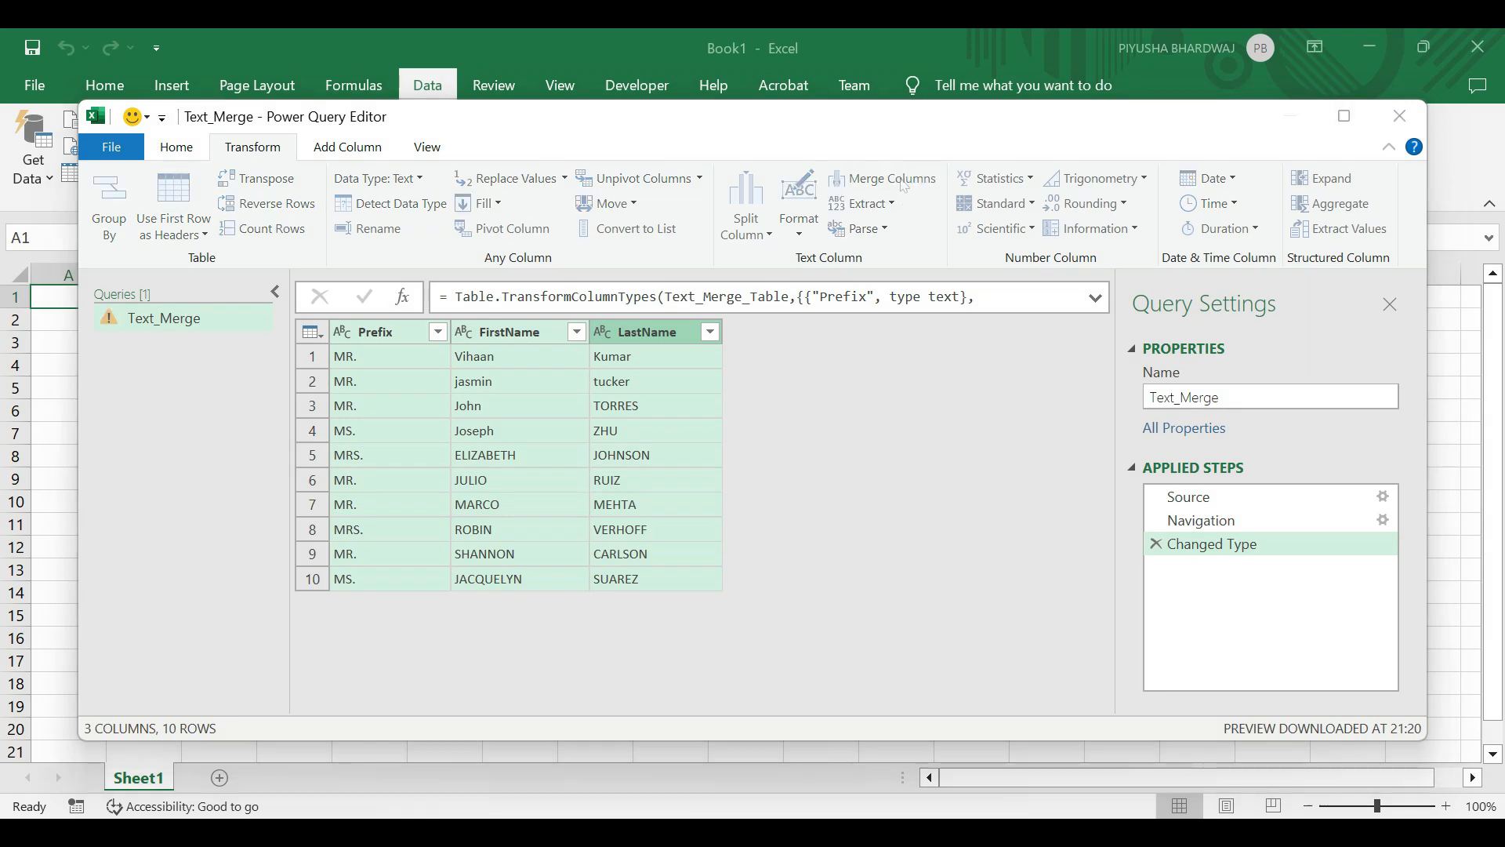
Merge Prefix, FirstName and LastName with a Space separator into a column named FullName.
left_click(904, 187)
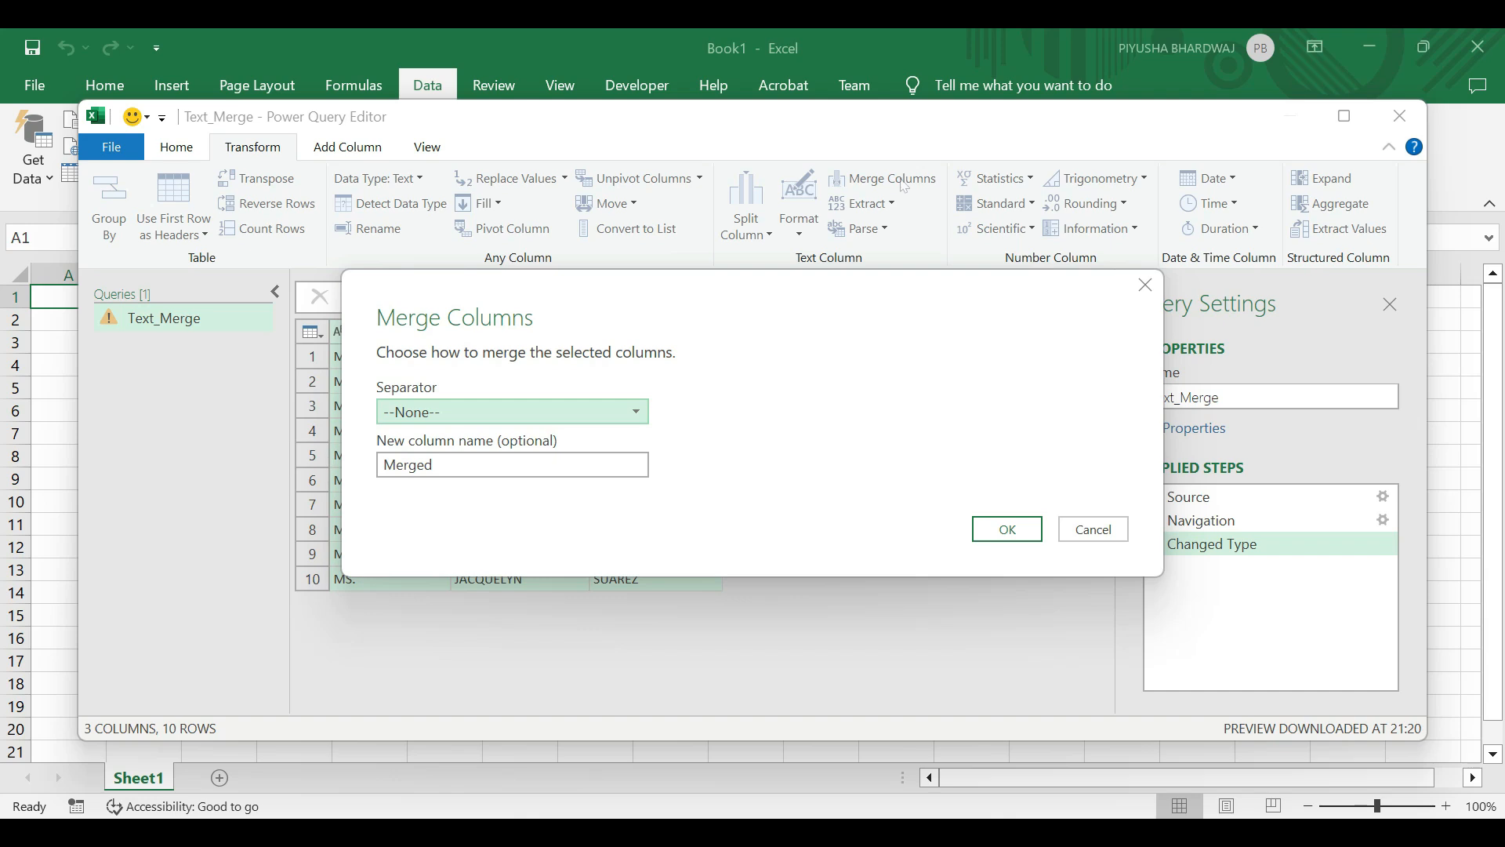
left_click(639, 415)
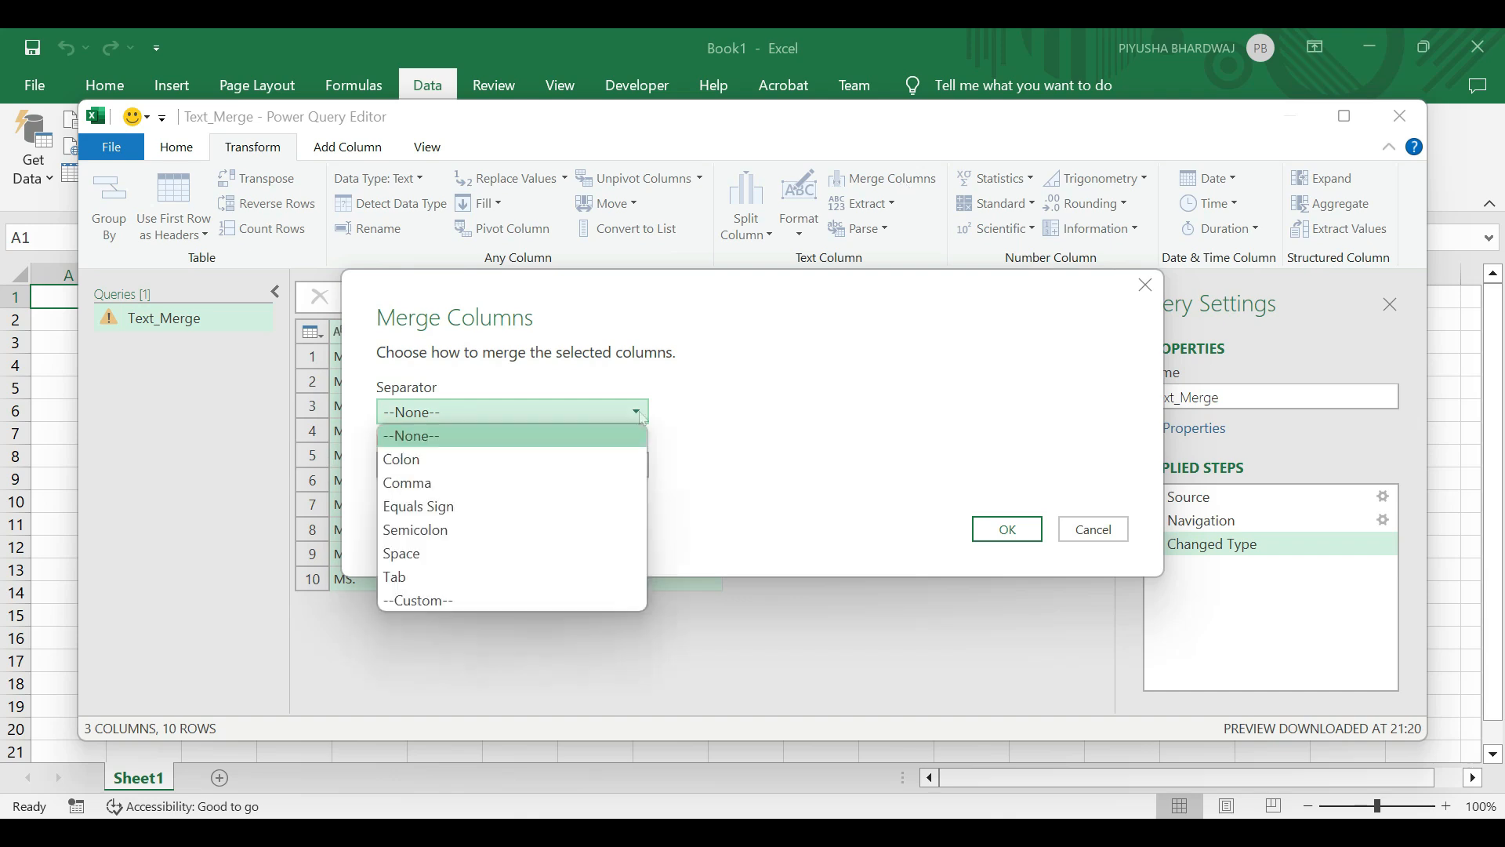
left_click(437, 553)
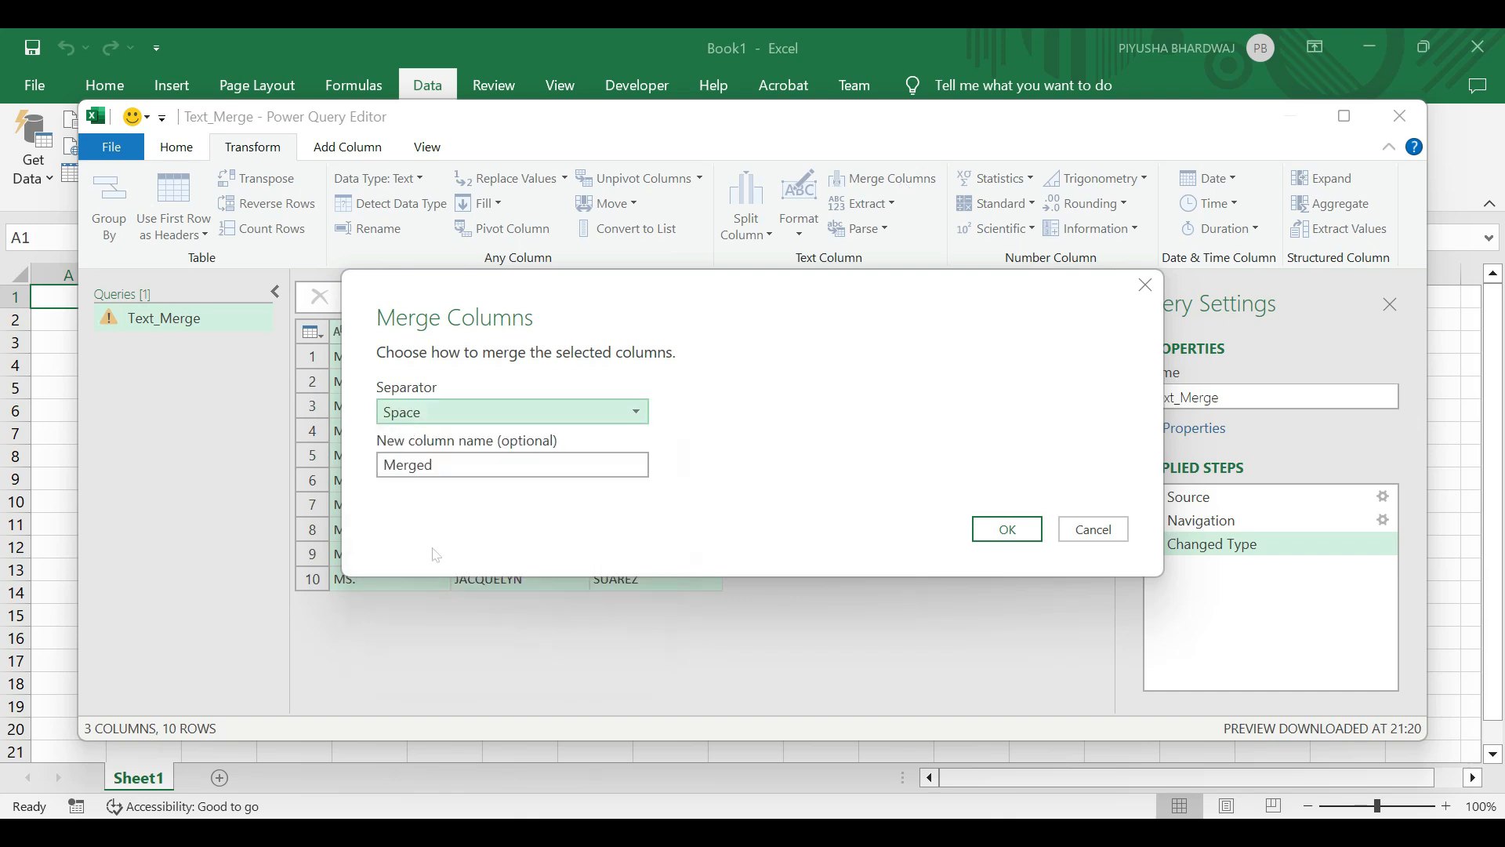
key("Tab")
type("Fullame")
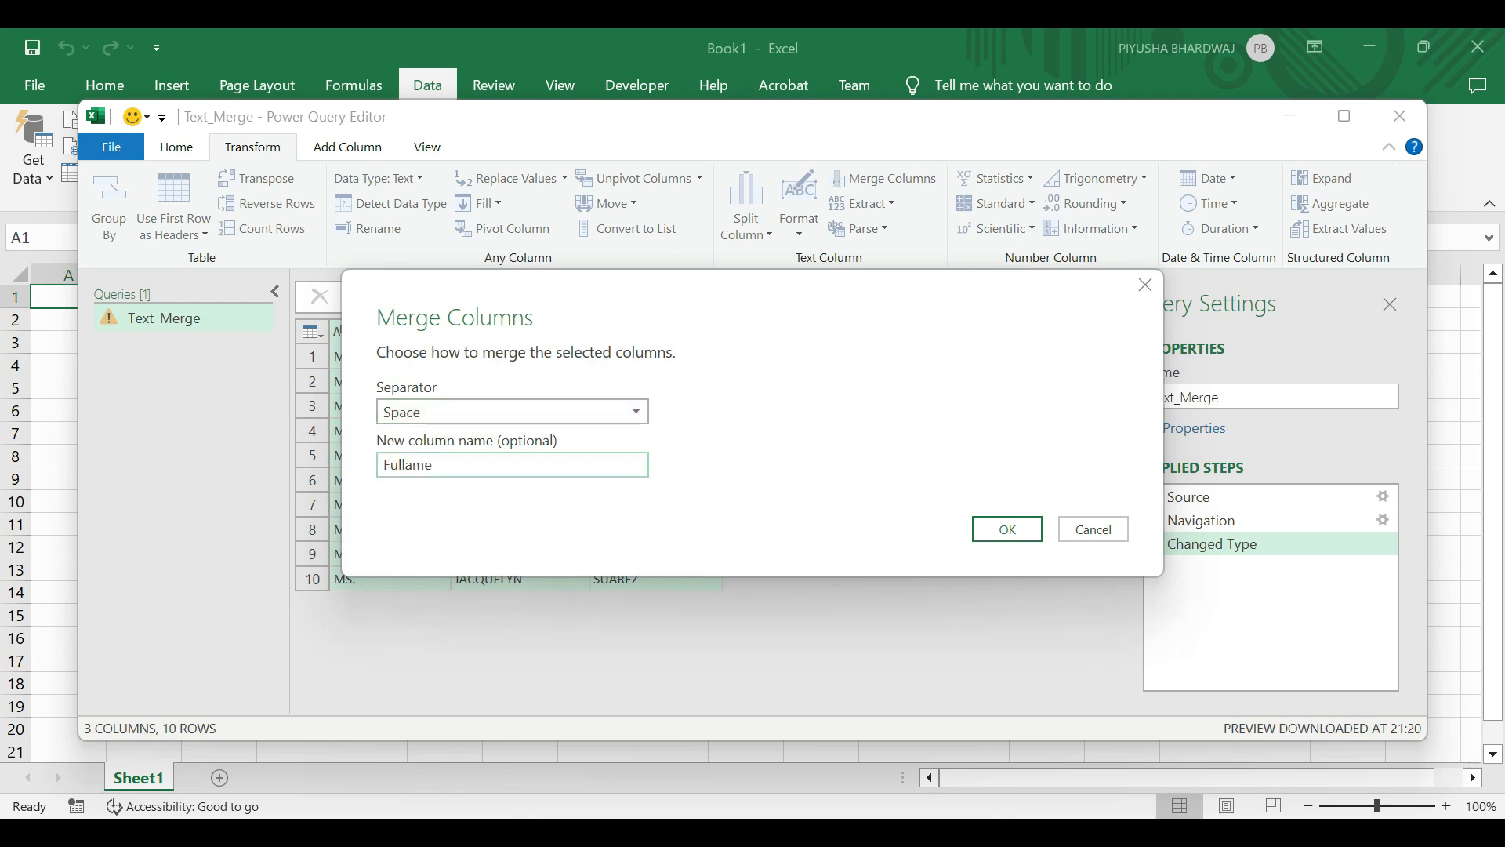
left_click(407, 465)
type("N")
left_click(1007, 530)
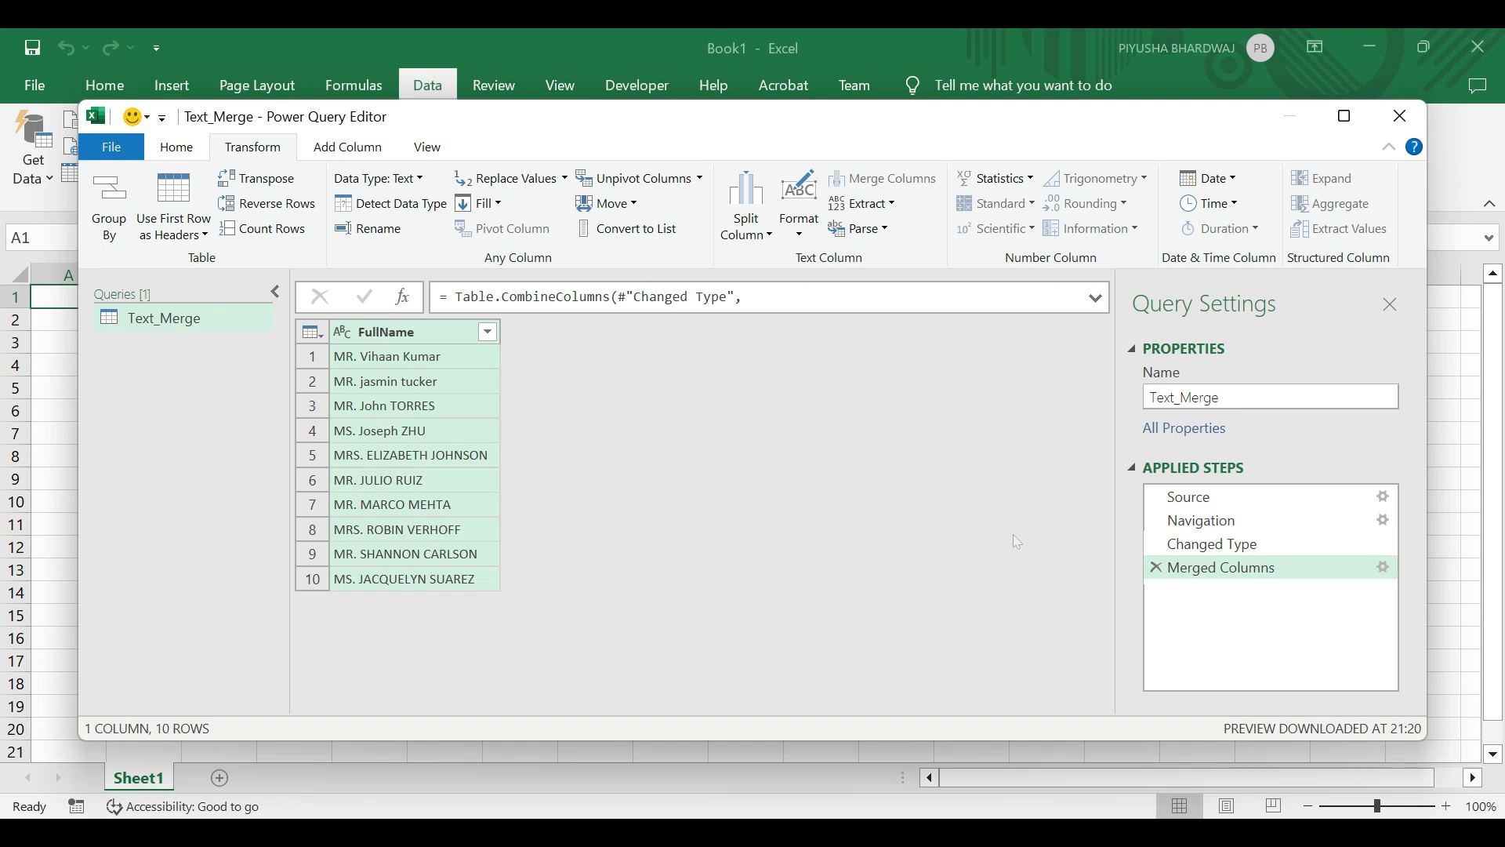
Mark the Merged Columns step with annotation arrows, clear them, and return to the Home ribbon.
left_click_drag(934, 437, 1156, 511)
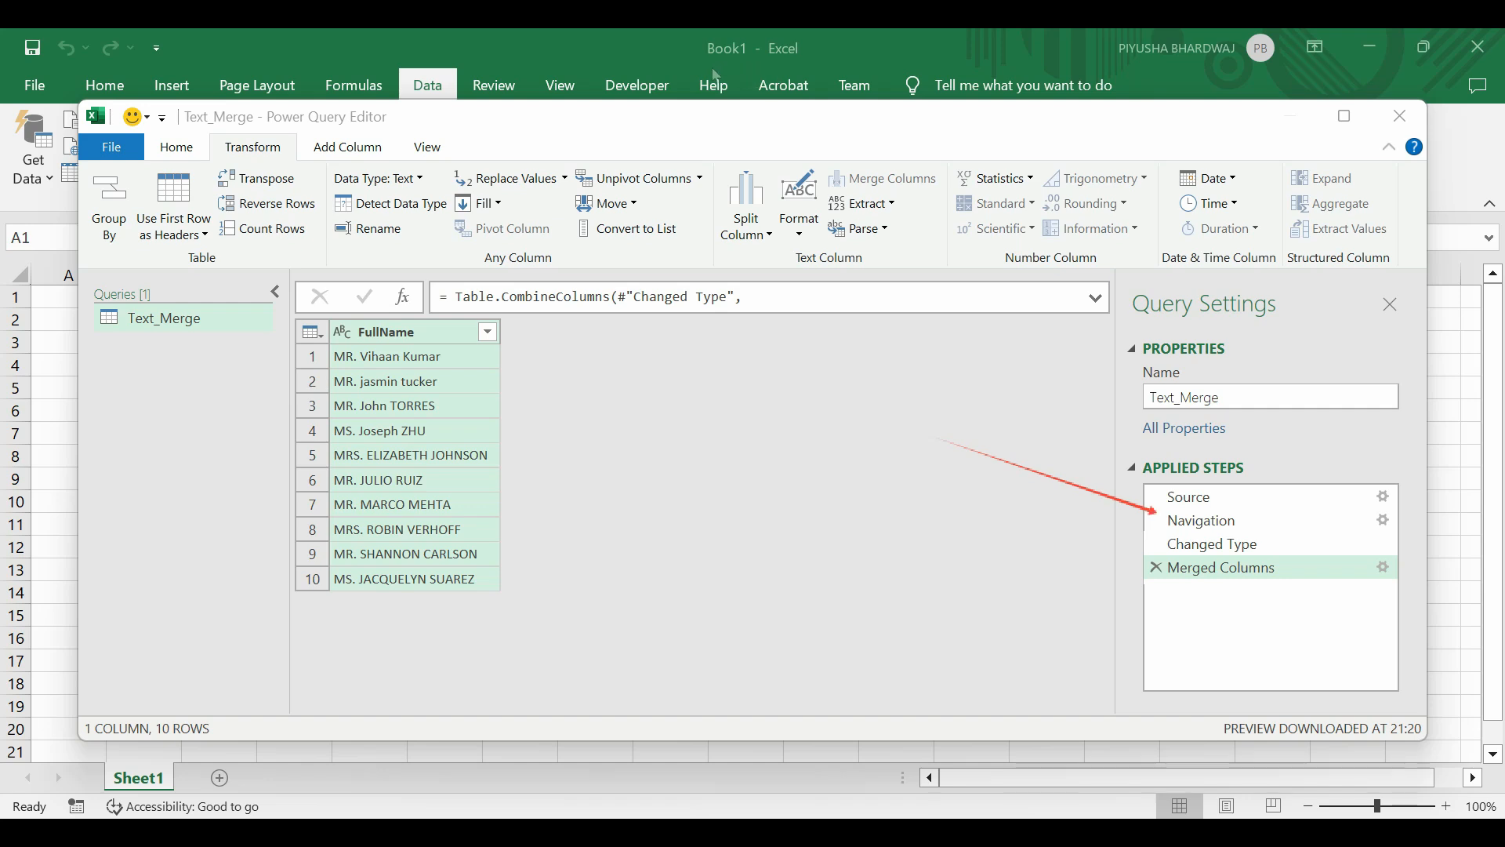
mouse_move(1141, 451)
left_mouse_down()
mouse_move(1159, 489)
mouse_move(1259, 580)
mouse_move(1320, 602)
left_mouse_up()
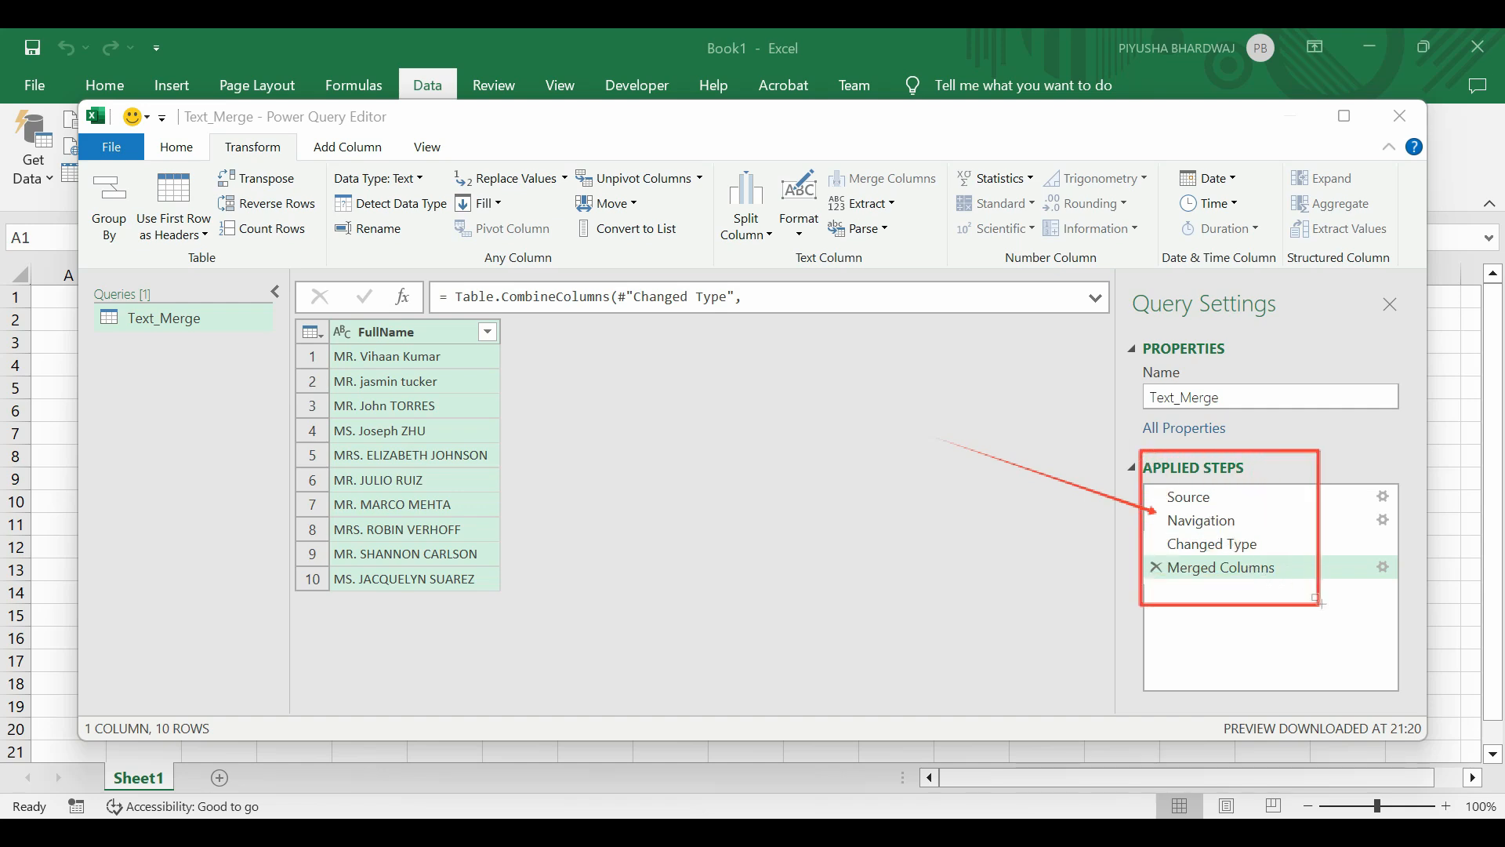
key("Escape")
left_click_drag(1106, 652, 1152, 575)
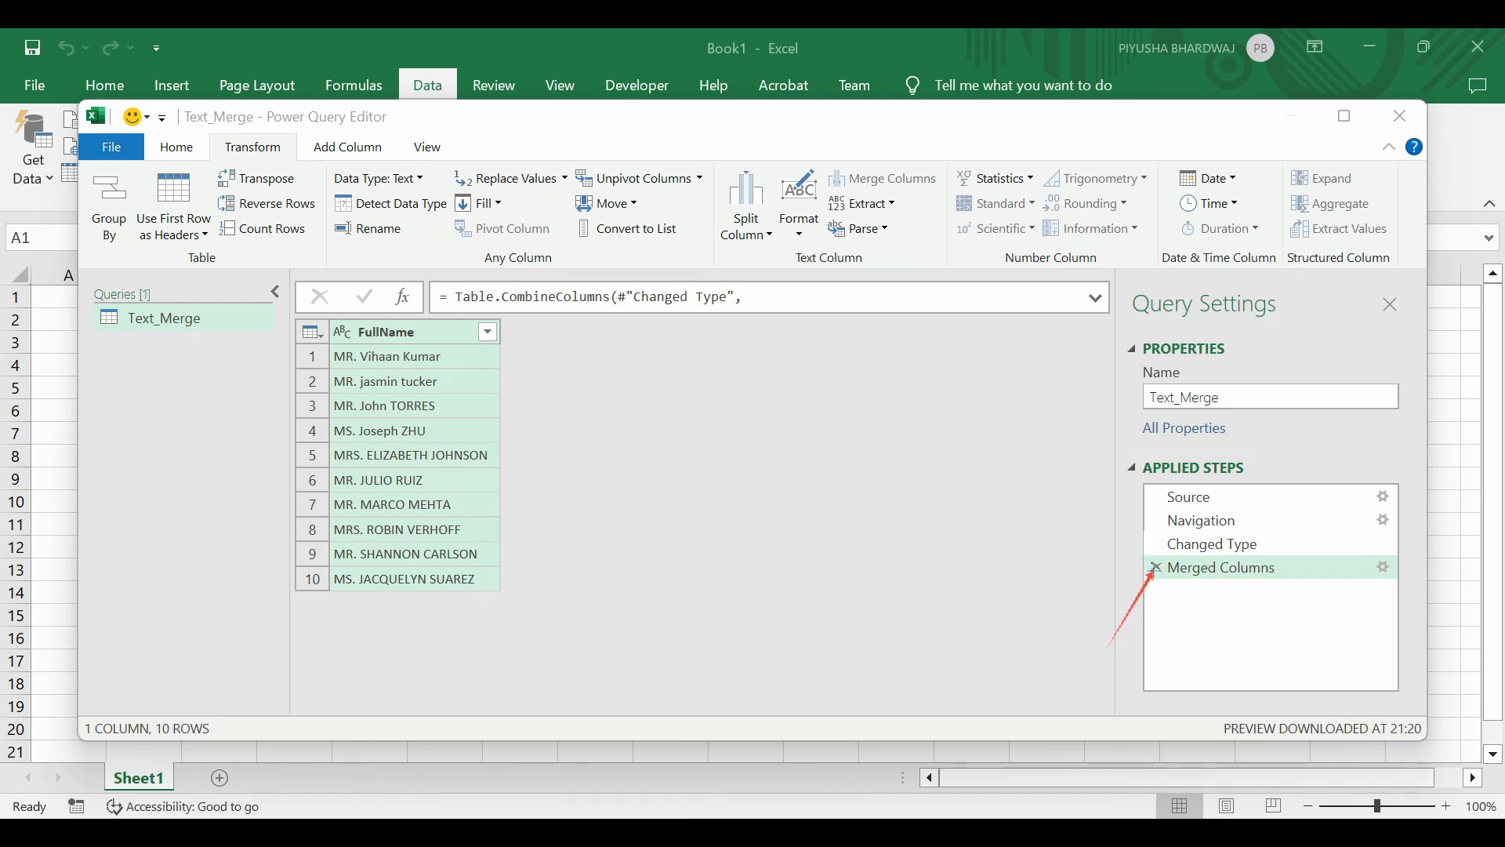
left_click_drag(1366, 639, 1381, 566)
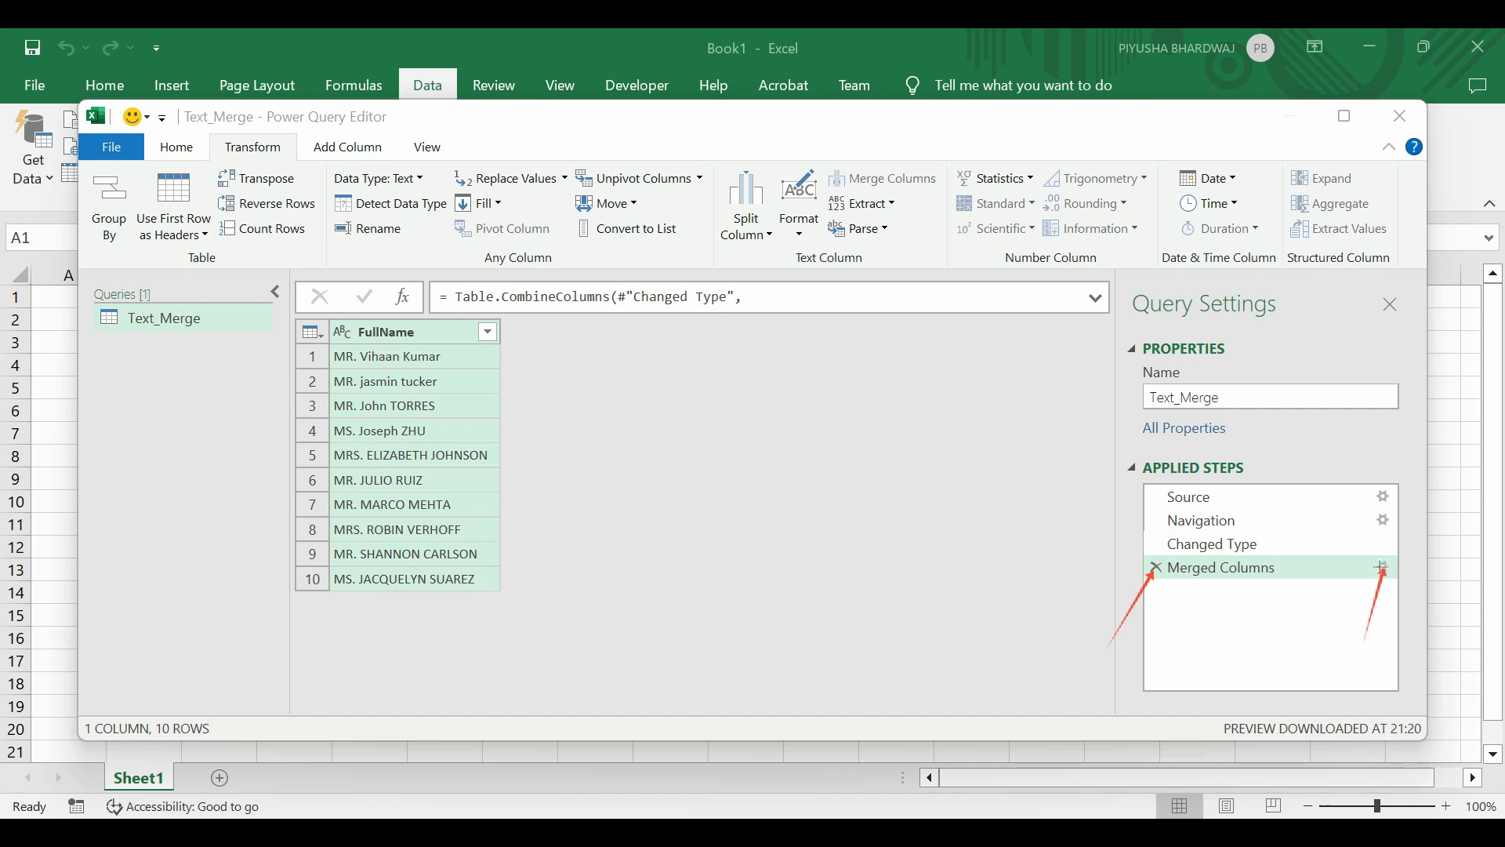
left_click(484, 76)
left_click(178, 154)
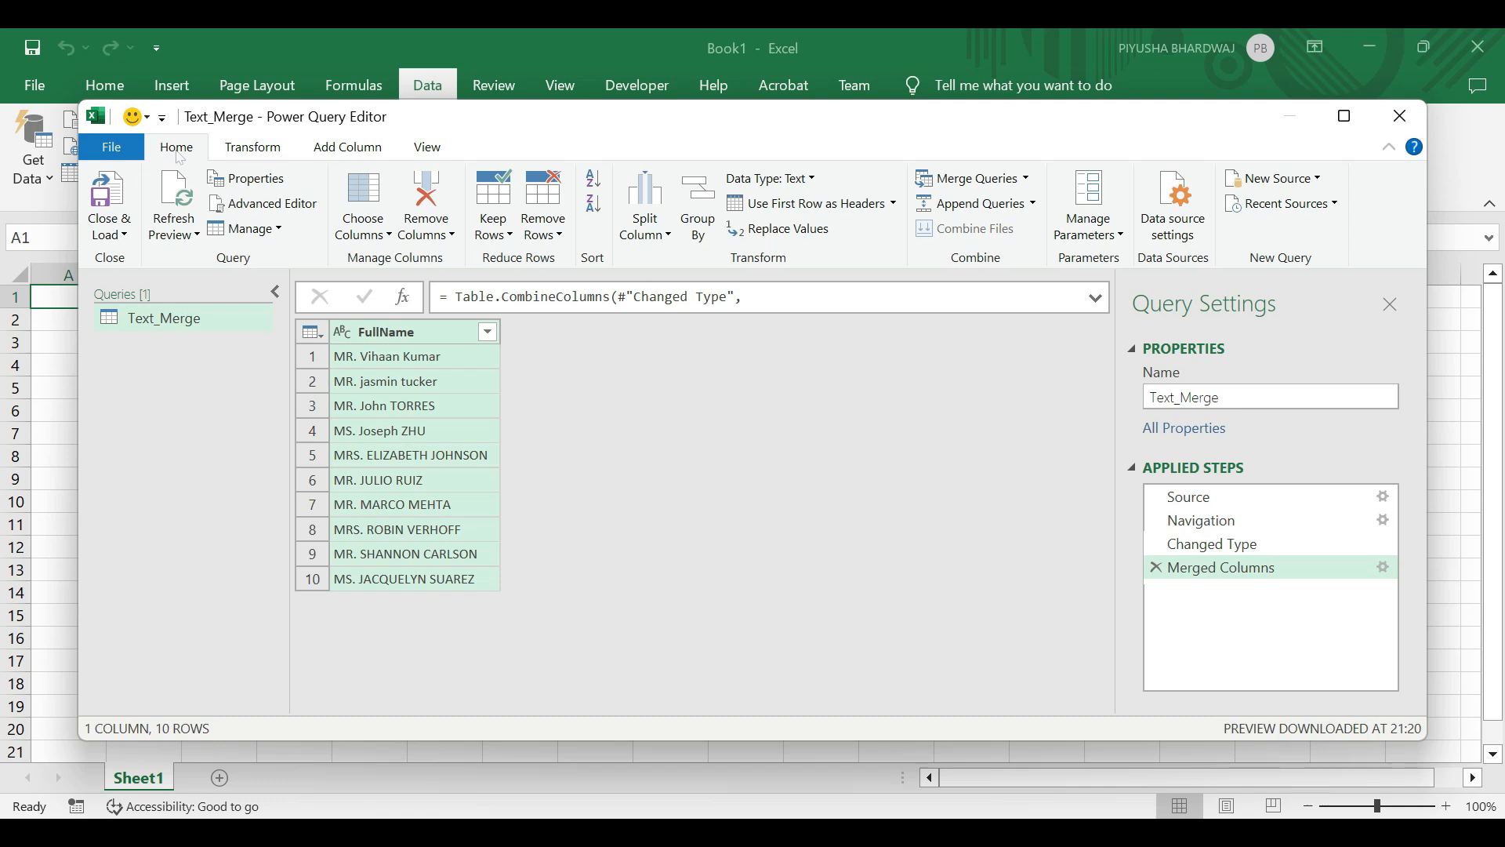
Close & Load the query into Excel, dismiss the tip, and select the FullName column.
left_click(114, 236)
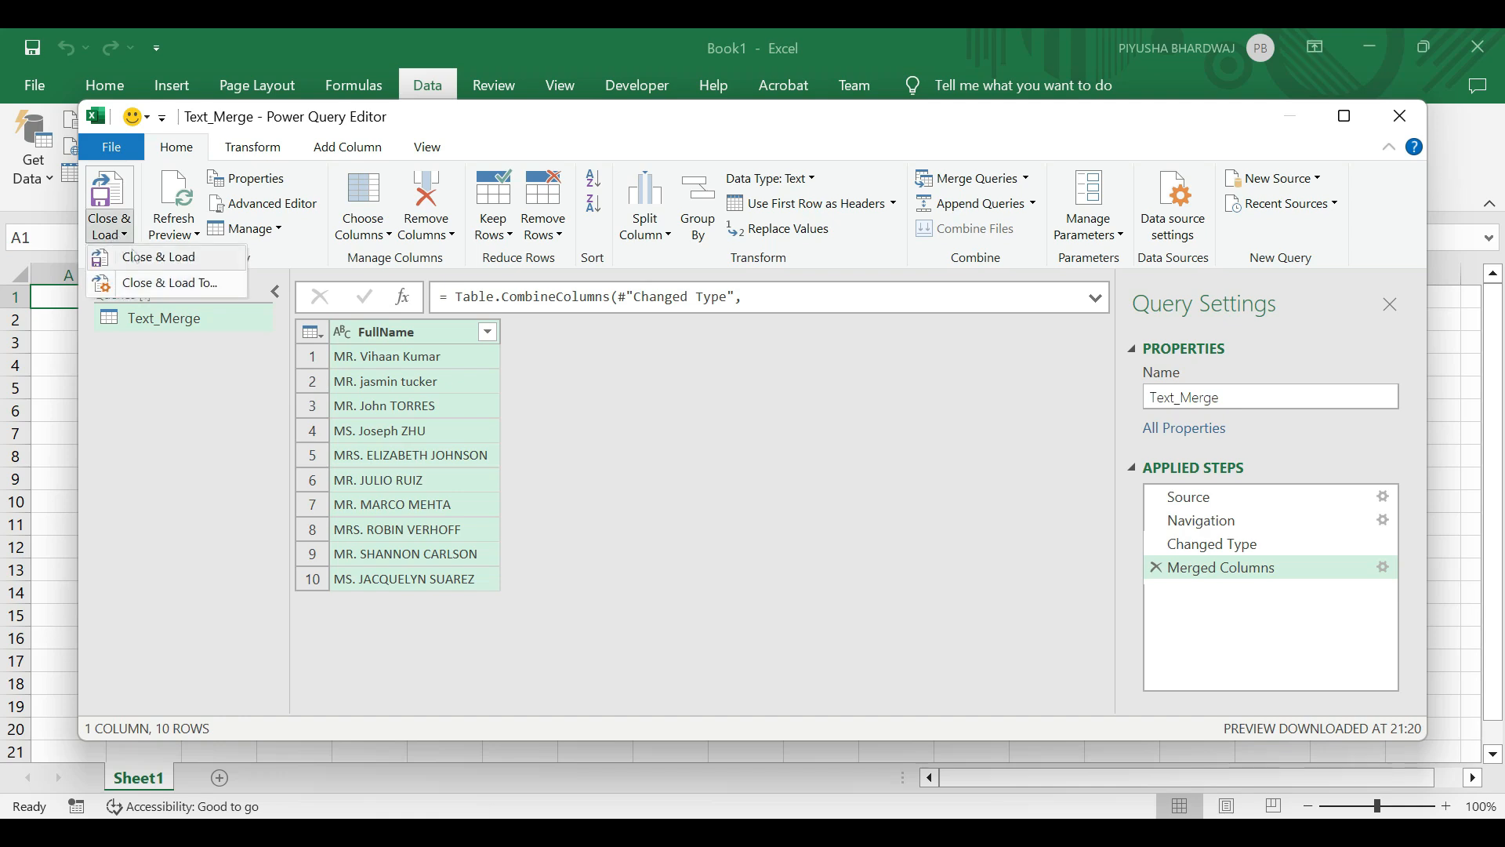
left_click(152, 265)
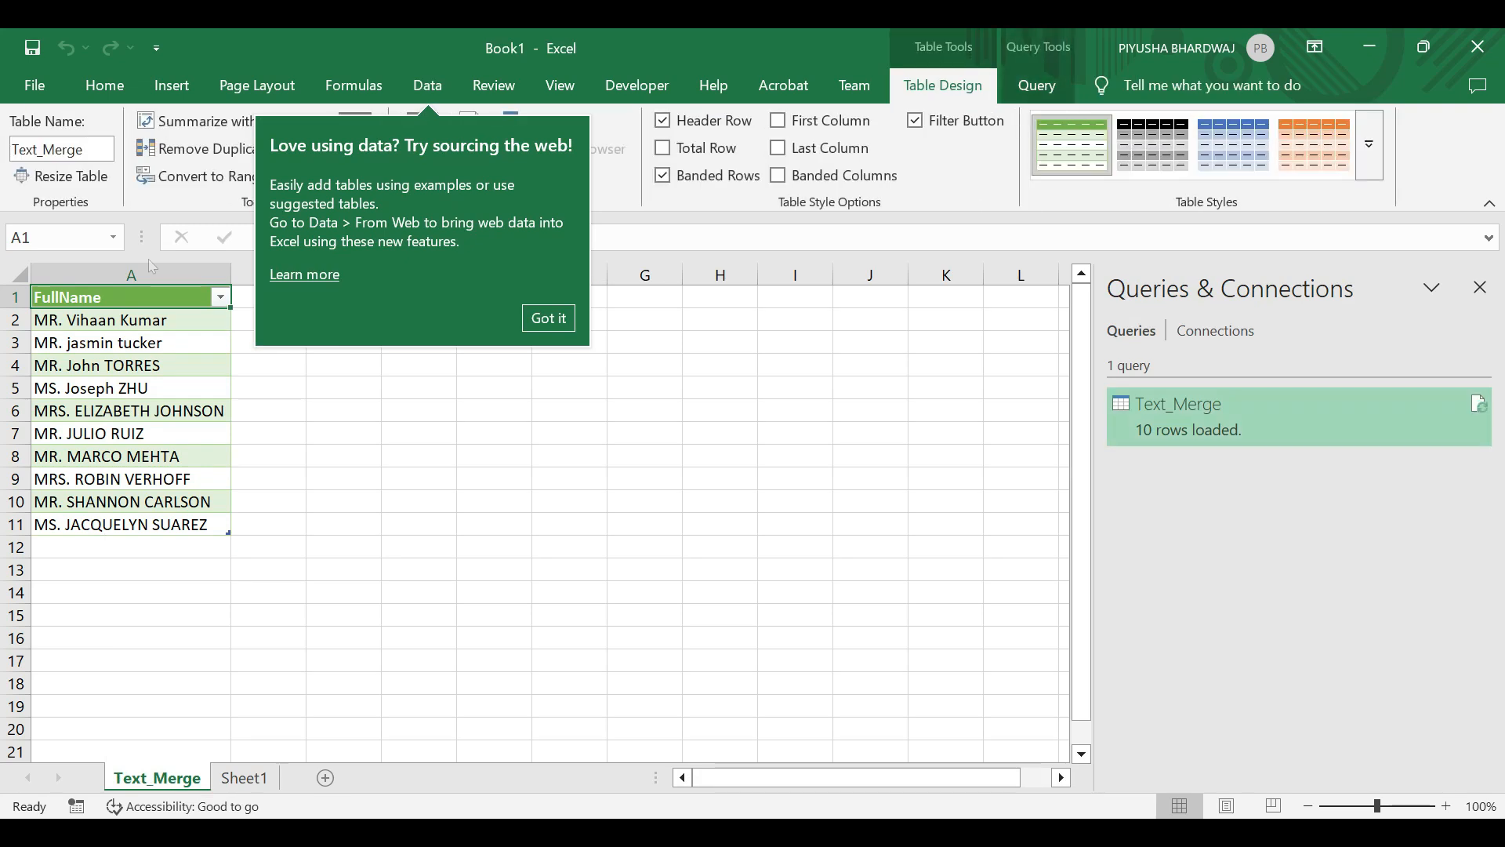
left_click(548, 317)
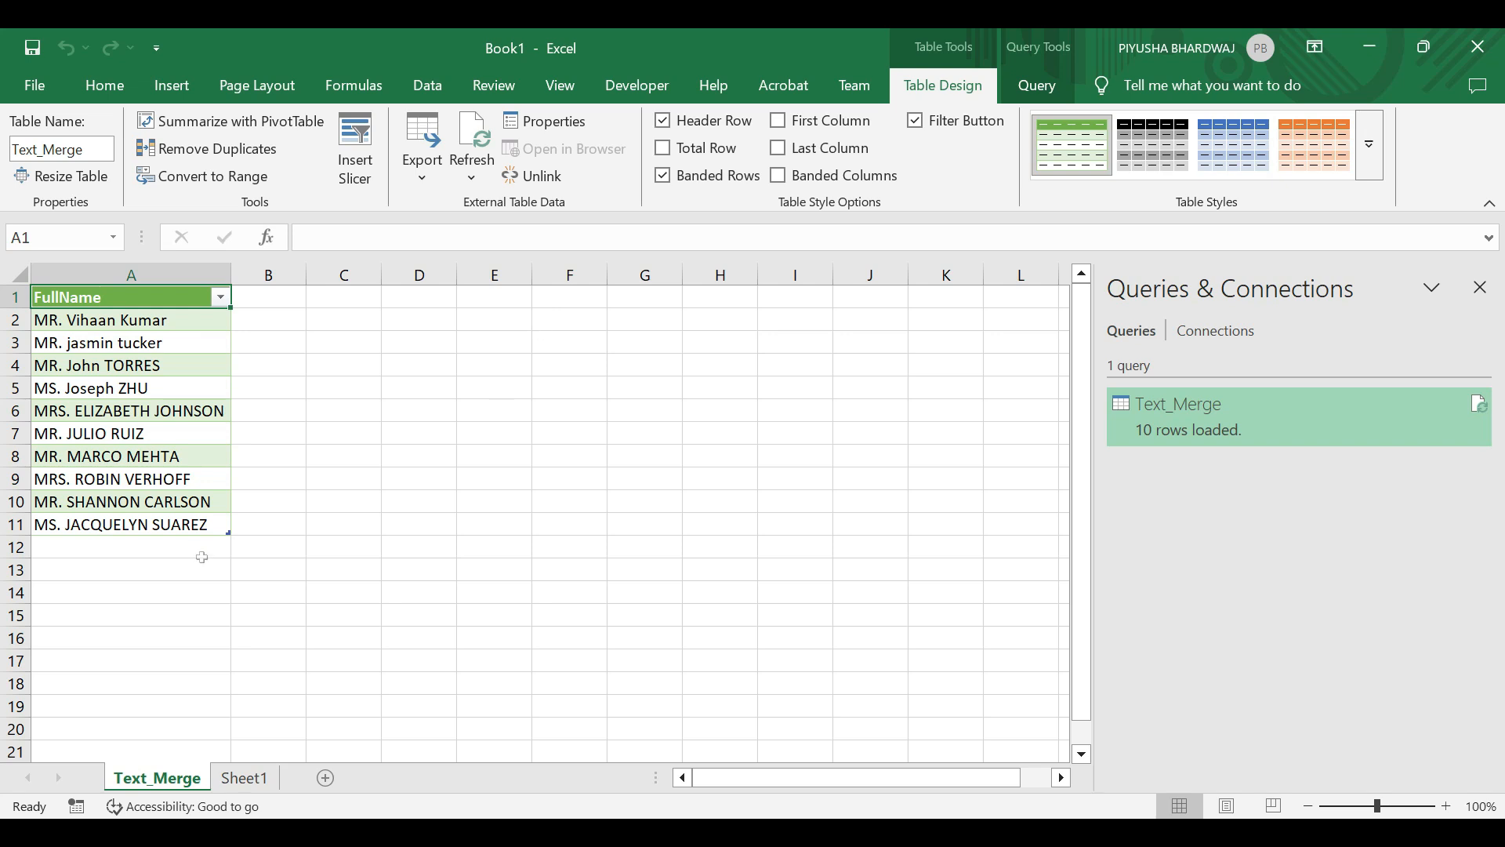
left_click(174, 272)
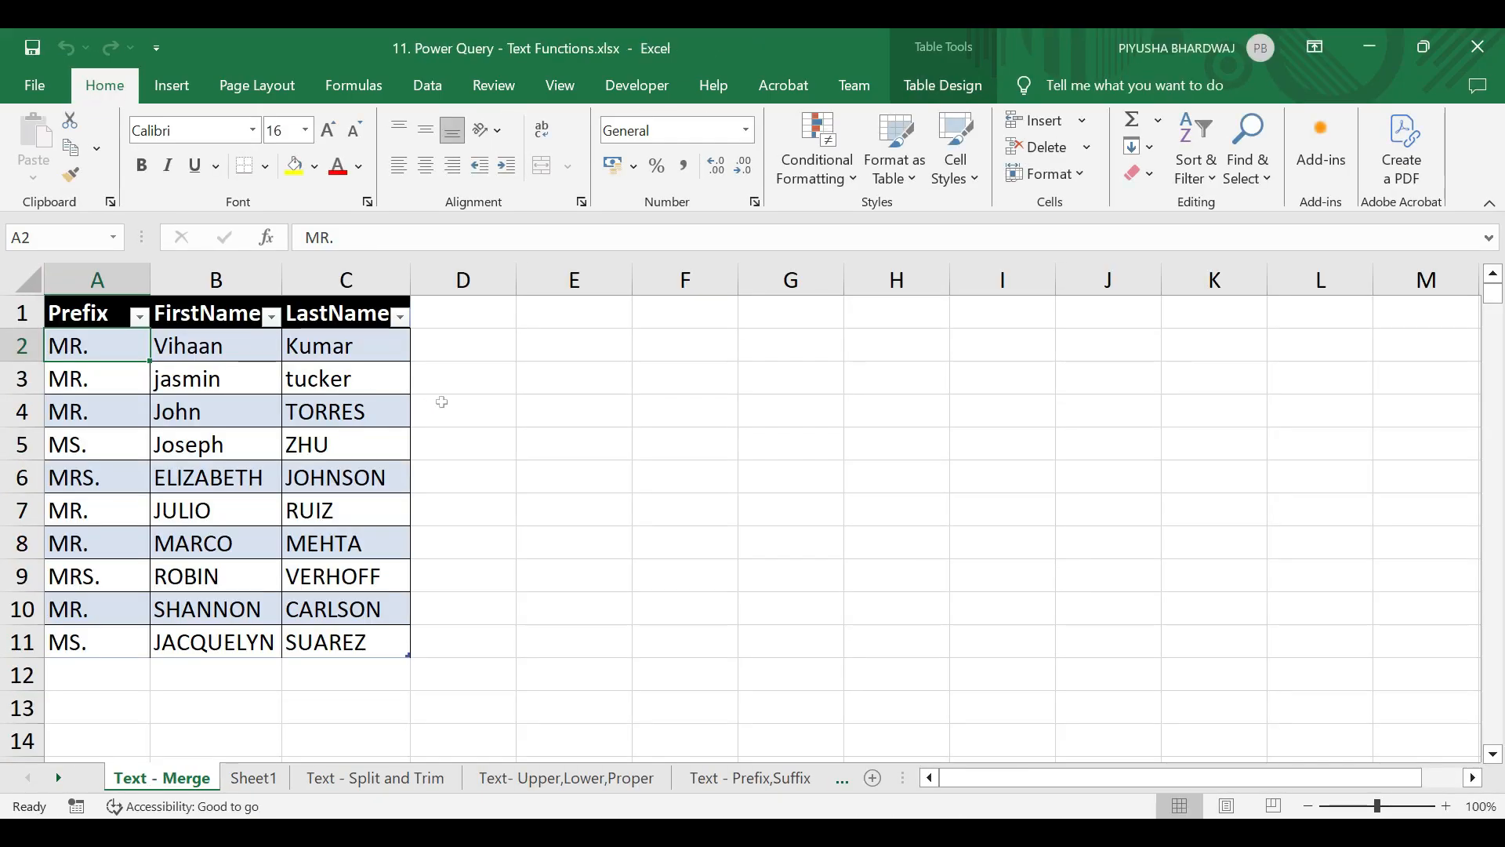
Replace the first and last name in cells B3 and C3 with a different person's name.
double_click(235, 380)
key("BackSpace")
key("BackSpace")
key("BackSpace")
key("BackSpace")
key("BackSpace")
key("BackSpace")
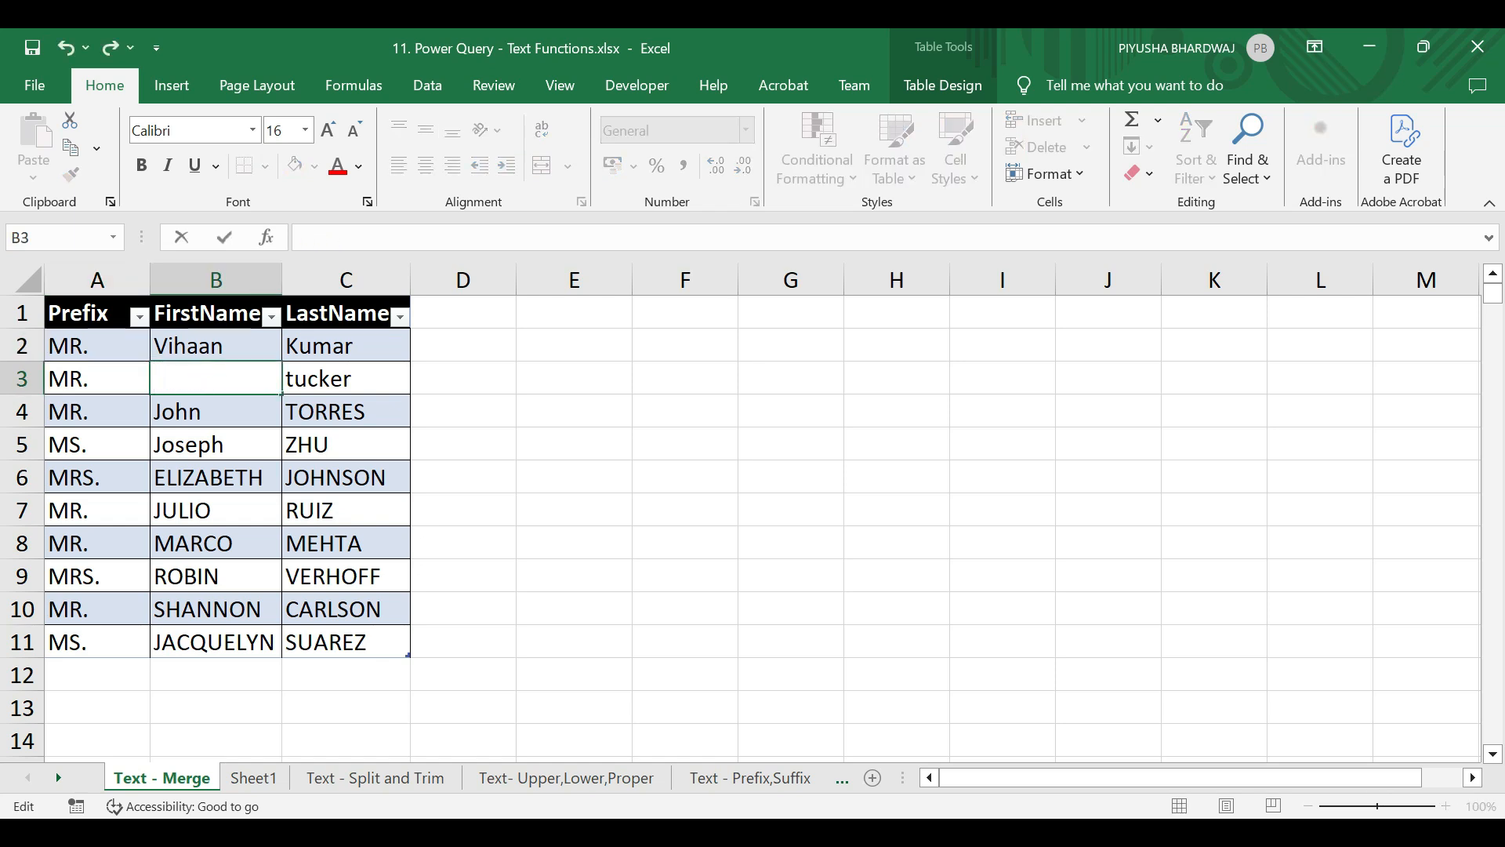
type("Rma")
double_click(370, 379)
key("BackSpace")
key("BackSpace")
key("BackSpace")
key("BackSpace")
key("BackSpace")
key("BackSpace")
type("S")
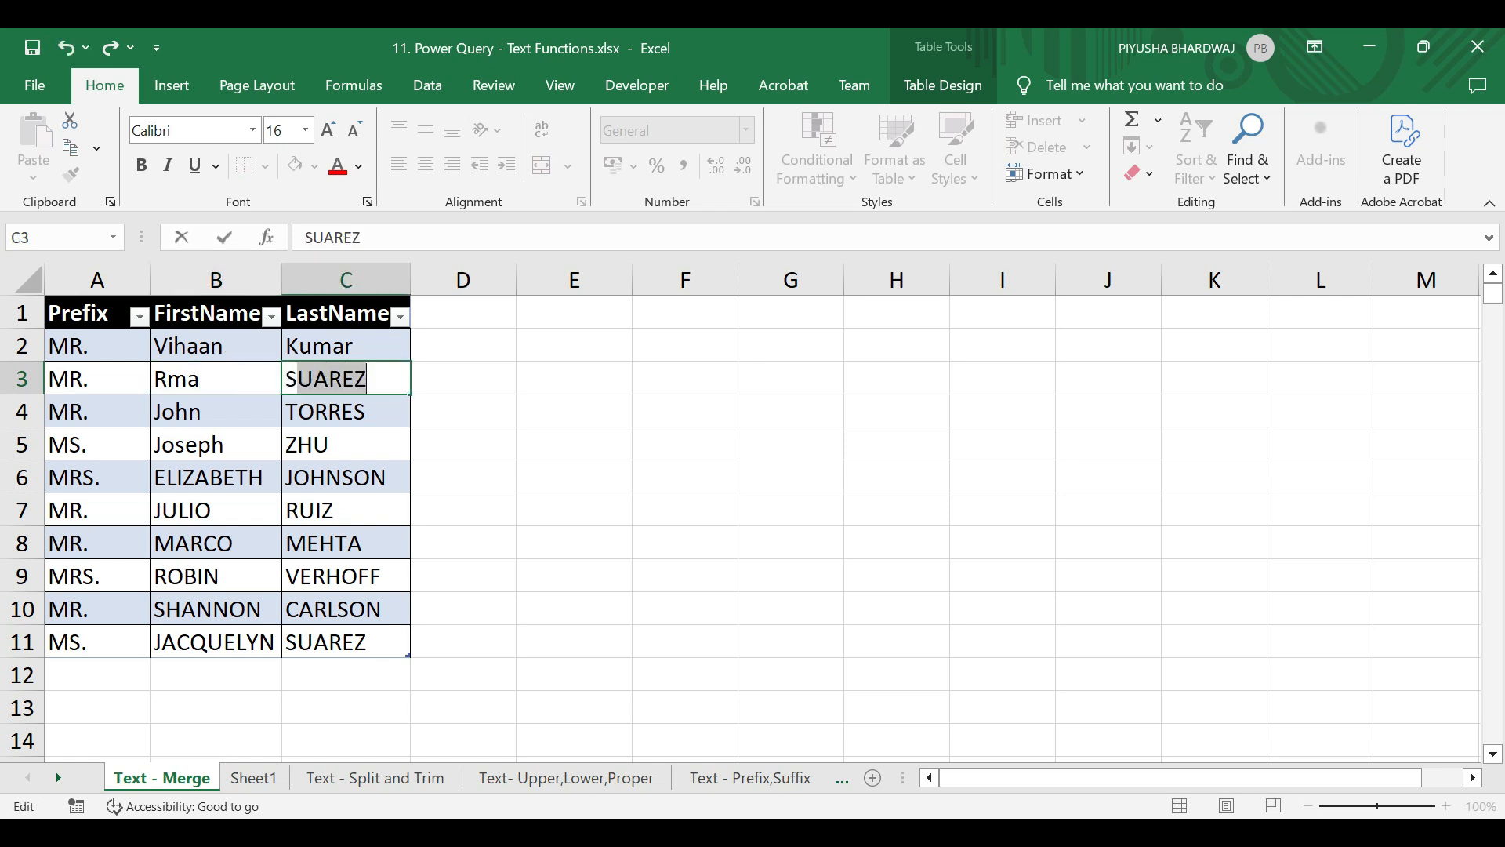
type("harma")
key("Return")
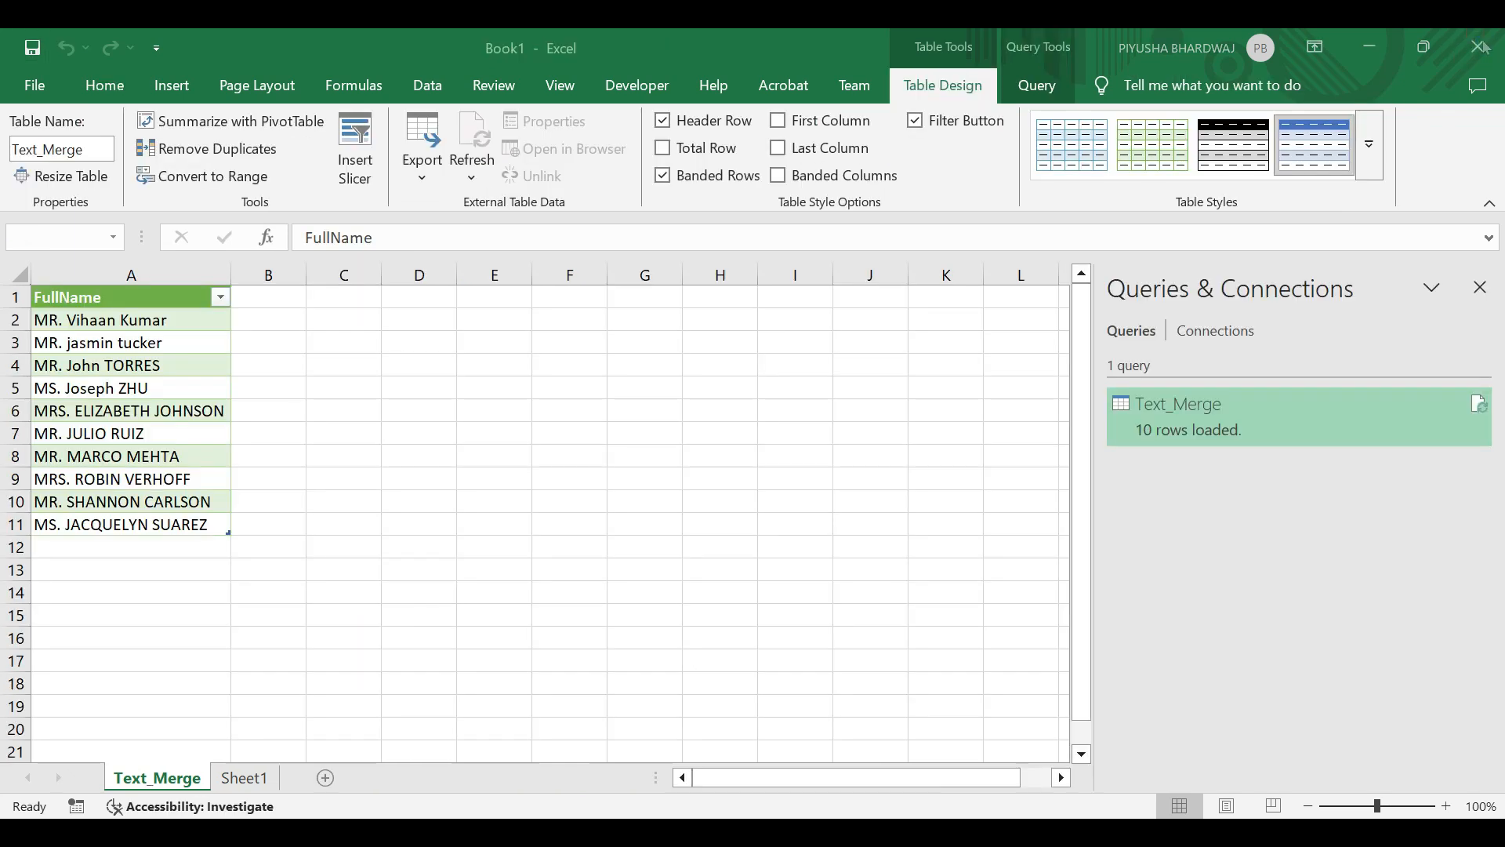
Refresh the Text_Merge table in Book1 so row 3 shows the edited name after MR.
left_click(132, 275)
left_click(364, 395)
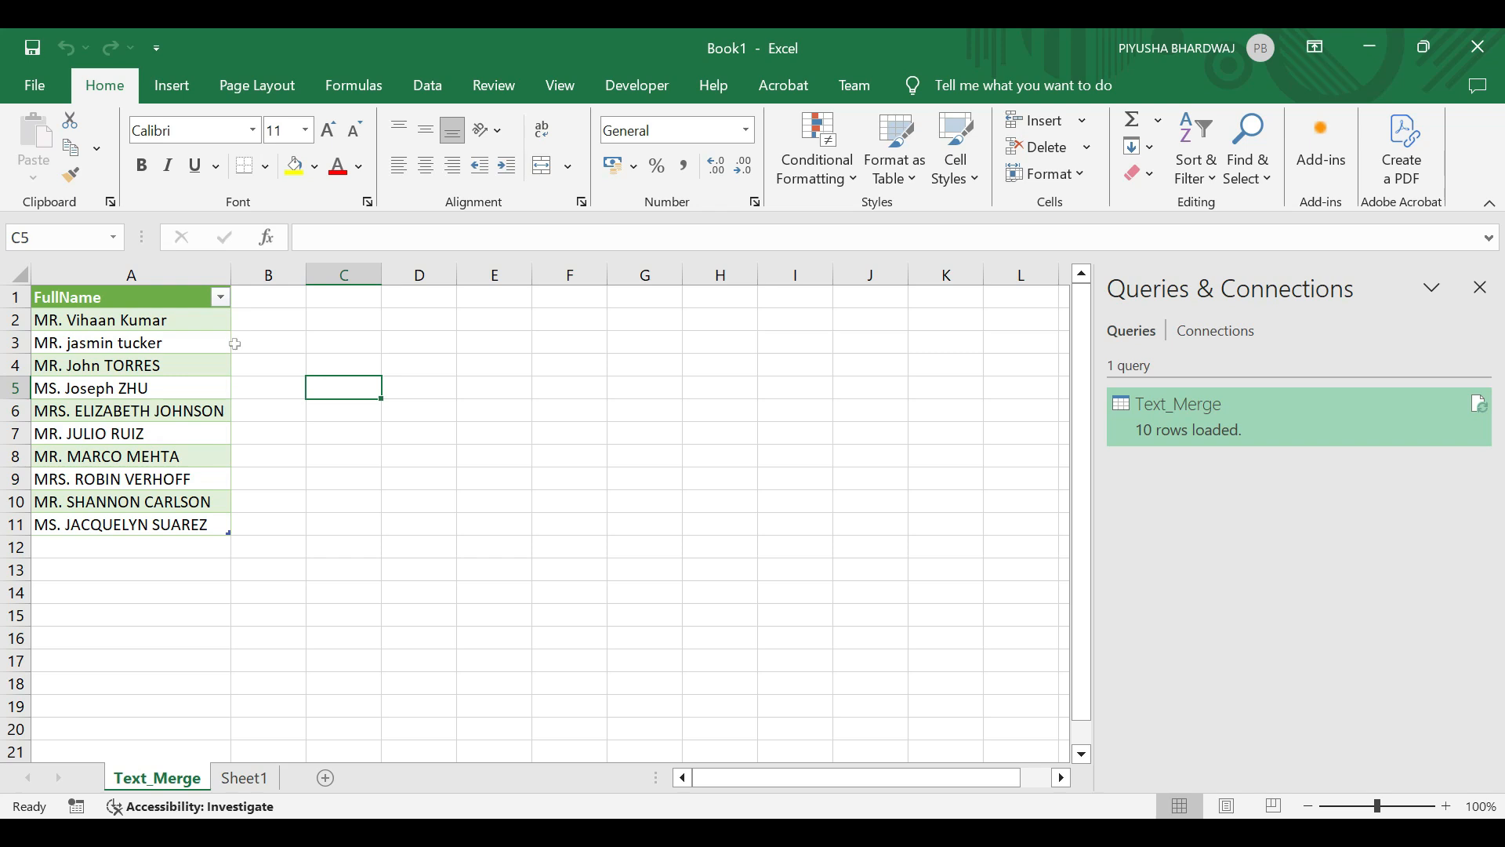
left_click_drag(1377, 806, 1398, 811)
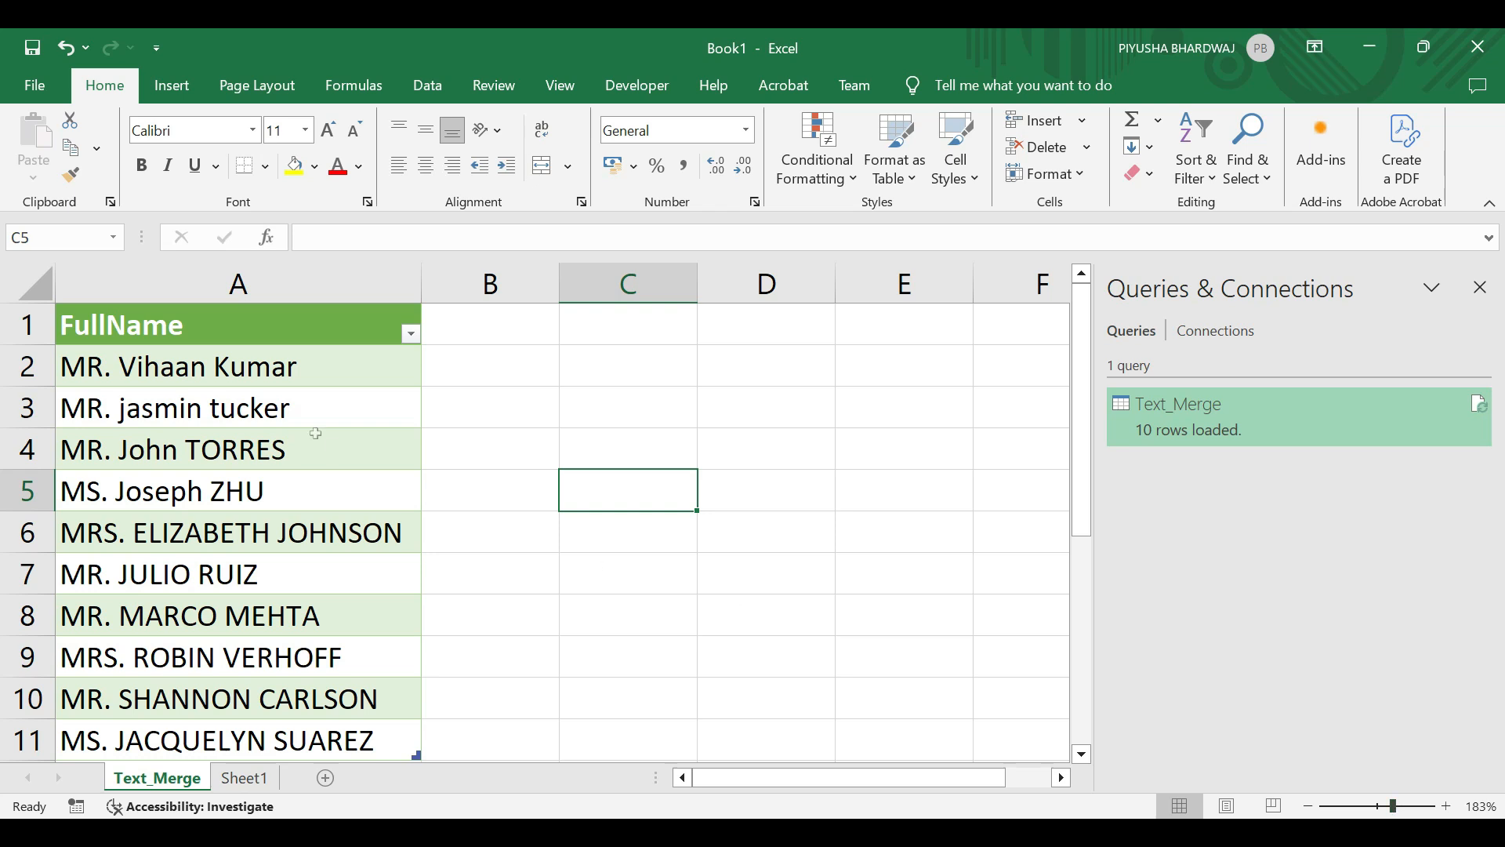
right_click(301, 392)
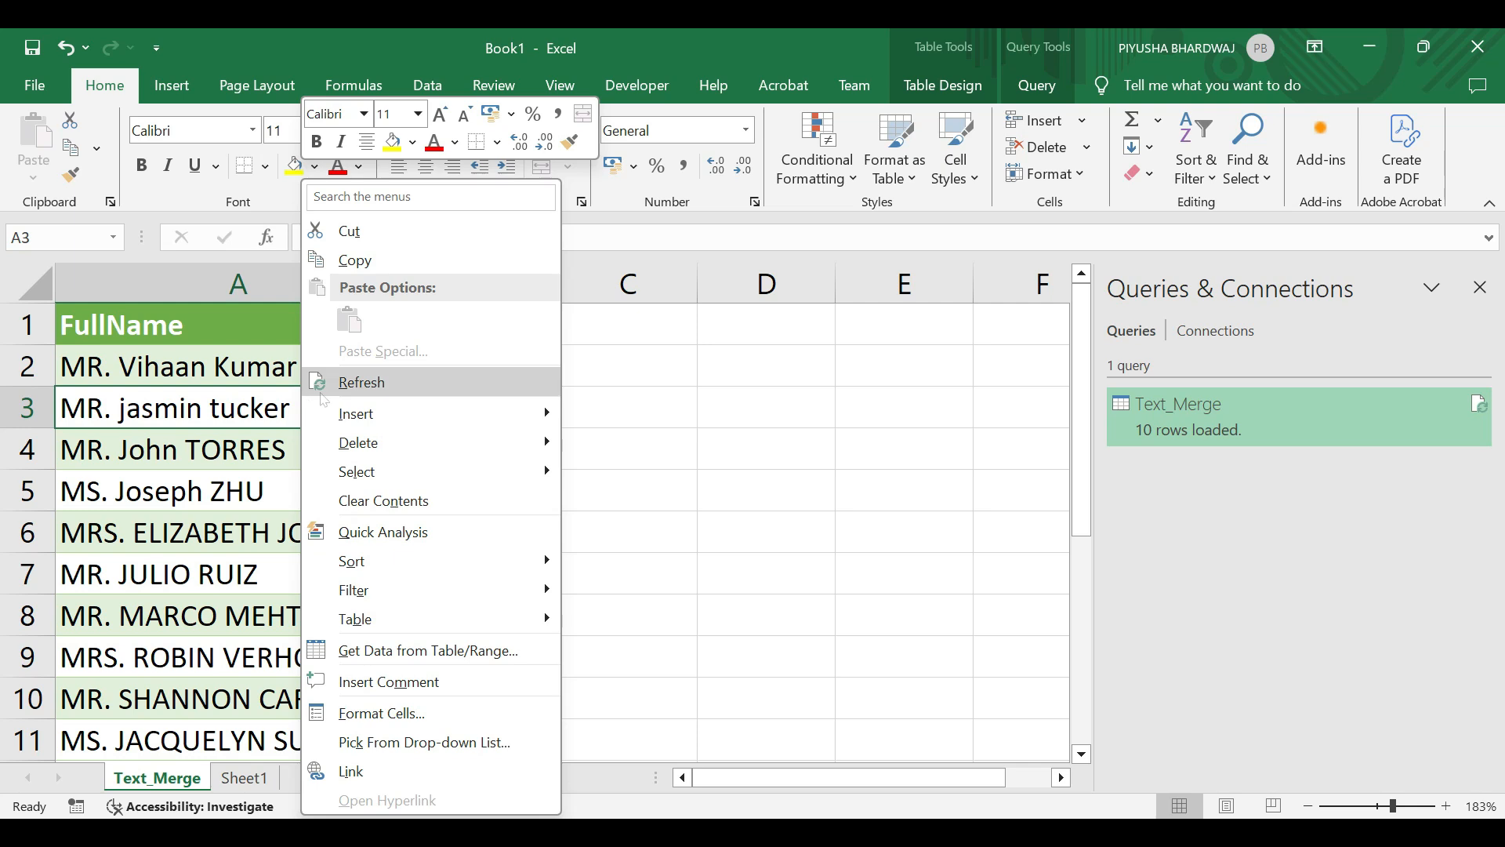
left_click(366, 385)
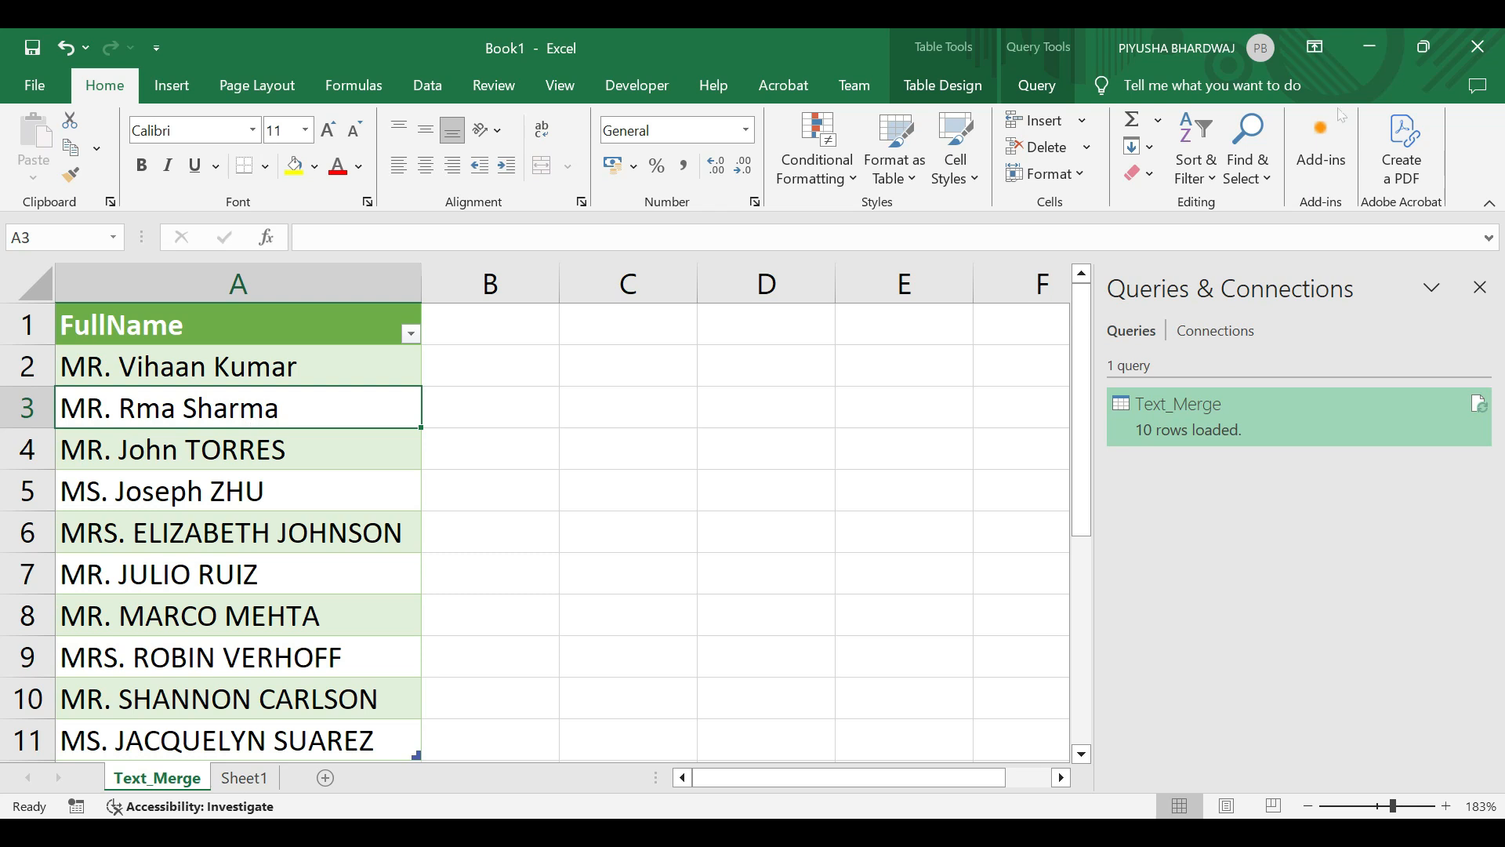
key("alt+Tab")
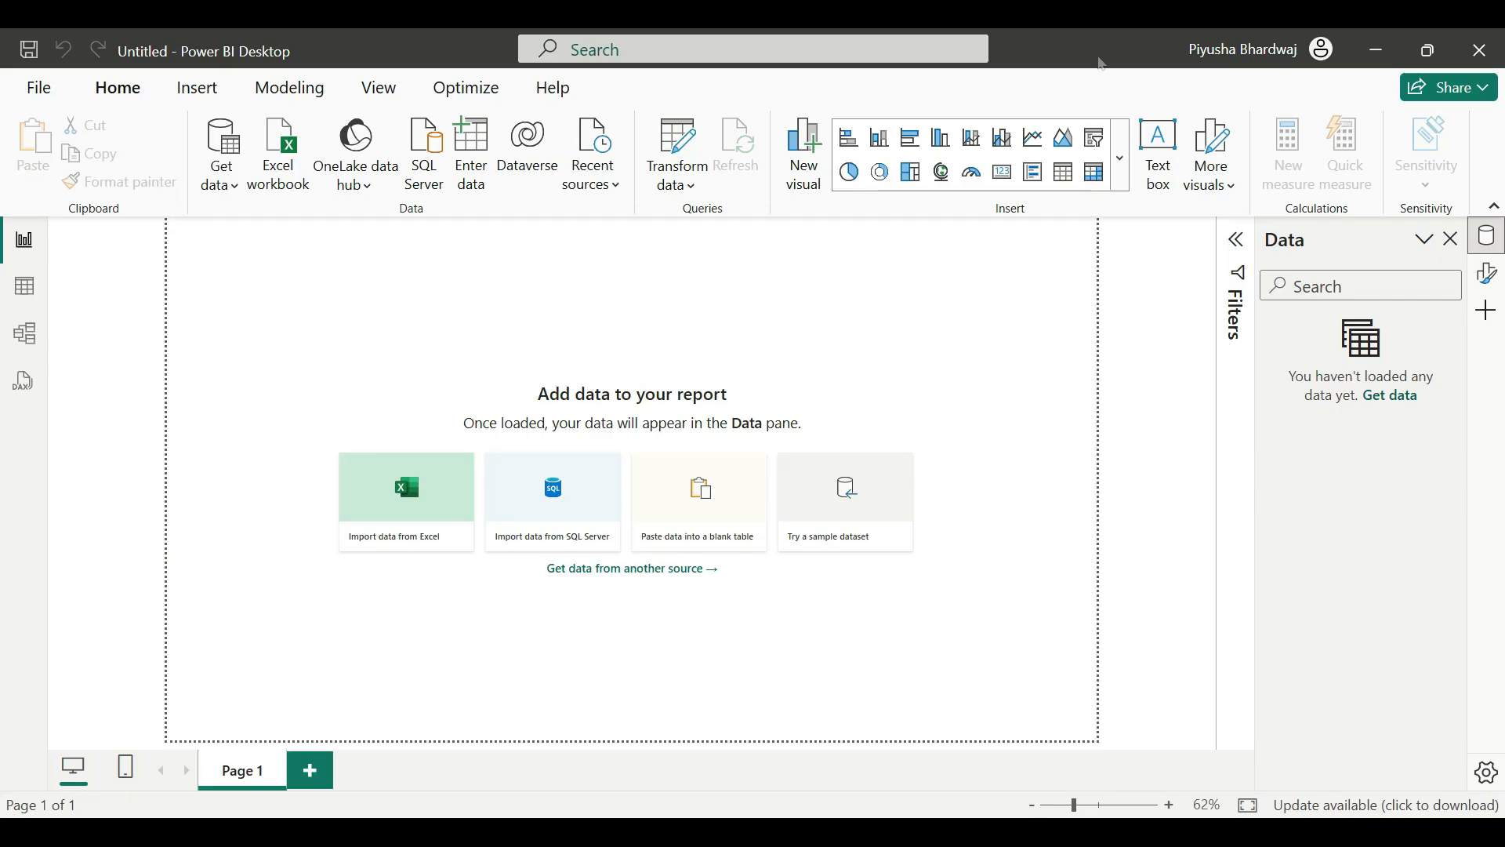
Connect to the Excel workbook 11. Power Query - Text Functions.xlsx as a new data source.
left_click_drag(1173, 599, 1299, 453)
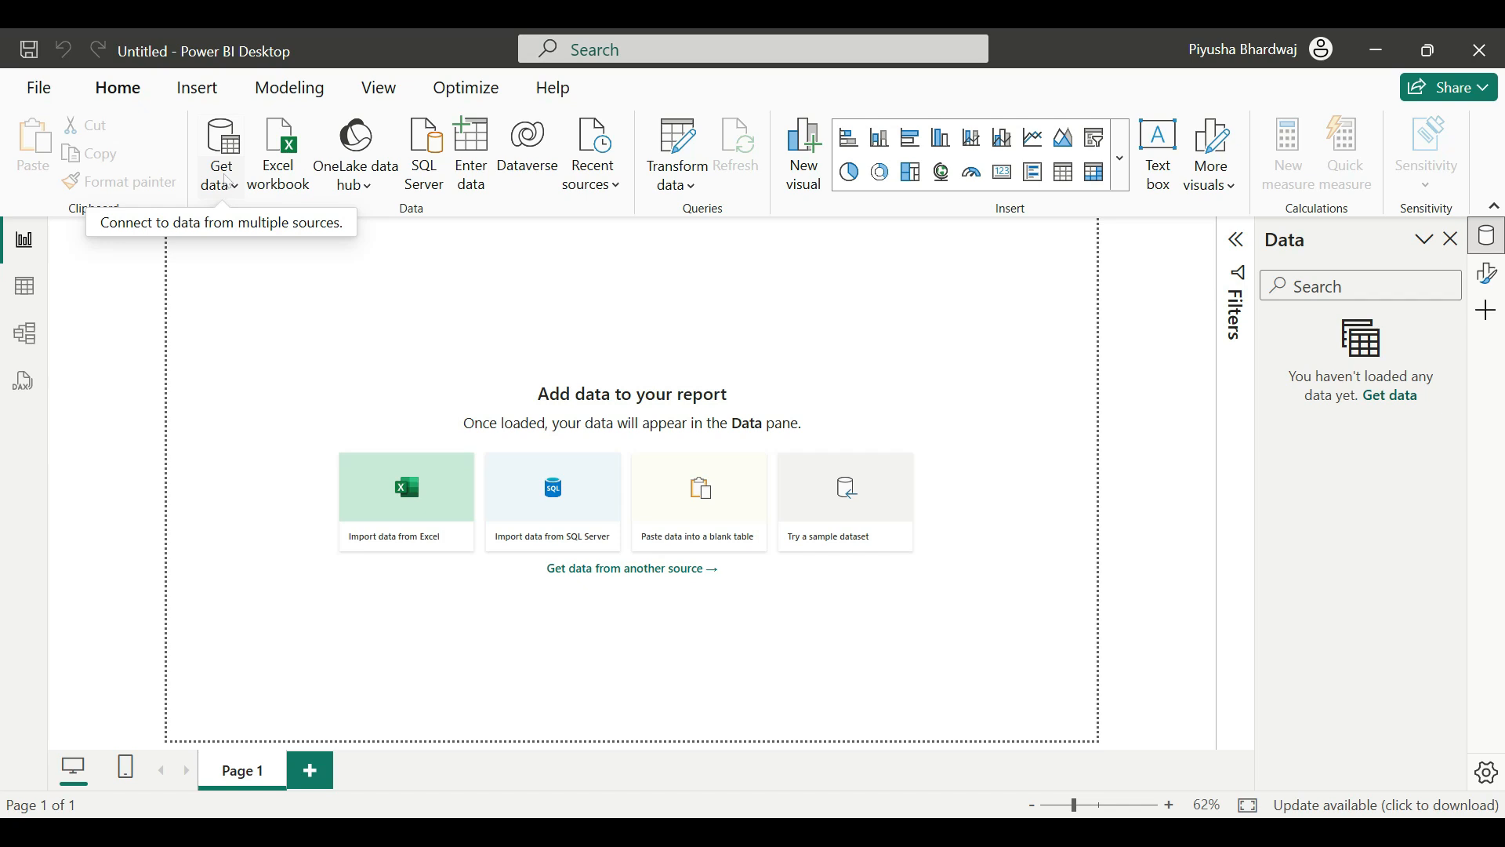
left_click(224, 177)
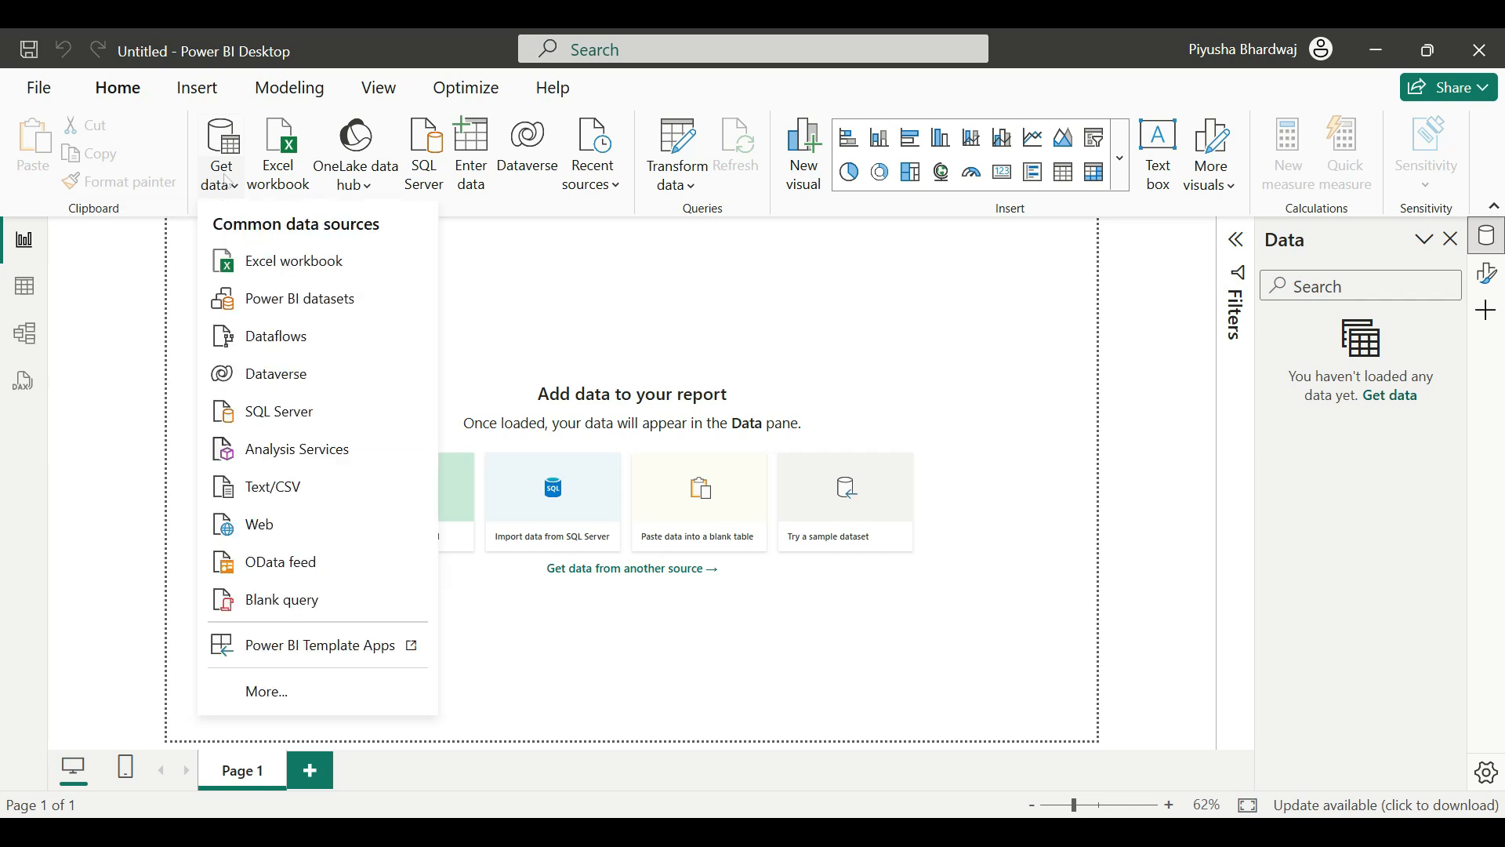
left_click(296, 270)
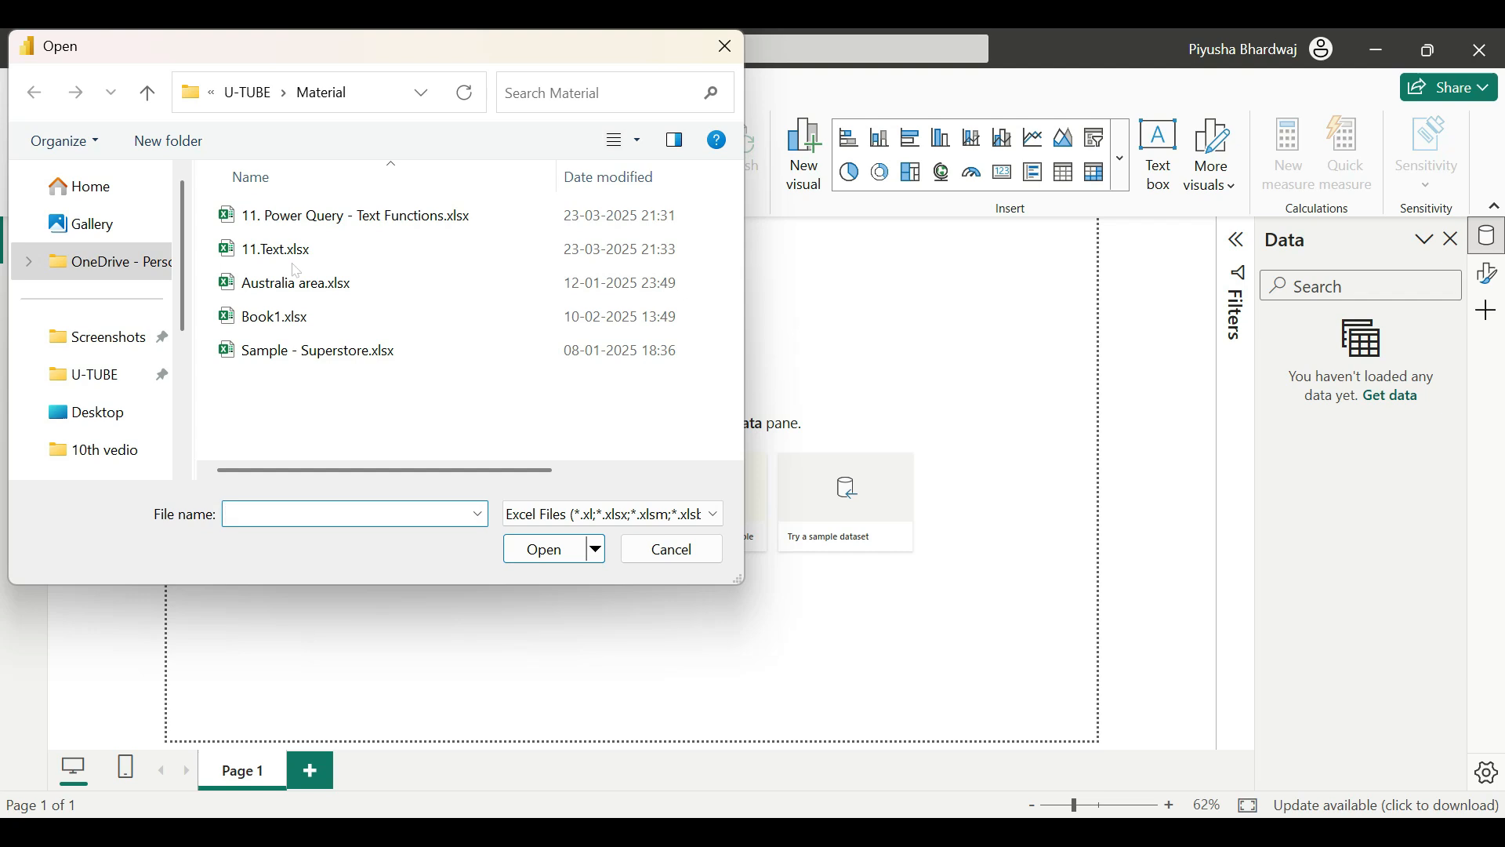
left_click(345, 216)
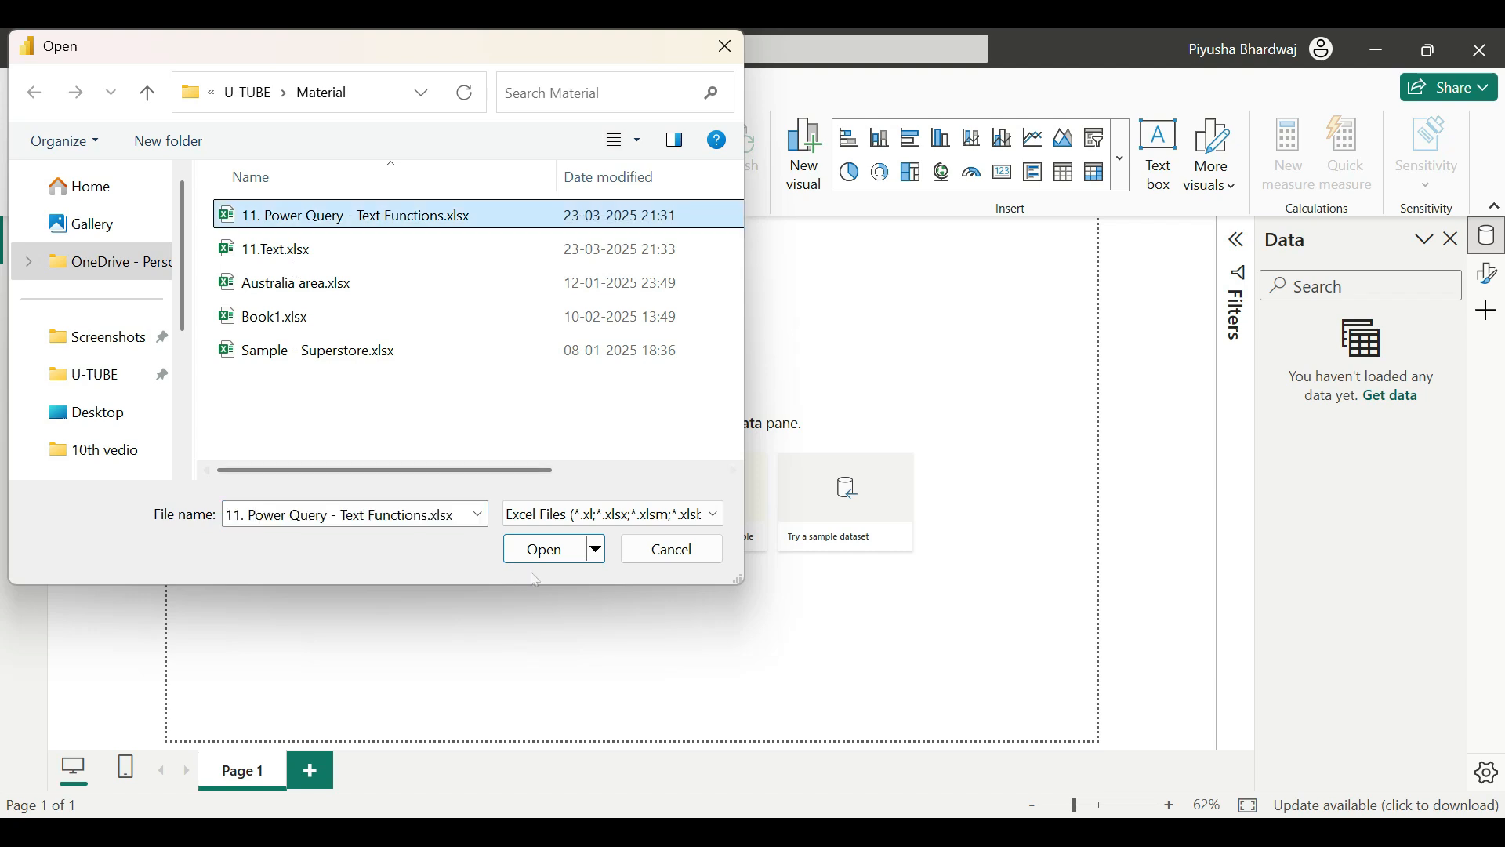
left_click(549, 553)
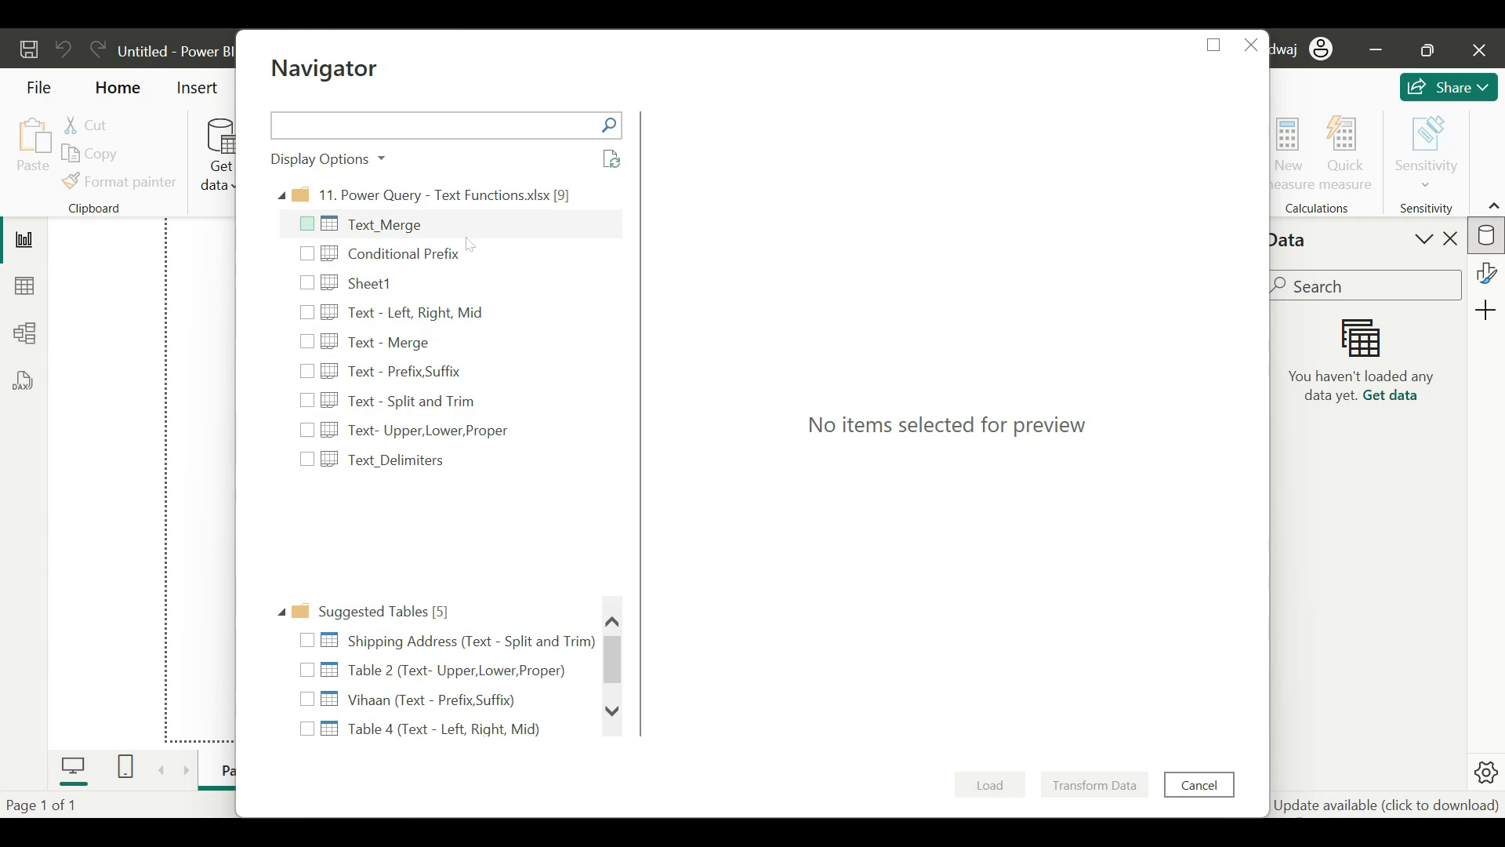
Preview and select Text_Merge in Navigator, then load it into Power Query Editor.
scroll(505, 694, "down", 2)
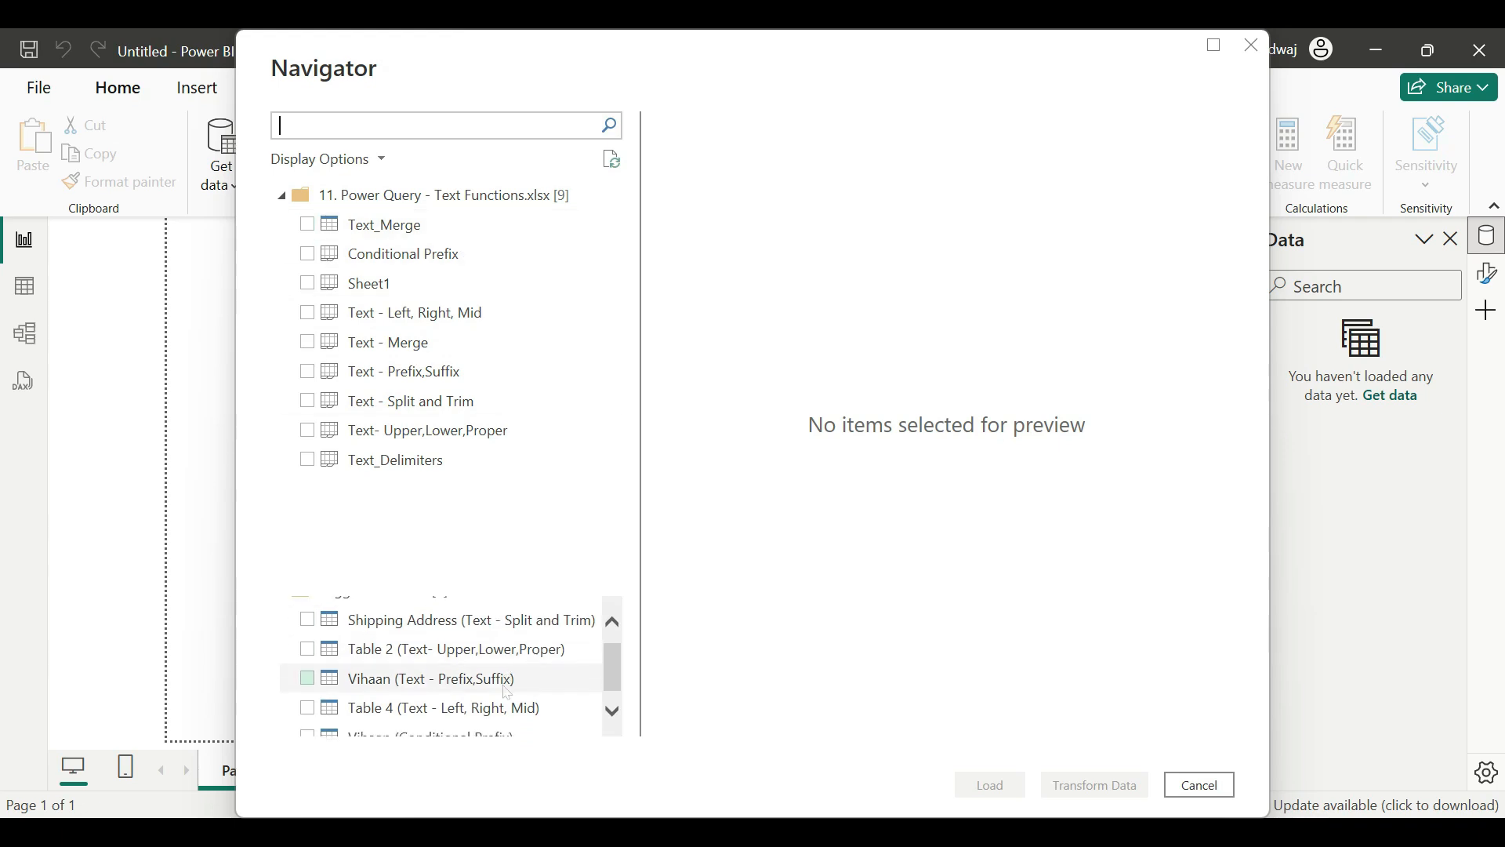
scroll(506, 692, "up", 1)
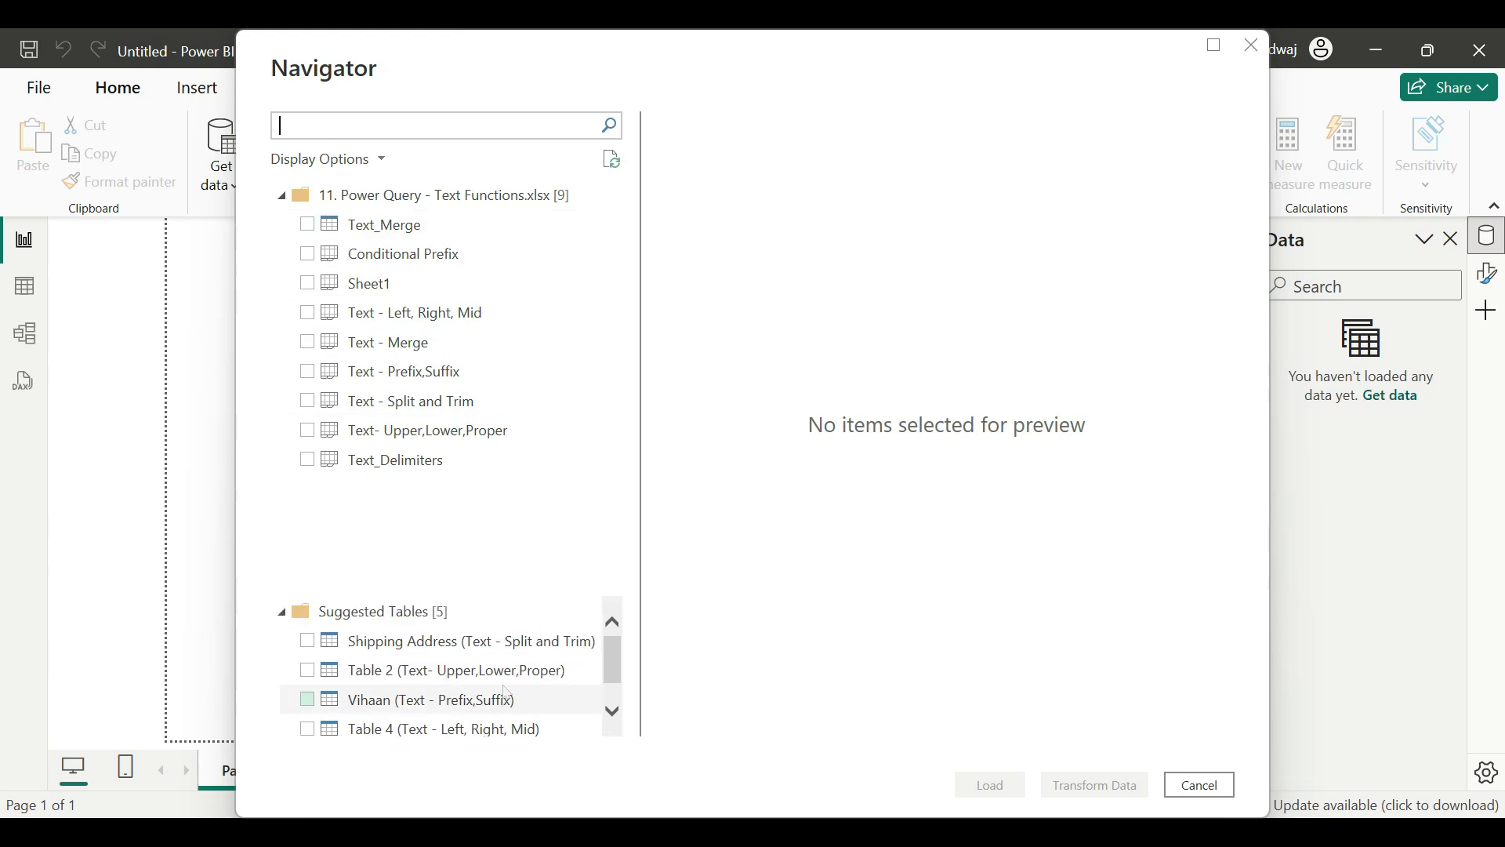
left_click(408, 228)
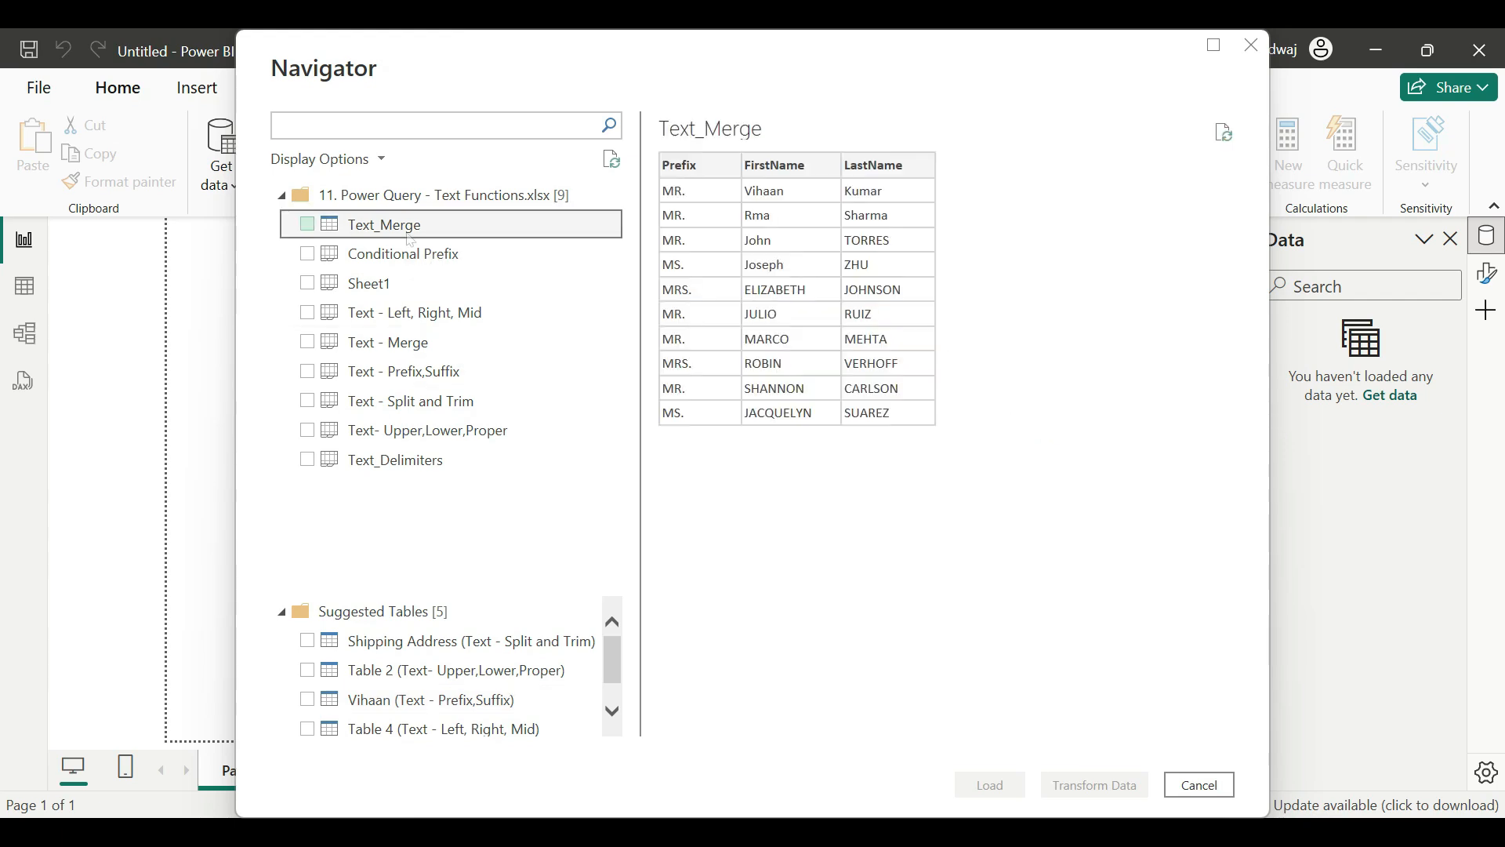
left_click(307, 225)
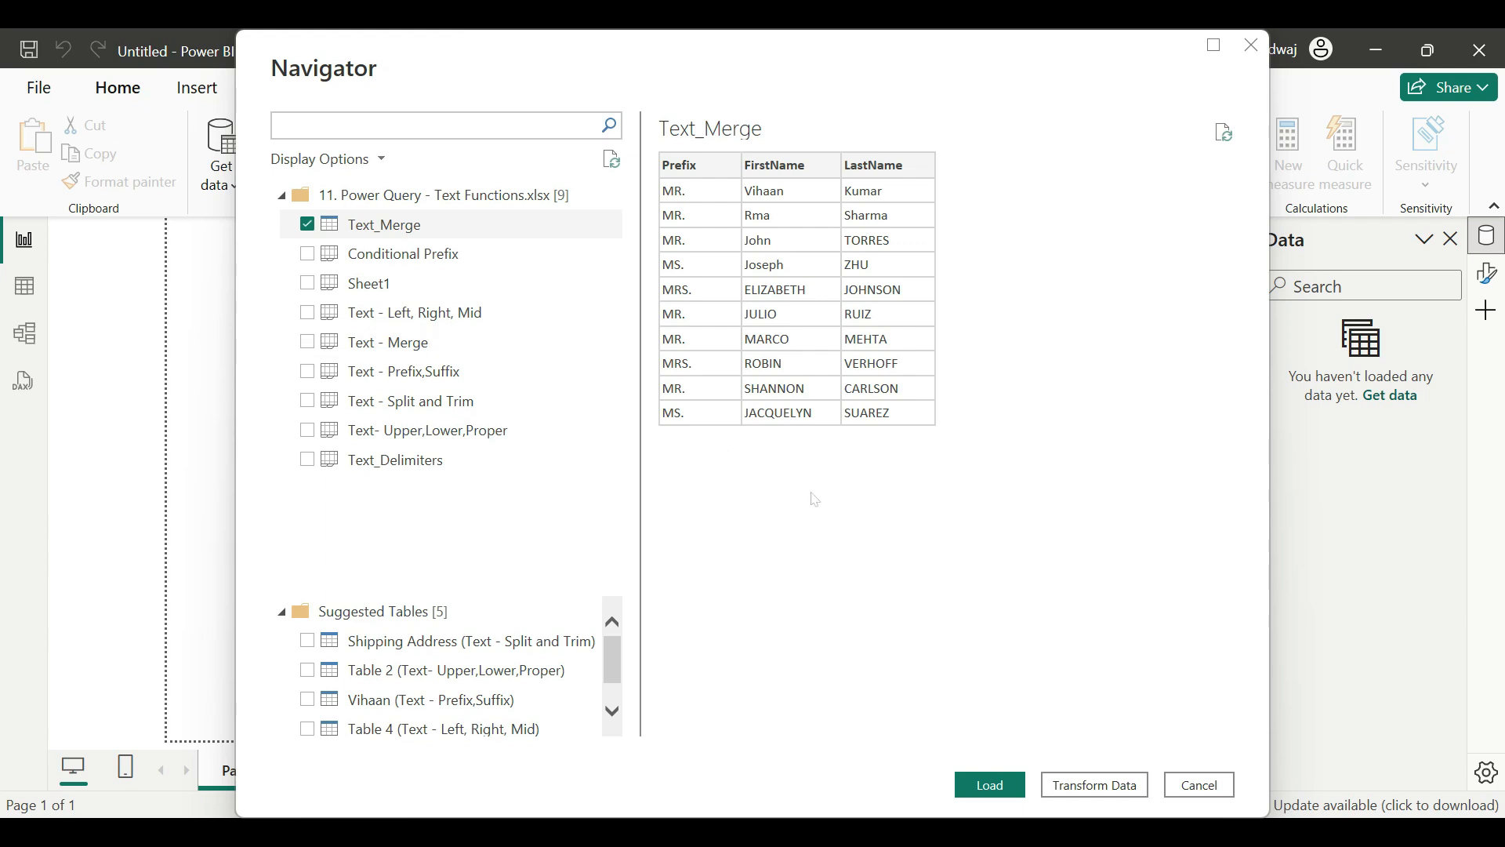
left_click(1101, 787)
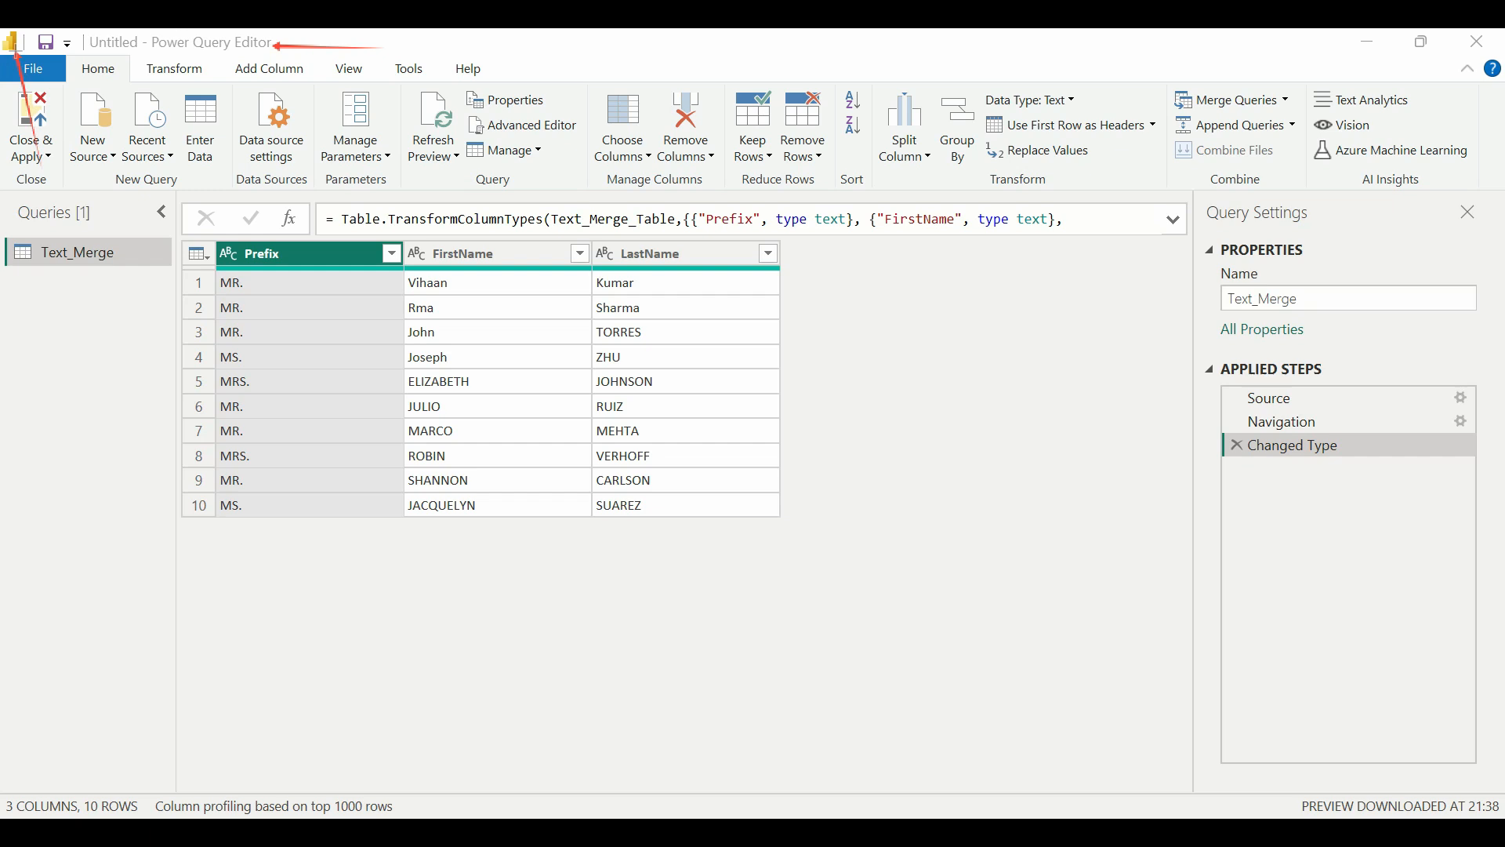
Merge Prefix, FirstName and LastName with a Space separator into a new column named FullName.
left_click(339, 261)
left_click(460, 254, "ctrl")
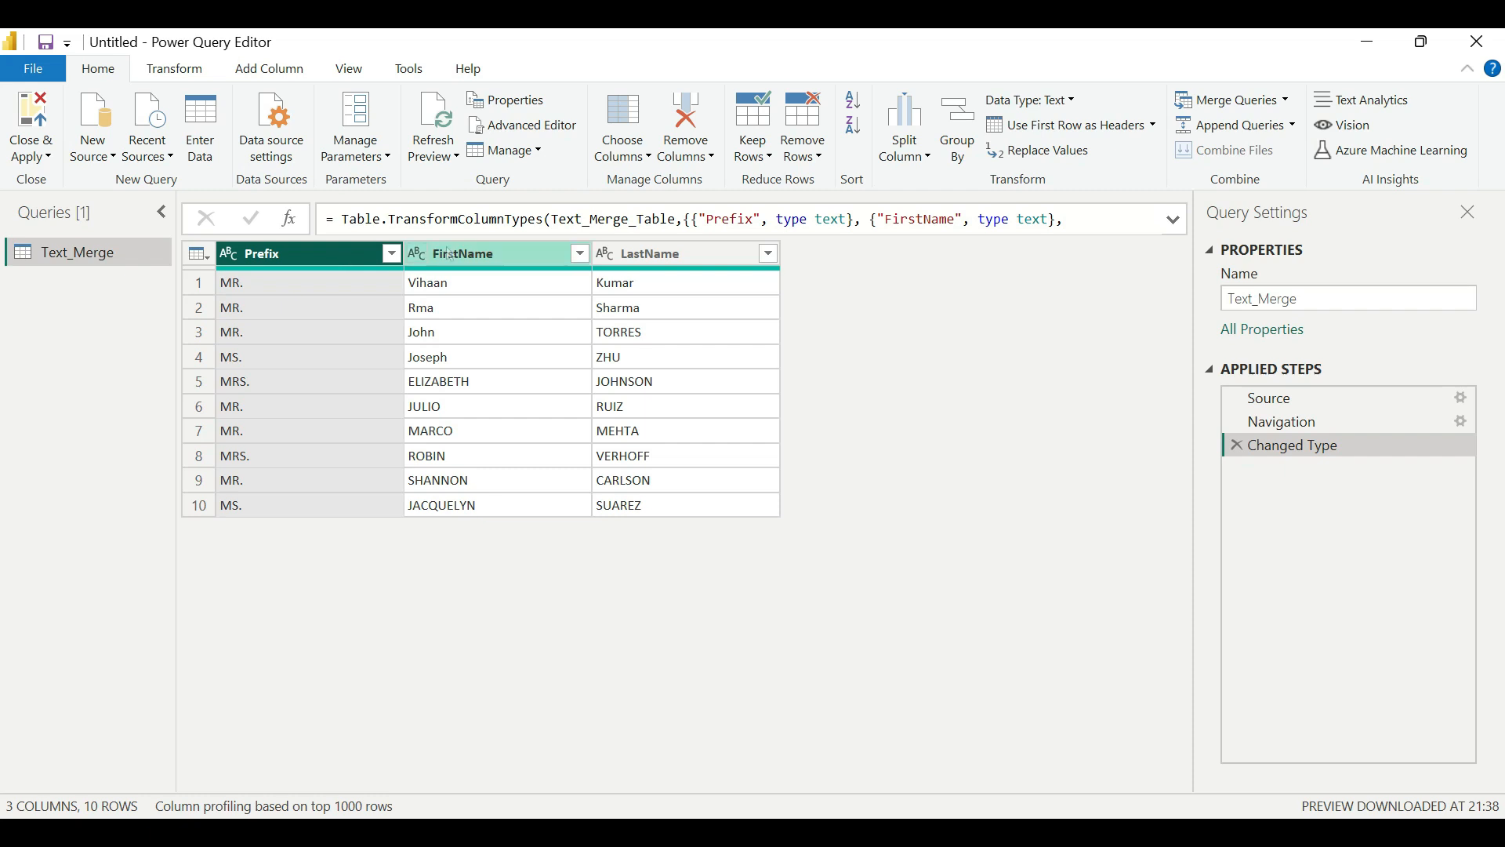
left_click(639, 267, "ctrl")
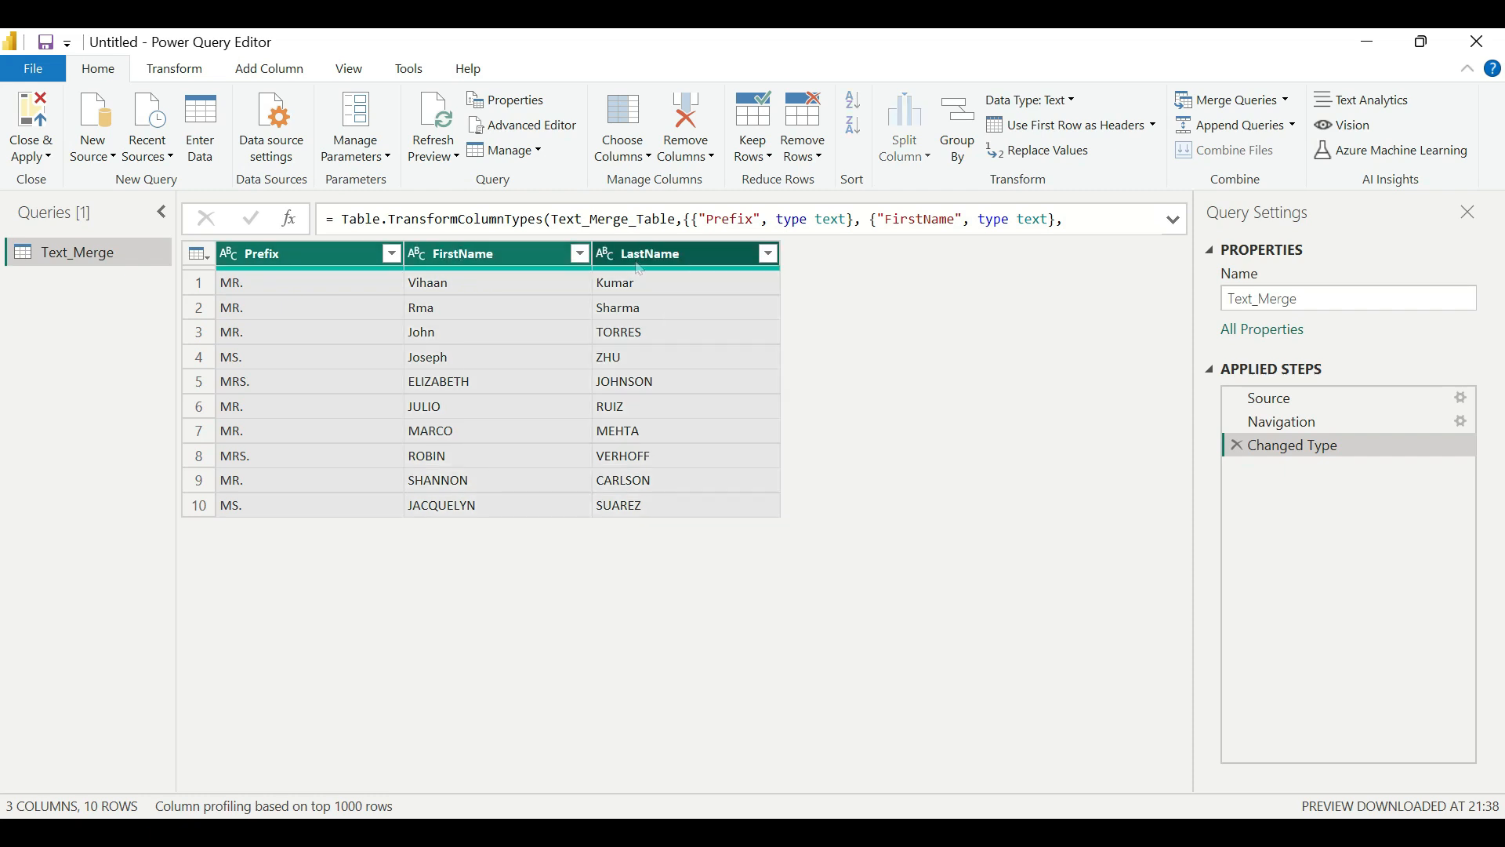
left_click(175, 69)
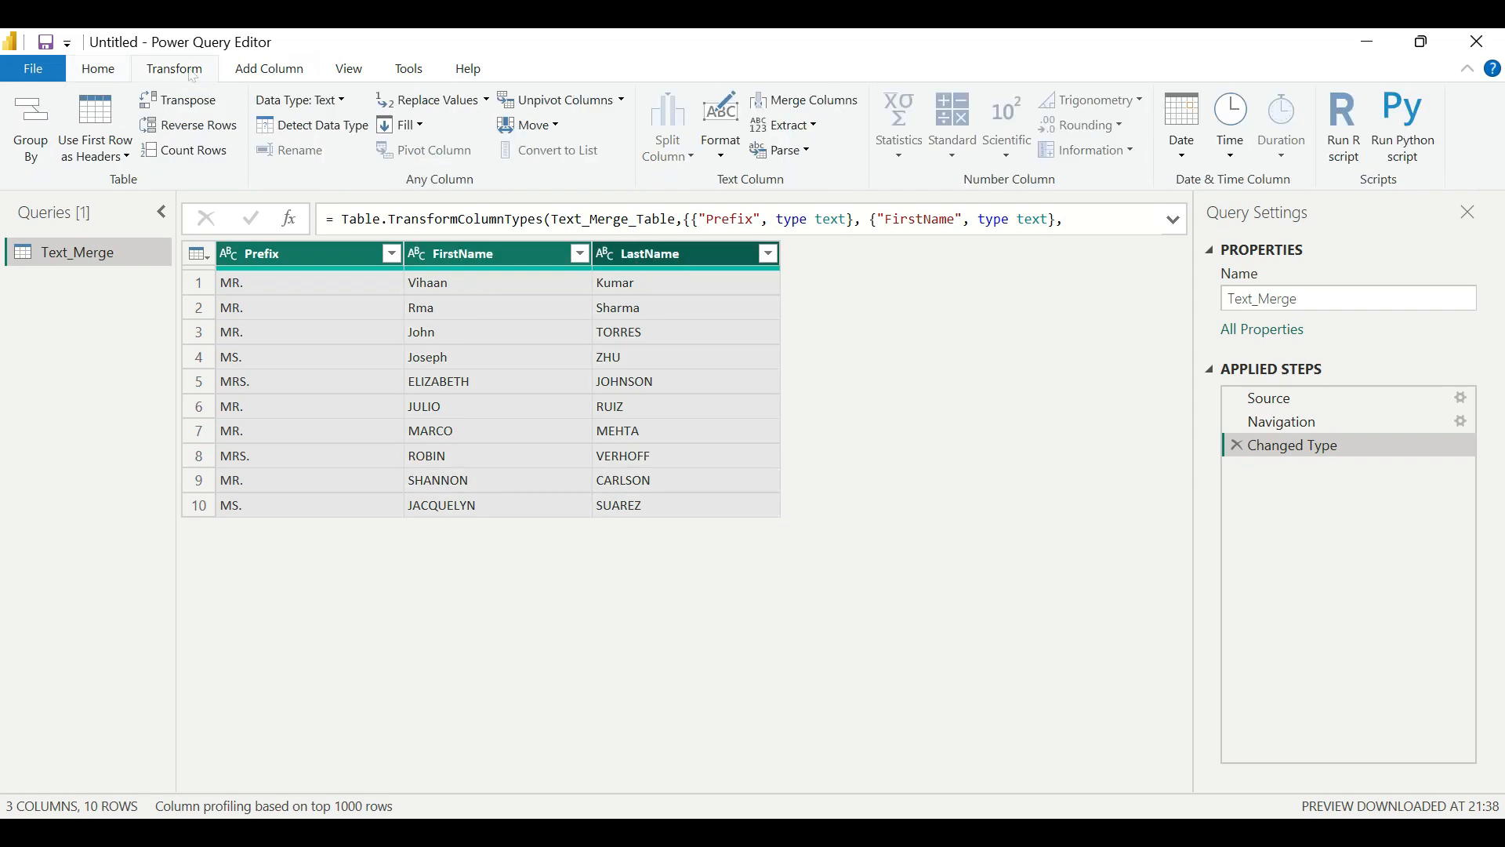
left_click(821, 104)
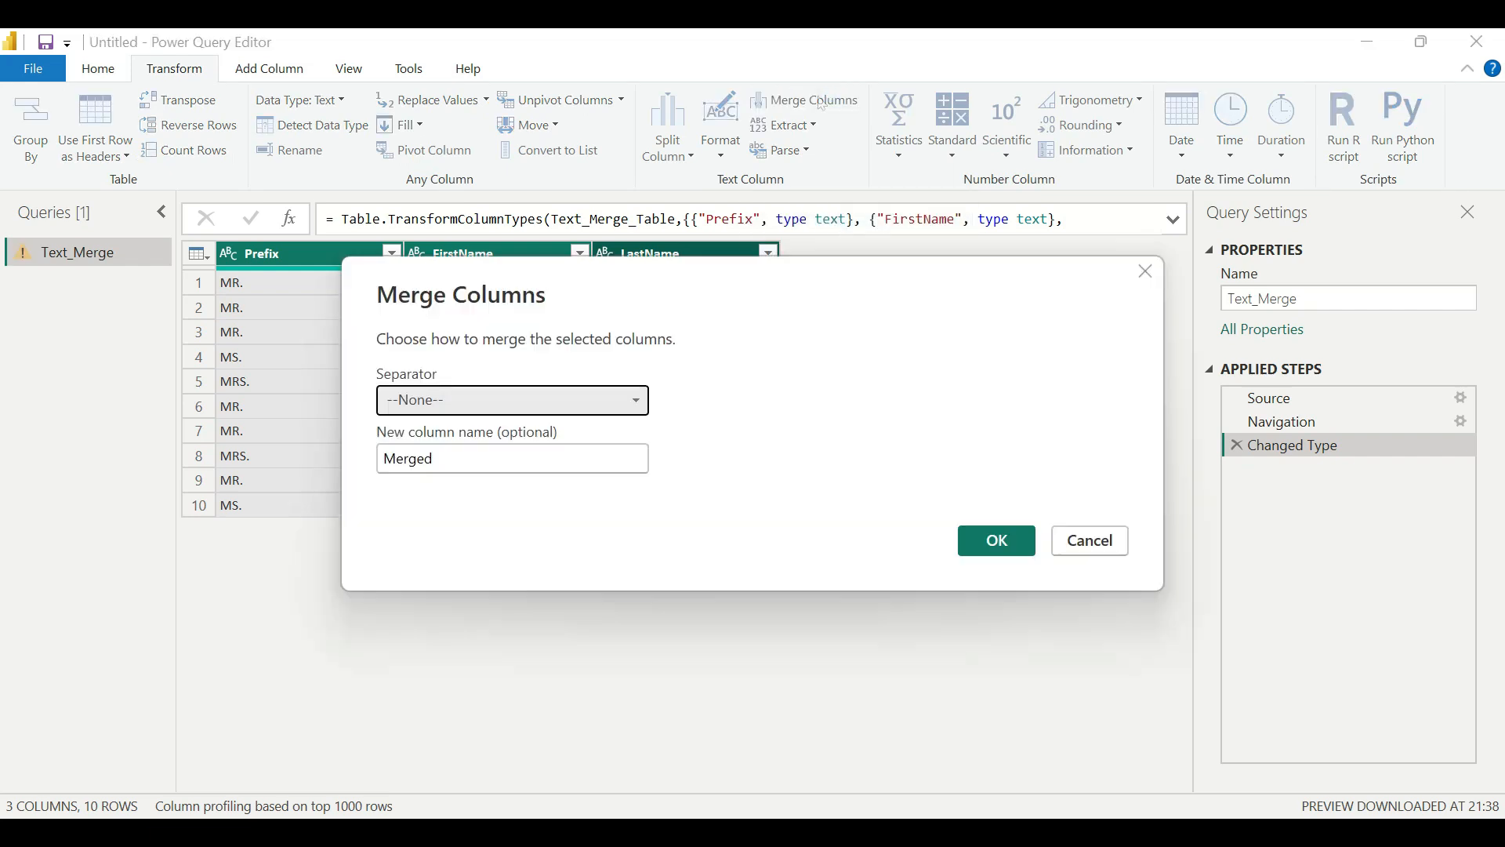
left_click(623, 402)
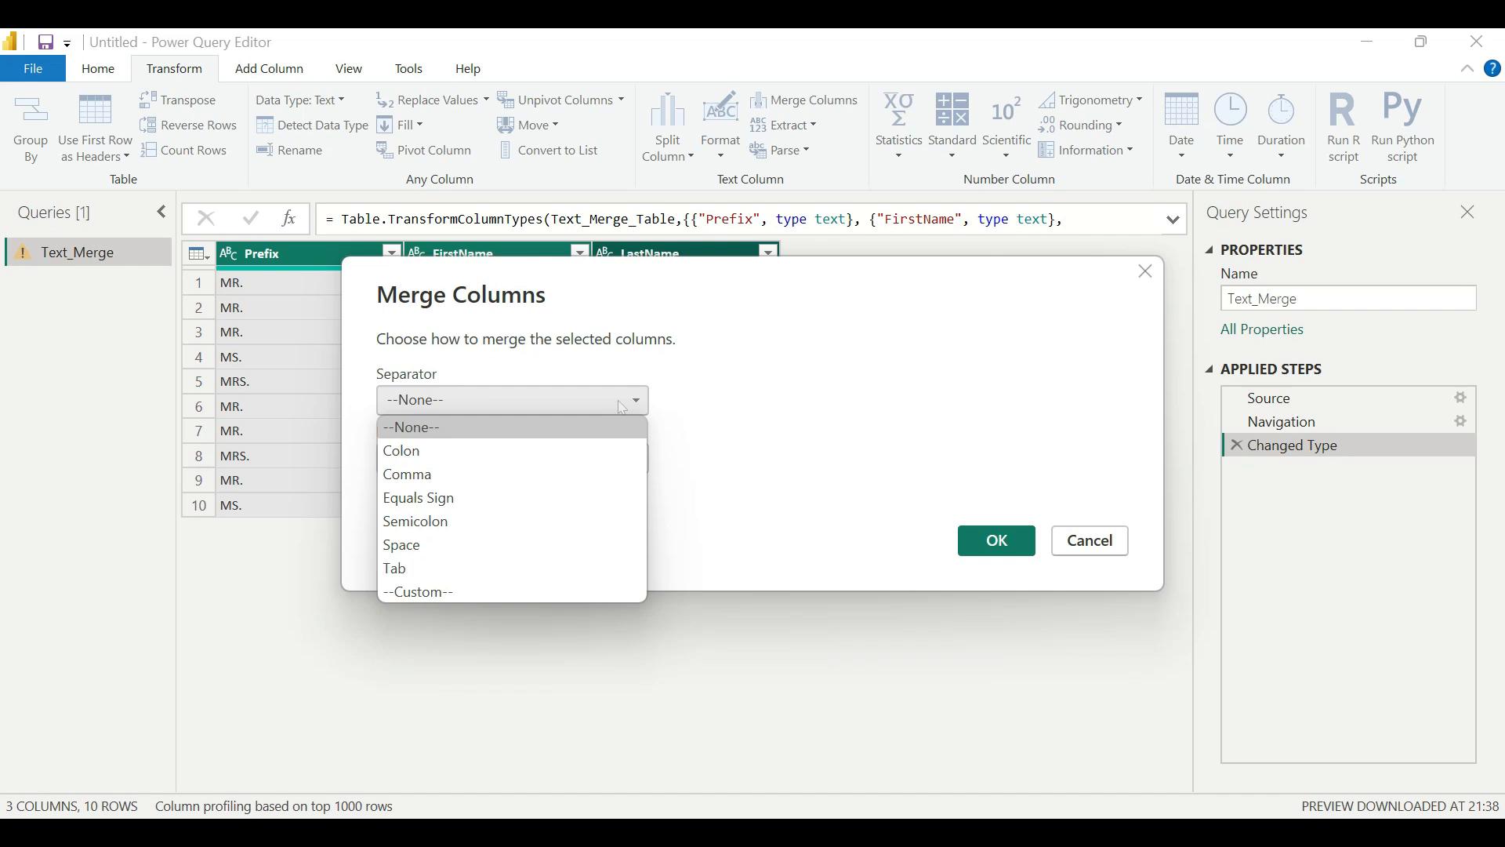
left_click(468, 549)
left_click(435, 459)
key("BackSpace")
key("BackSpace")
key("BackSpace")
key("BackSpace")
key("BackSpace")
key("BackSpace")
type("FullName")
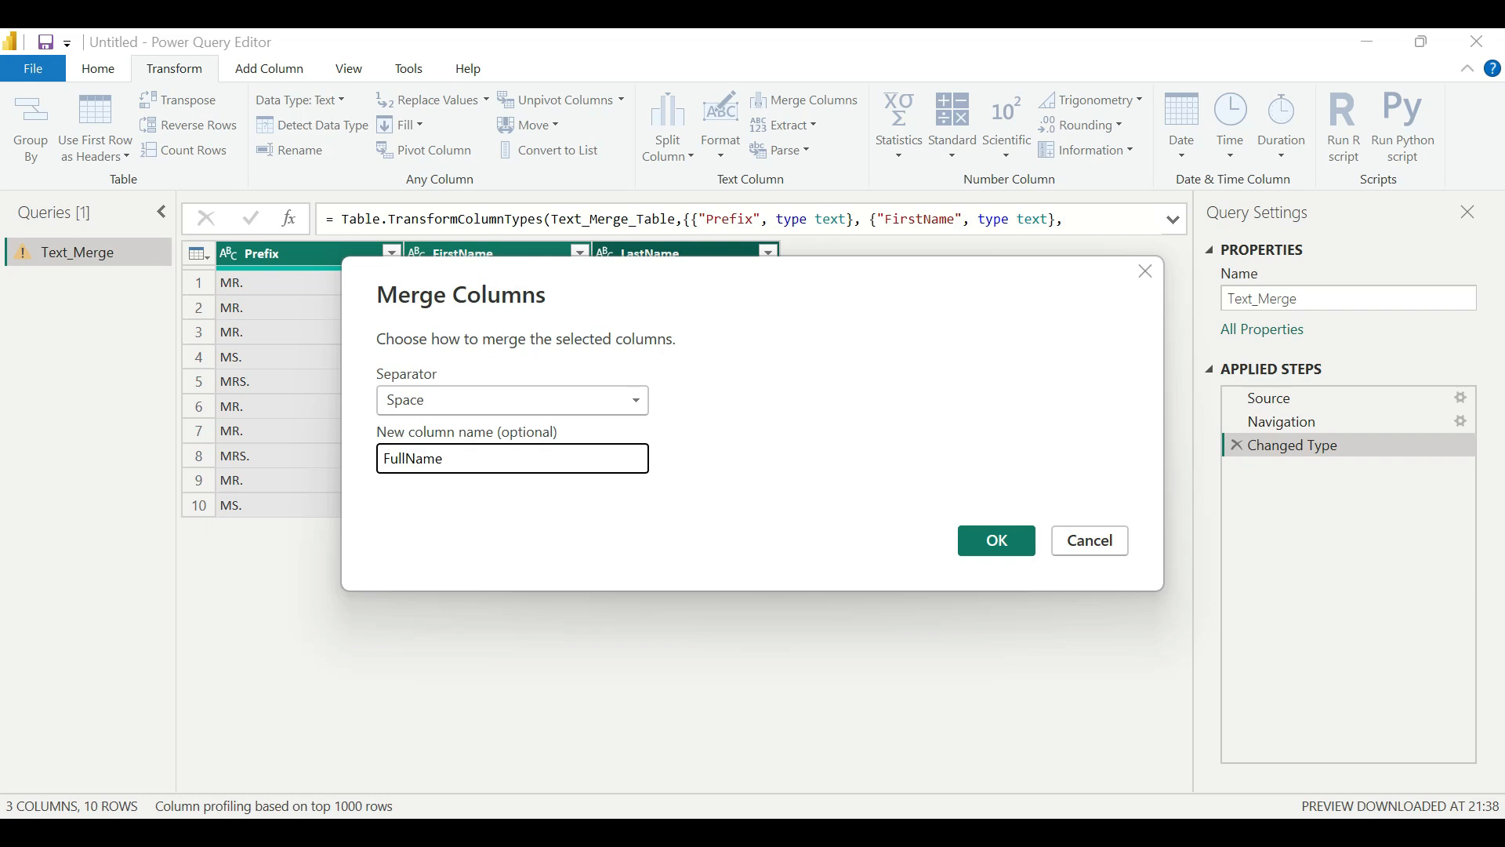
left_click(996, 541)
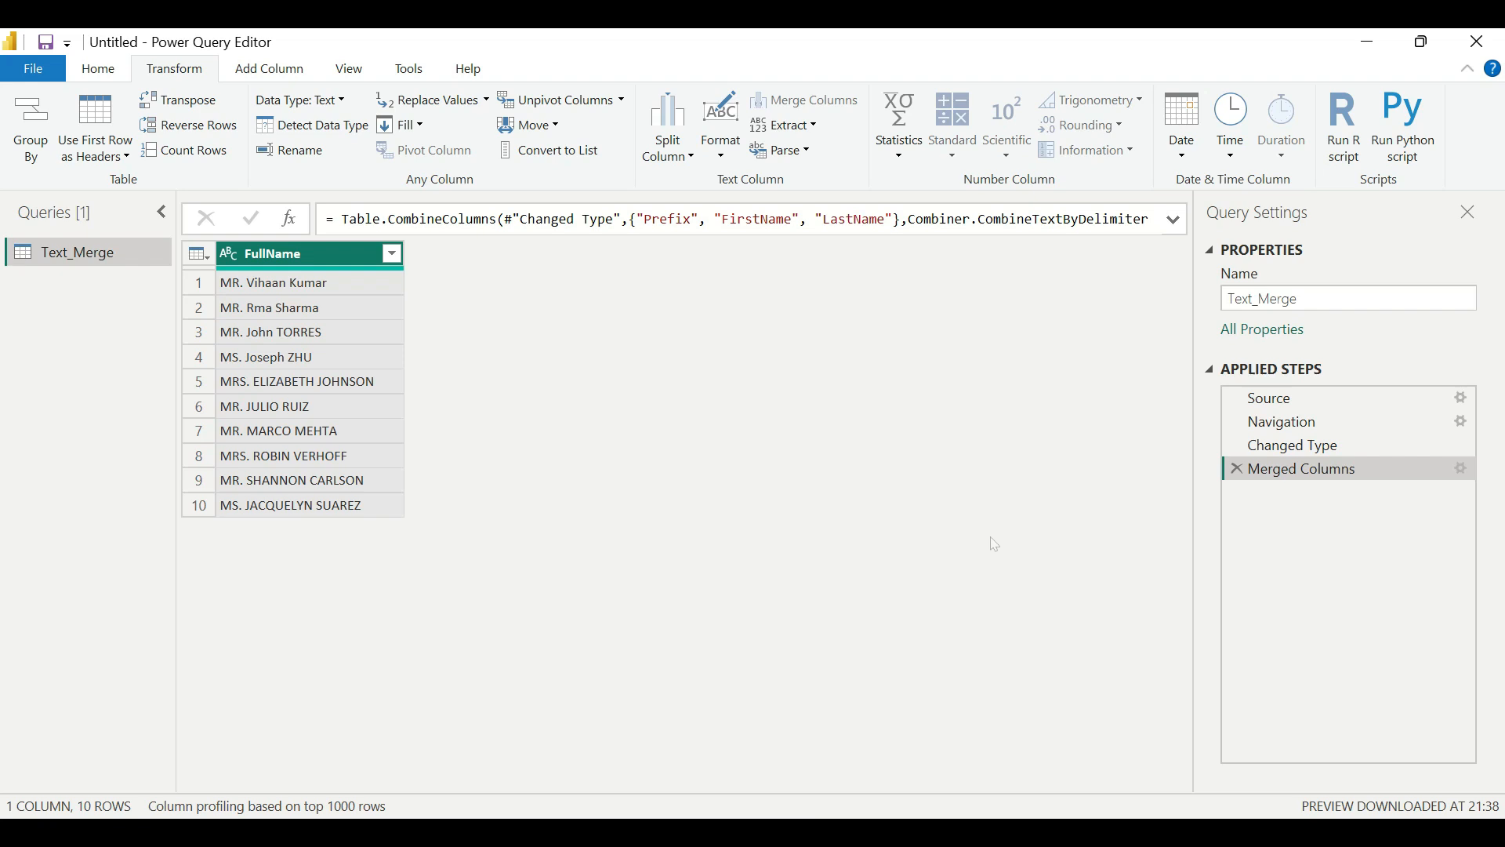
Close & Apply the Text_Merge query to load the FullName result into the report model.
left_click(1151, 57)
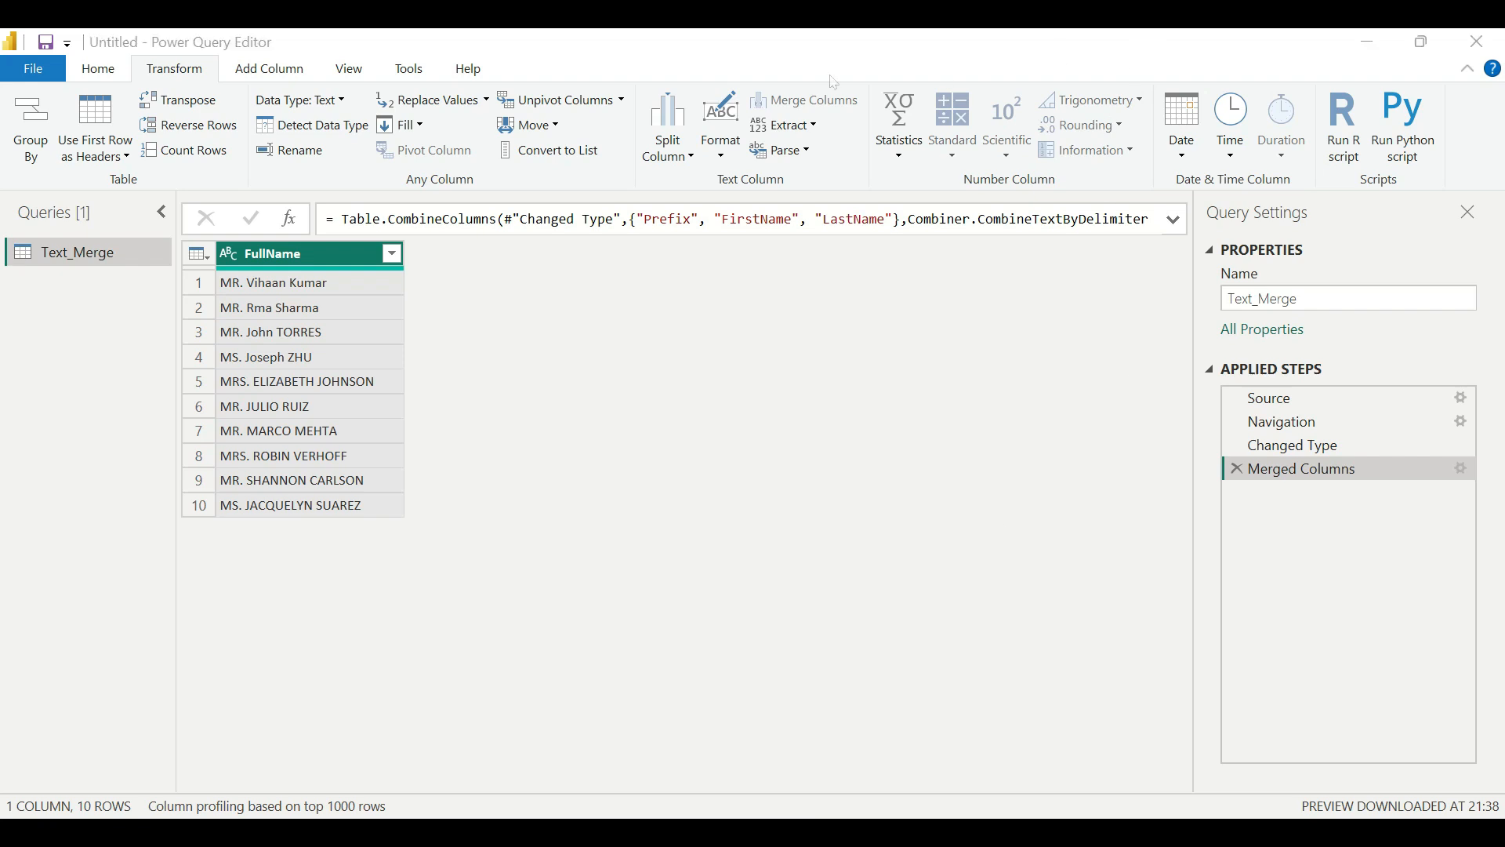
left_click_drag(1127, 577, 1227, 479)
key("Escape")
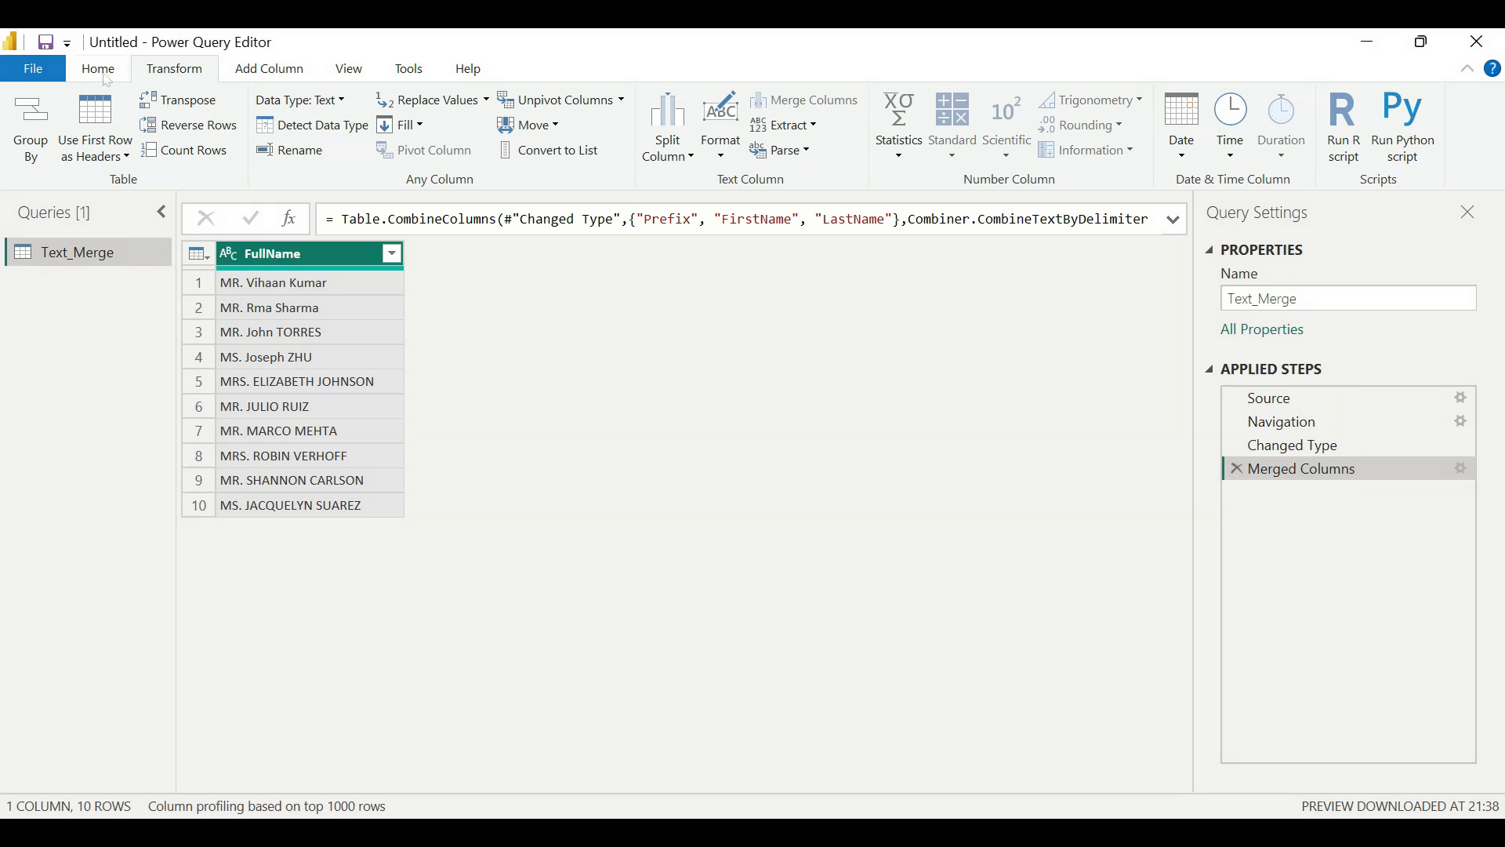
left_click(105, 74)
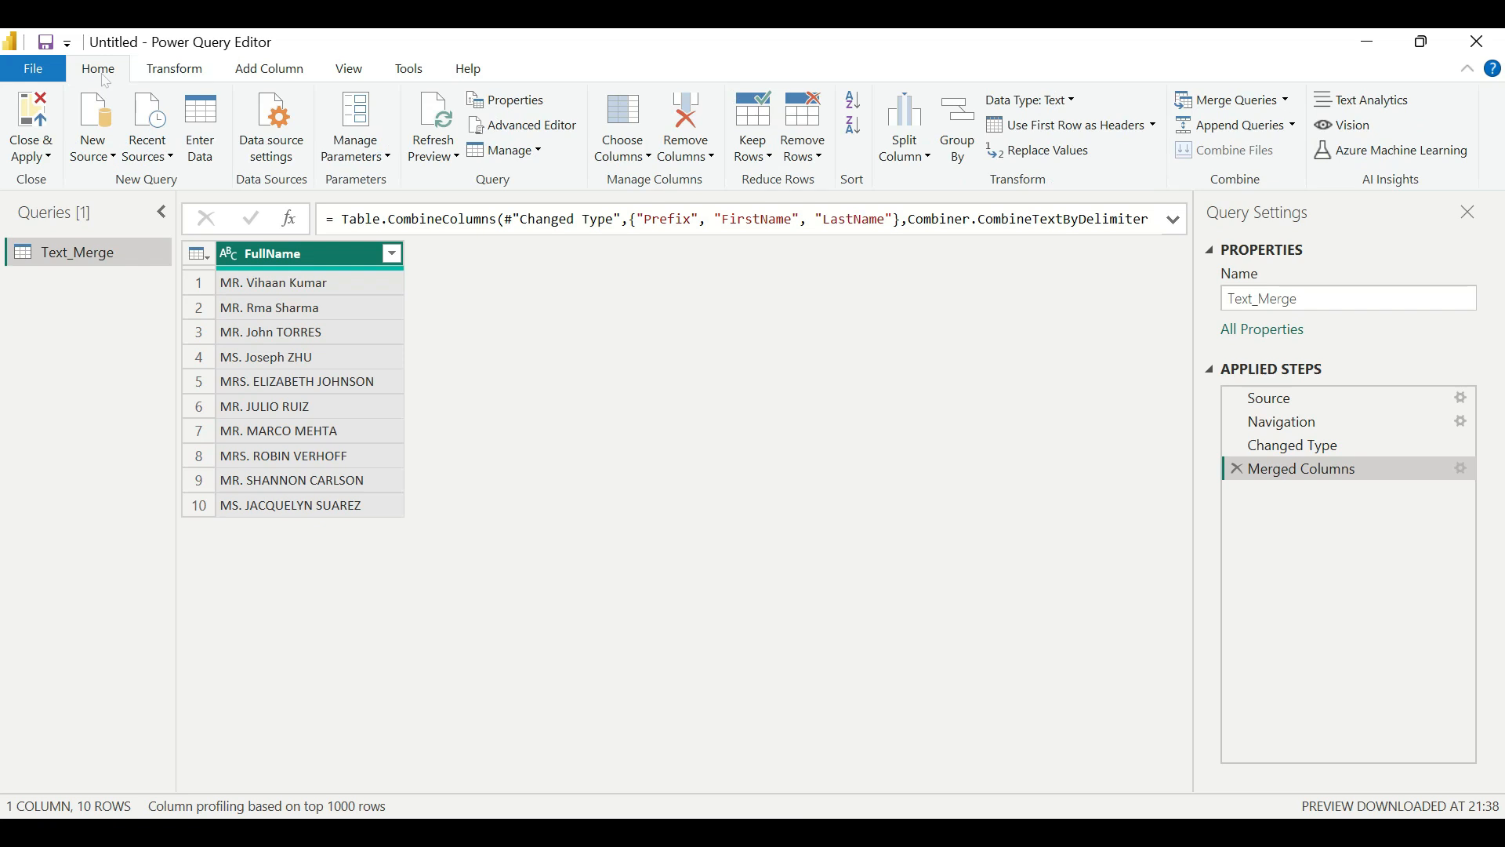
left_click(49, 159)
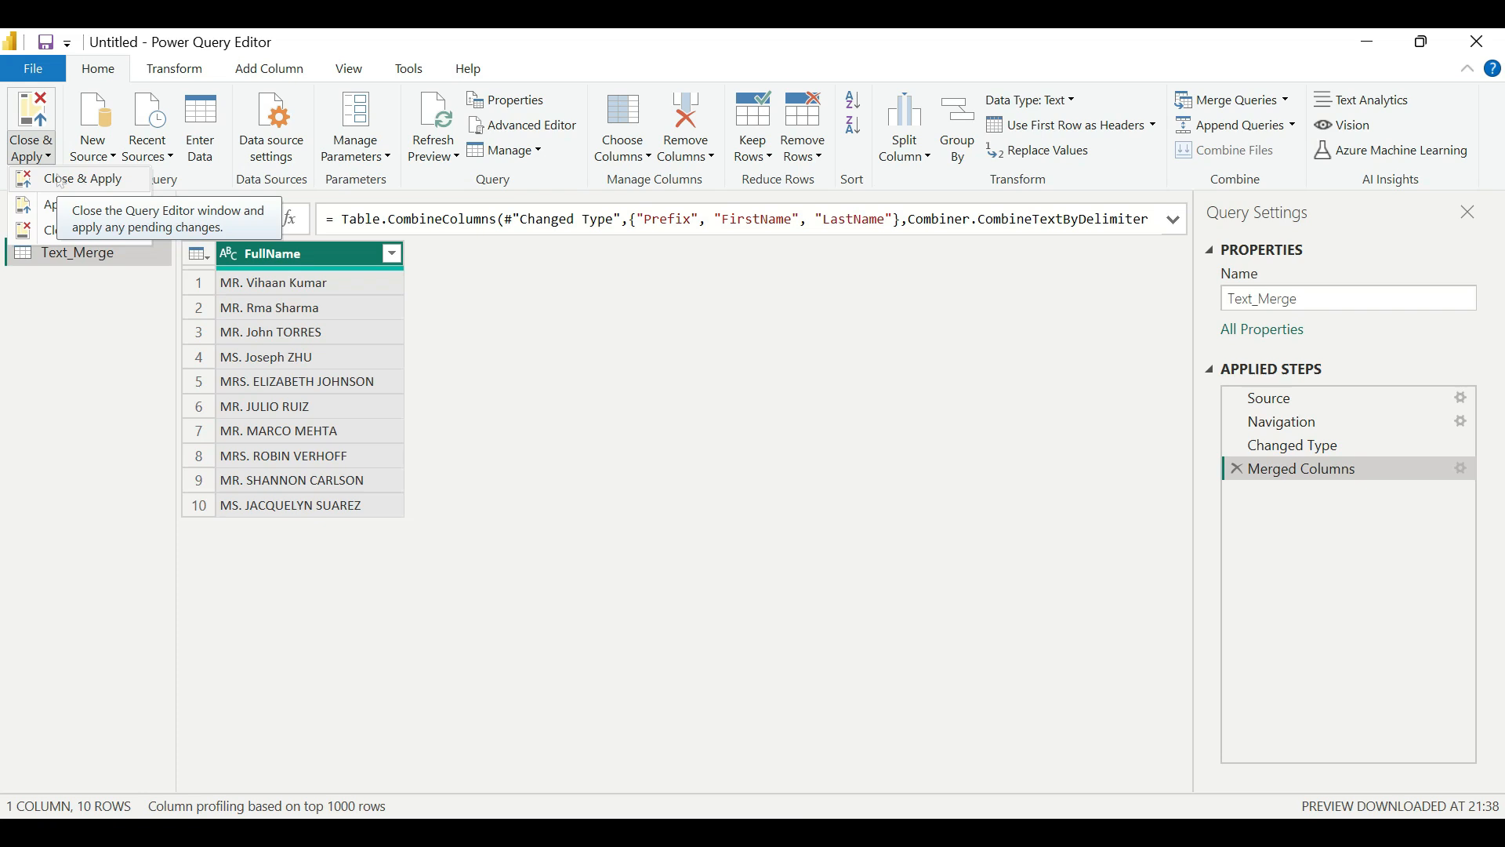
left_click(47, 230)
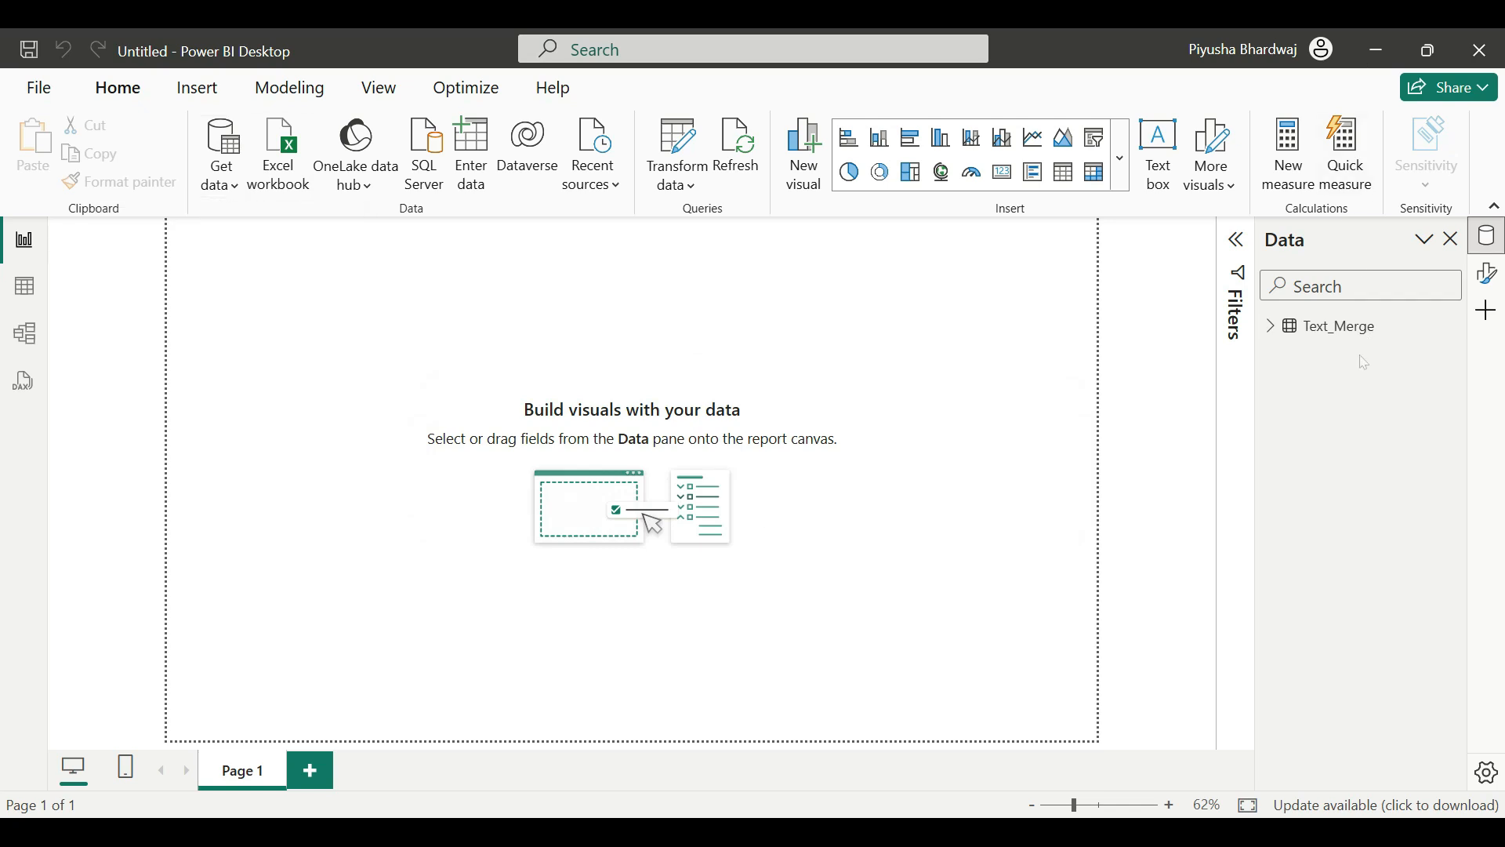
Add Text_Merge's FullName field to a table visual and resize it taller and wider.
left_click(1271, 327)
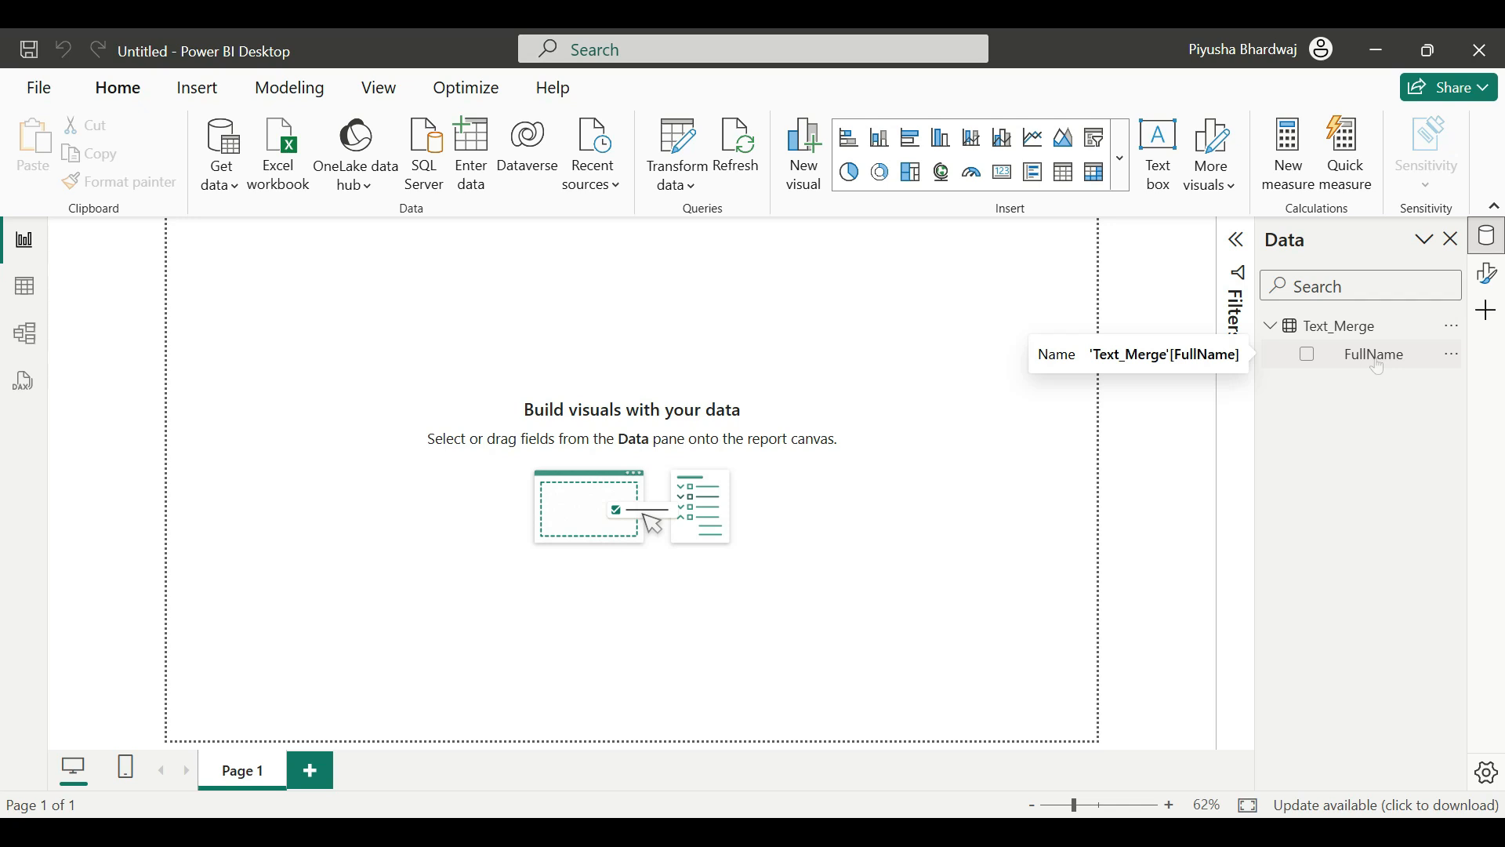
left_click_drag(1379, 367, 893, 322)
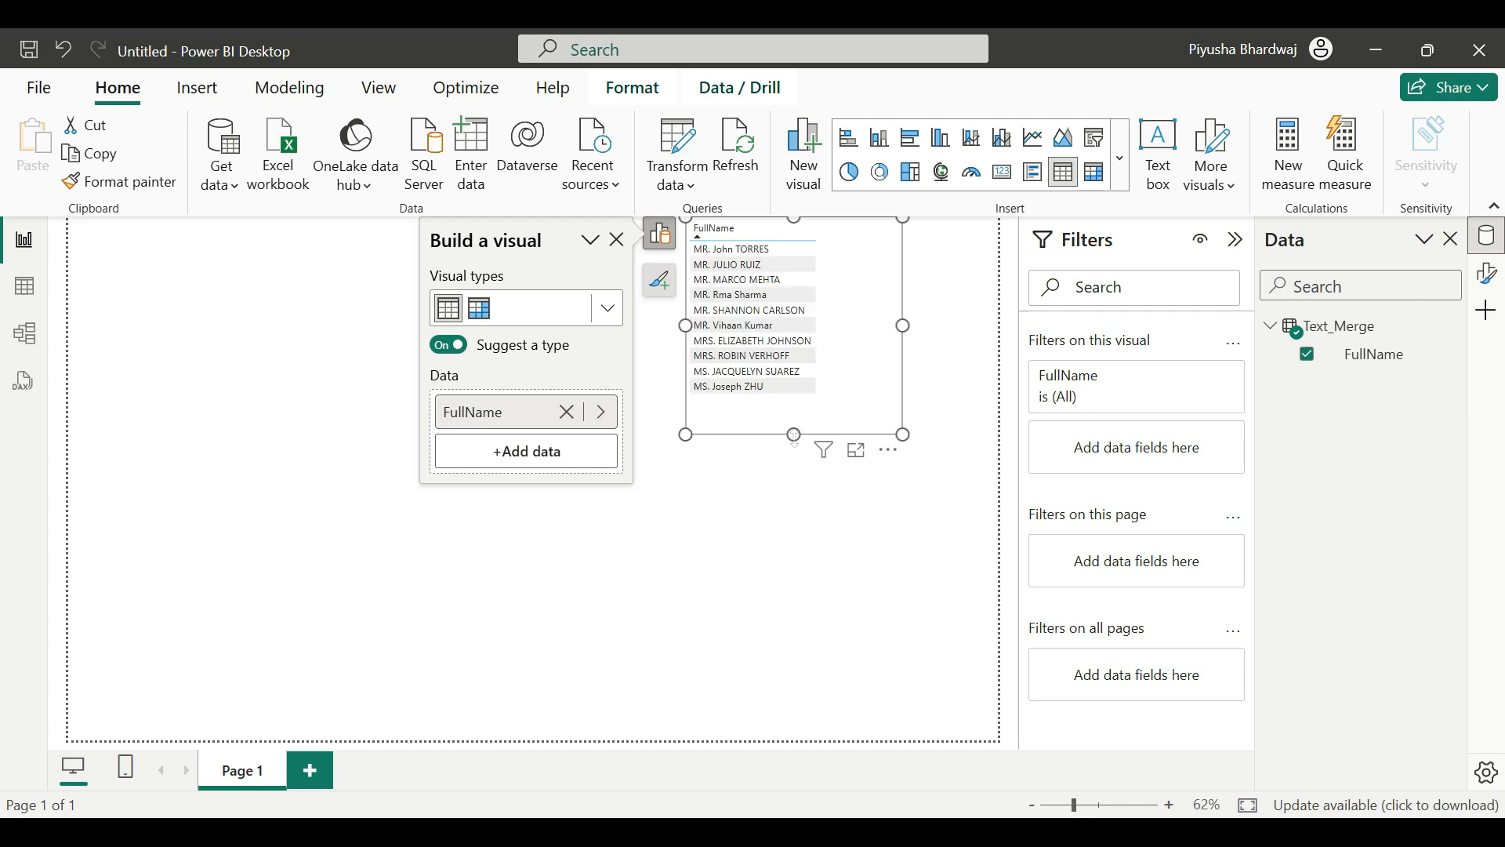
left_click_drag(794, 436, 816, 593)
left_click_drag(681, 404, 488, 422)
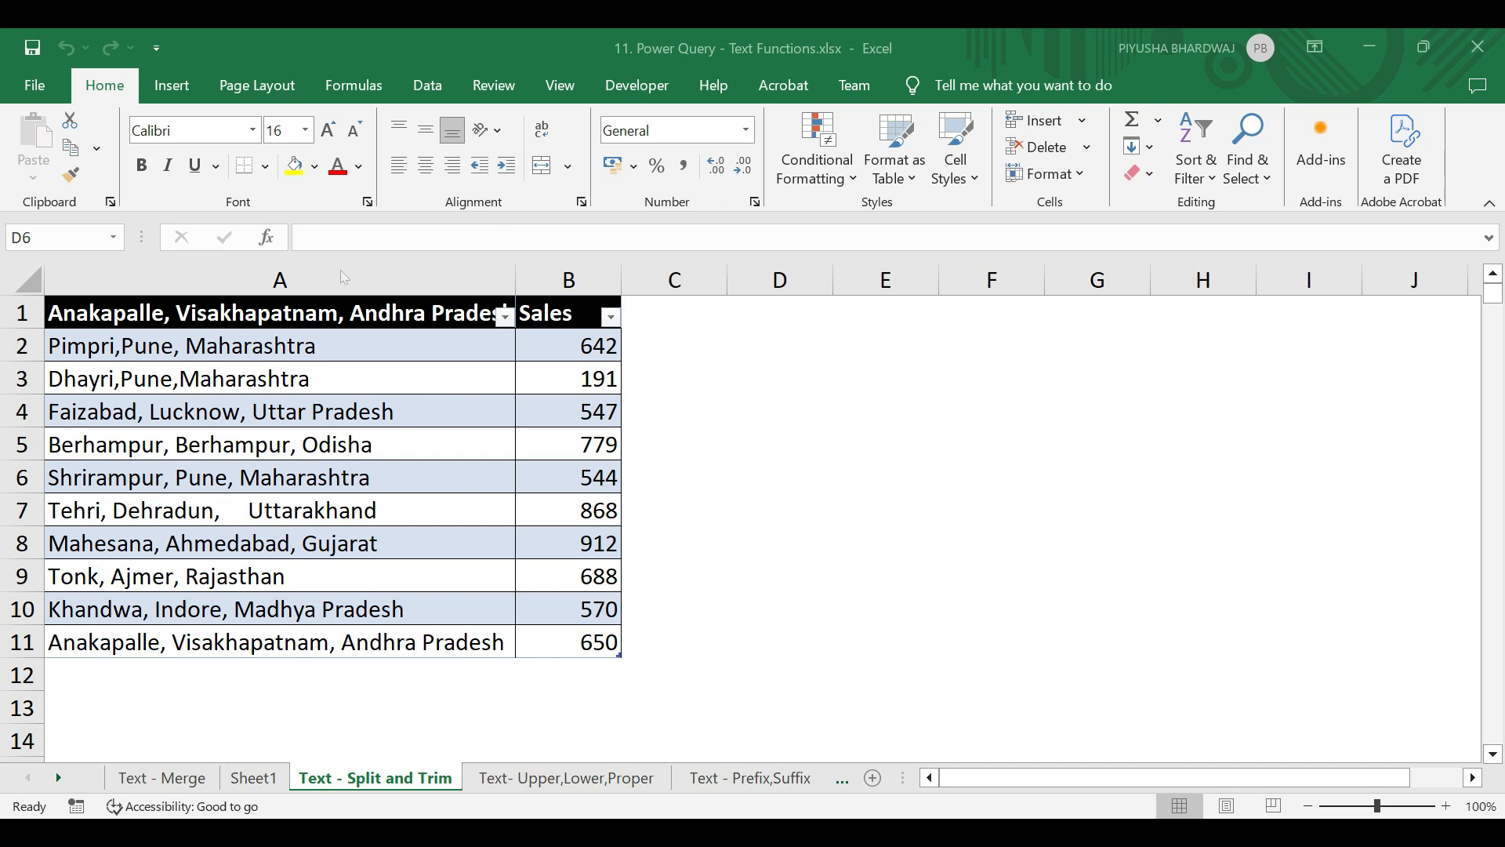
Inspect the city entries in column A, including row 7's entry with extra spaces.
left_click(324, 312)
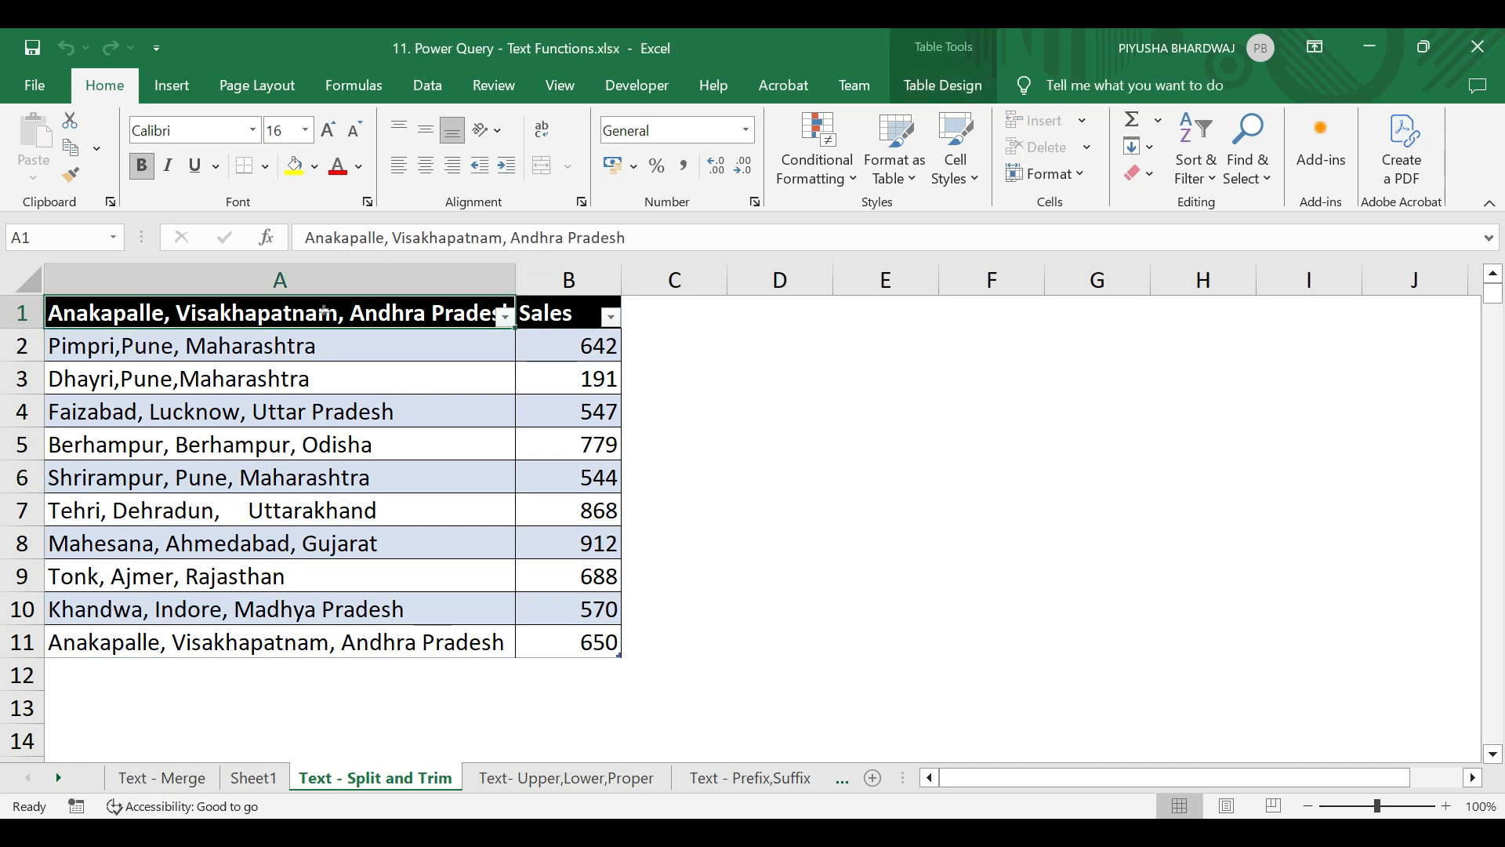
left_click(325, 277)
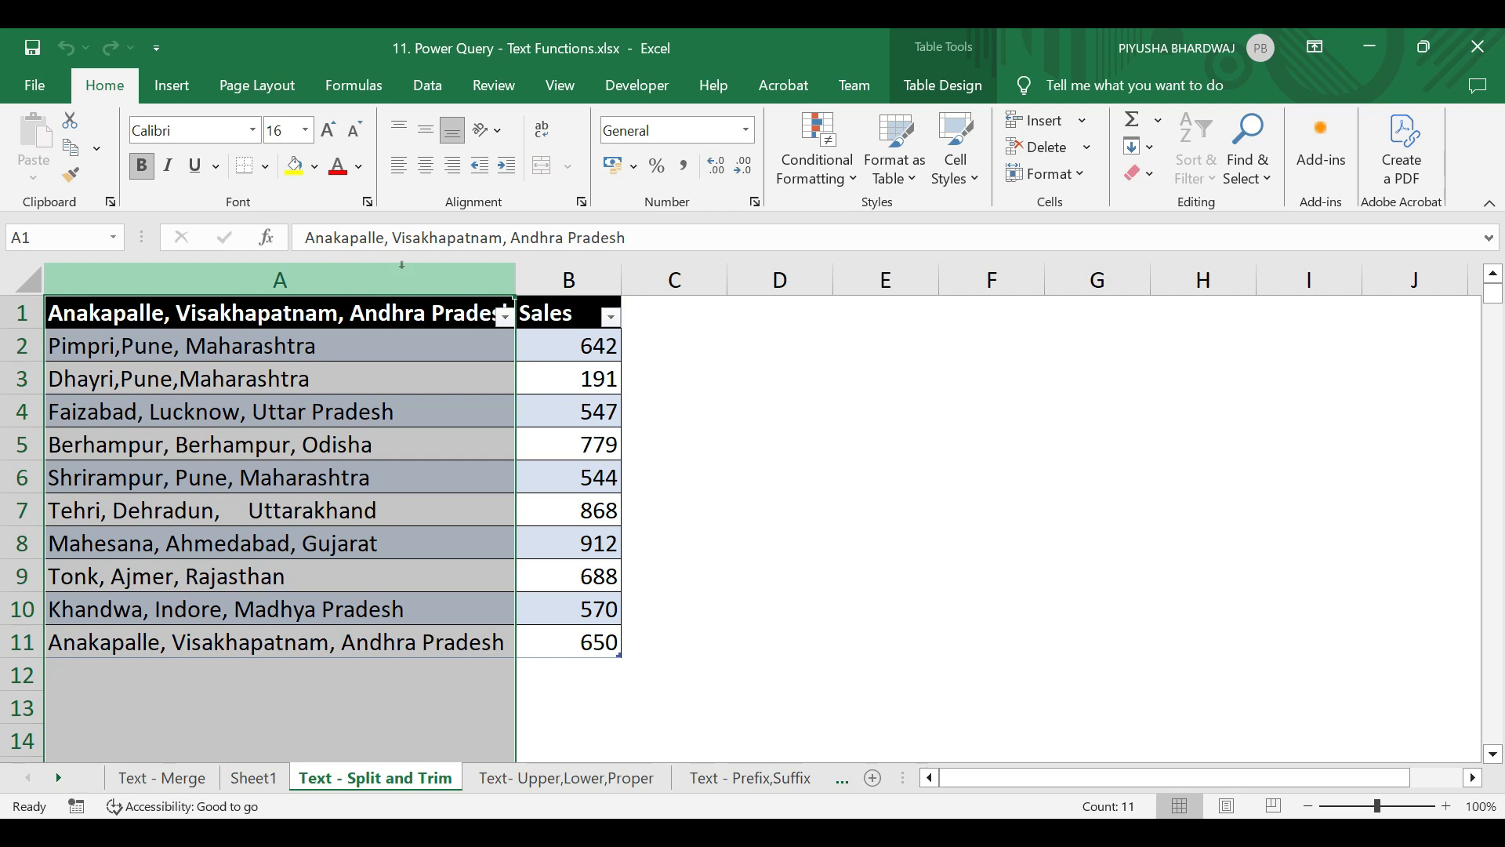
left_click(679, 333)
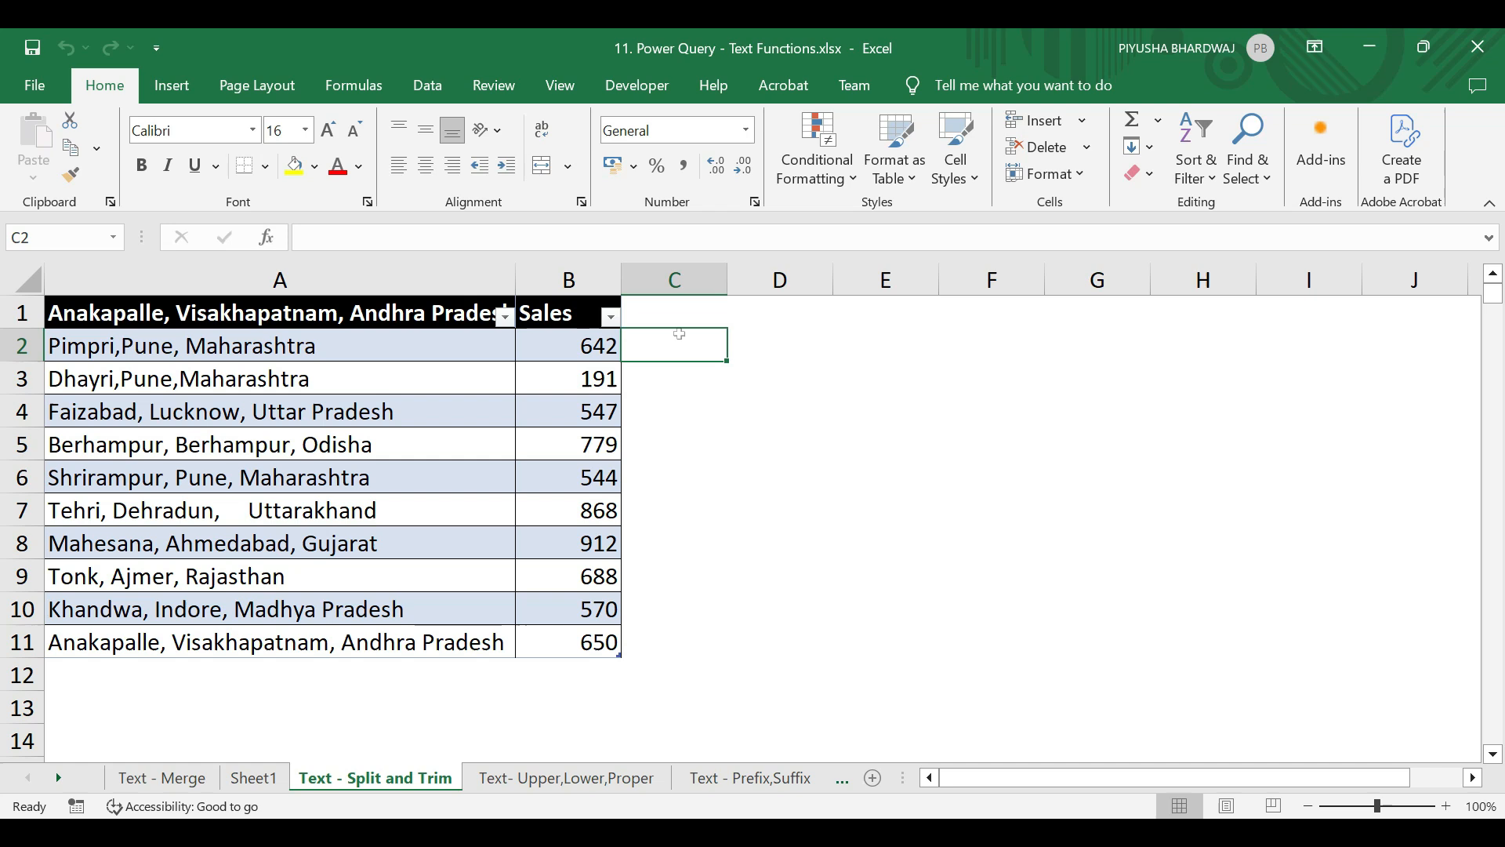
left_click(280, 345)
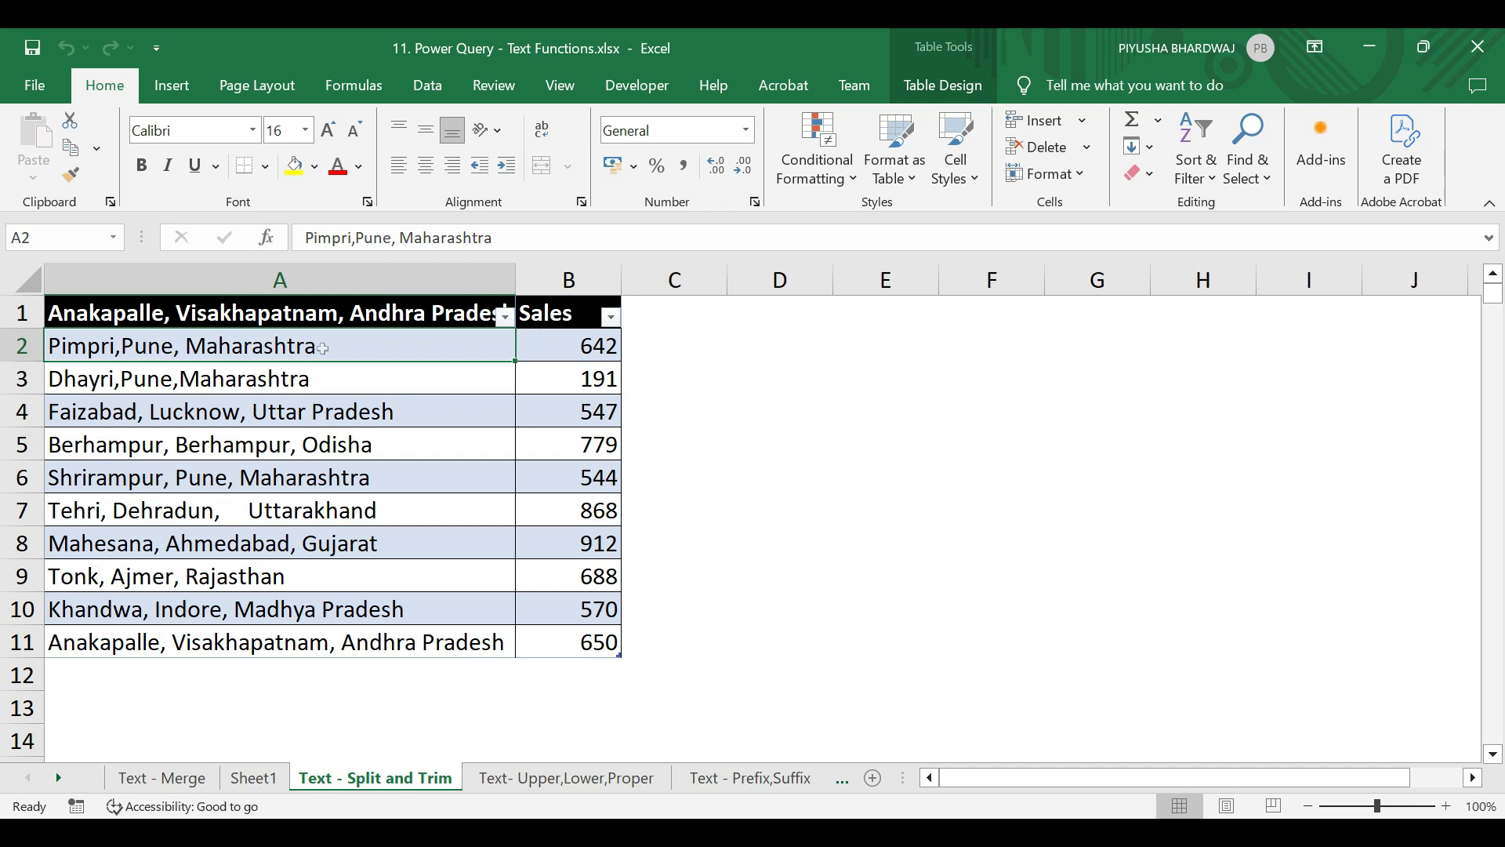
left_click(235, 510)
Confirm the table is named Text_Split_Trim, then close the Excel workbook.
left_click(942, 85)
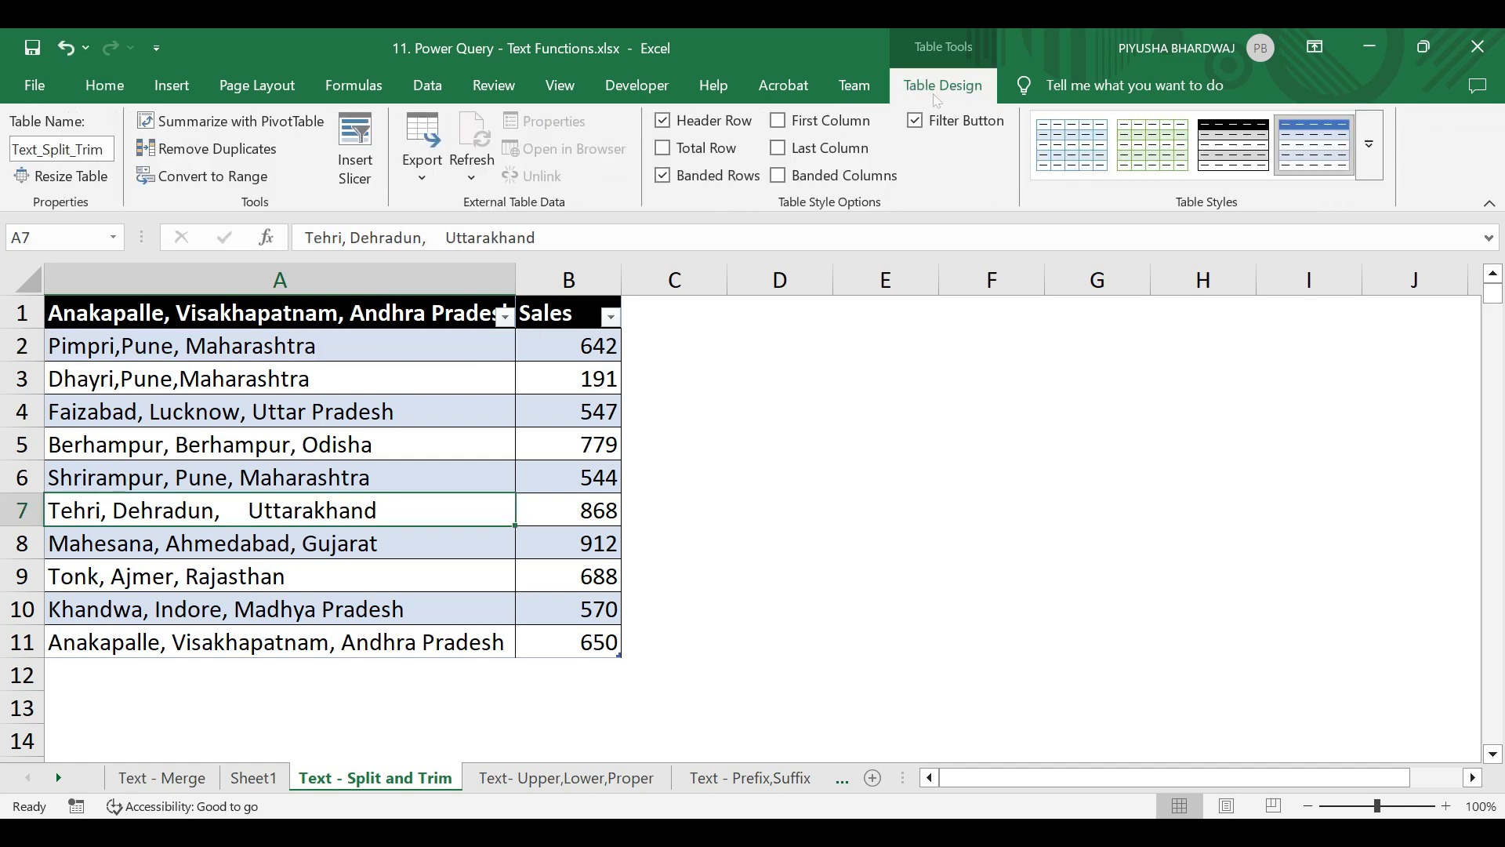
left_click(62, 149)
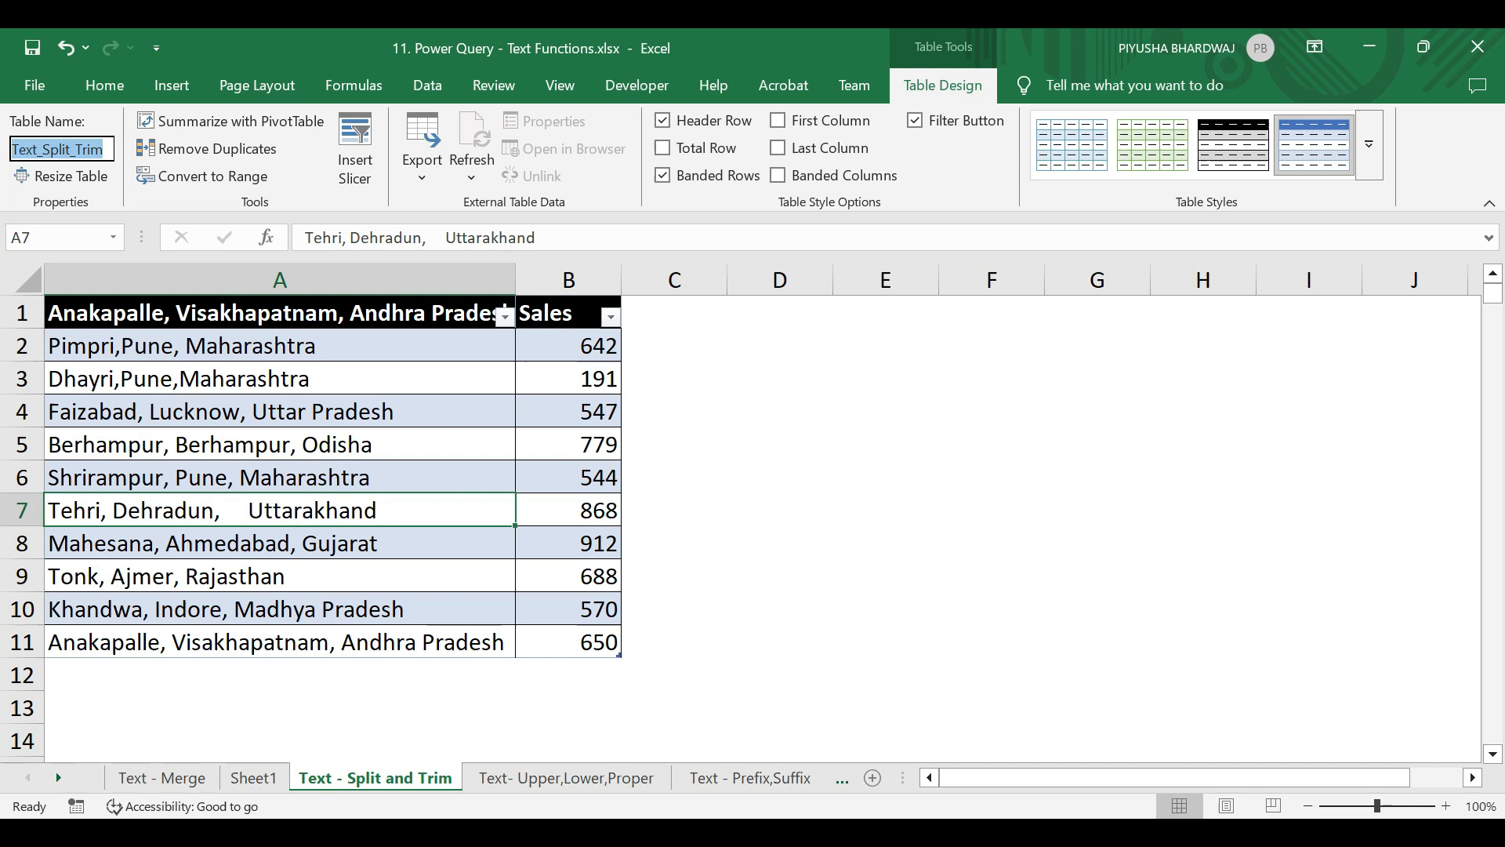
left_click(1480, 55)
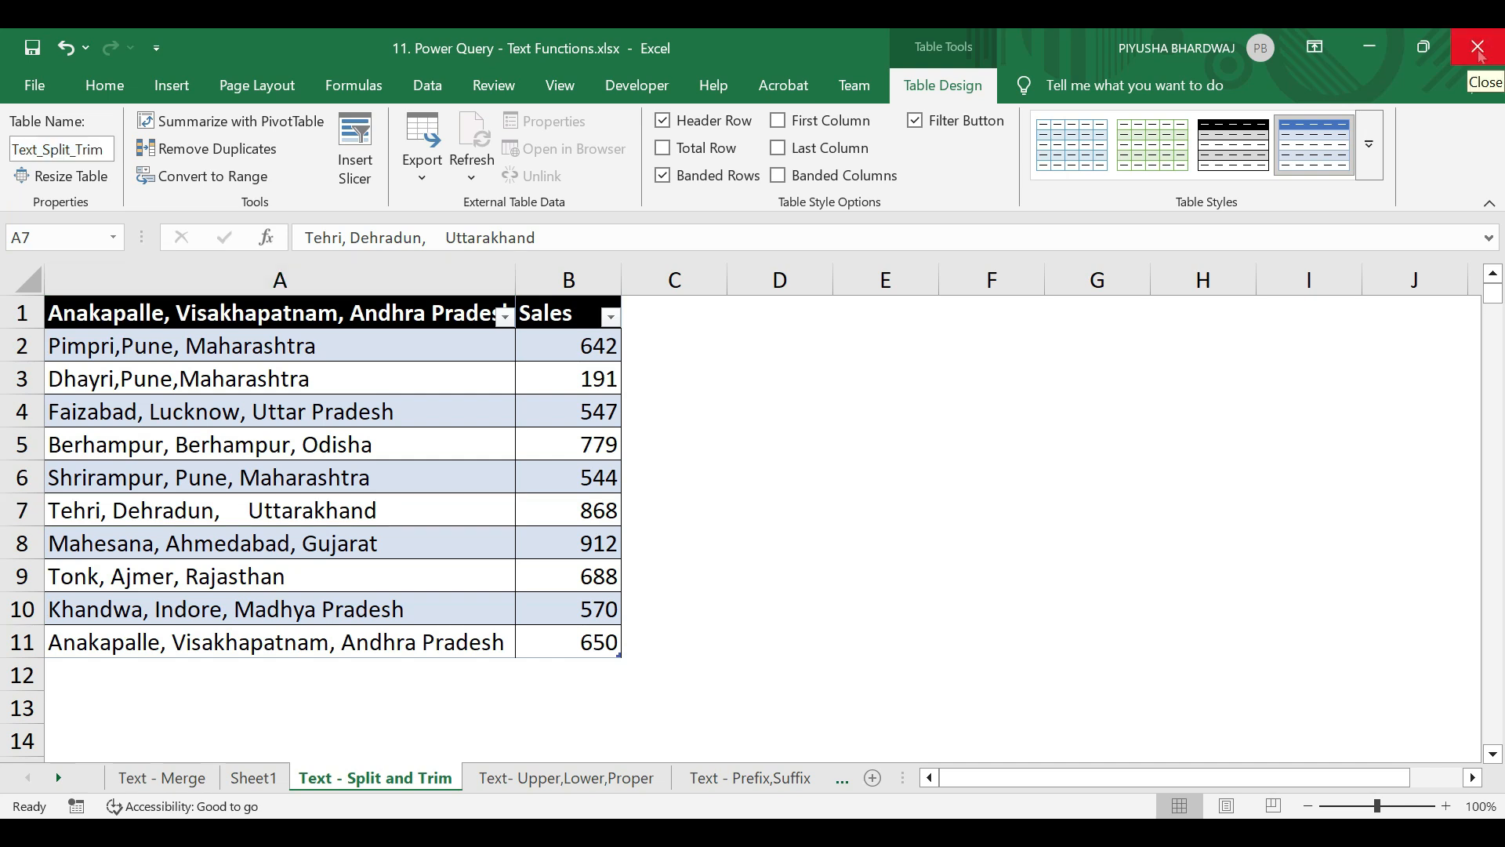
left_click(1478, 48)
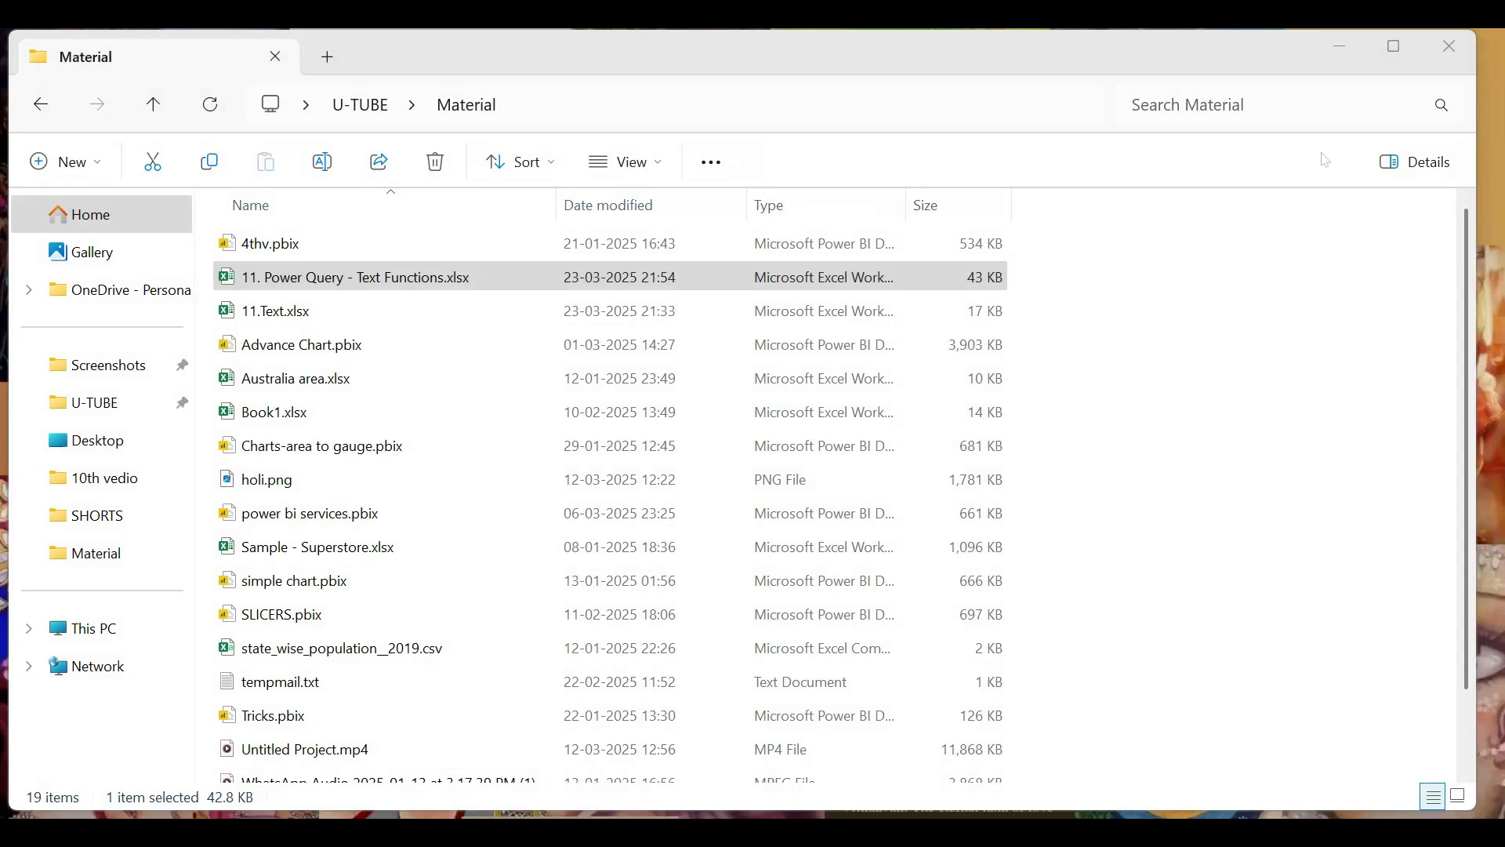
Back in Power BI, choose 11. Power Query - Text Functions.xlsx as an Excel workbook source.
left_click(885, 768)
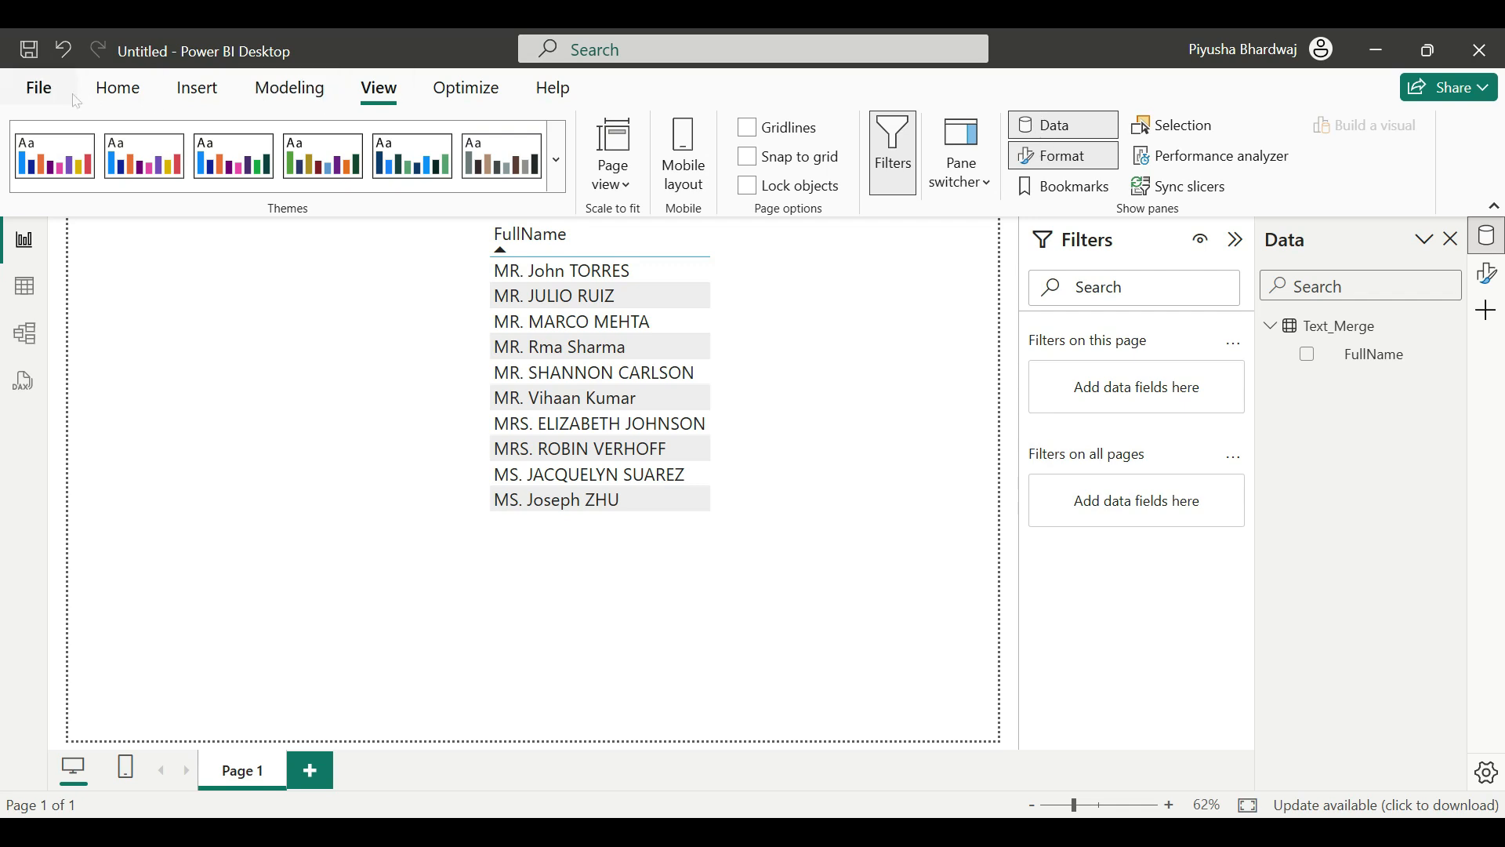
left_click(133, 92)
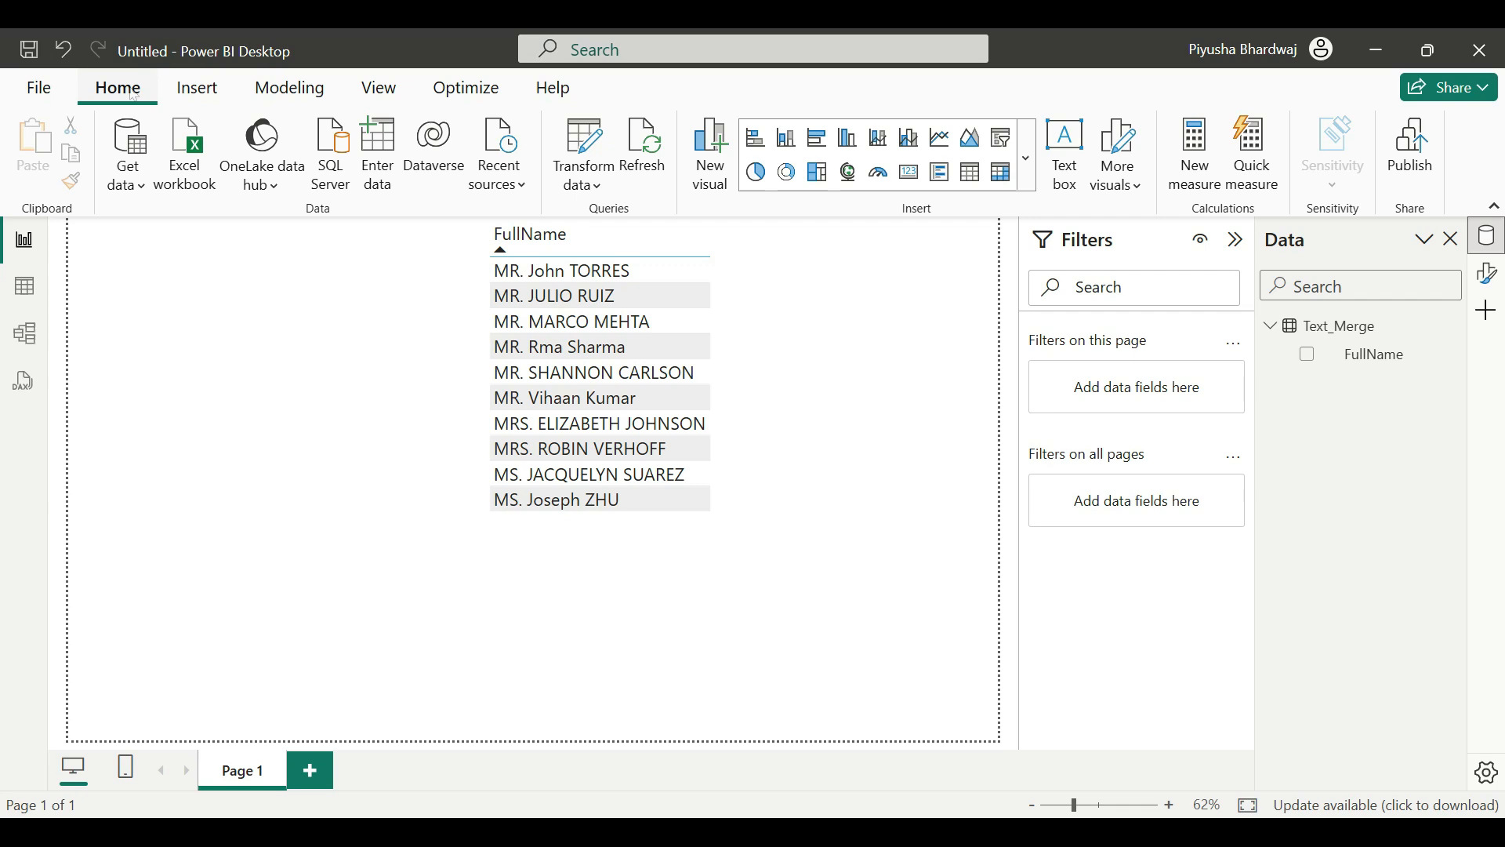
left_click(148, 181)
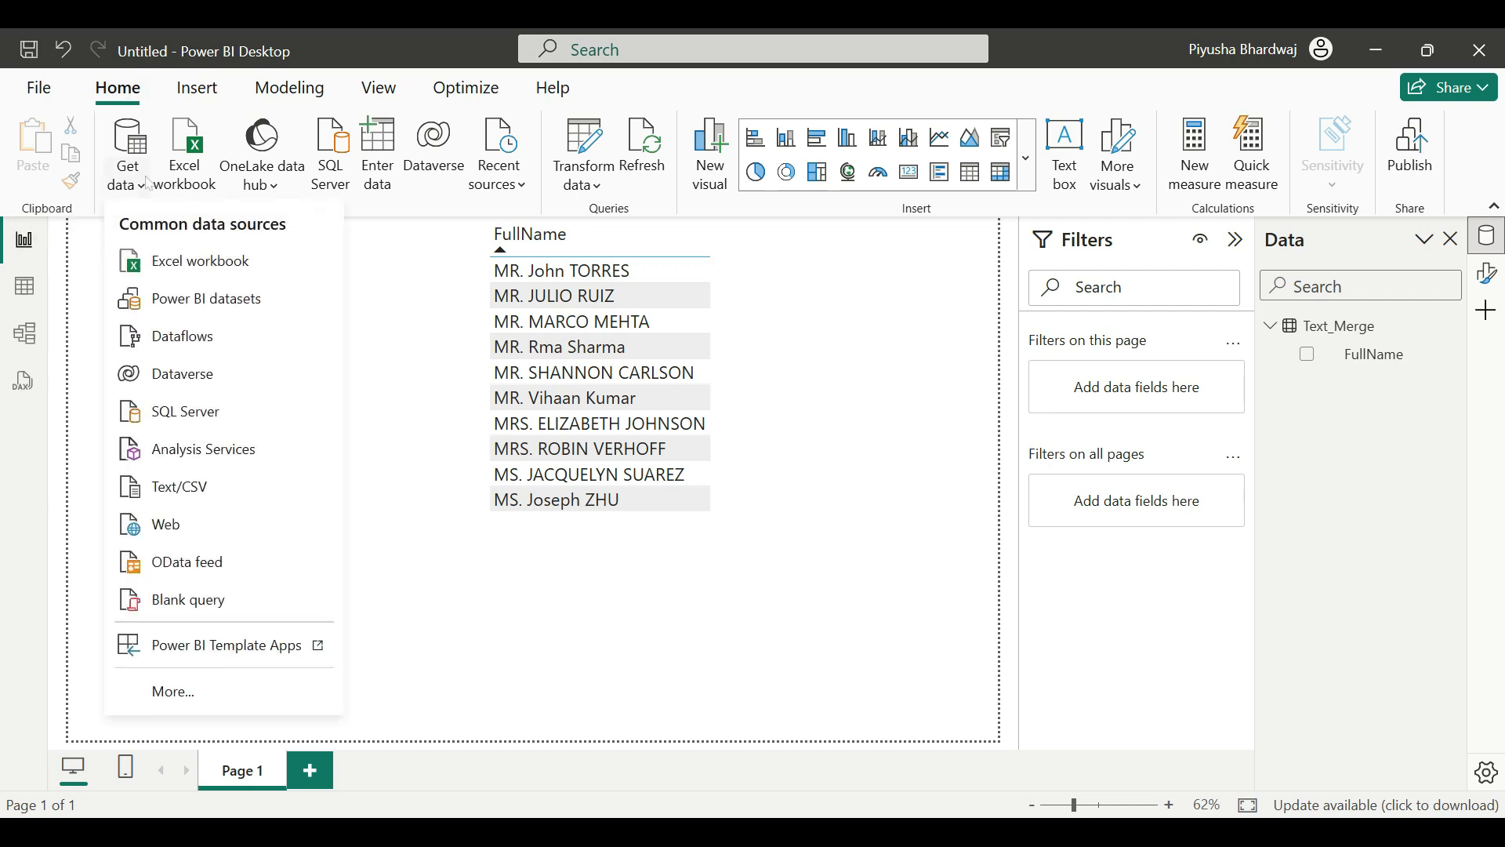
left_click(175, 269)
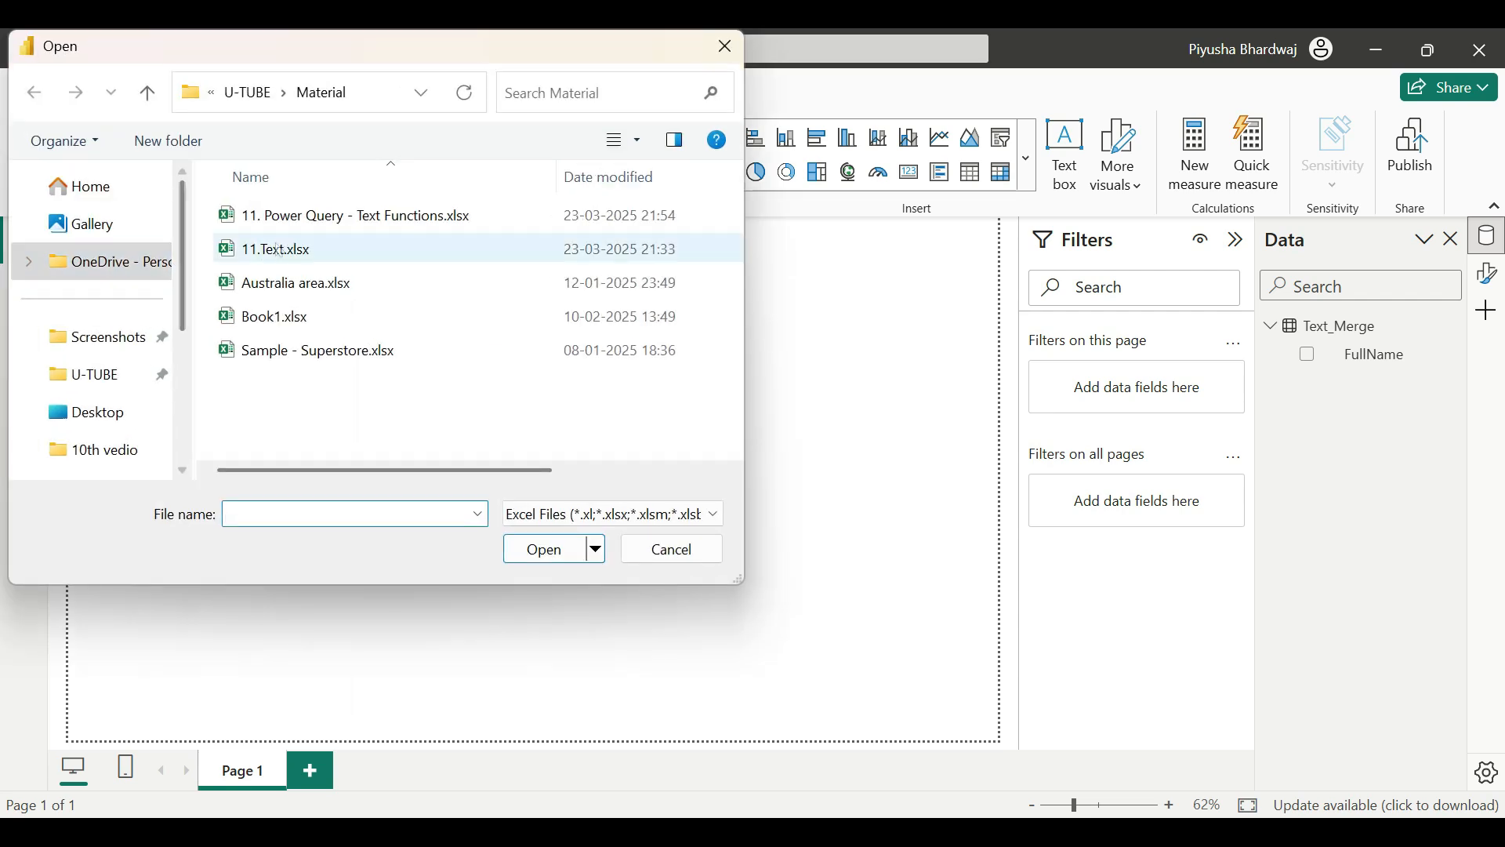
left_click(282, 216)
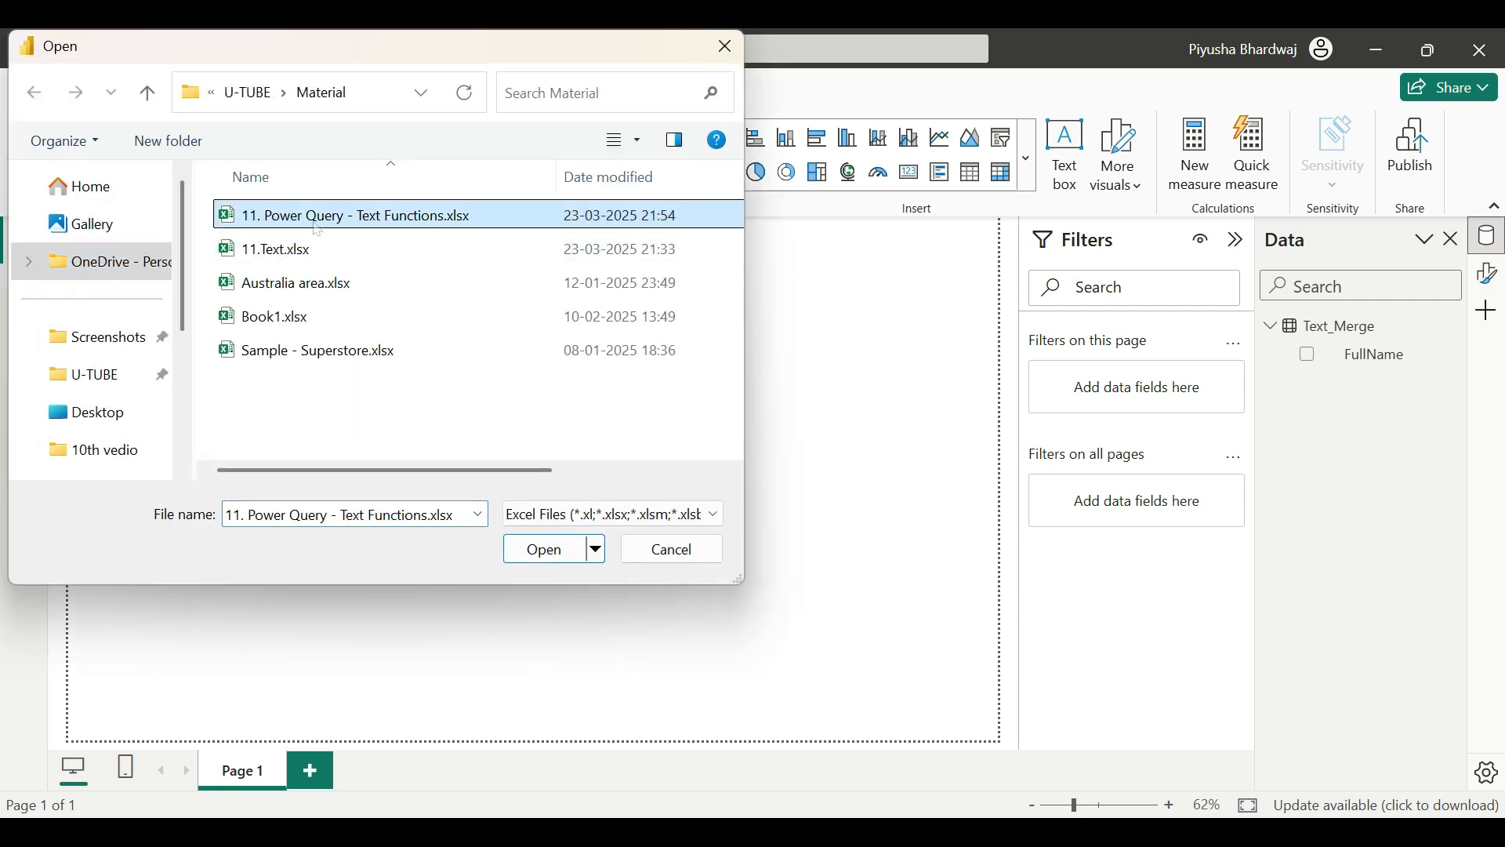
left_click(566, 552)
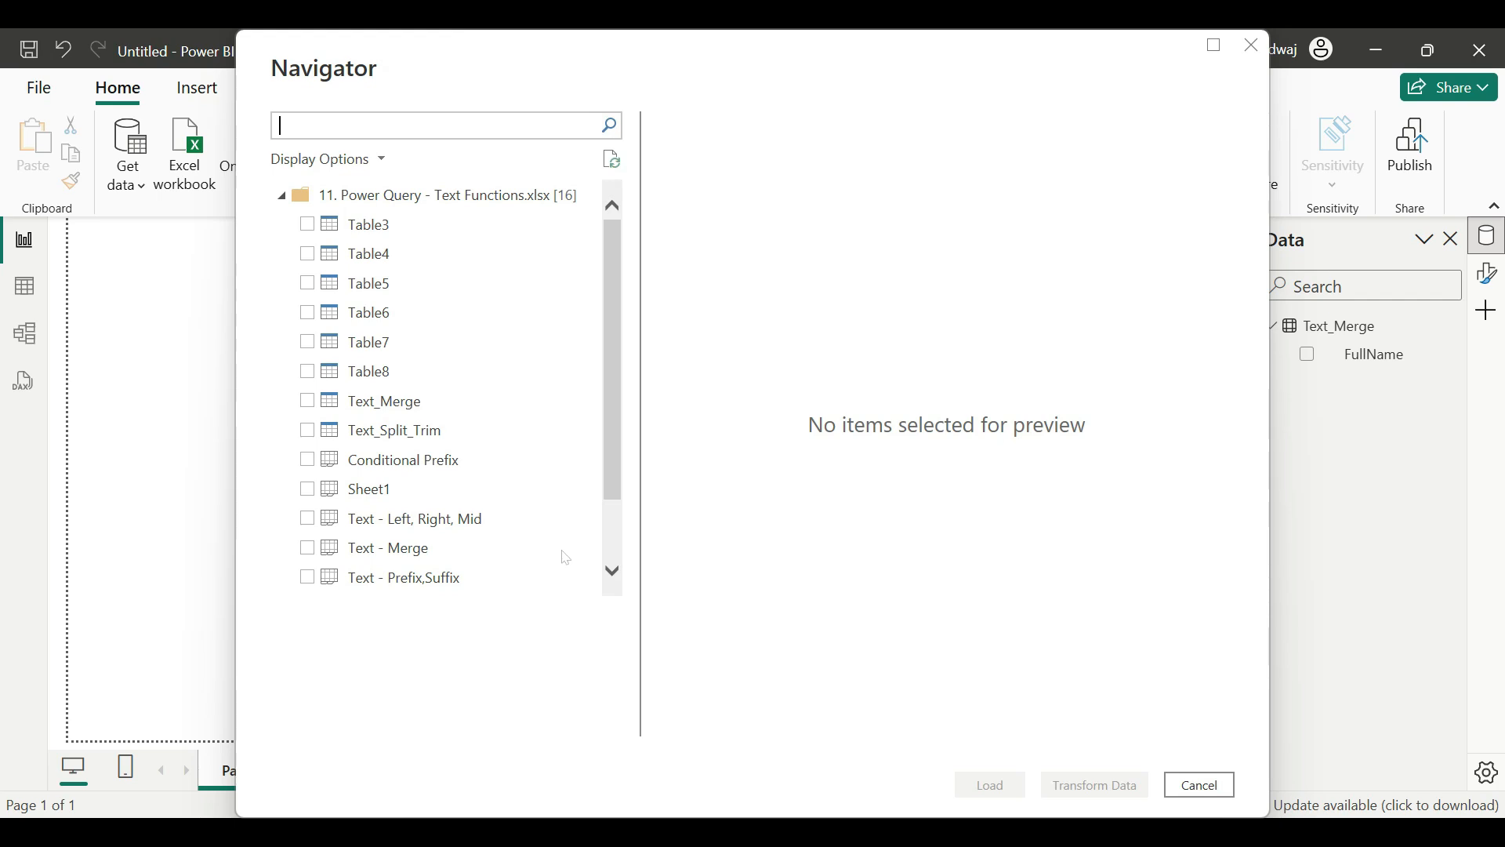
Select Text_Split_Trim in Navigator and load it into Power Query Editor.
left_click(307, 430)
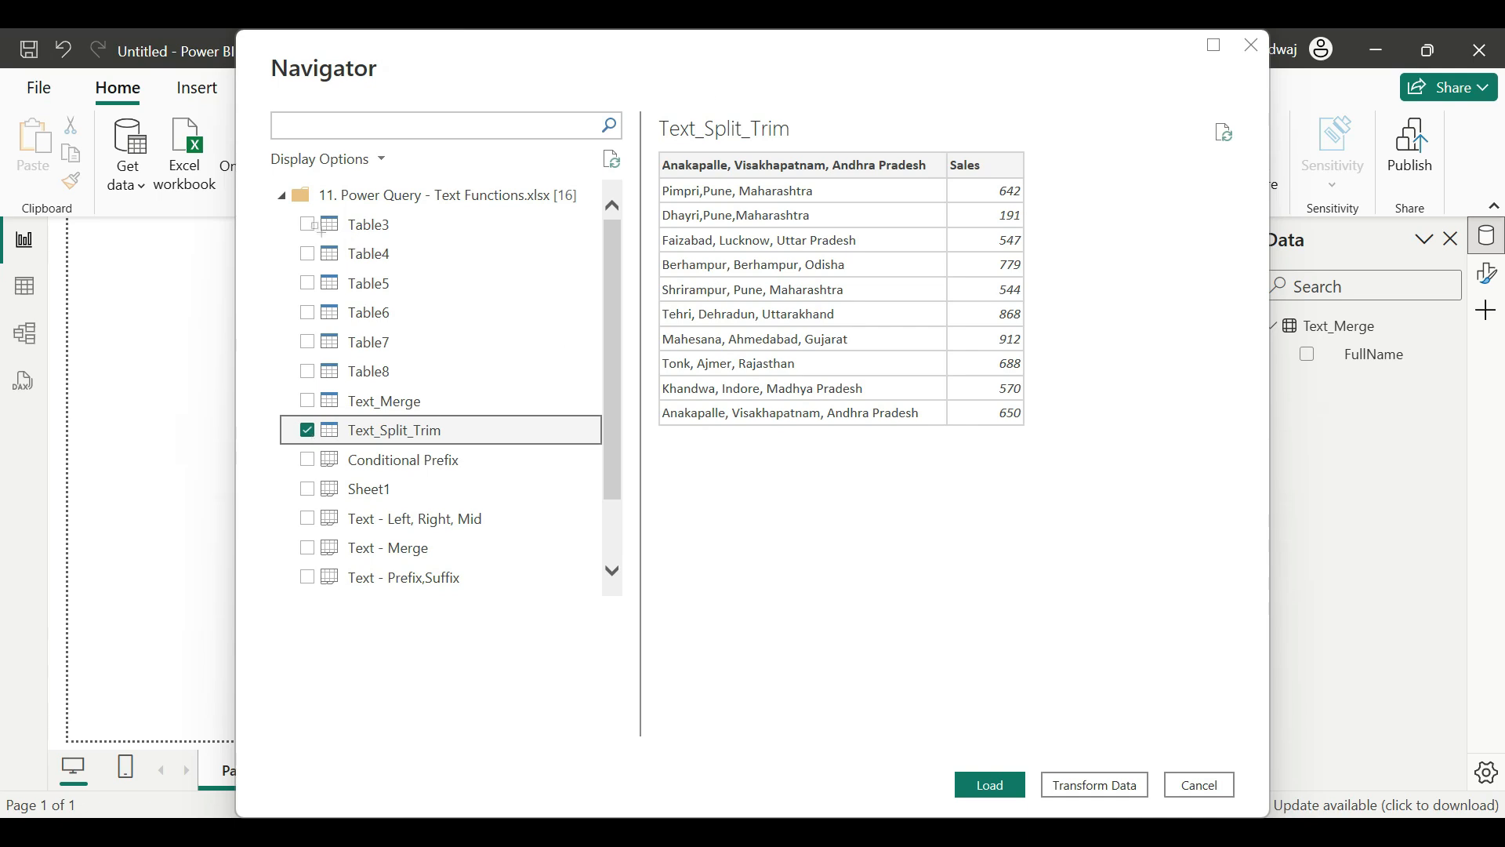
mouse_move(334, 227)
left_mouse_down()
mouse_move(361, 440)
mouse_move(311, 452)
mouse_move(352, 500)
mouse_move(352, 597)
left_mouse_up()
left_click(1096, 786)
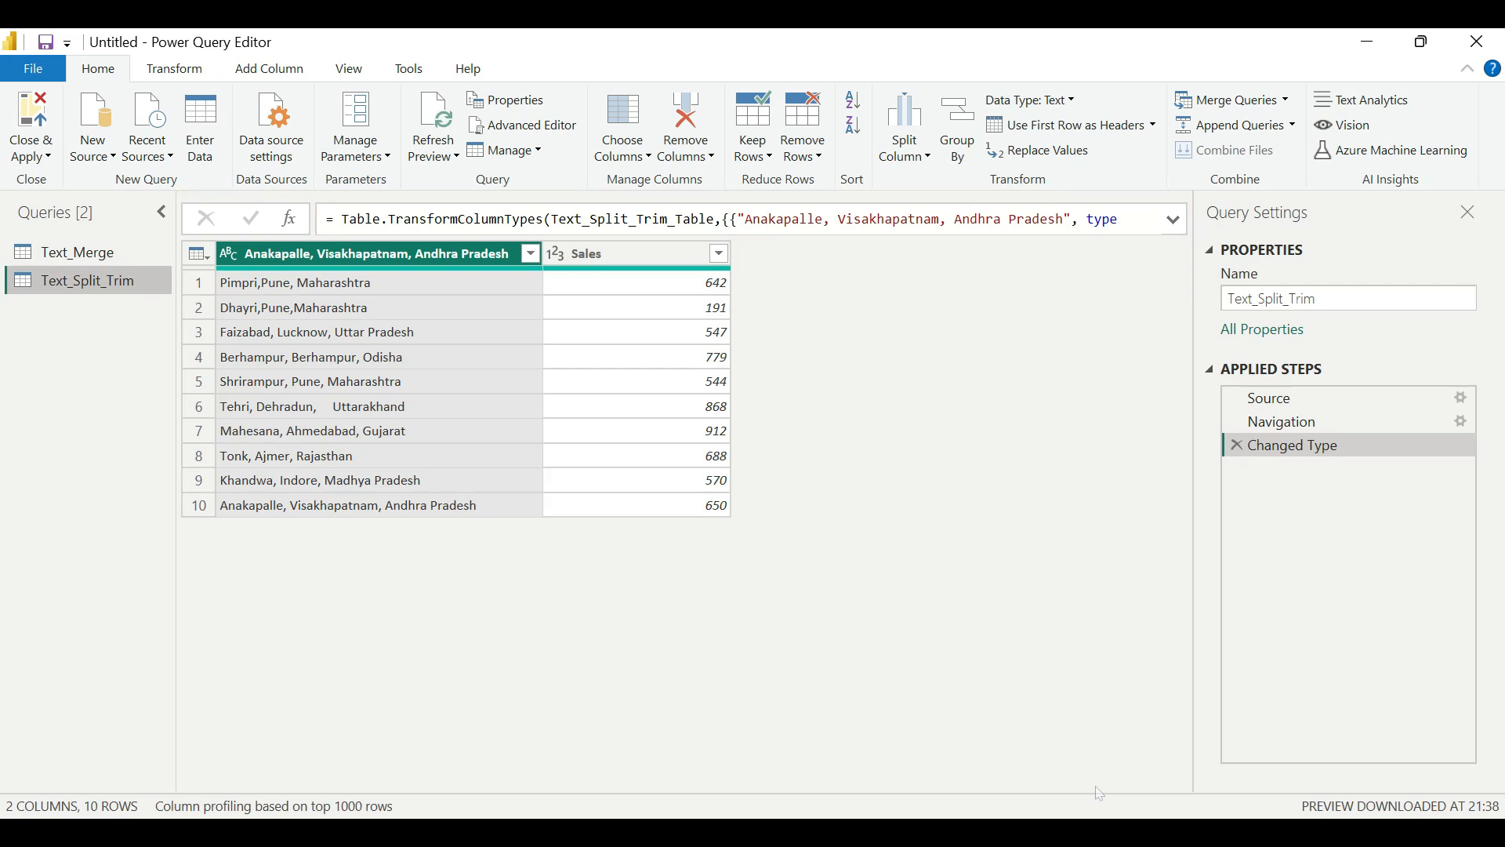
Bring up the Split Column options for the comma-separated location column.
left_click(197, 77)
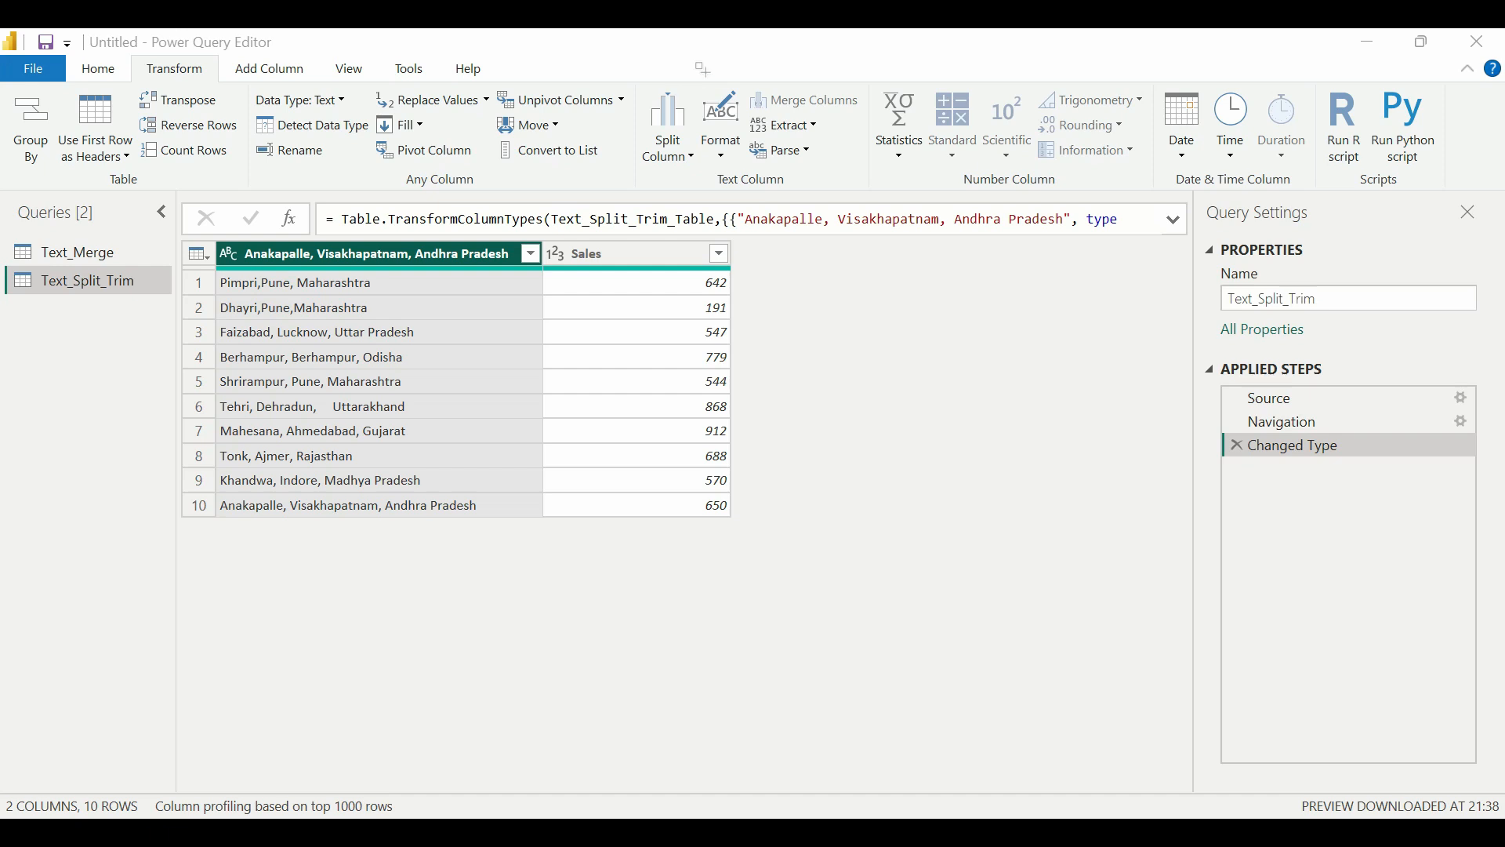
mouse_move(623, 74)
left_mouse_down()
mouse_move(699, 168)
mouse_move(870, 191)
left_mouse_up()
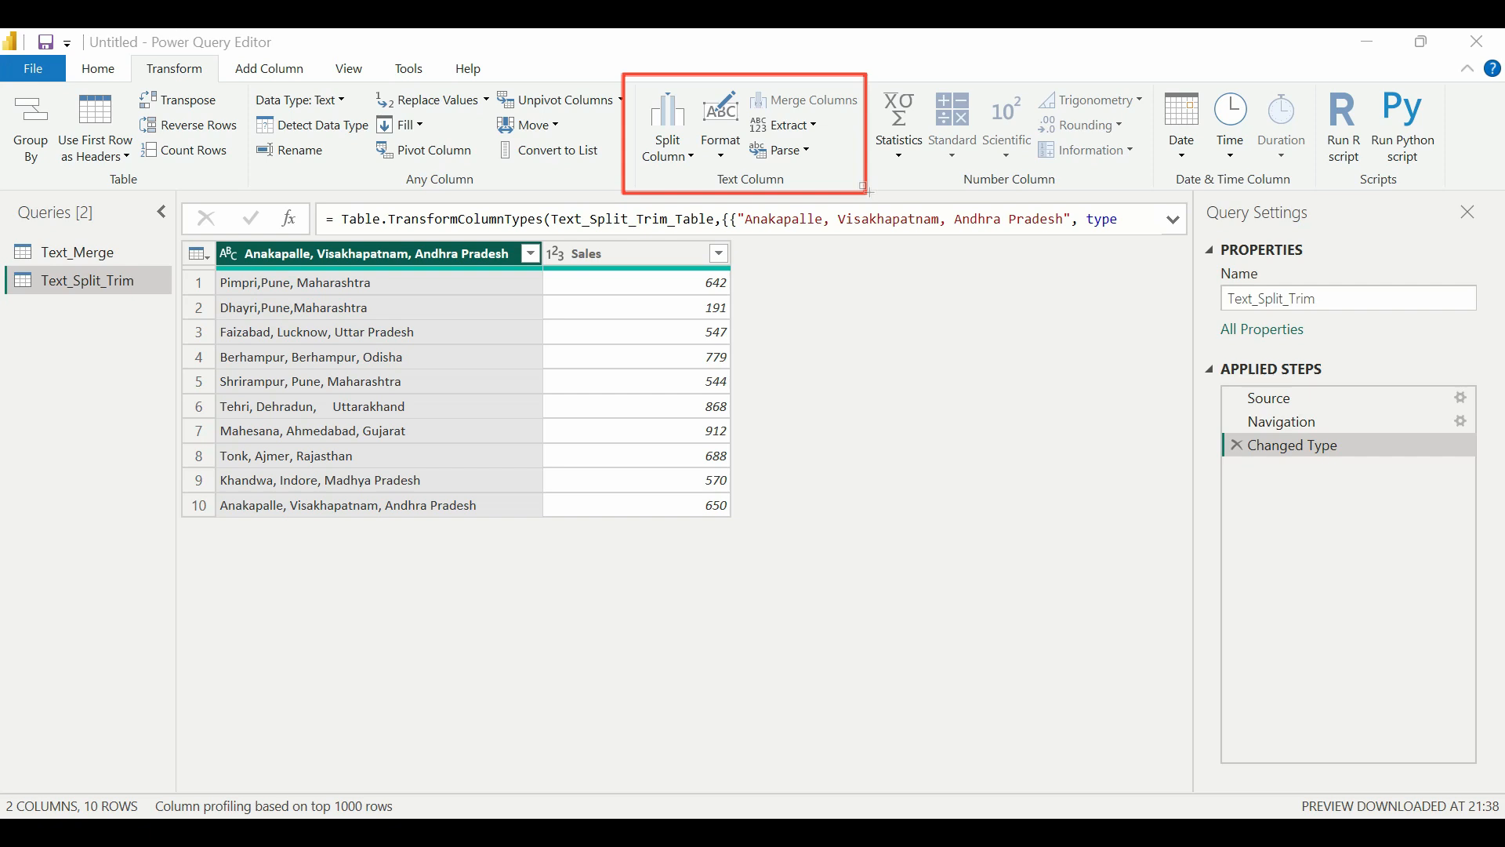
key("Escape")
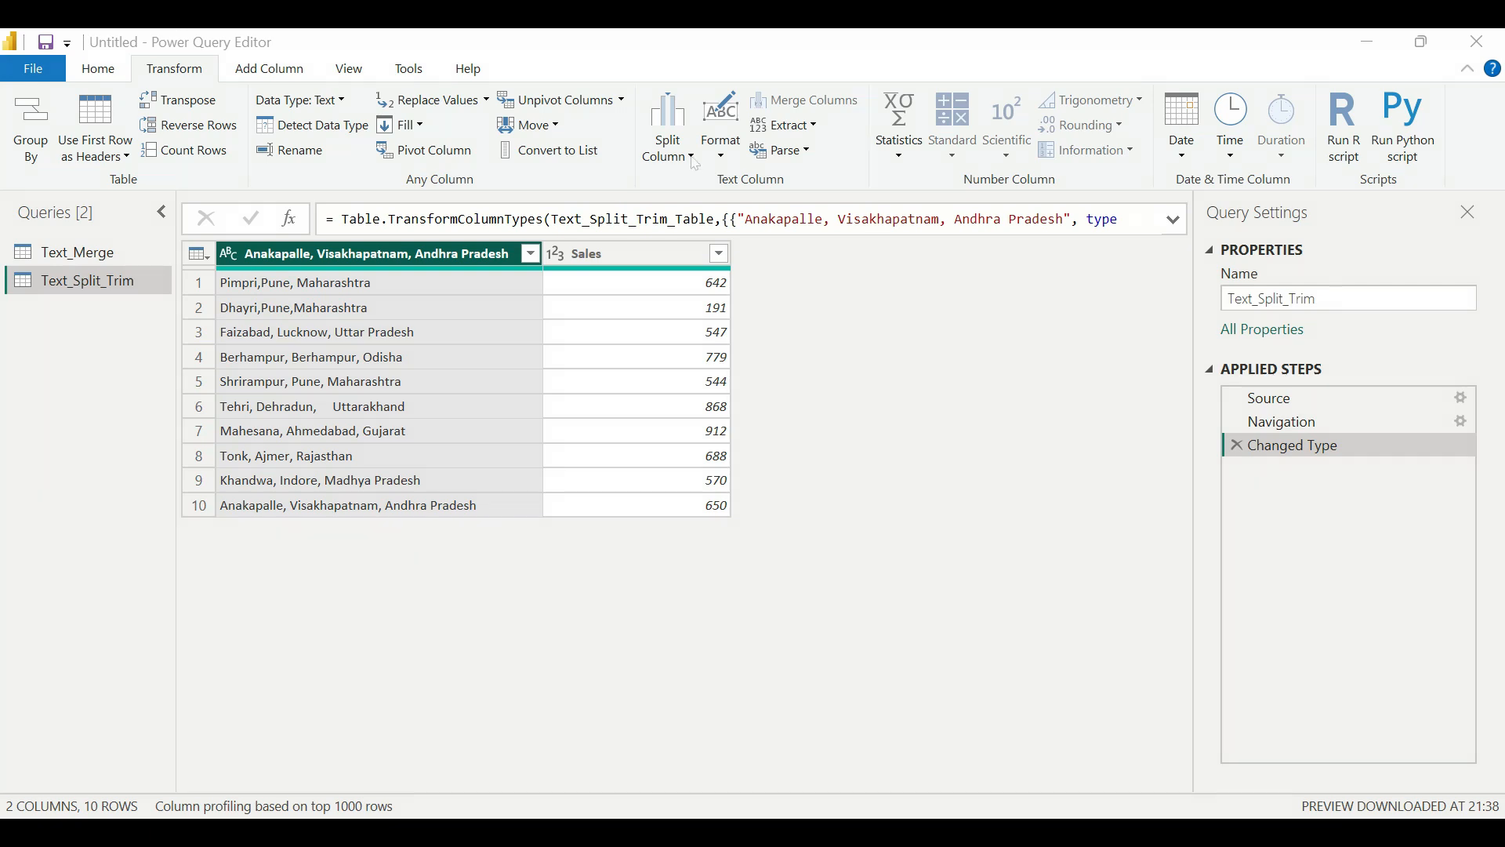
left_click(694, 159)
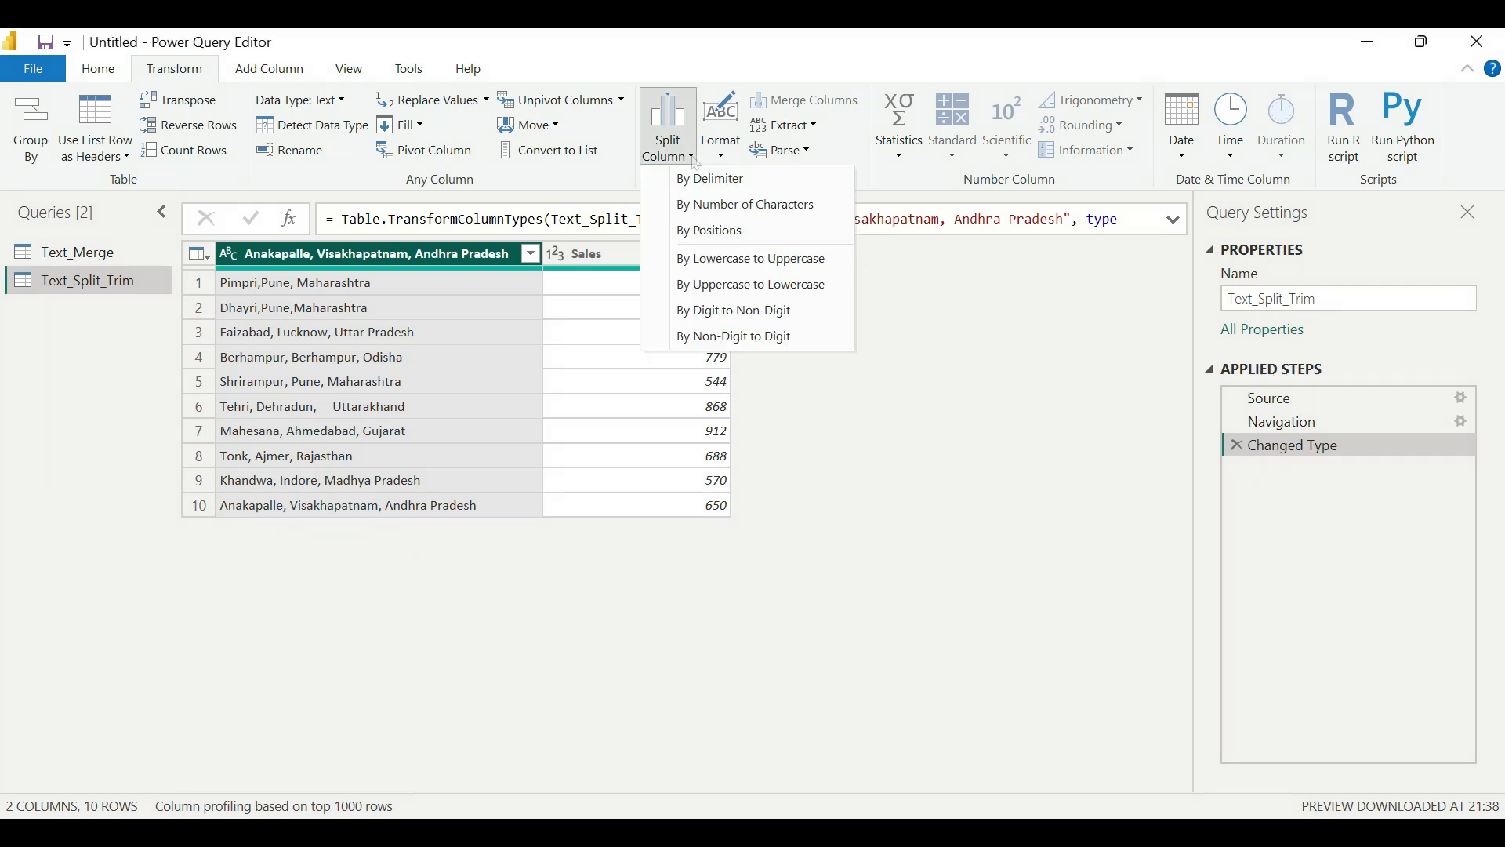
Split the Anakapalle, Visakhapatnam, Andhra Pradesh column at each comma occurrence into three columns.
left_click(713, 180)
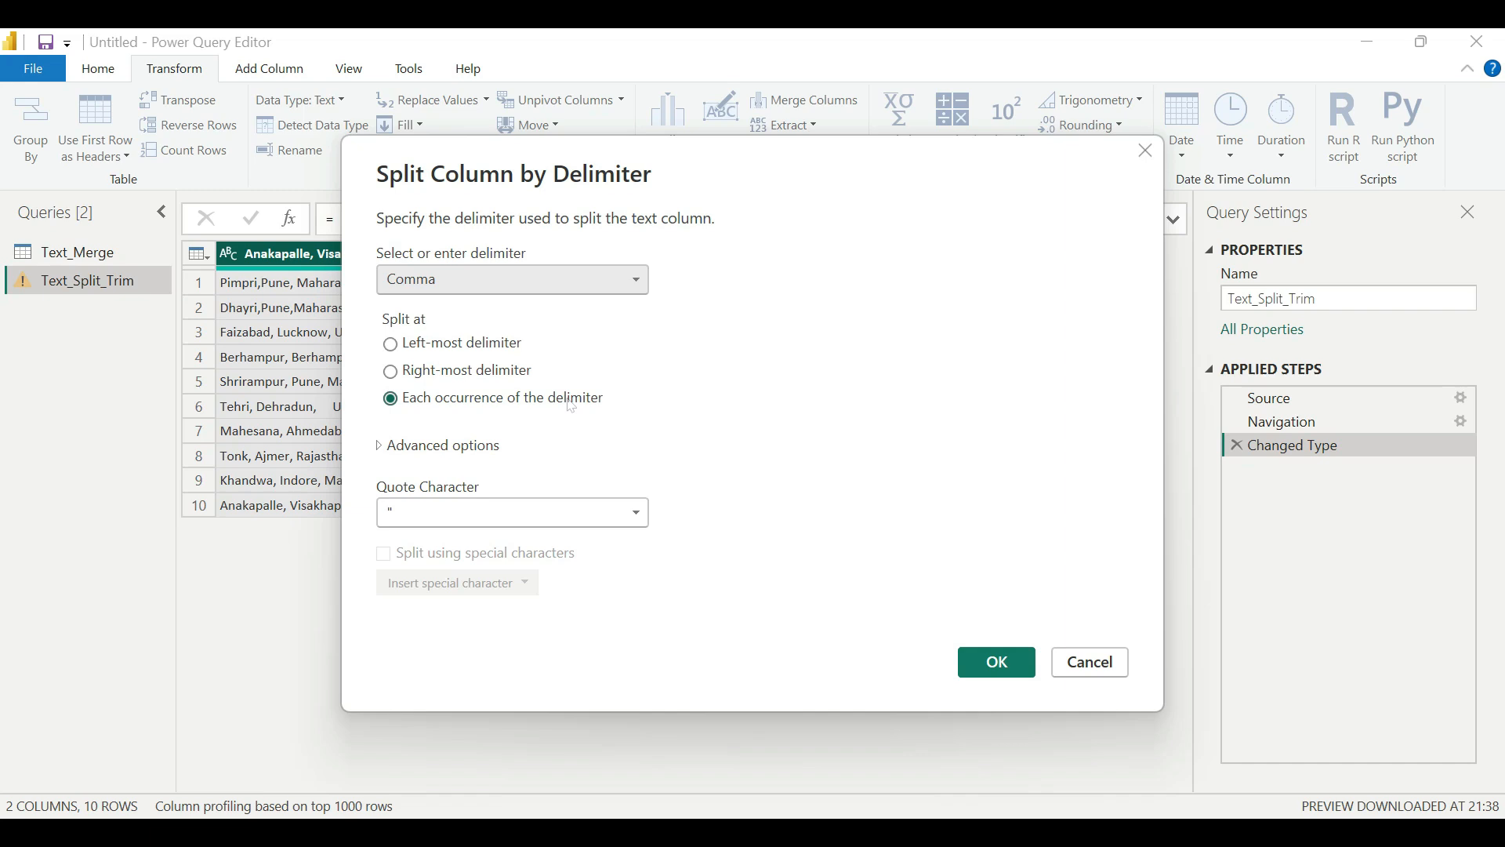
left_click(399, 354)
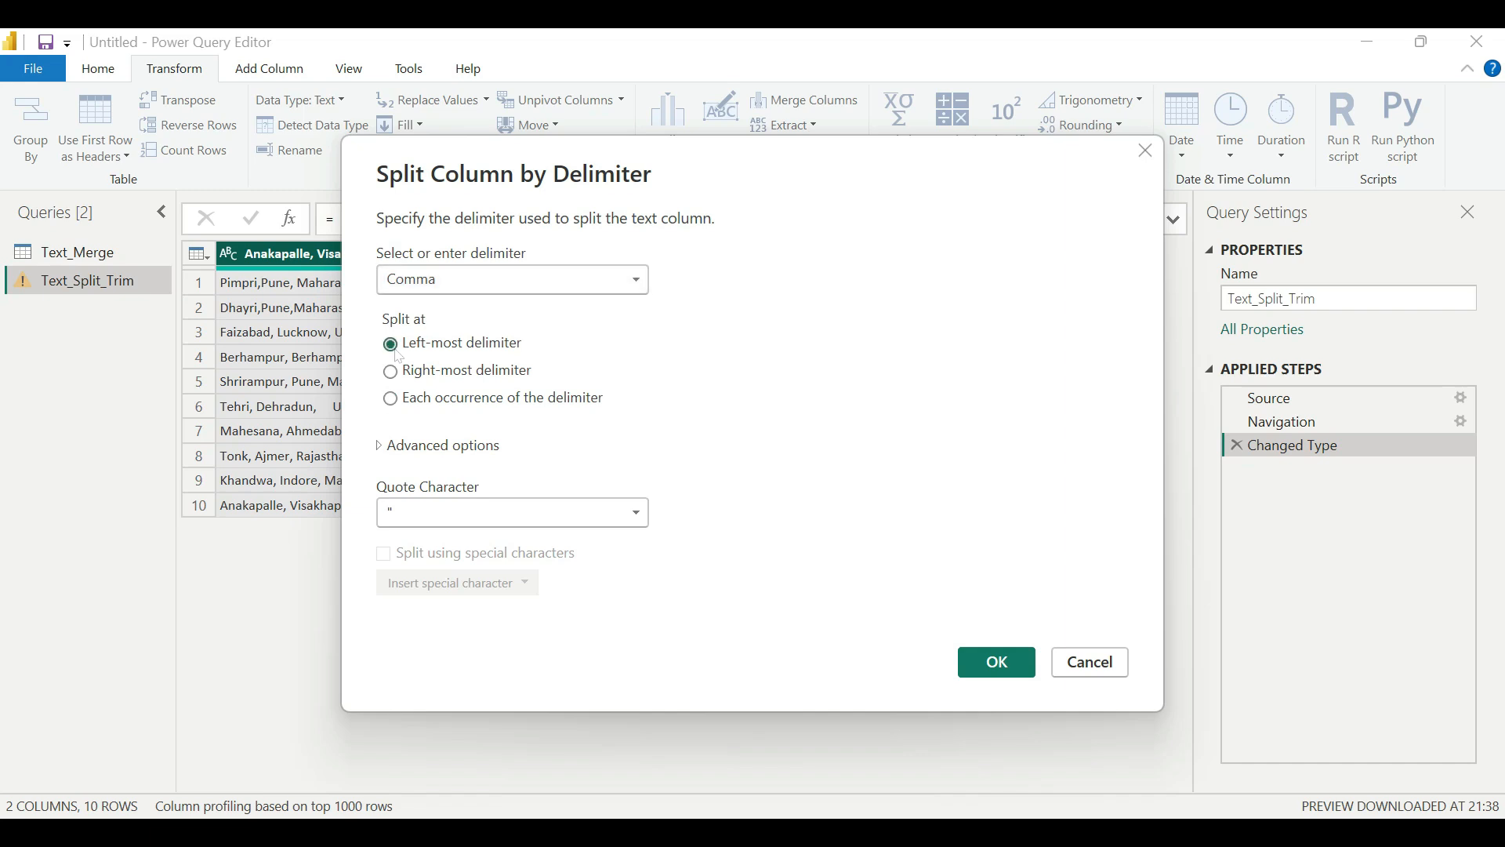
left_click(399, 382)
left_click(397, 397)
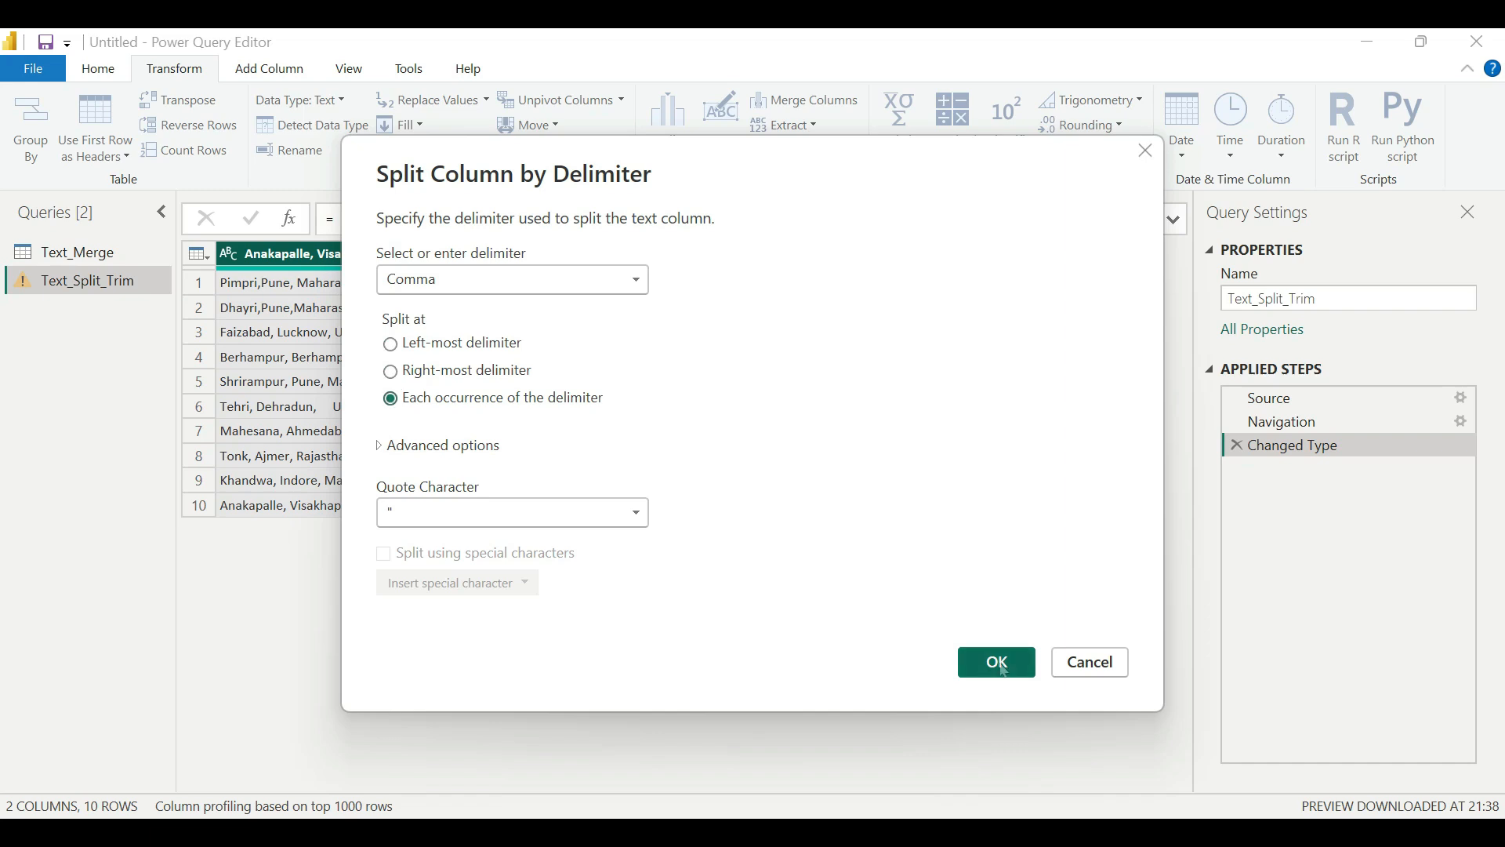
left_click(997, 663)
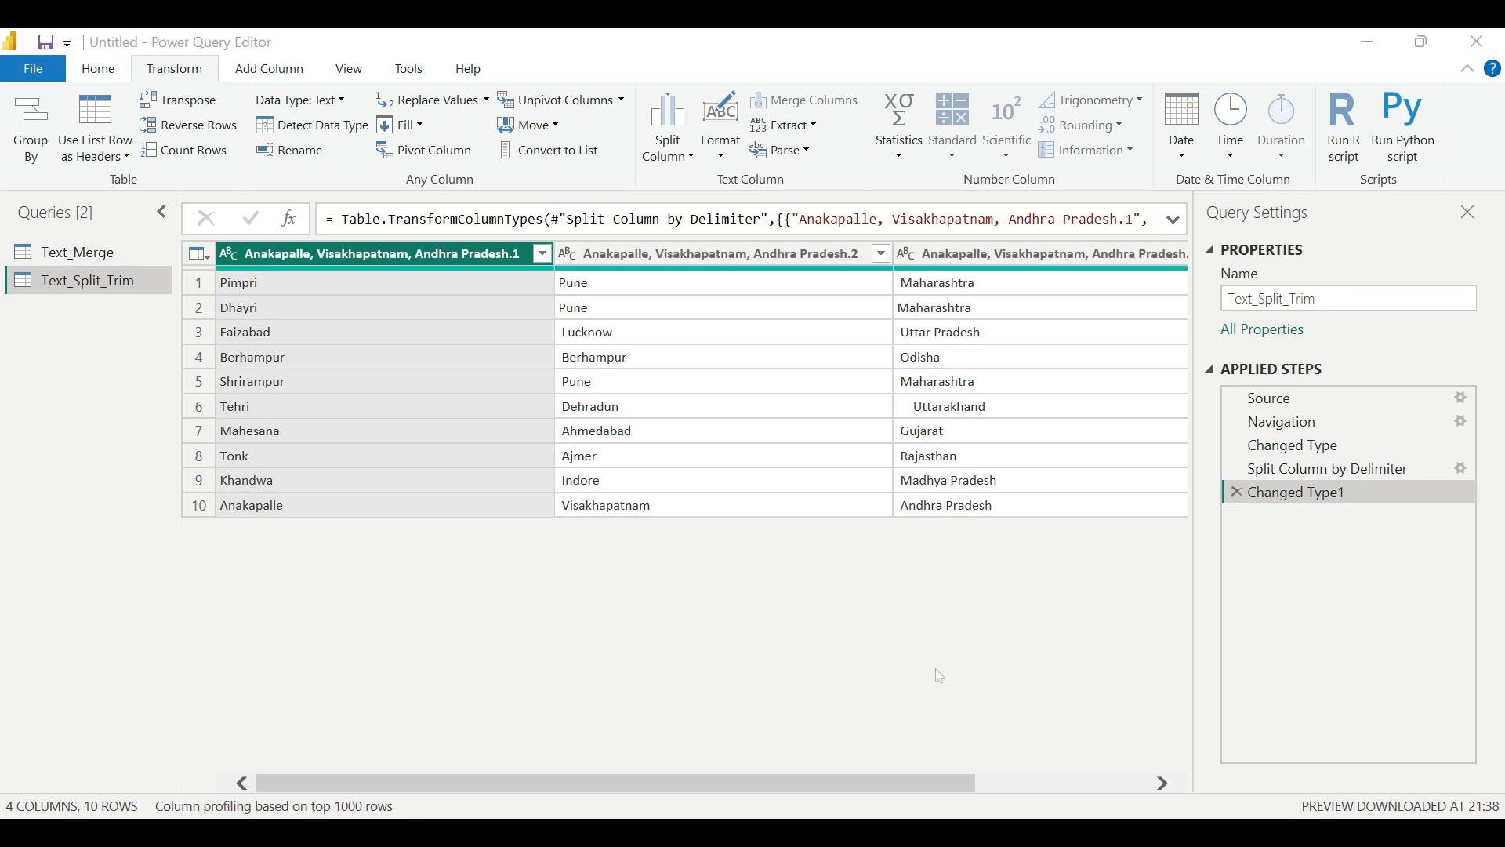
Name the three split location columns Place, City and State.
left_click_drag(1195, 590, 1277, 585)
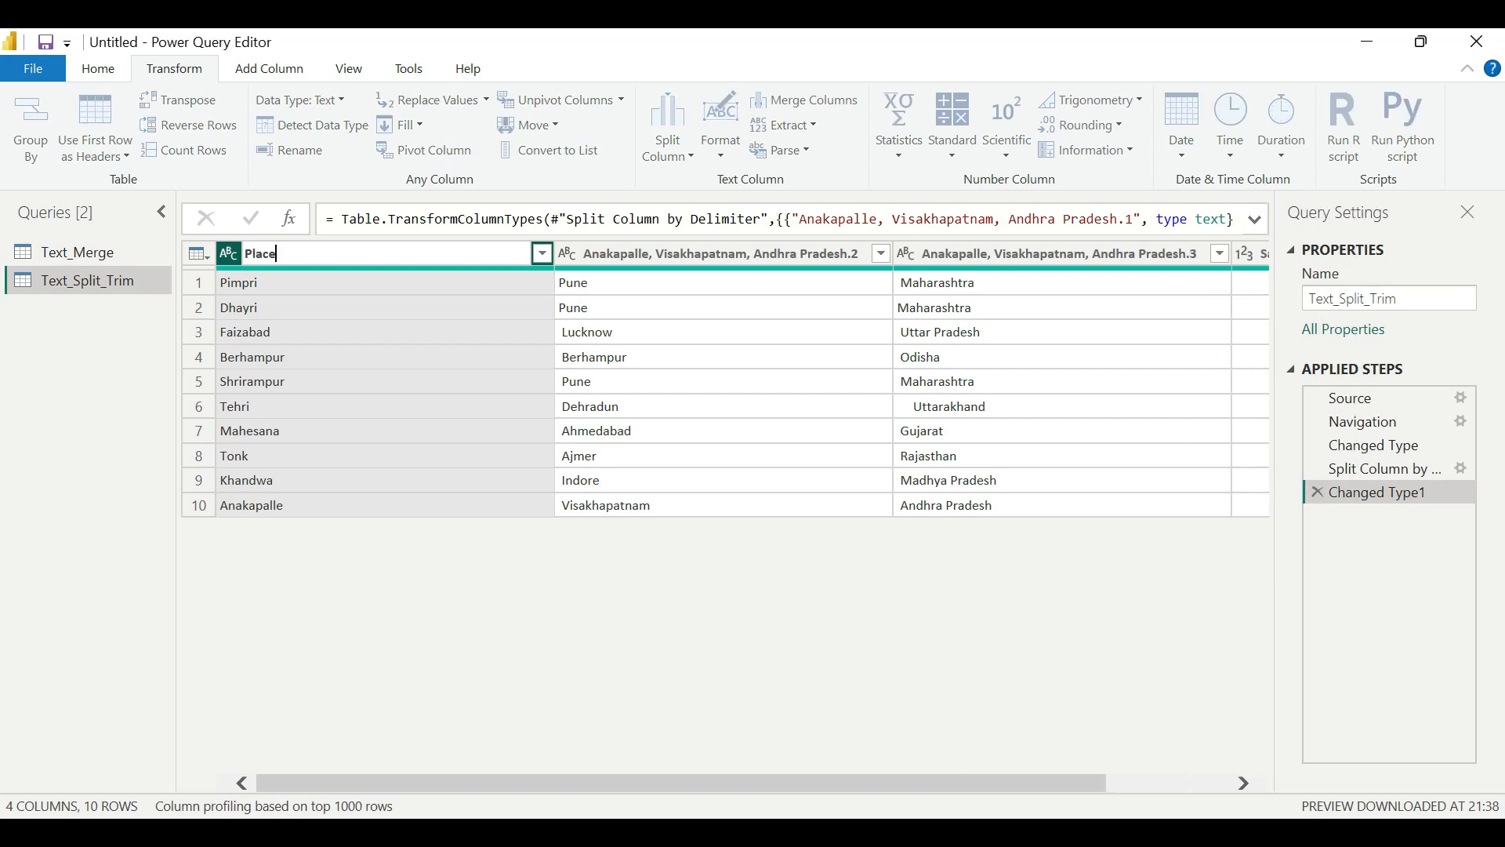
key("Return")
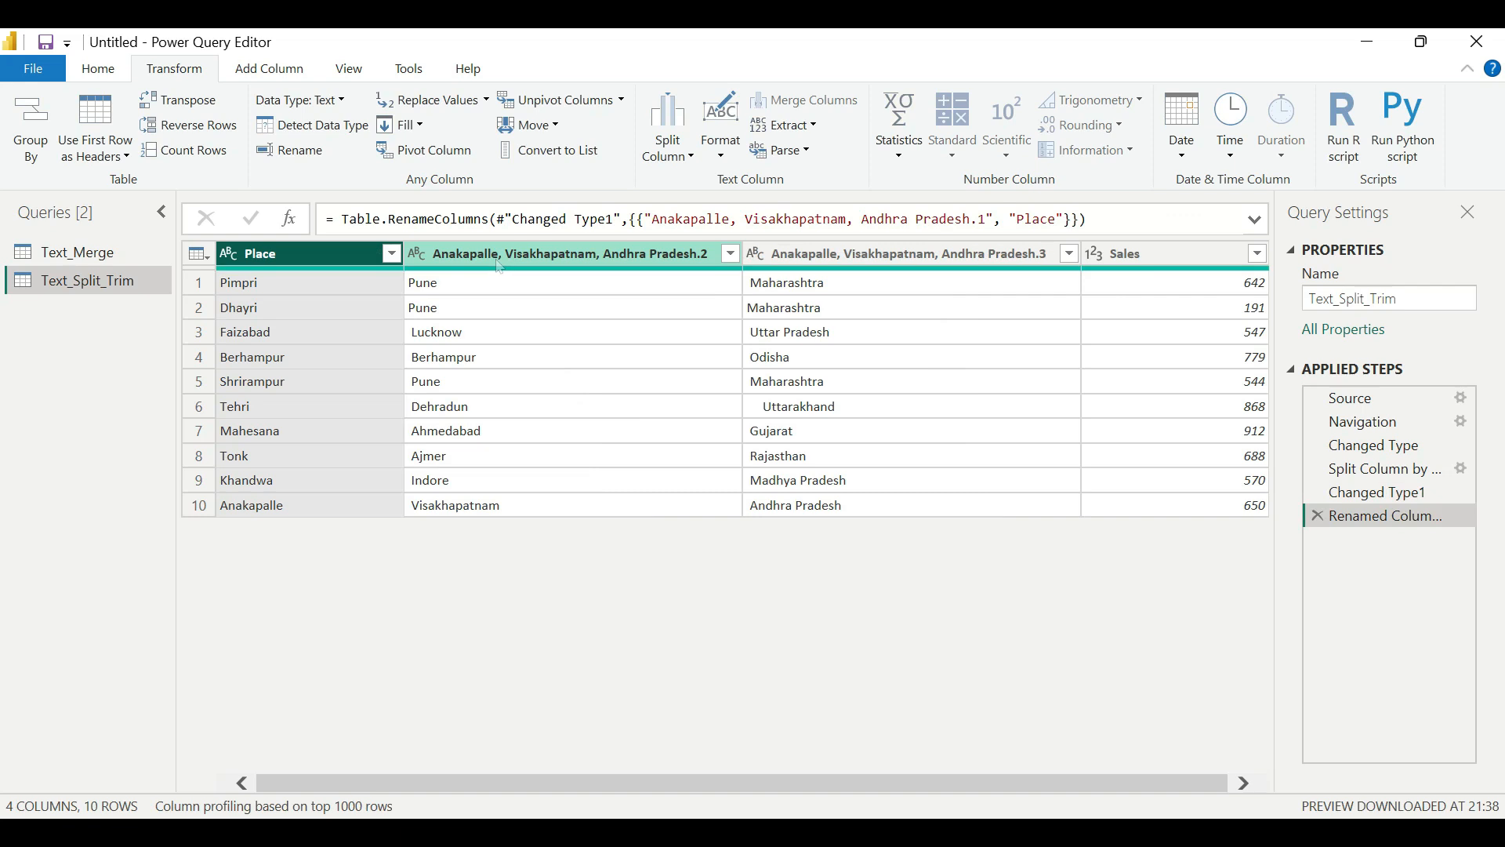
double_click(499, 253)
type("City")
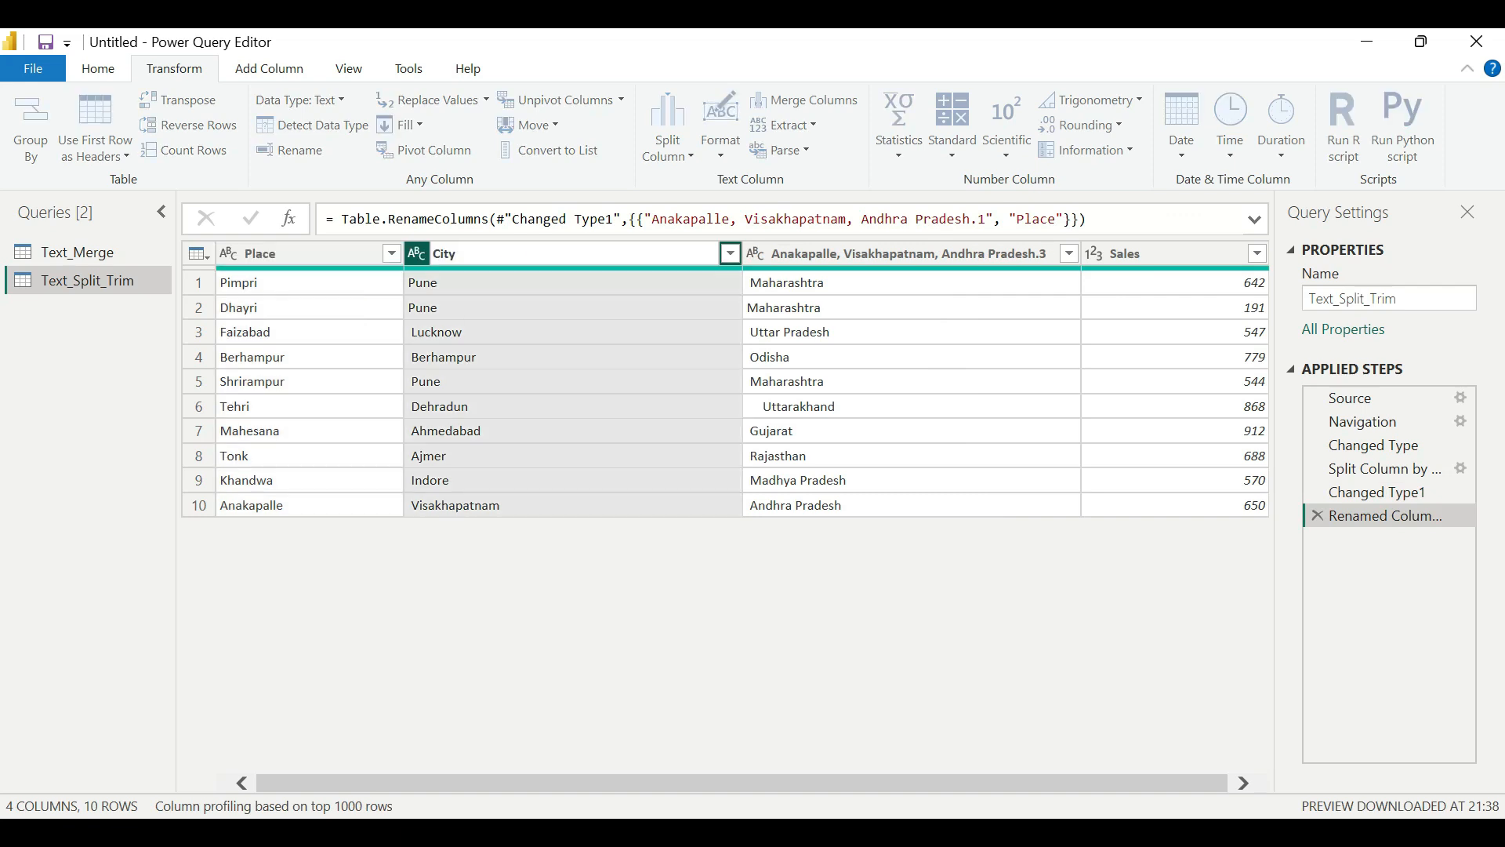
key("Return")
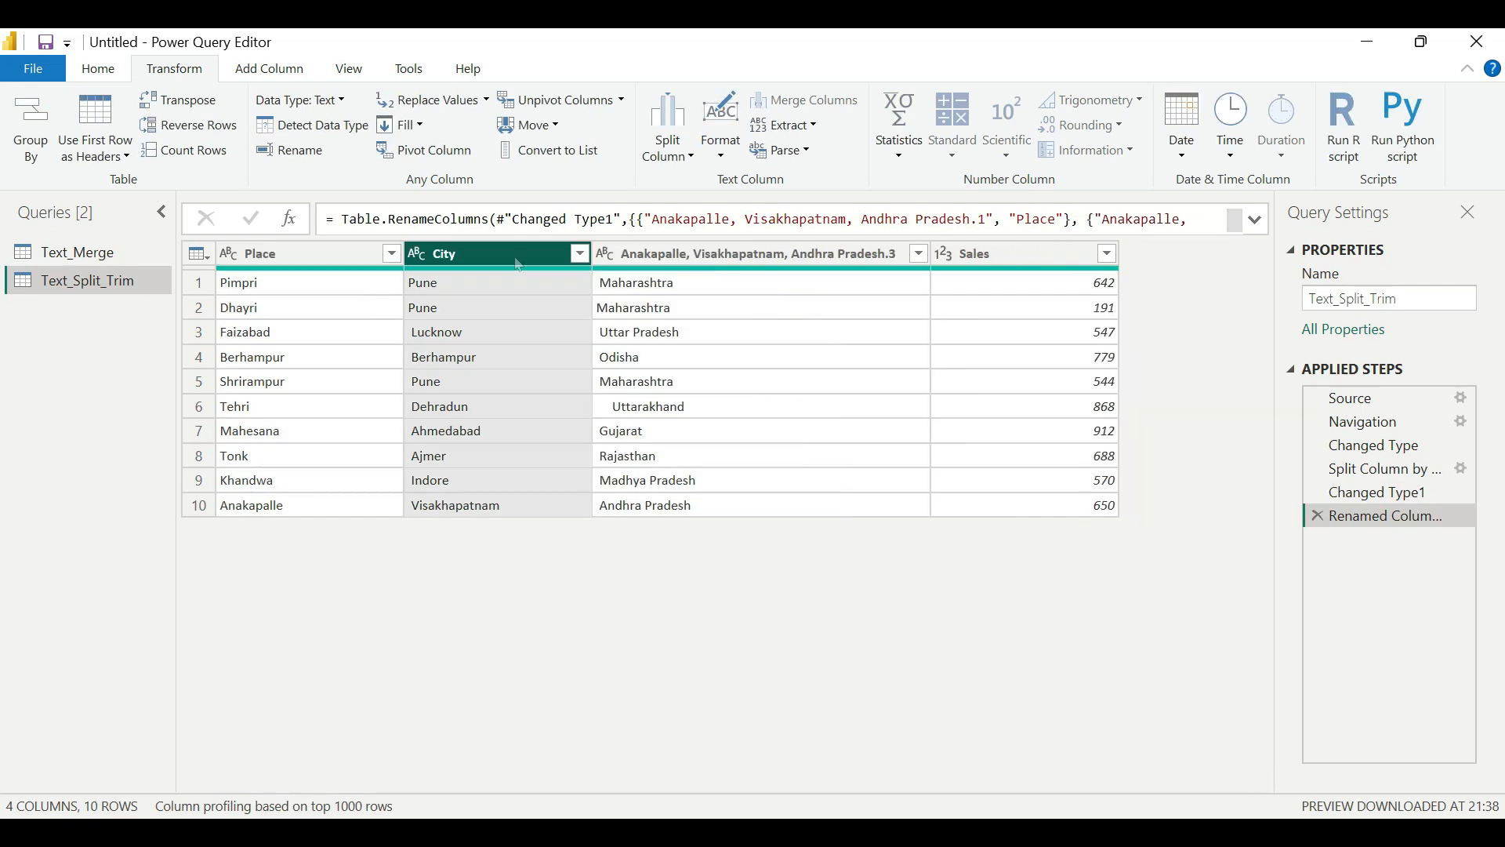
double_click(655, 253)
type("State")
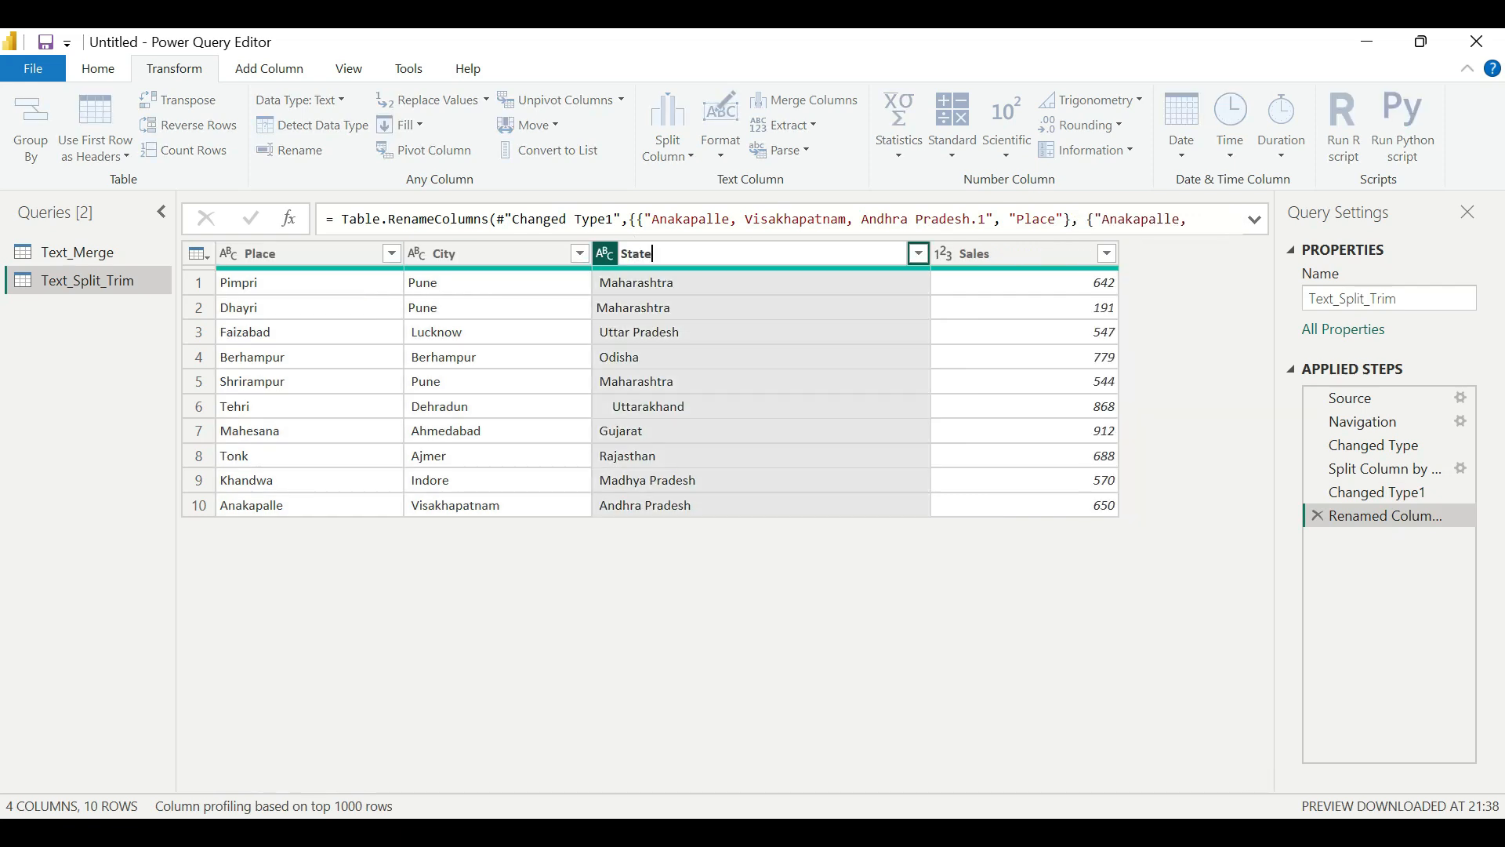
key("Return")
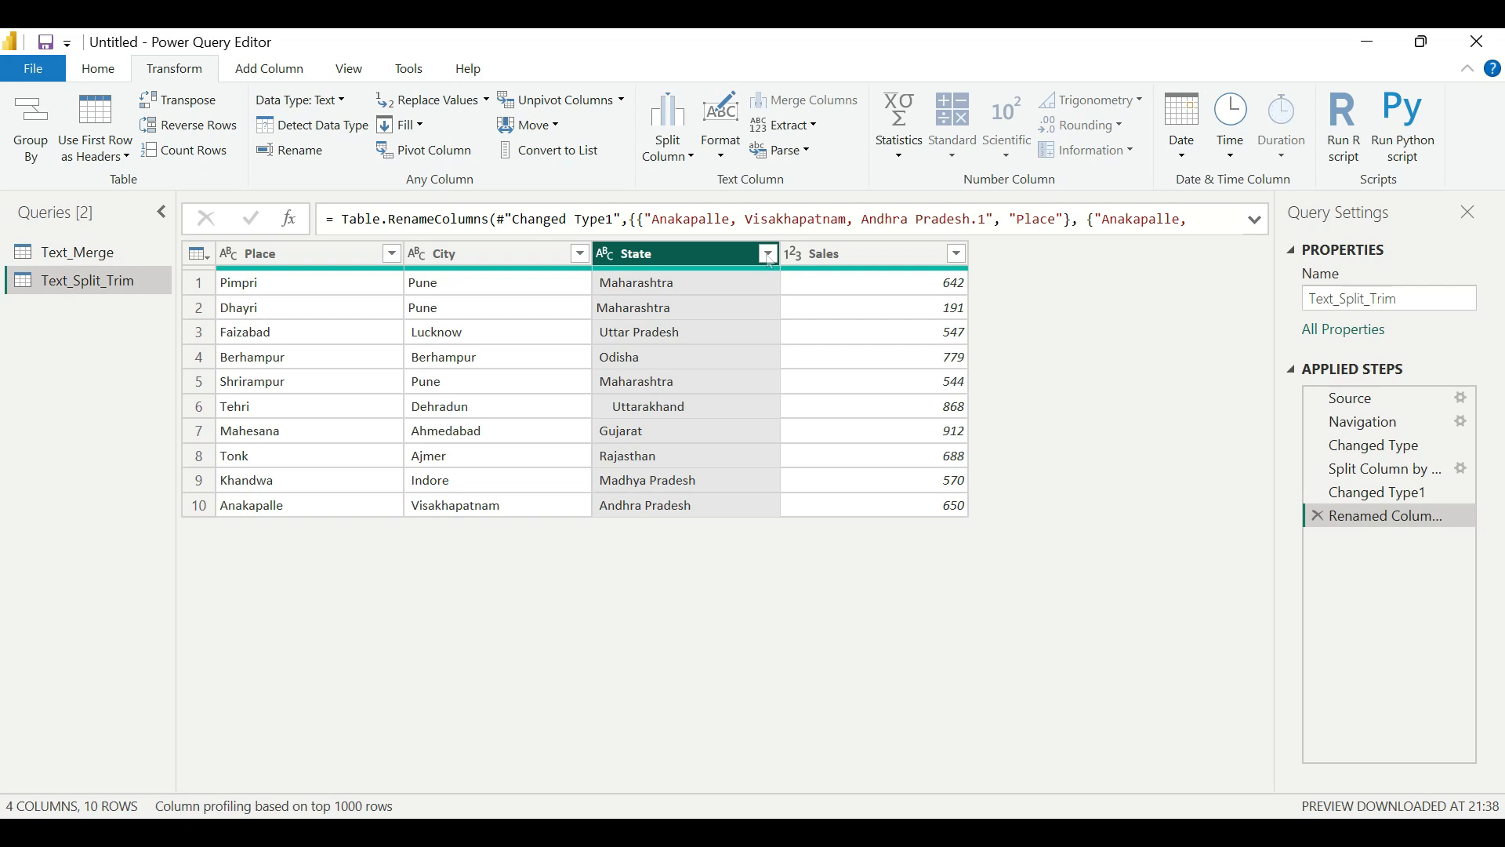
left_click(480, 255, "ctrl")
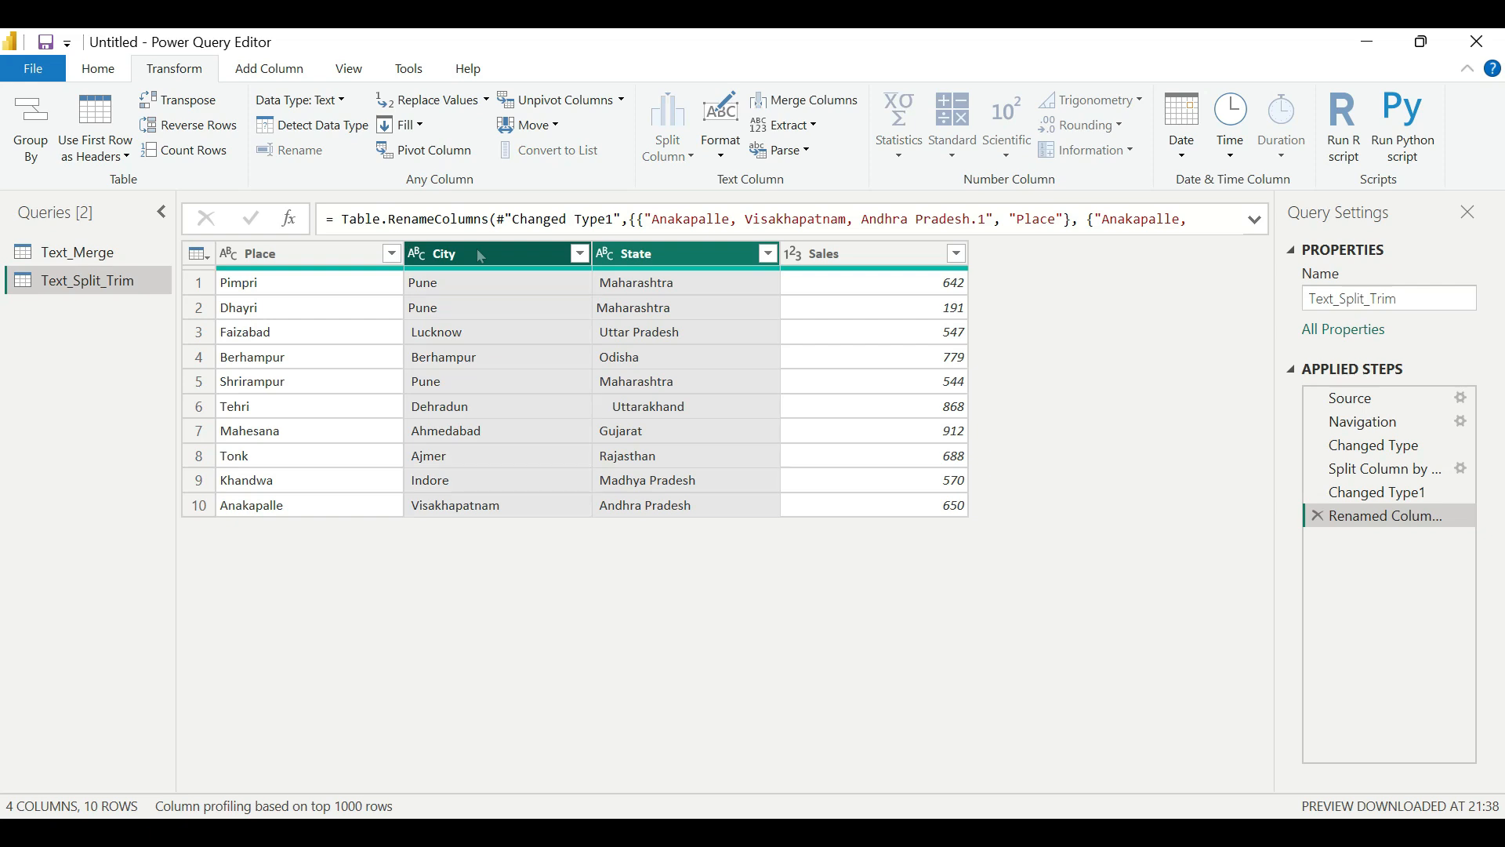
left_click(480, 255, "ctrl")
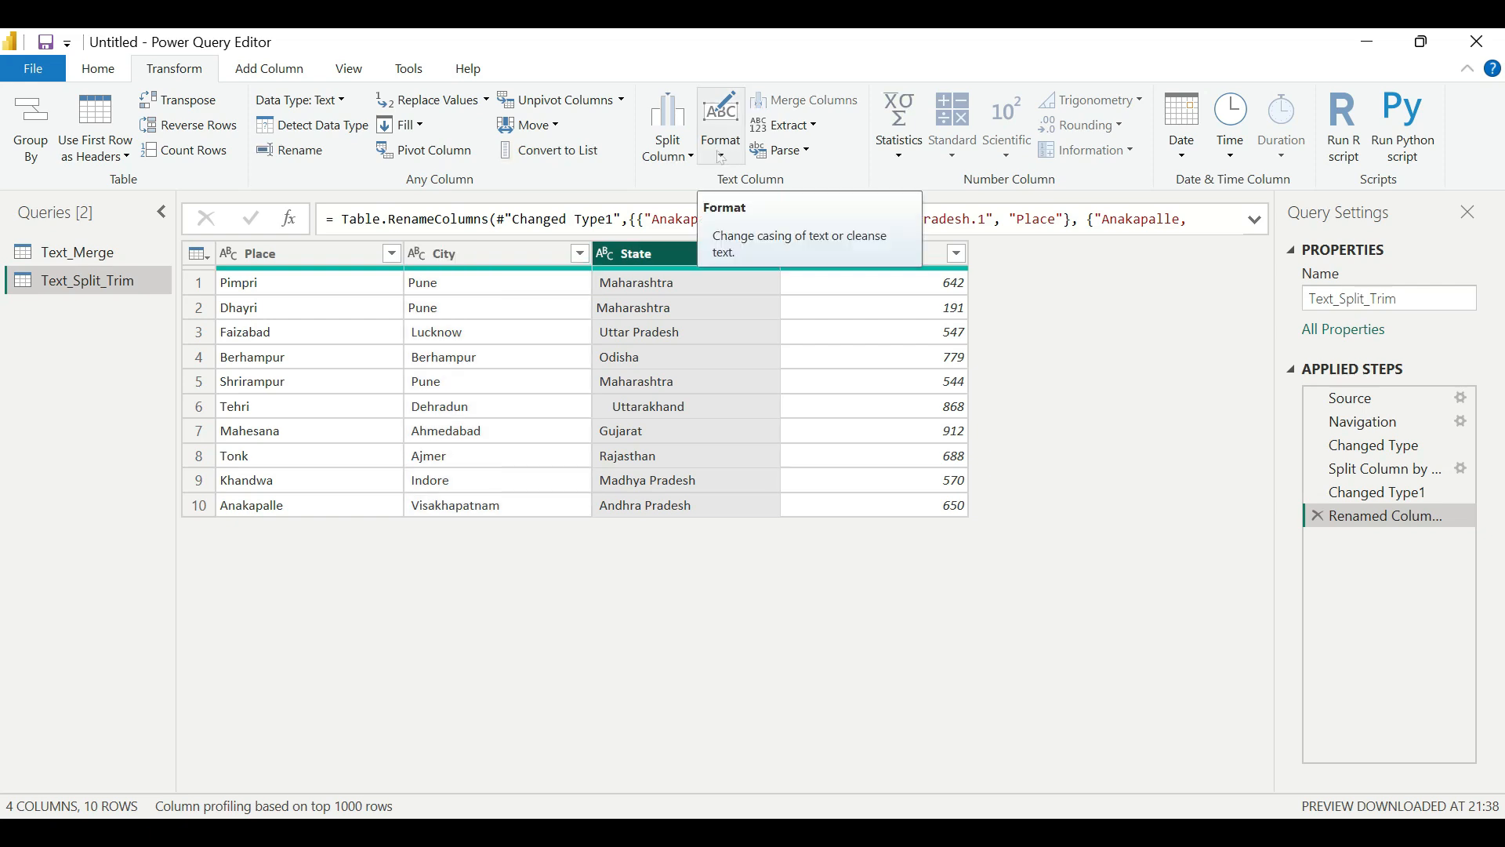
left_click(721, 156)
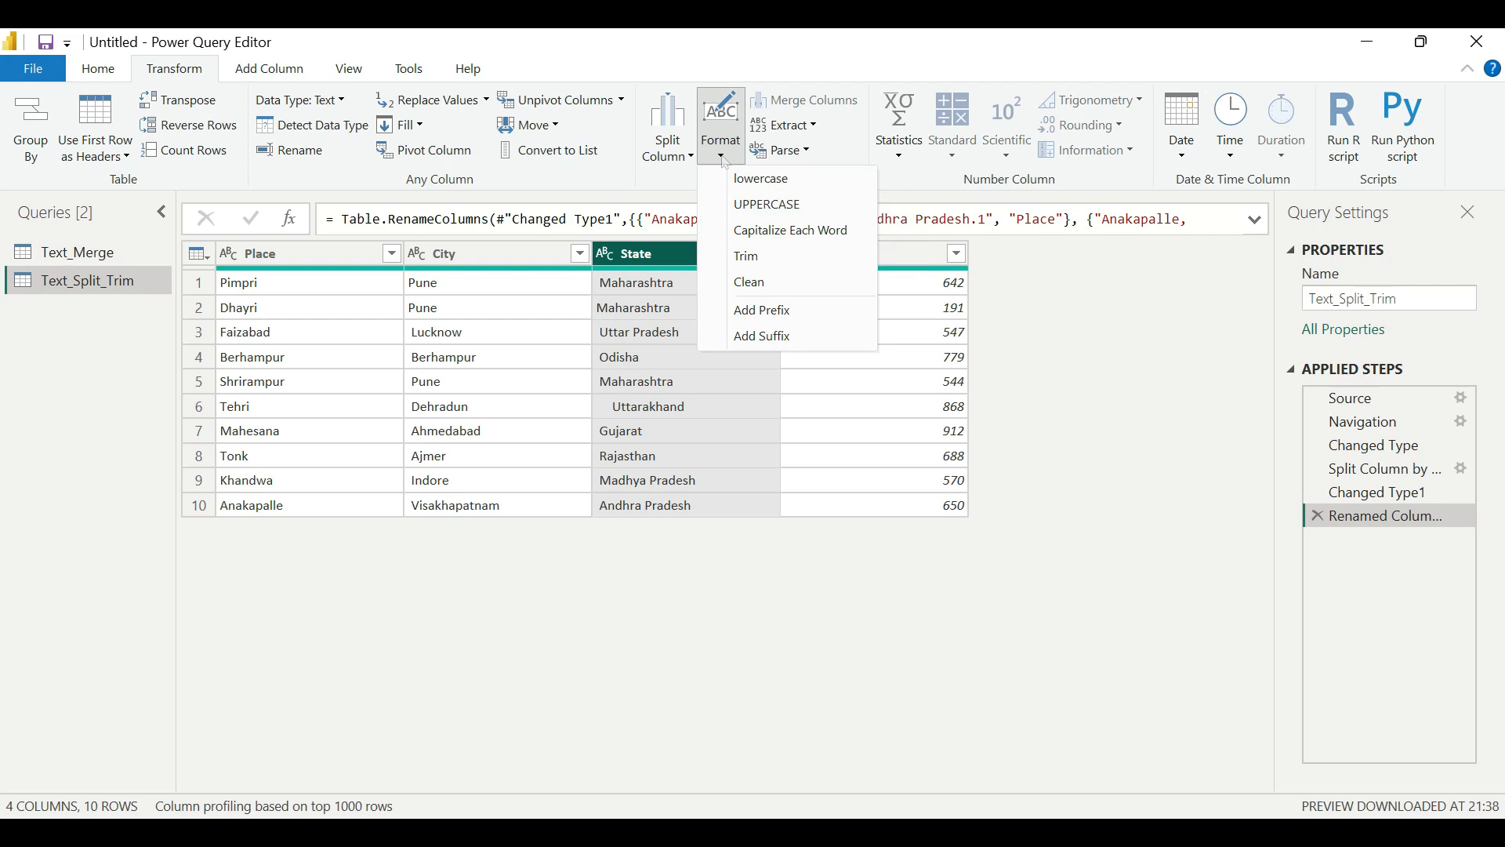
left_click(752, 260)
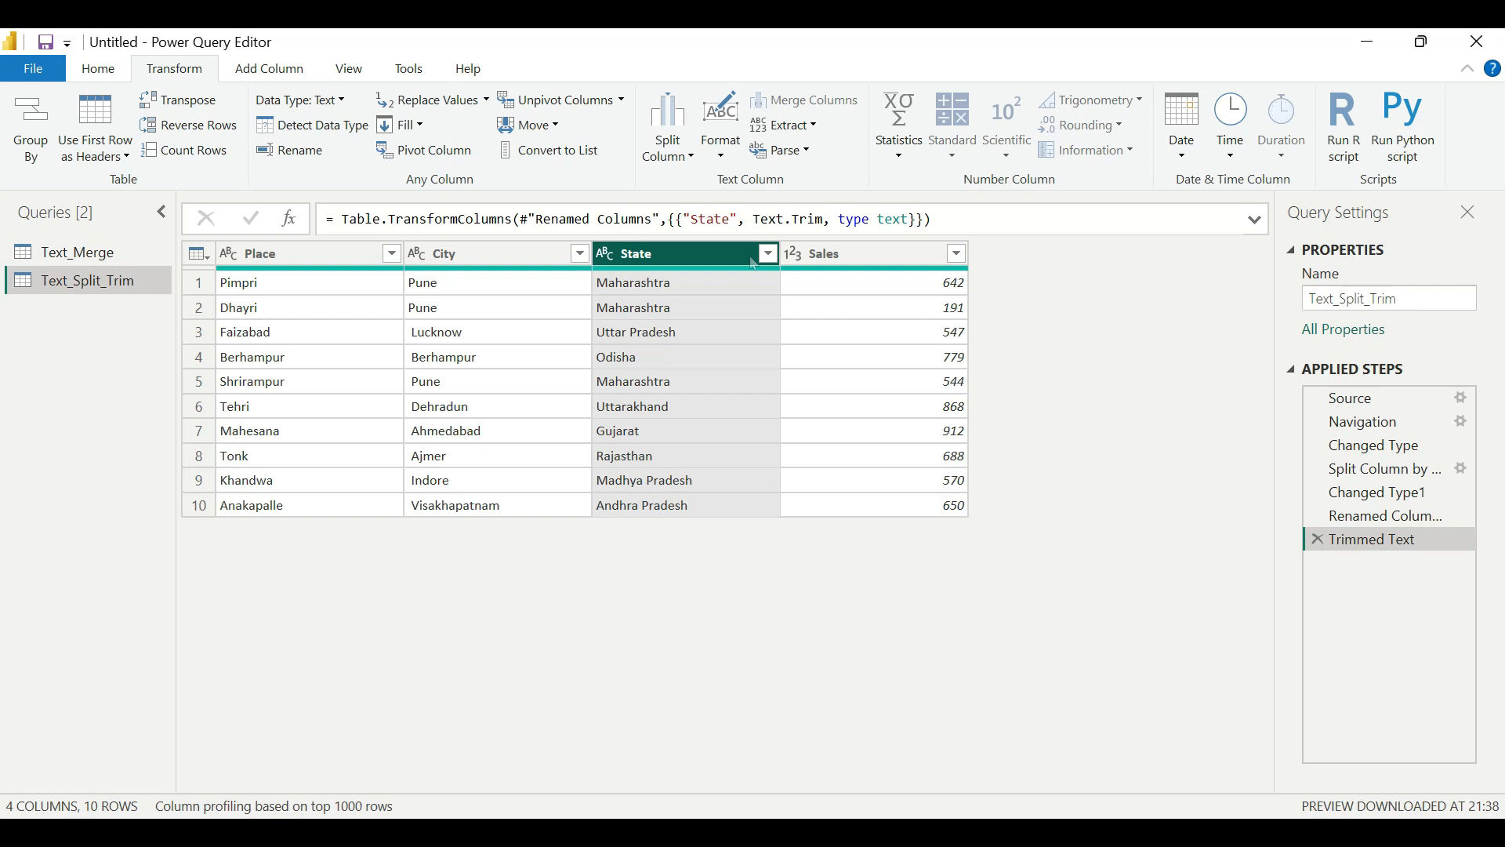
left_click(1318, 539)
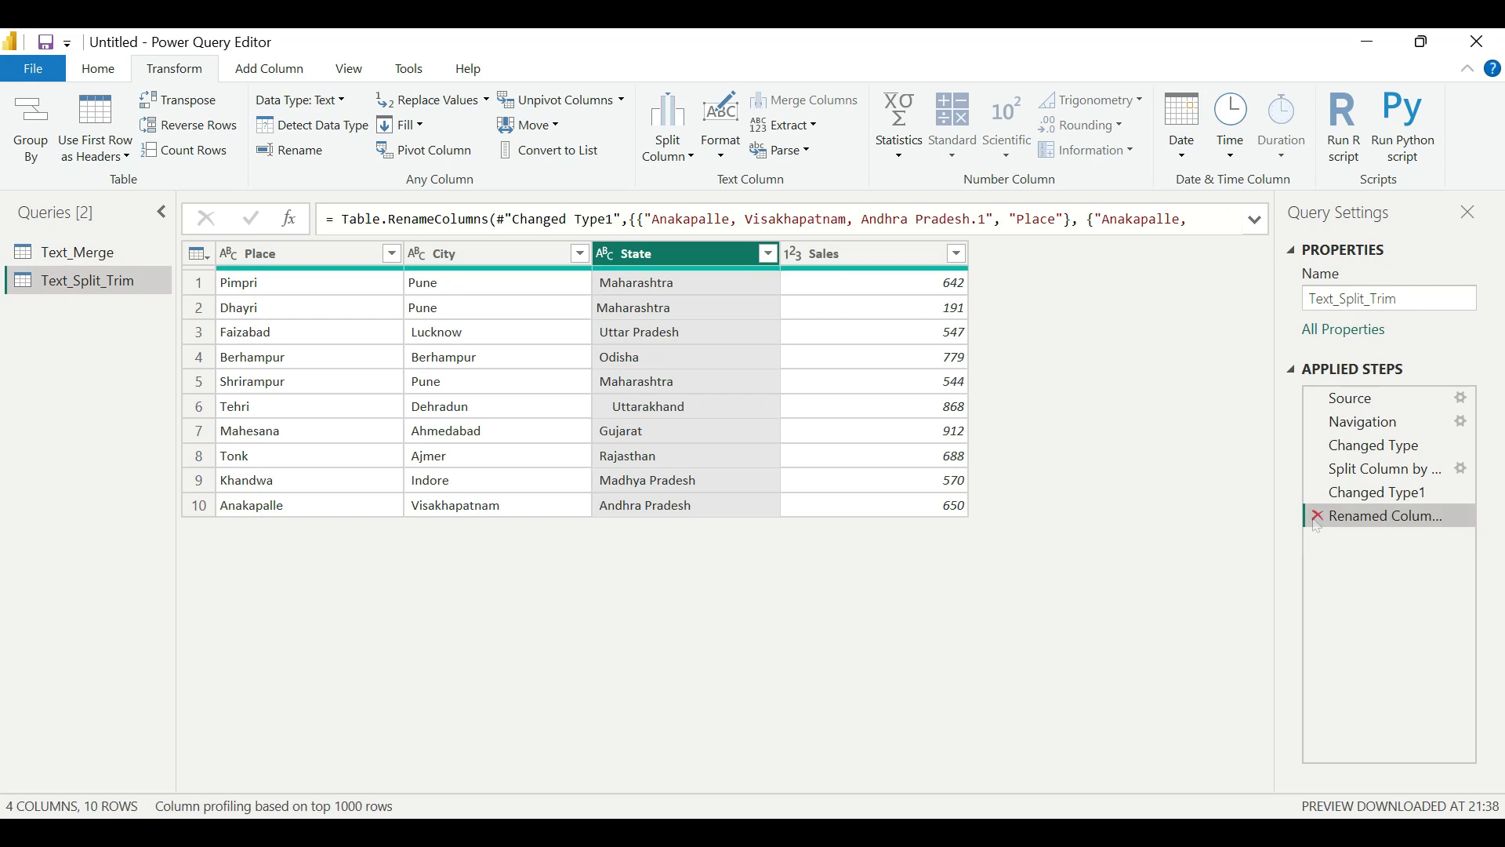
Delete the Renamed Columns, Changed Type1 and Split Column by Delimiter applied steps.
left_click(1318, 518)
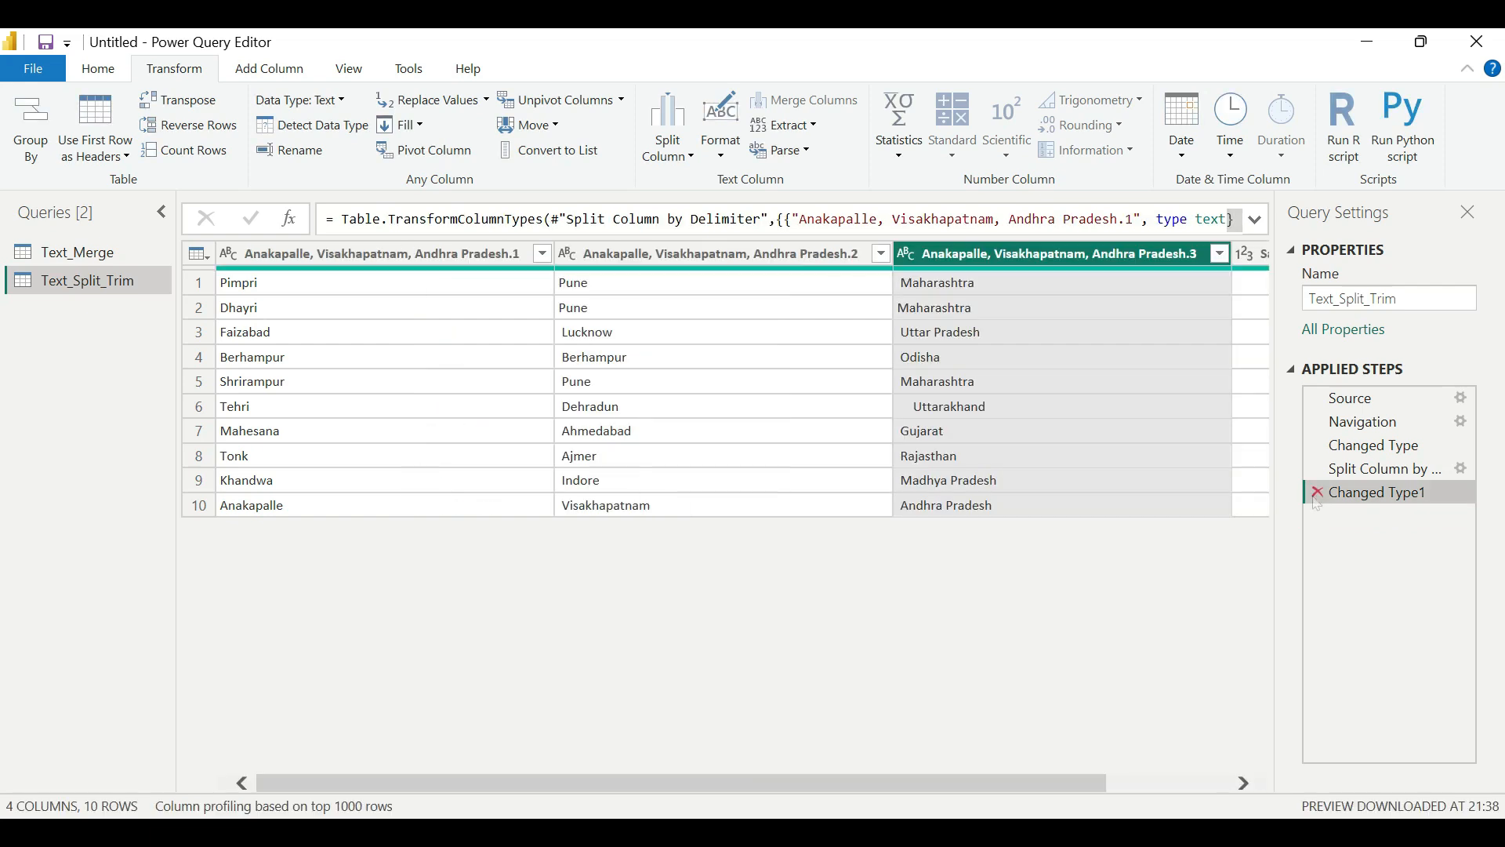
left_click(1317, 494)
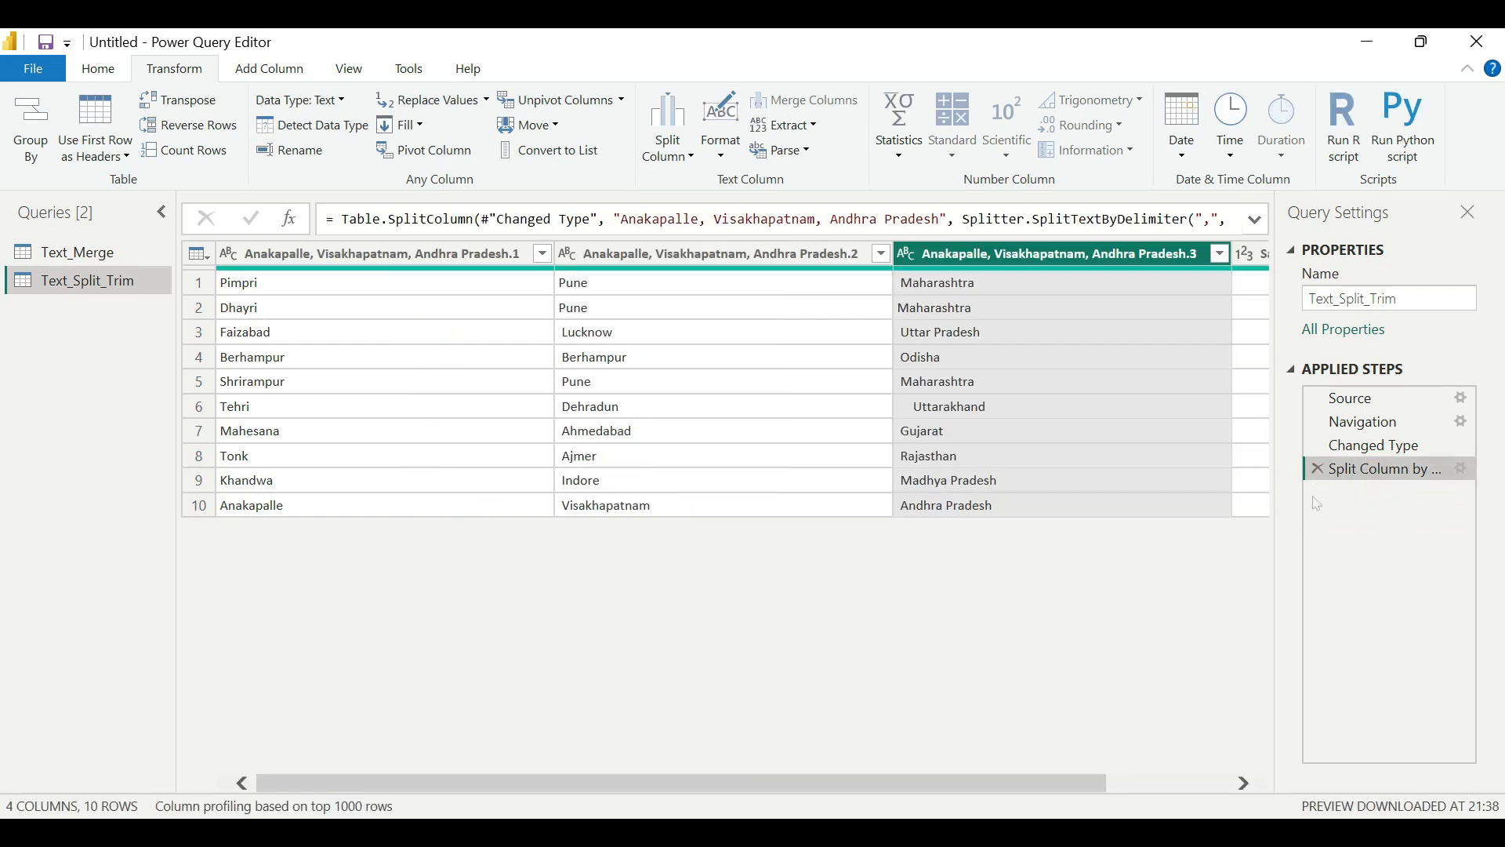
left_click(1318, 468)
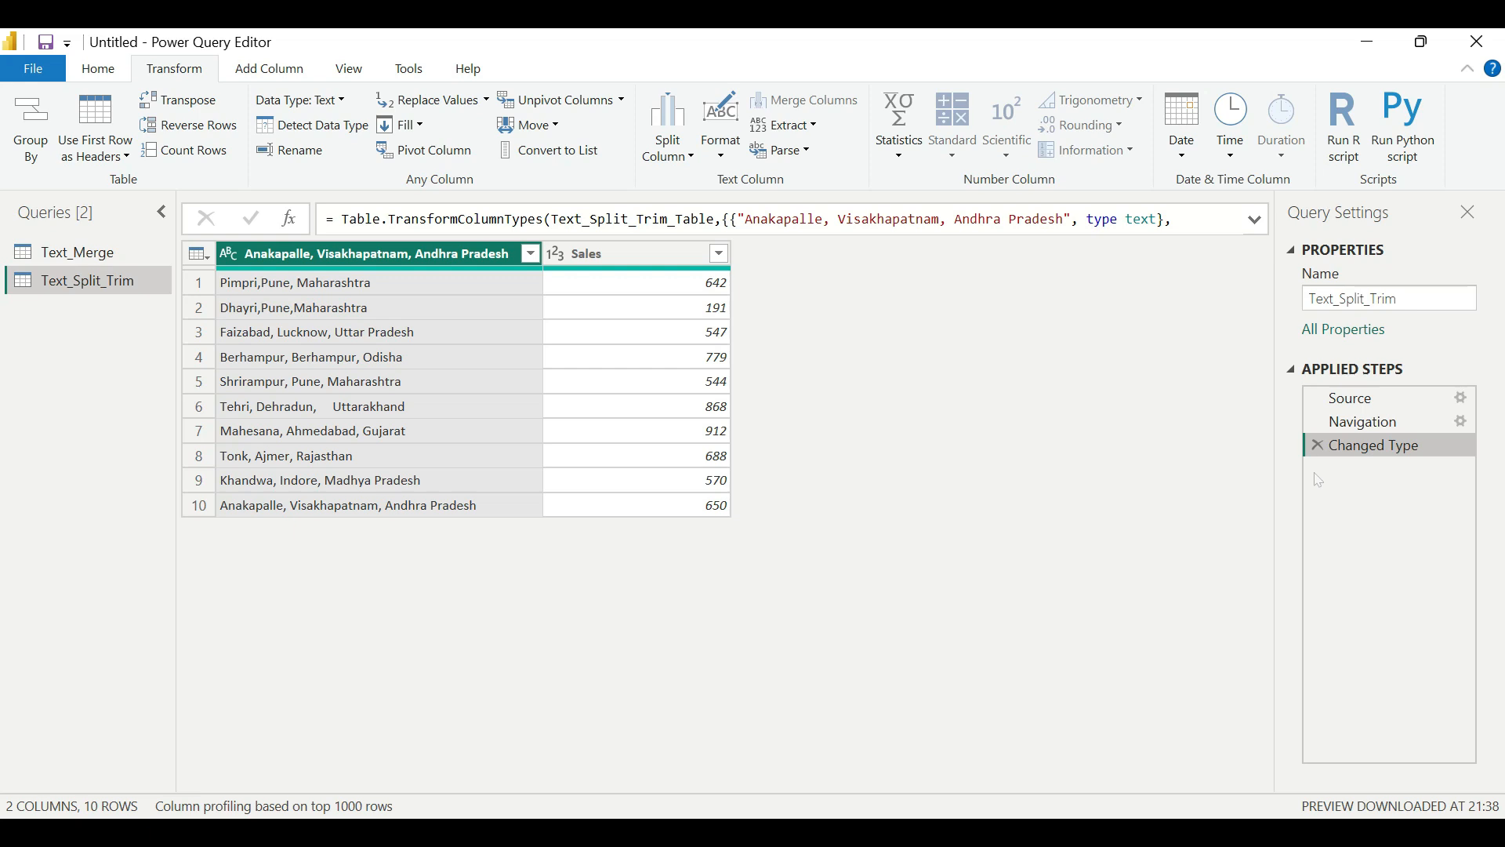
Split the combined location column by comma delimiter into three columns again.
left_click(692, 159)
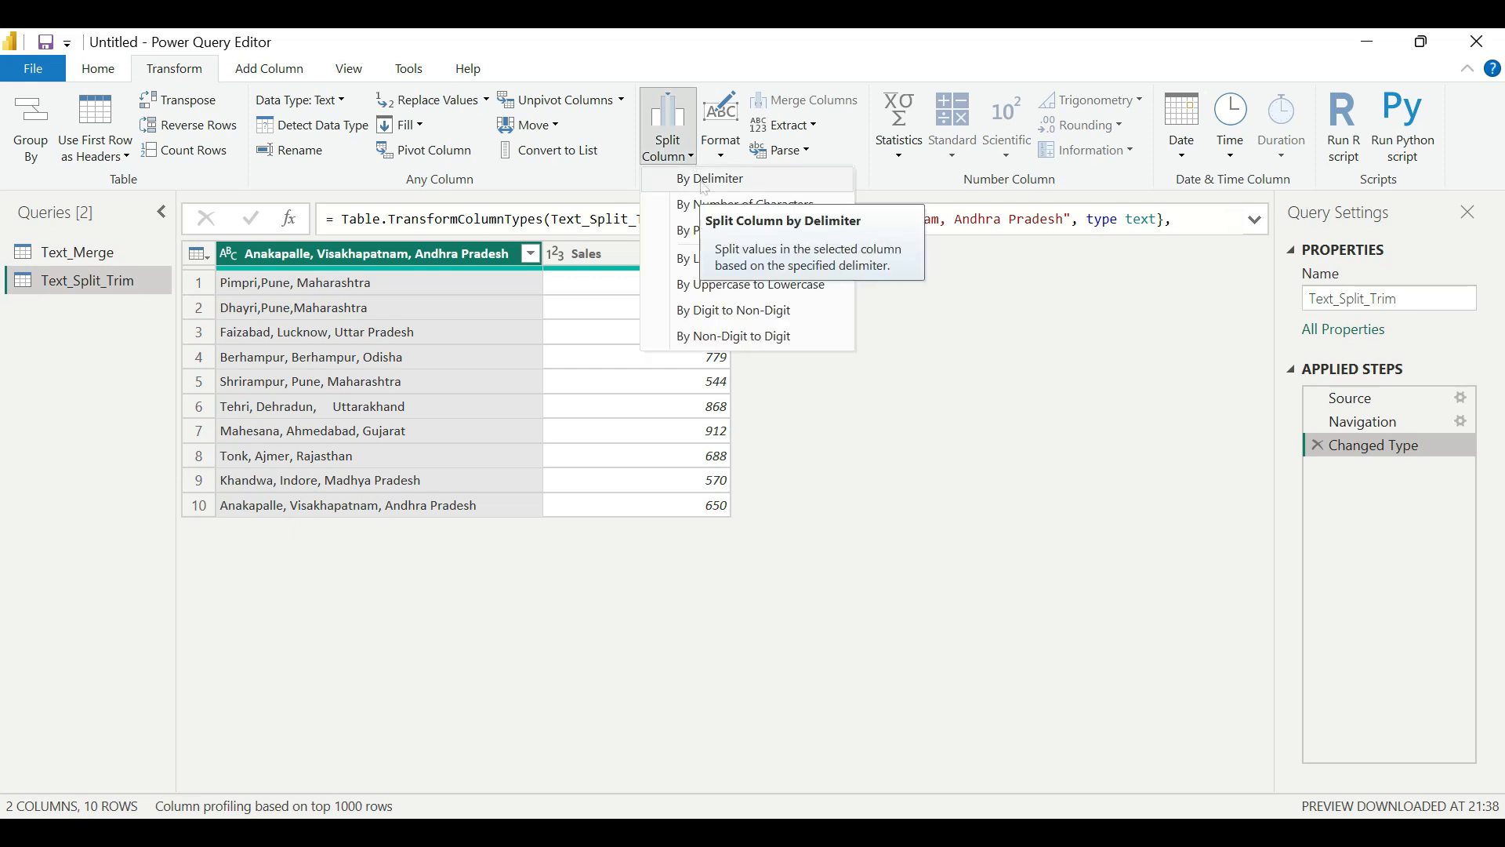
left_click(704, 185)
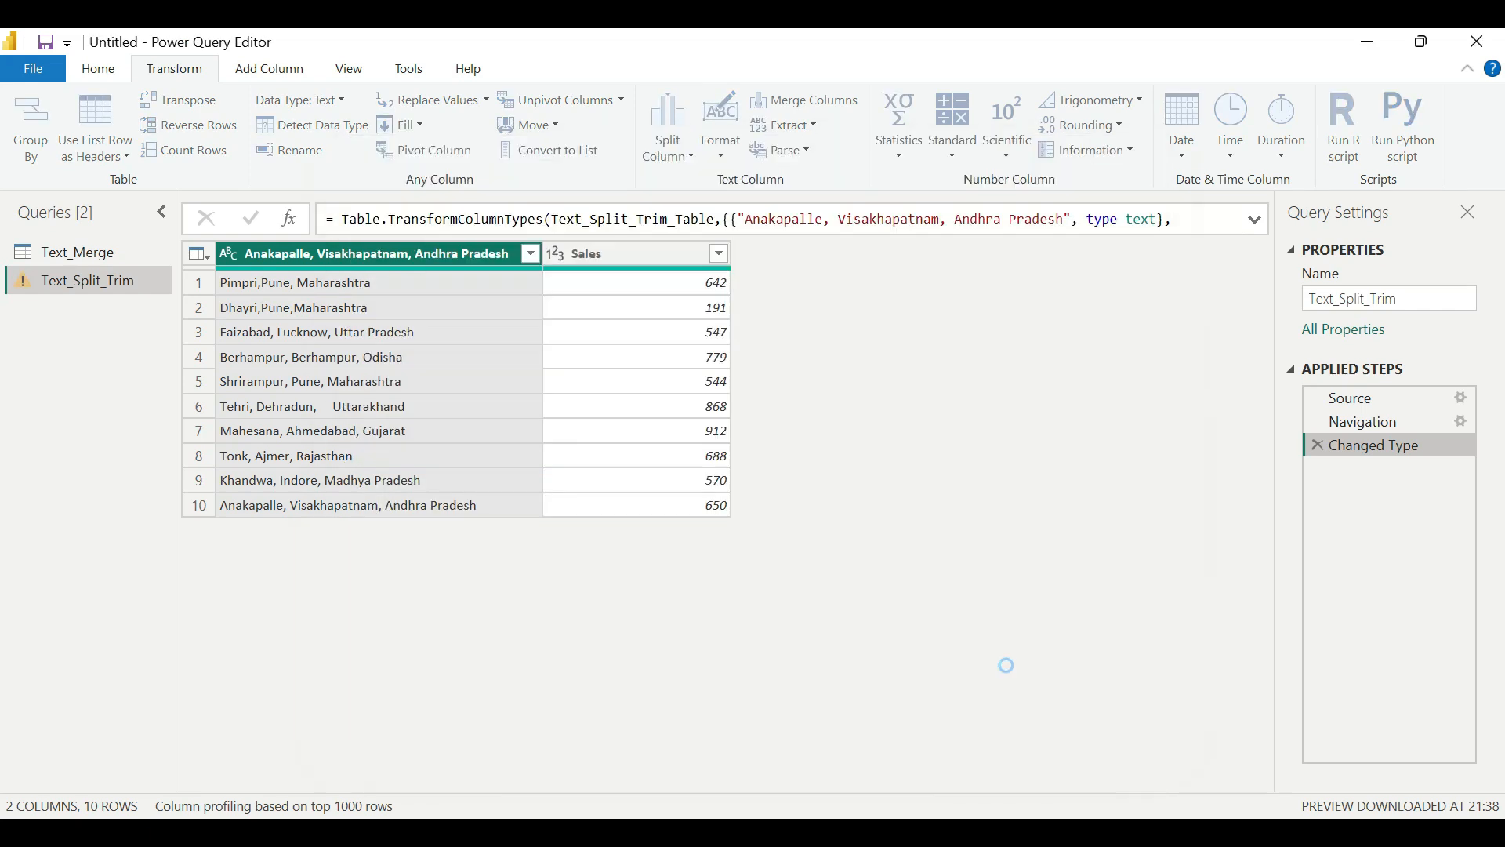
left_click(1002, 664)
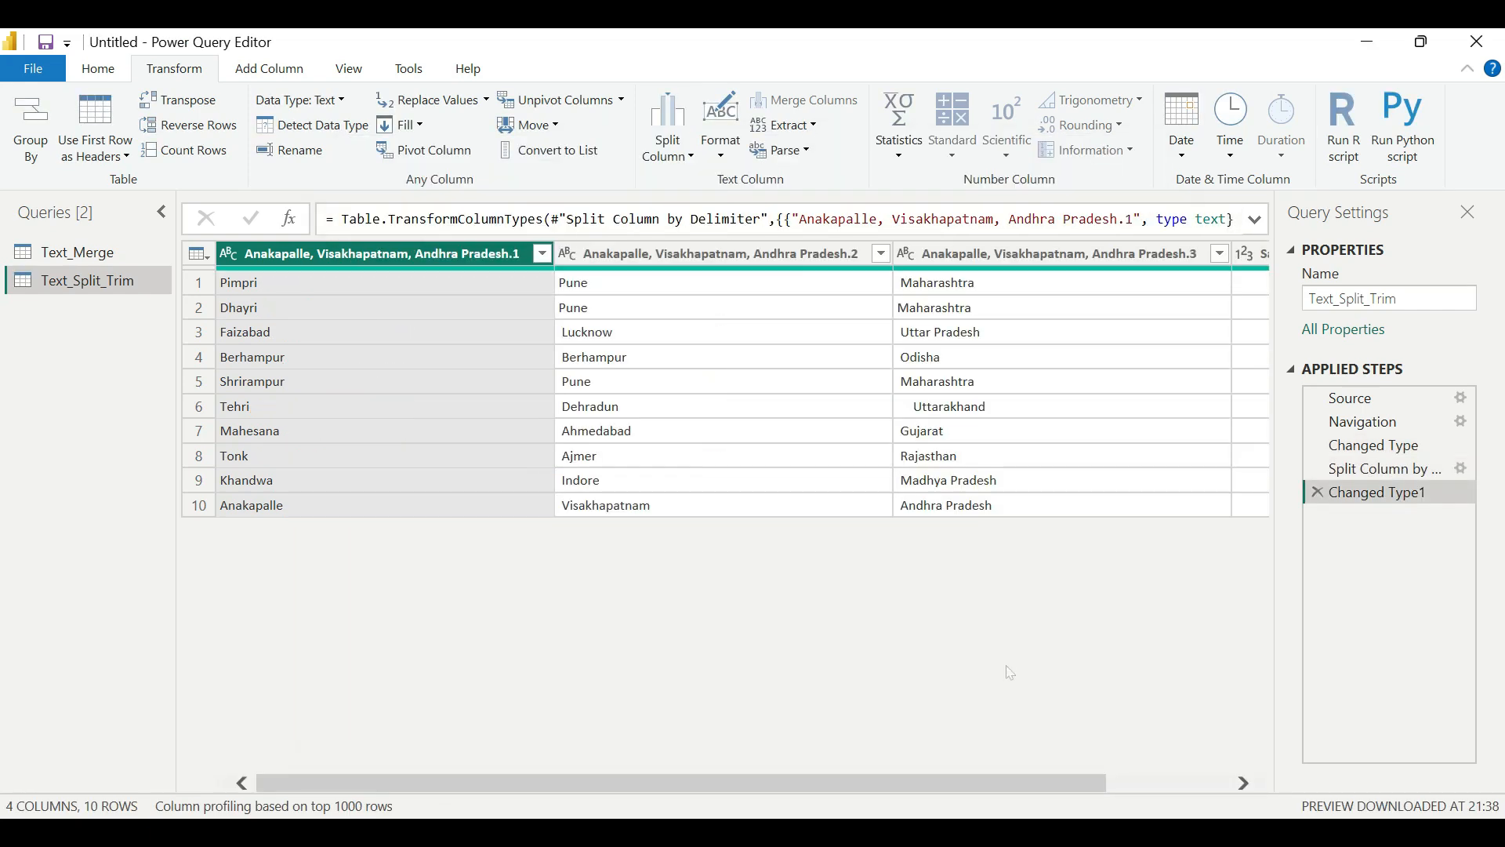
Rename the split columns Place, City and State.
double_click(488, 255)
type("Place")
key("Return")
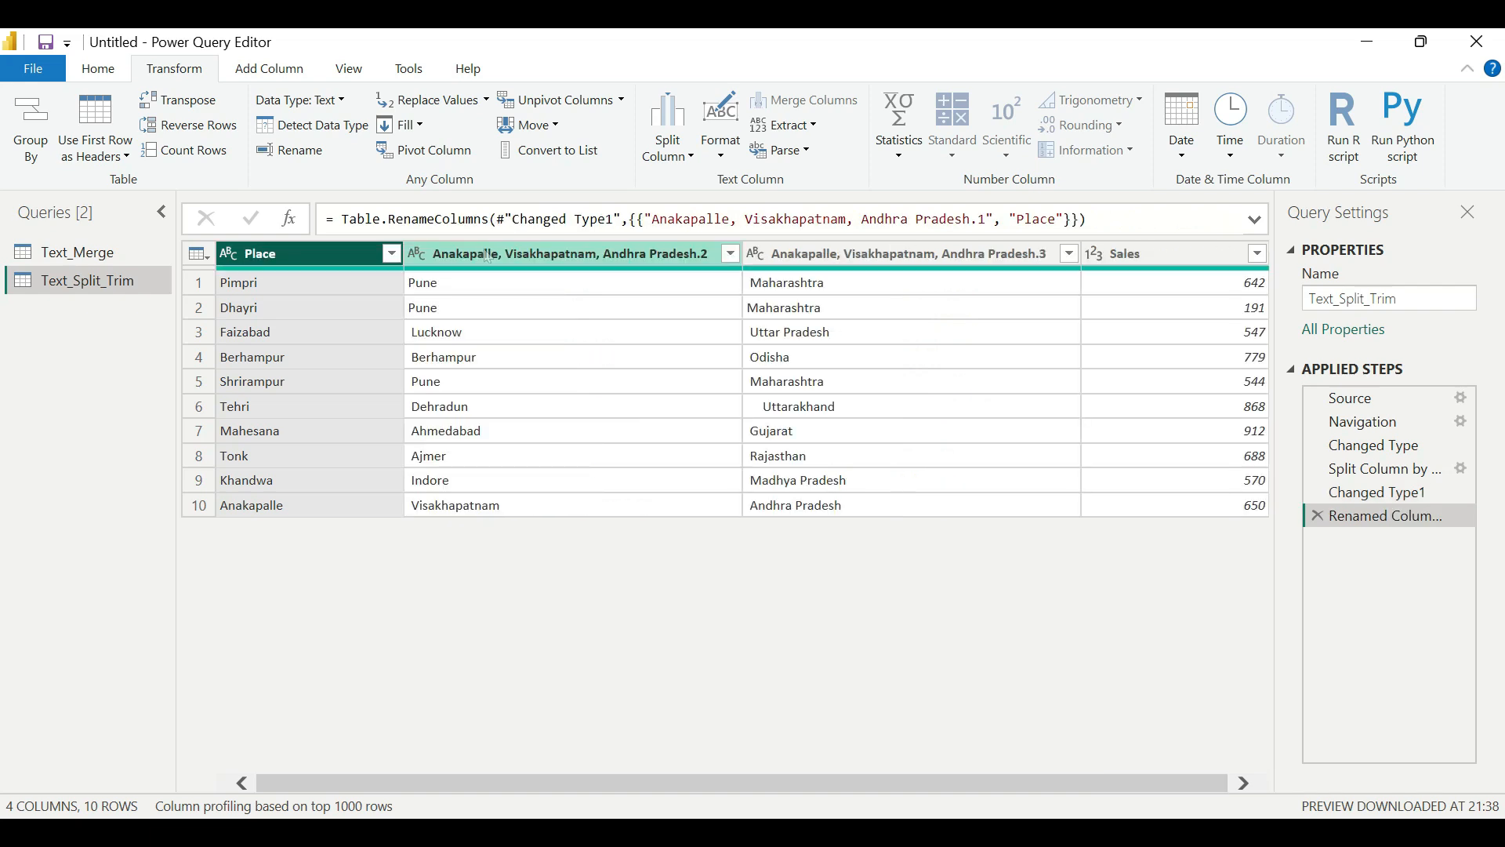
double_click(488, 255)
type("City")
key("Return")
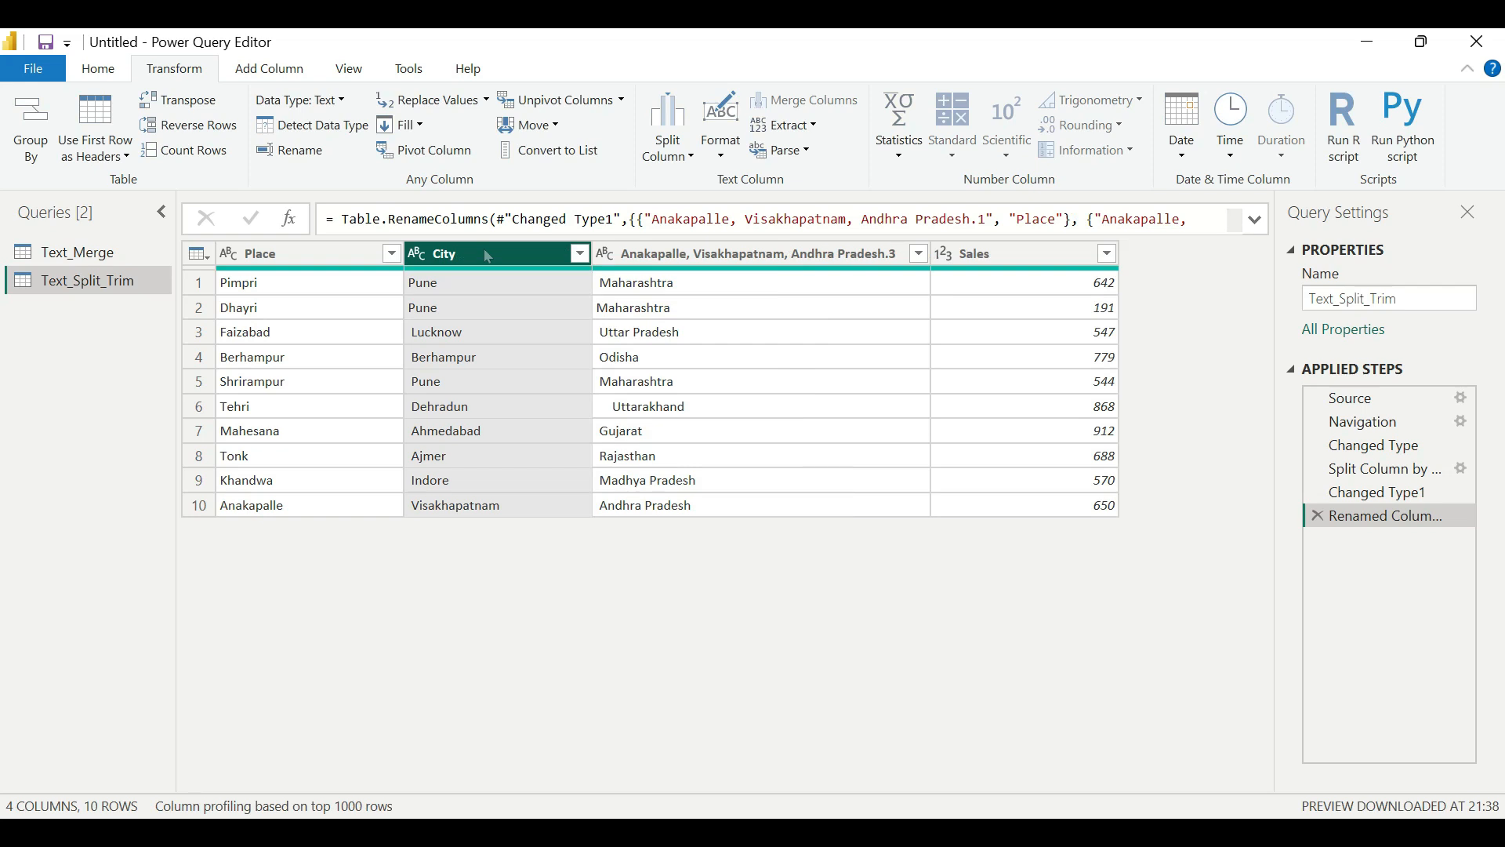
double_click(698, 255)
type("State")
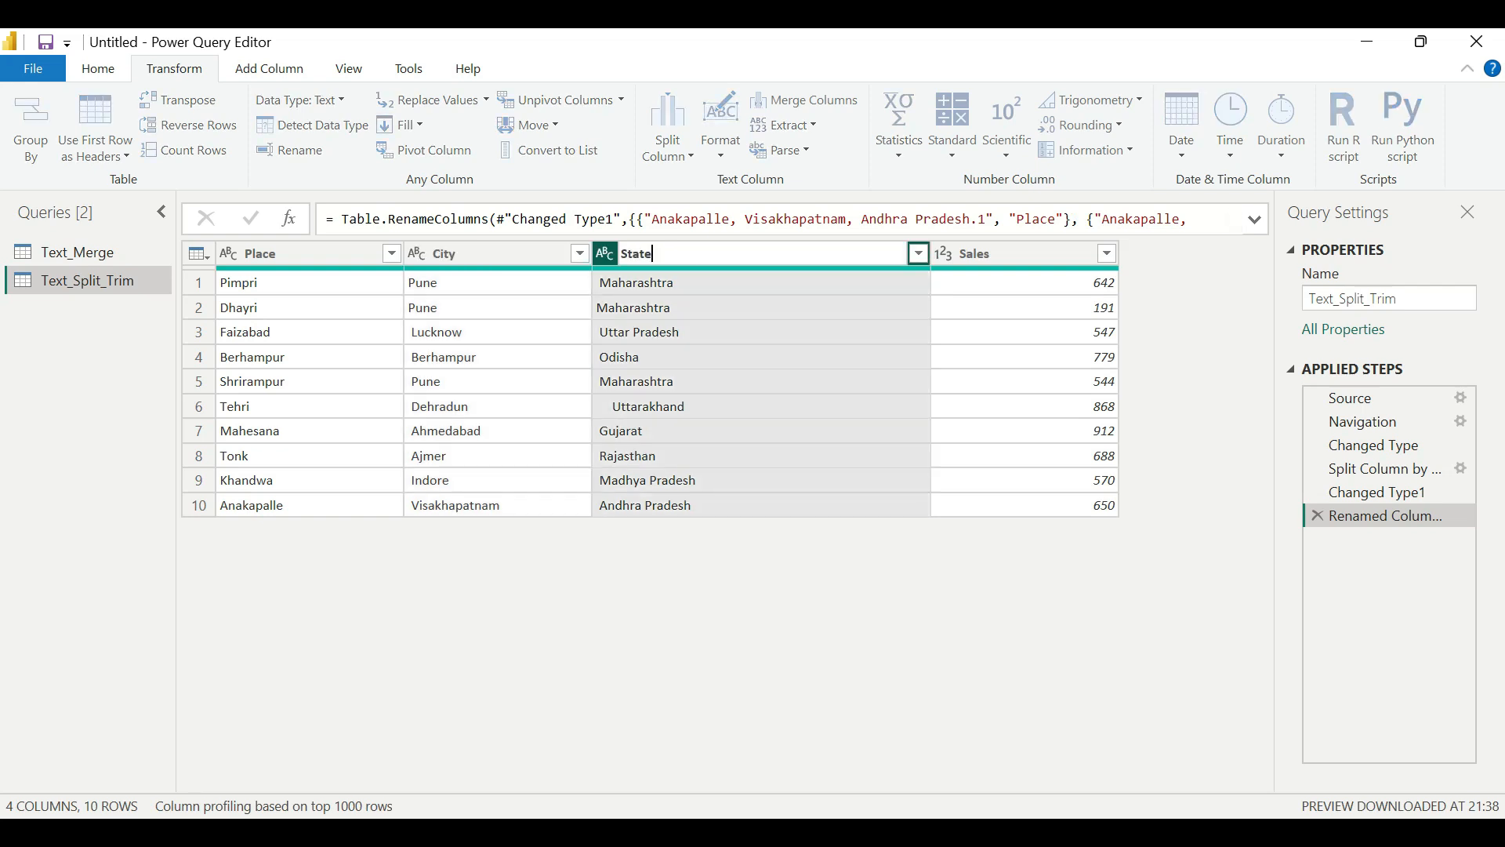
key("Return")
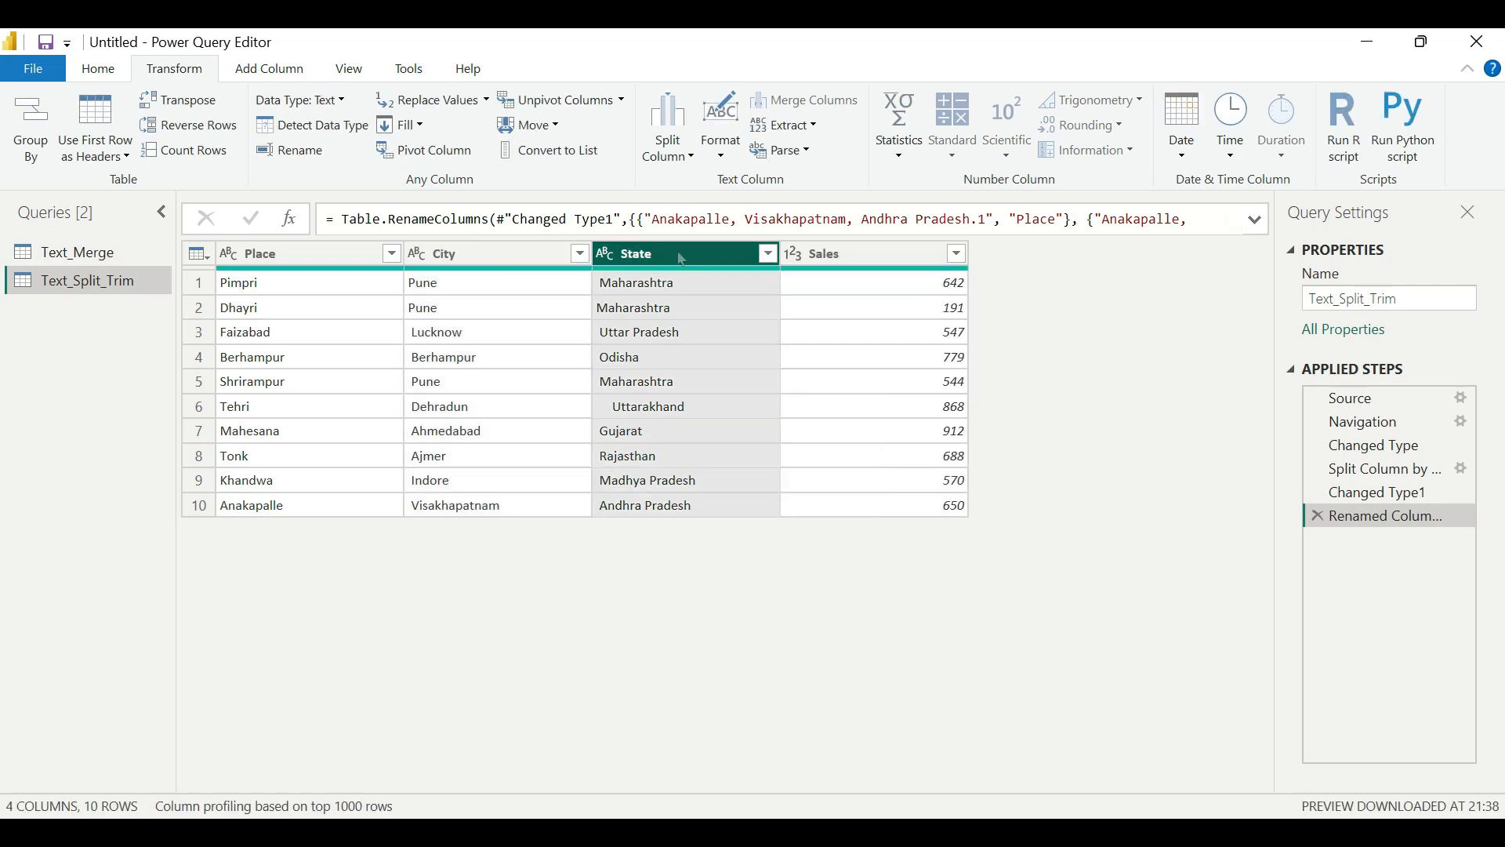
Close Power Query Editor and apply the query changes.
left_click(118, 70)
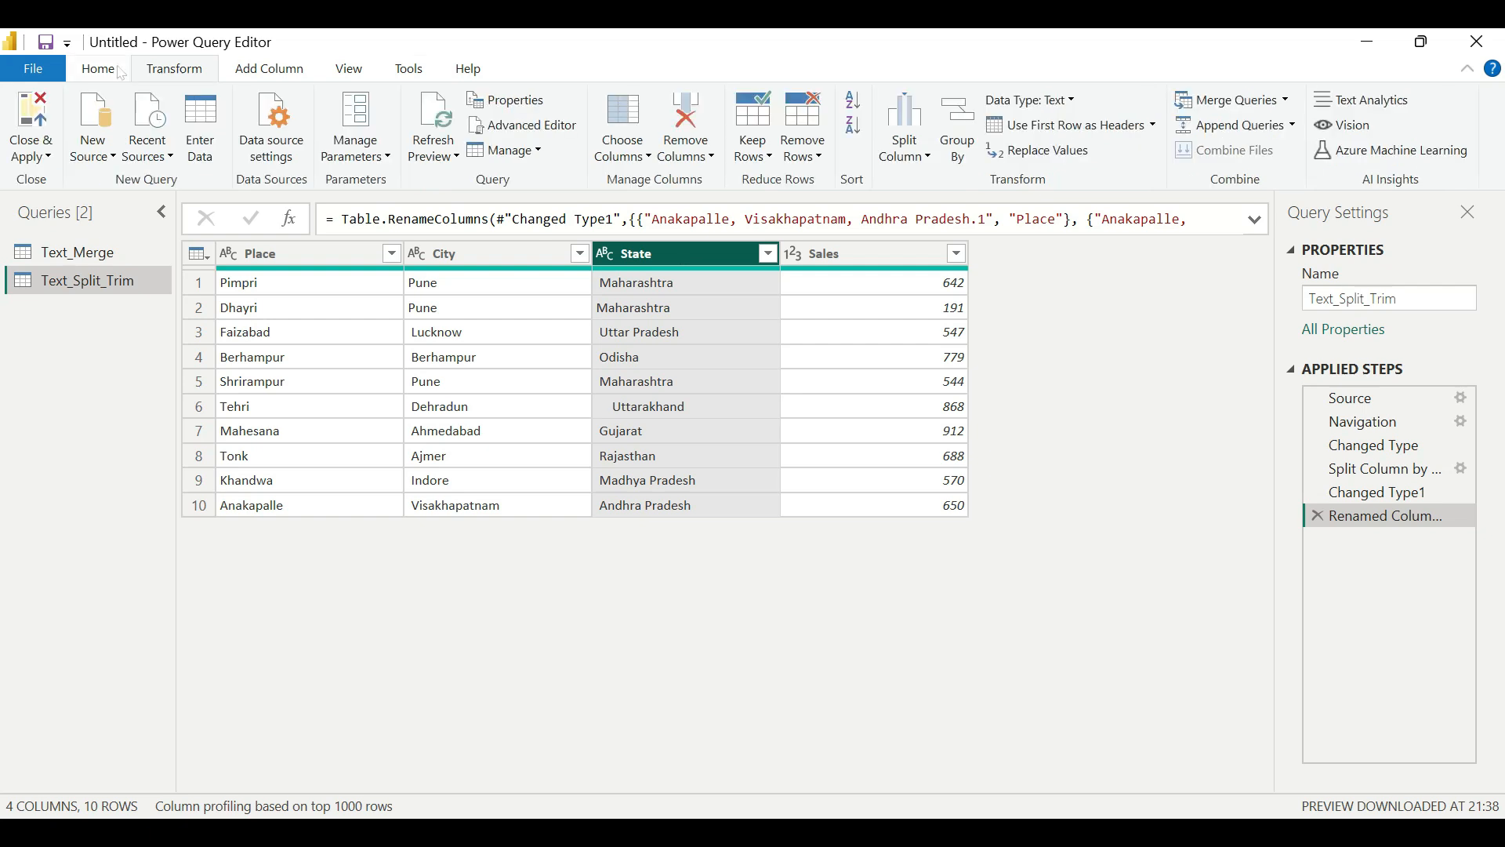
left_click(32, 150)
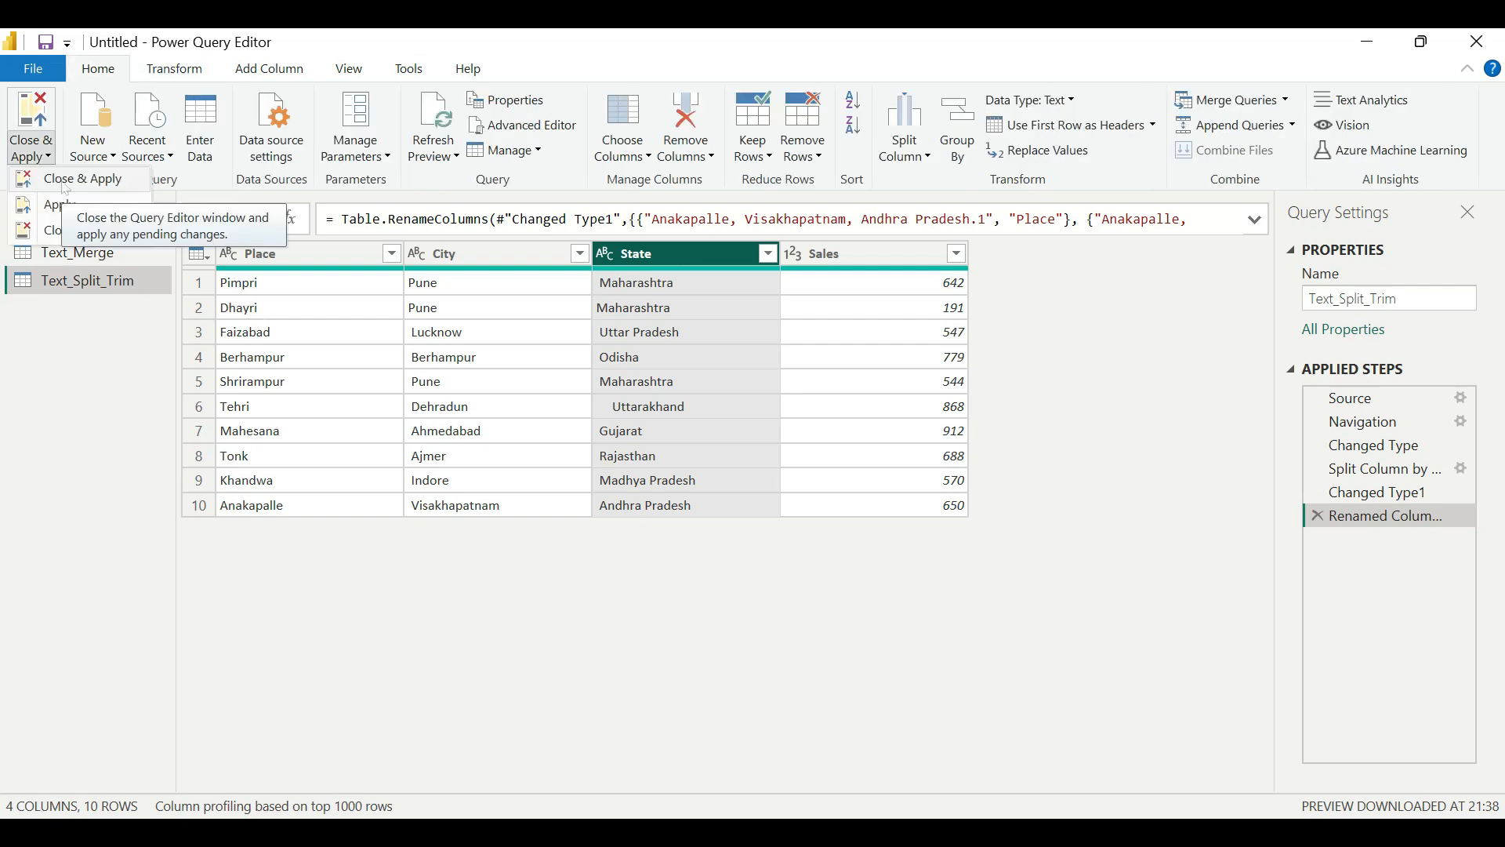
left_click(65, 187)
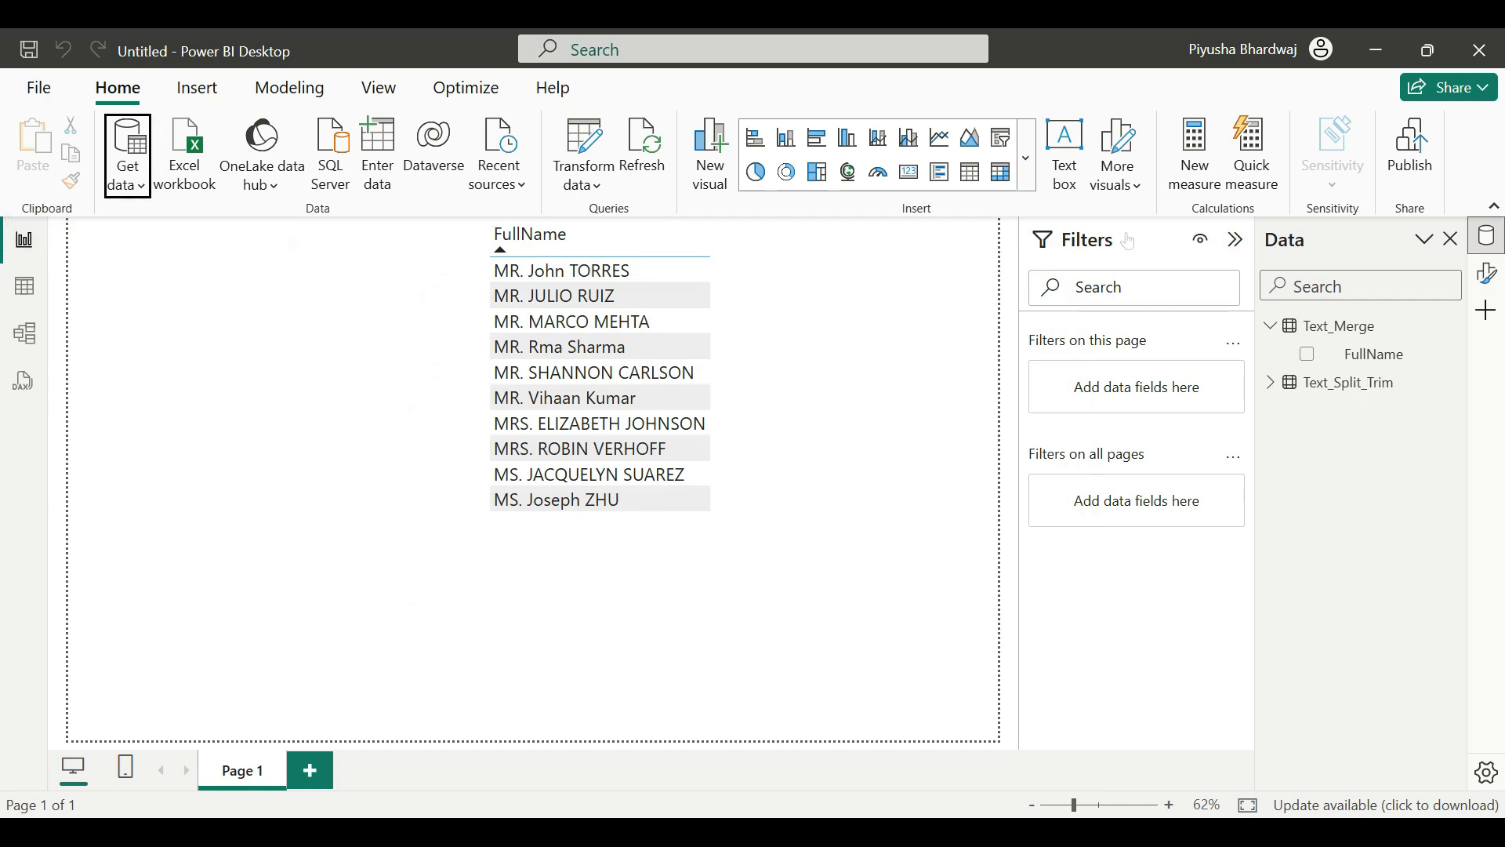
Collapse Text_Merge, expand Text_Split_Trim in the Data pane, and collapse the Filters pane.
left_click(1270, 325)
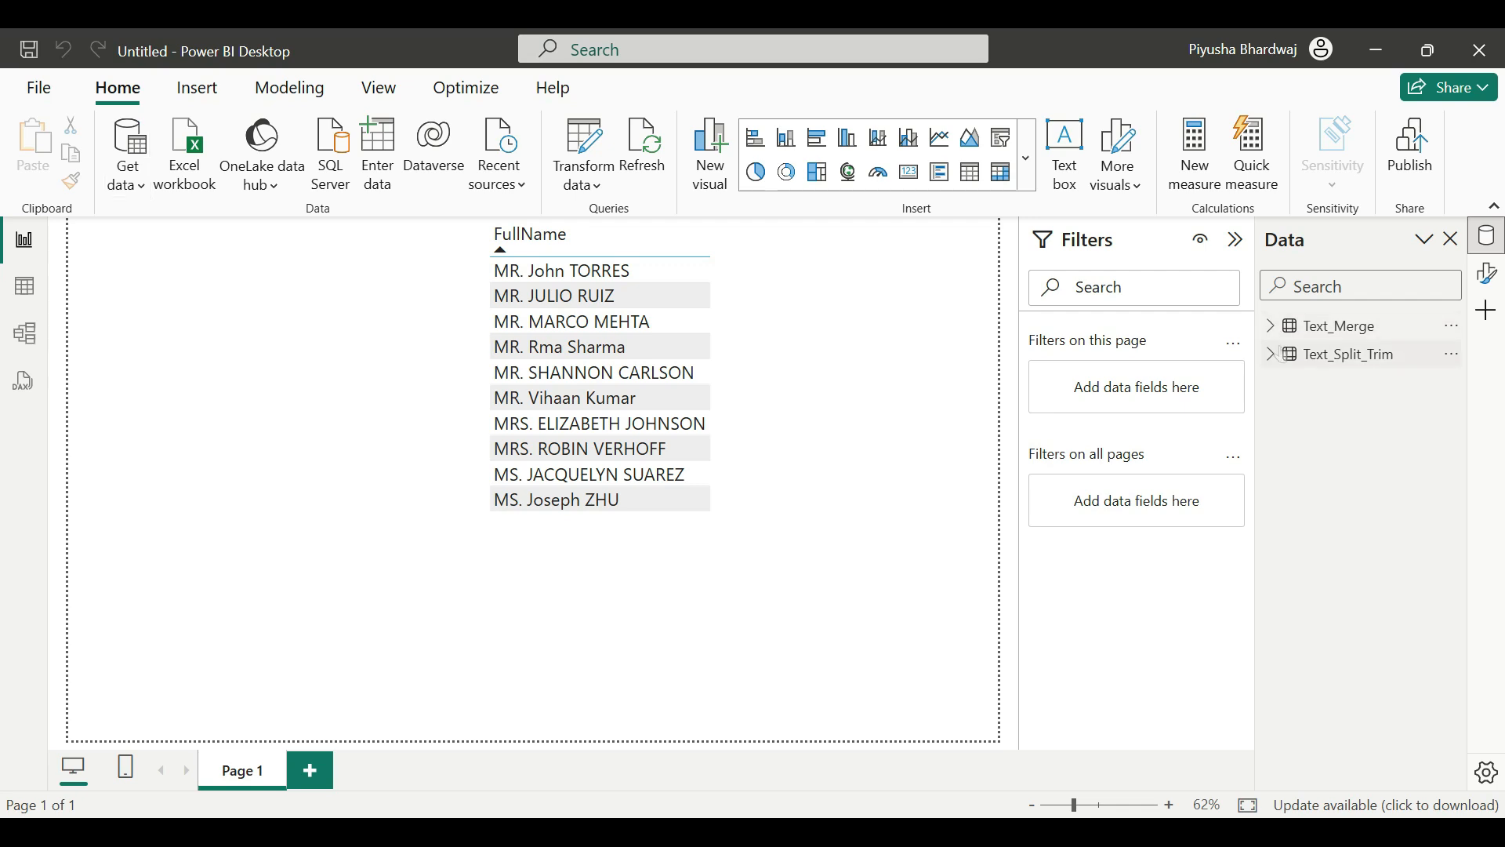
left_click(1270, 354)
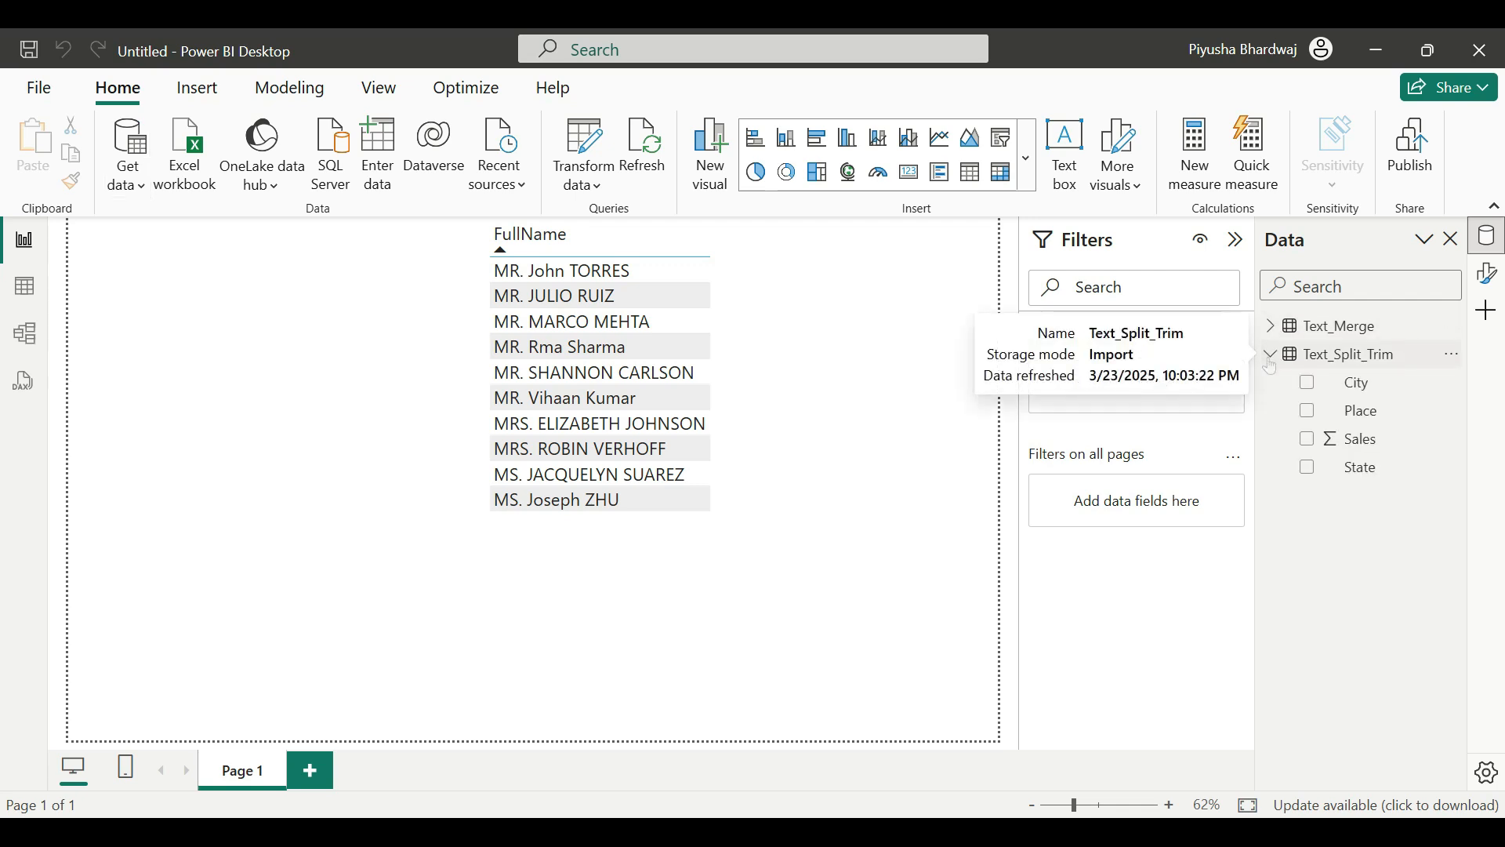
left_click(1239, 242)
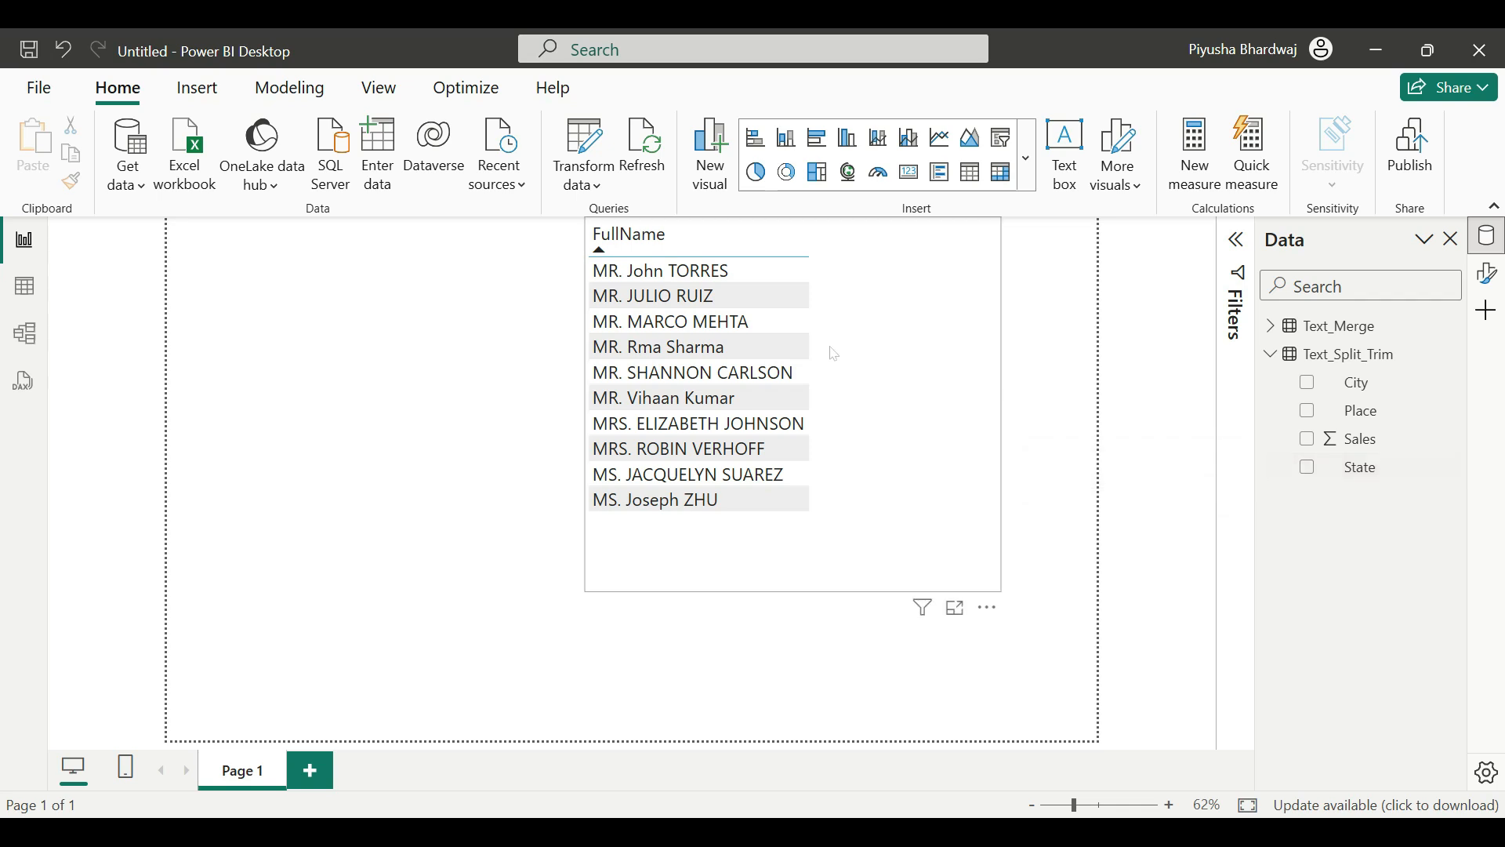
Build a new visual from City and Sales and make it a clustered bar chart.
left_click(854, 370)
left_click(479, 360)
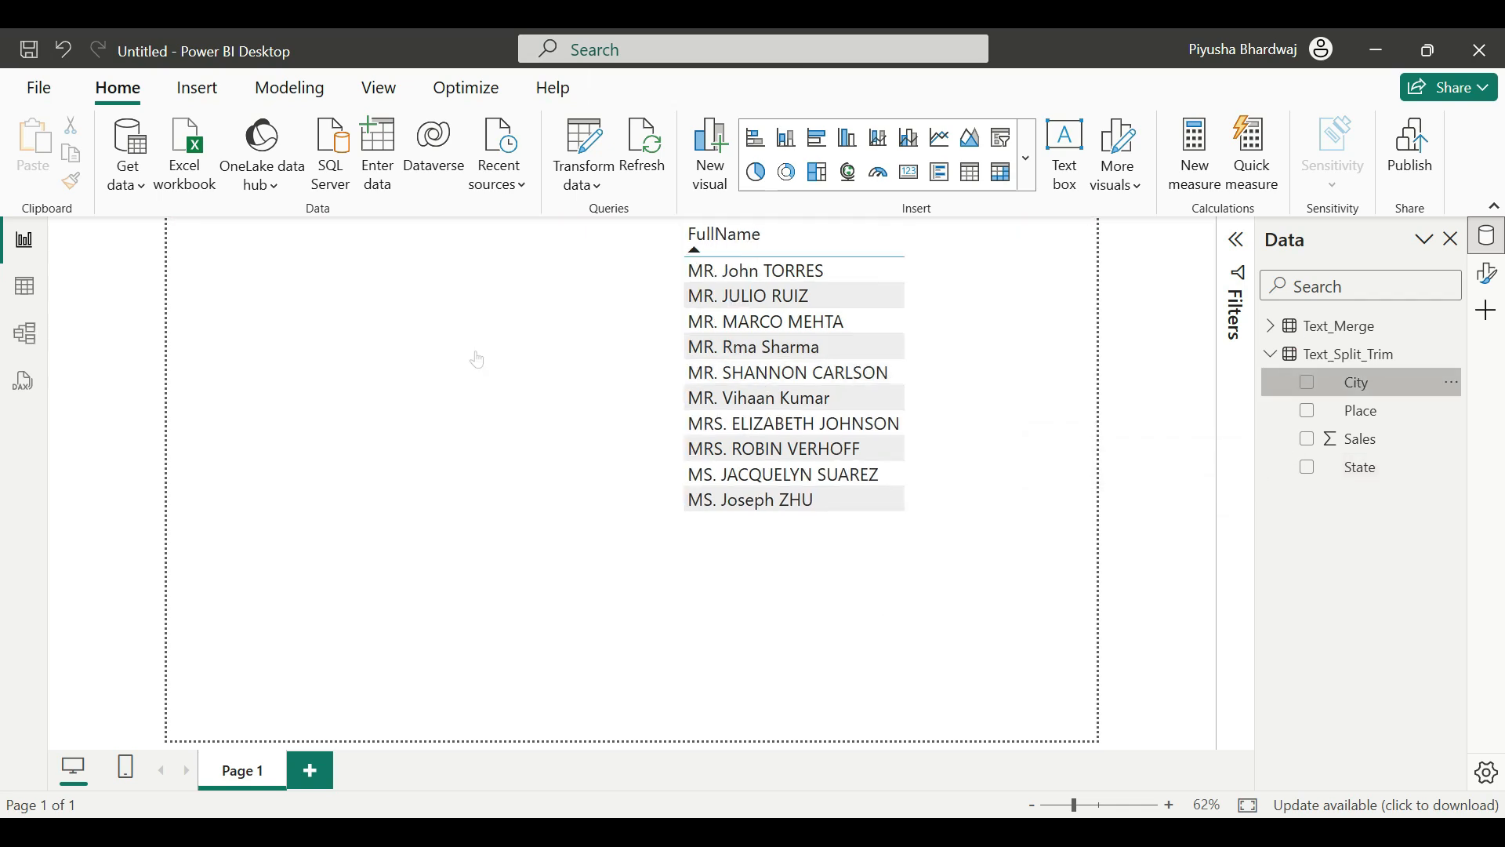
left_click_drag(1355, 382, 476, 359)
left_click_drag(1351, 446, 410, 389)
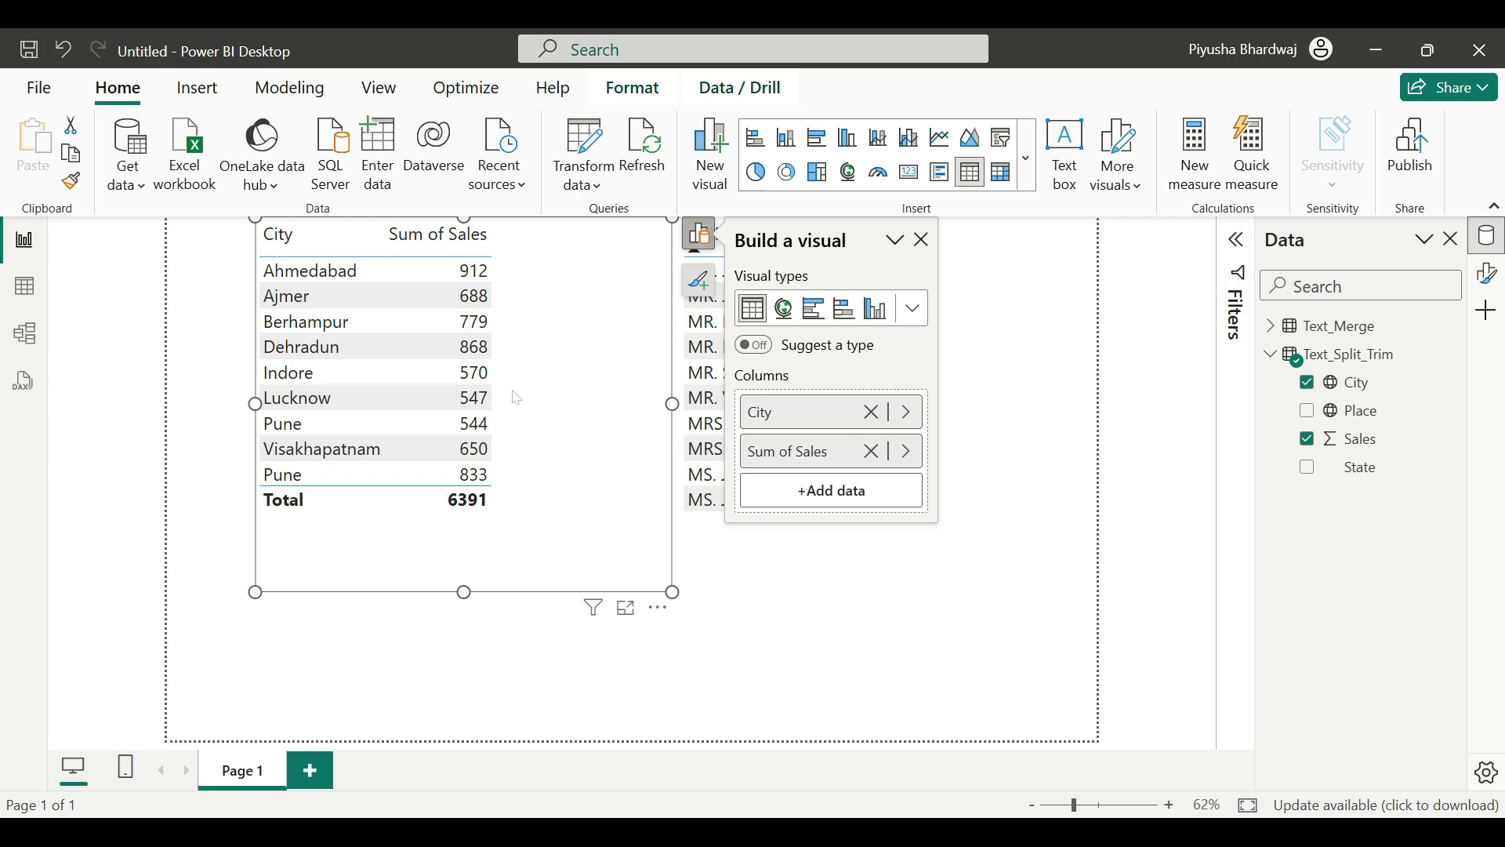
left_click(820, 149)
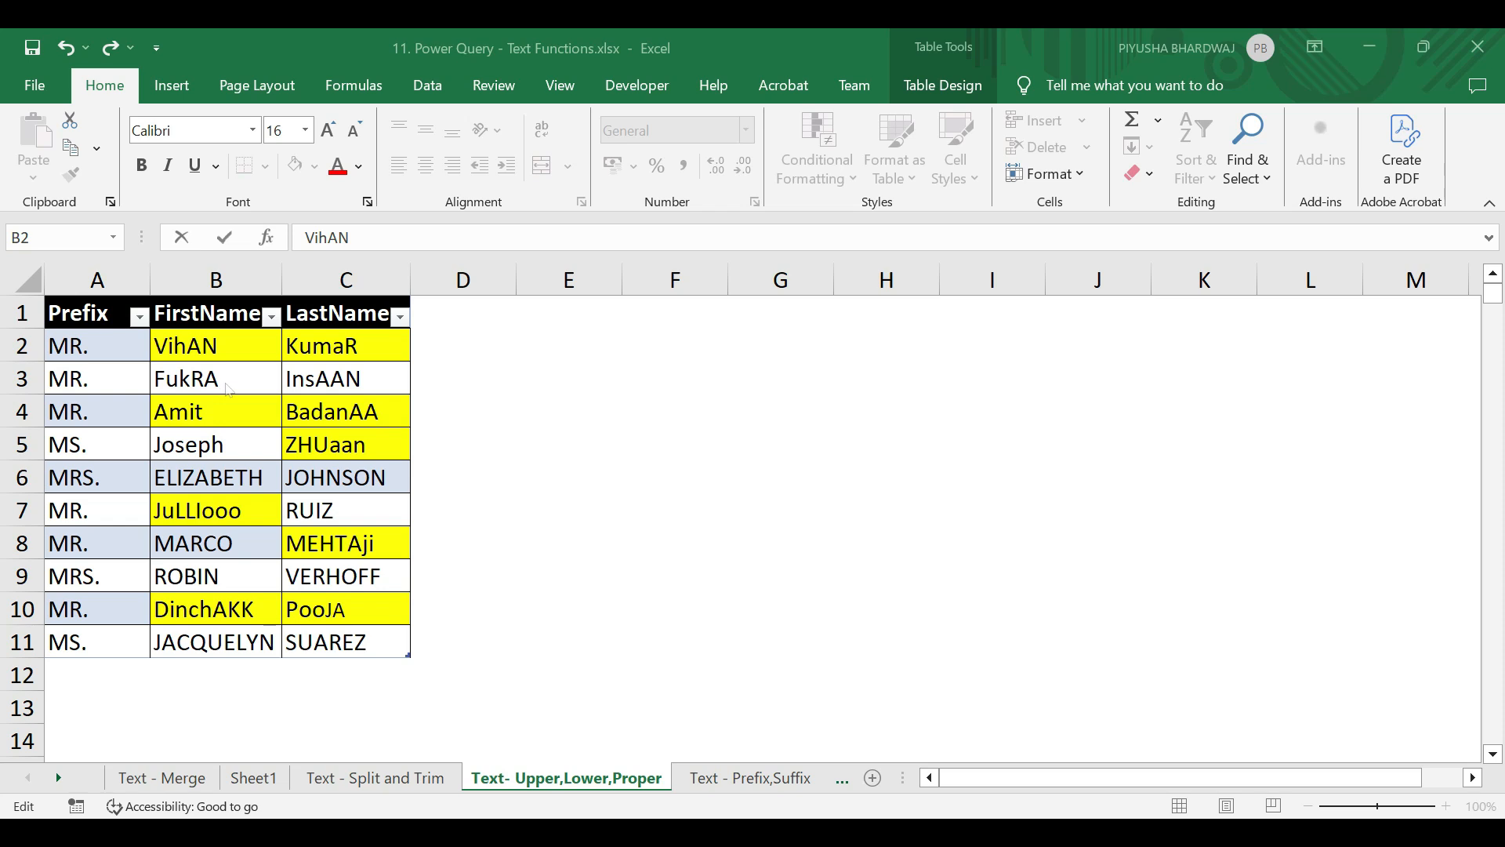
Retype the B3 first name in mixed capitals and select the table's name under Table Design.
double_click(224, 380)
left_click_drag(221, 380, 191, 380)
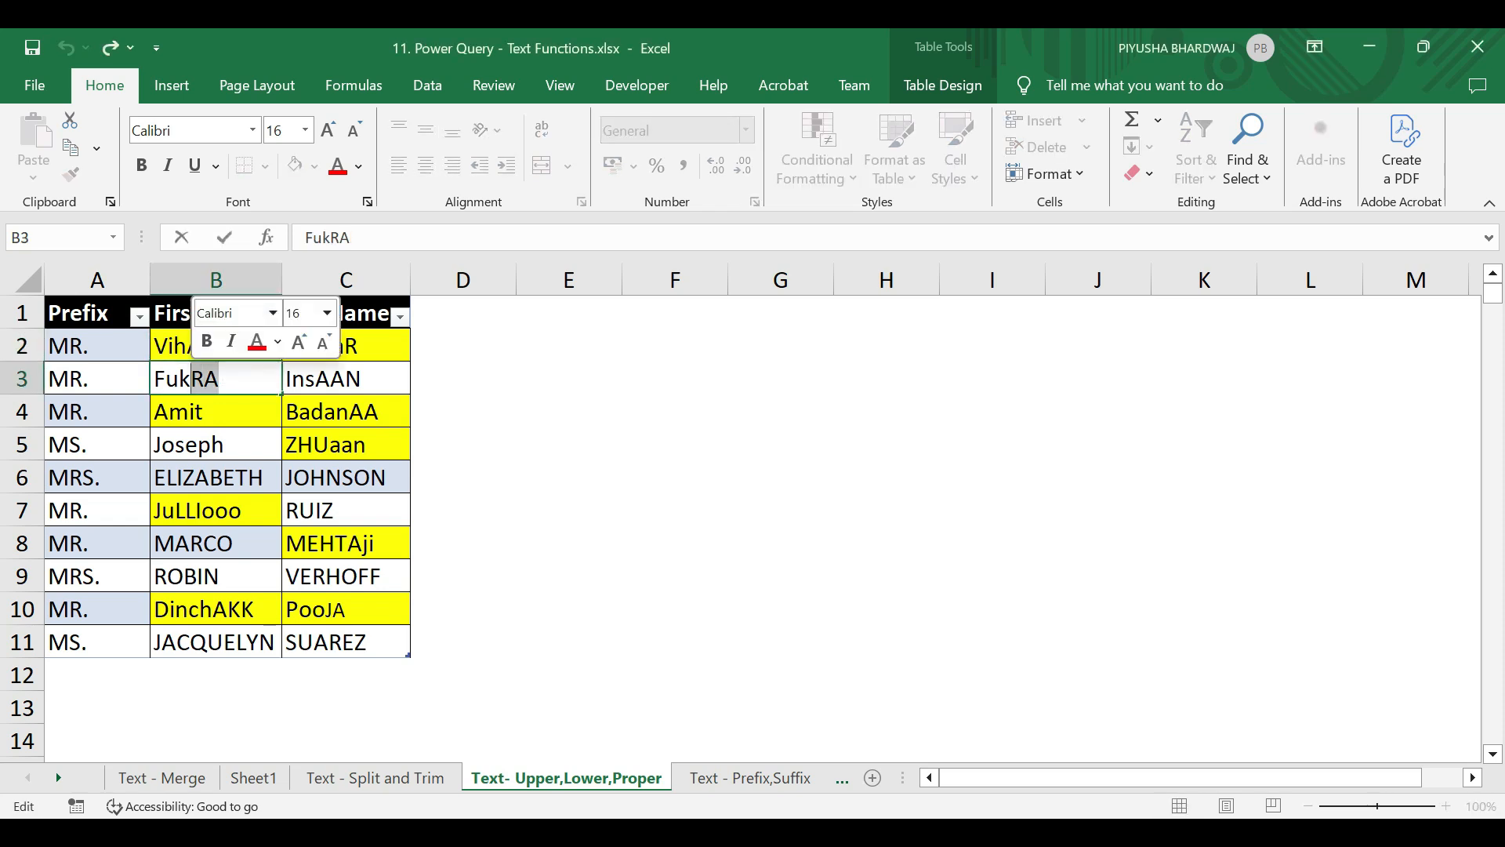
left_click(385, 386)
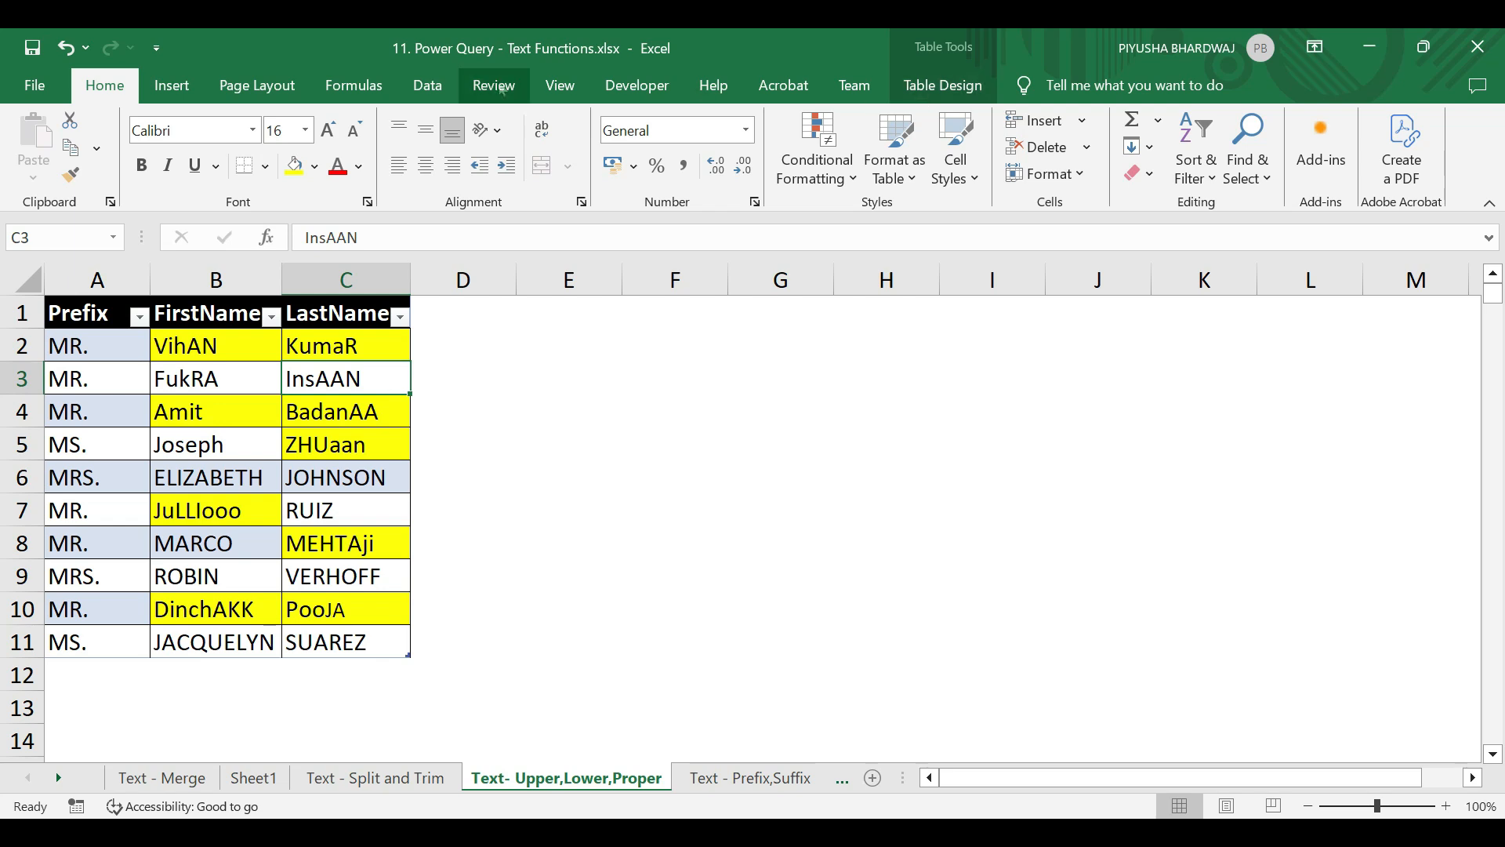
left_click(972, 92)
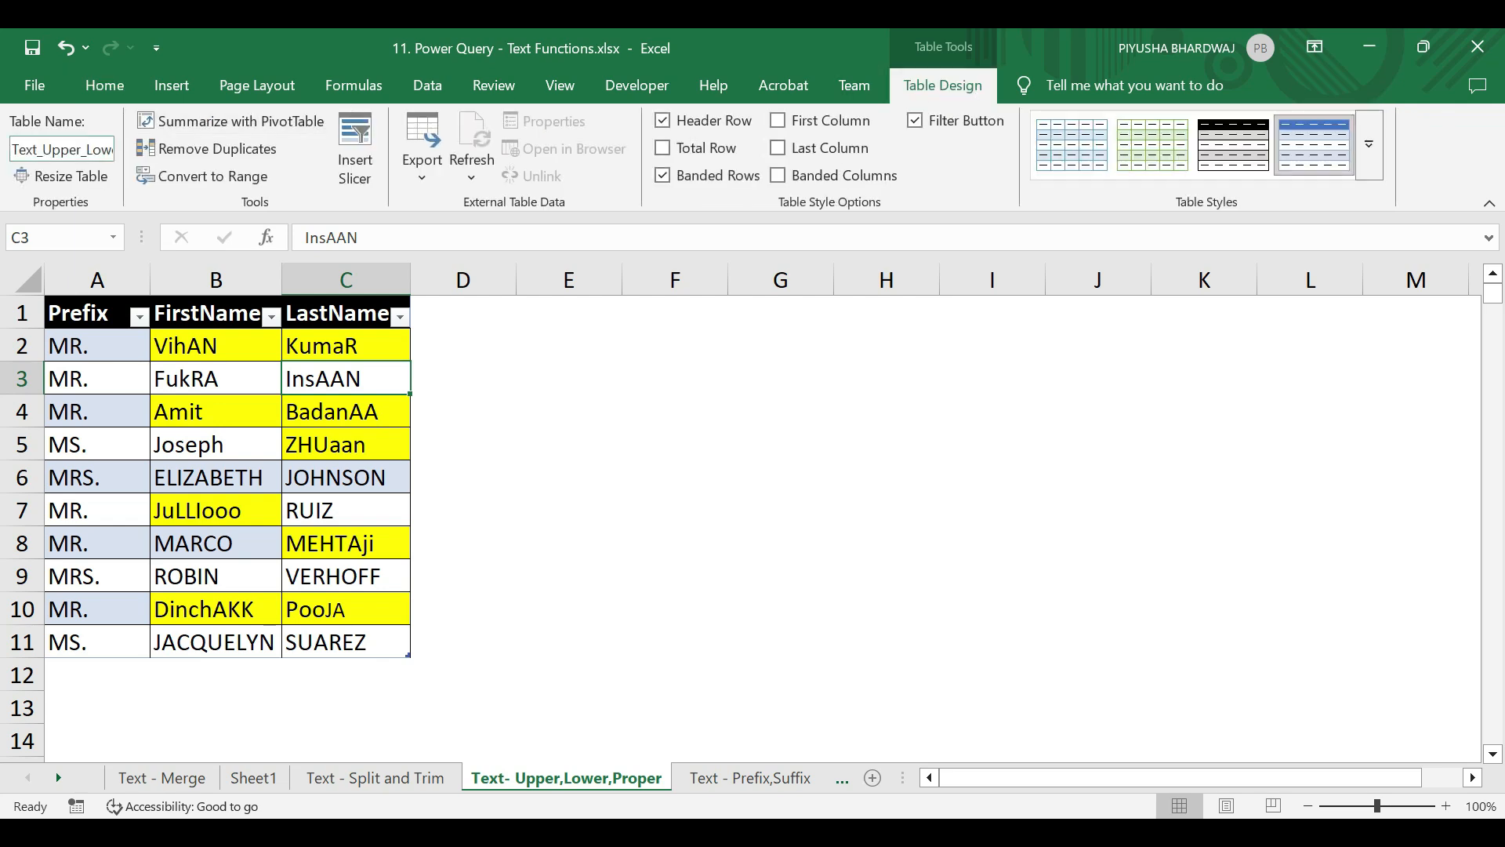
left_click(61, 149)
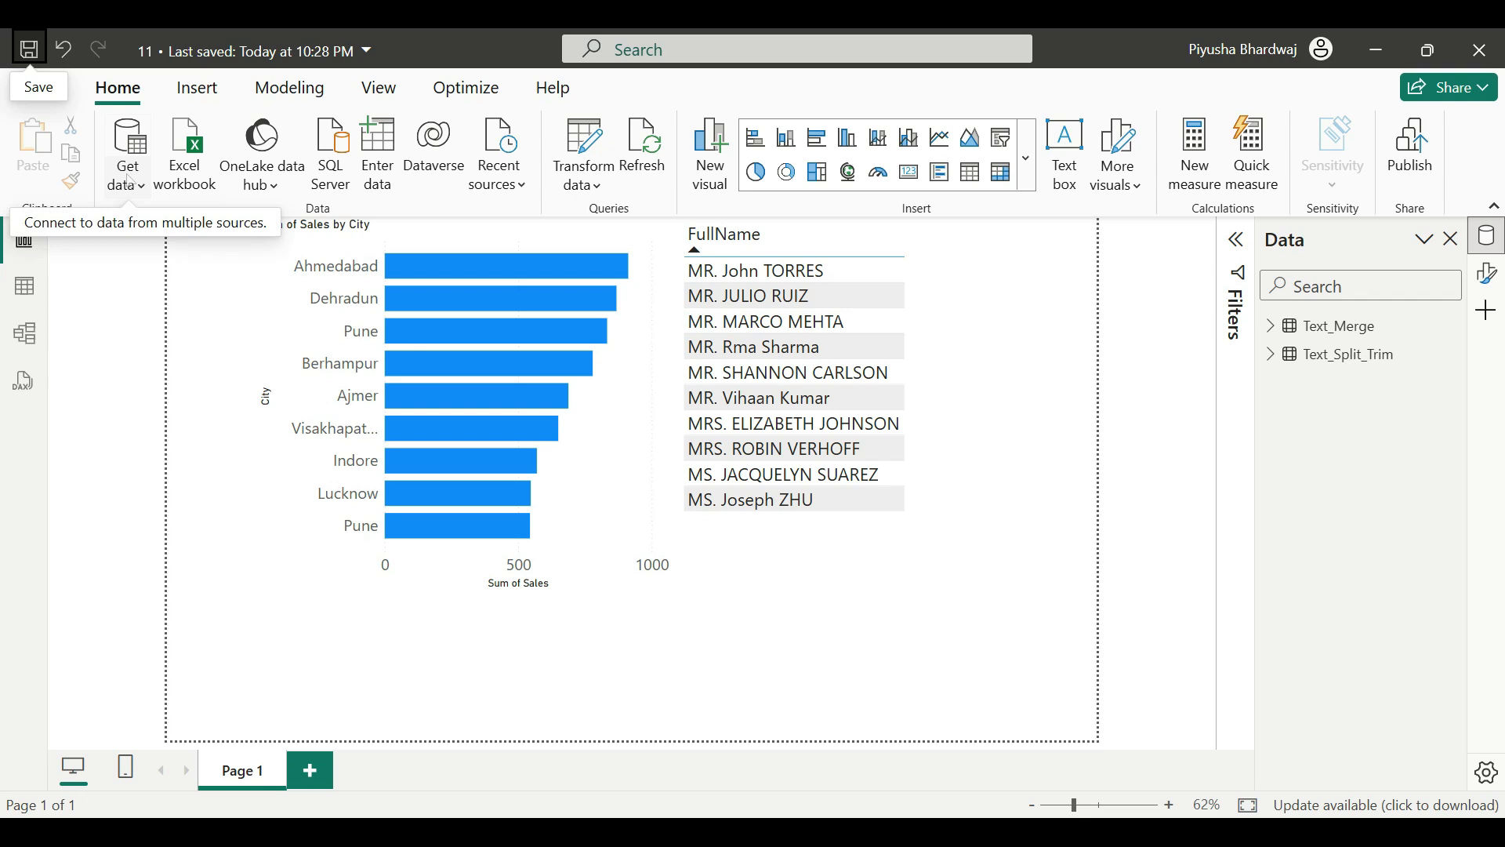
Import the Text_Upper_Lower table from 11. Power Query - Text Functions.xlsx for transforming.
left_click(186, 157)
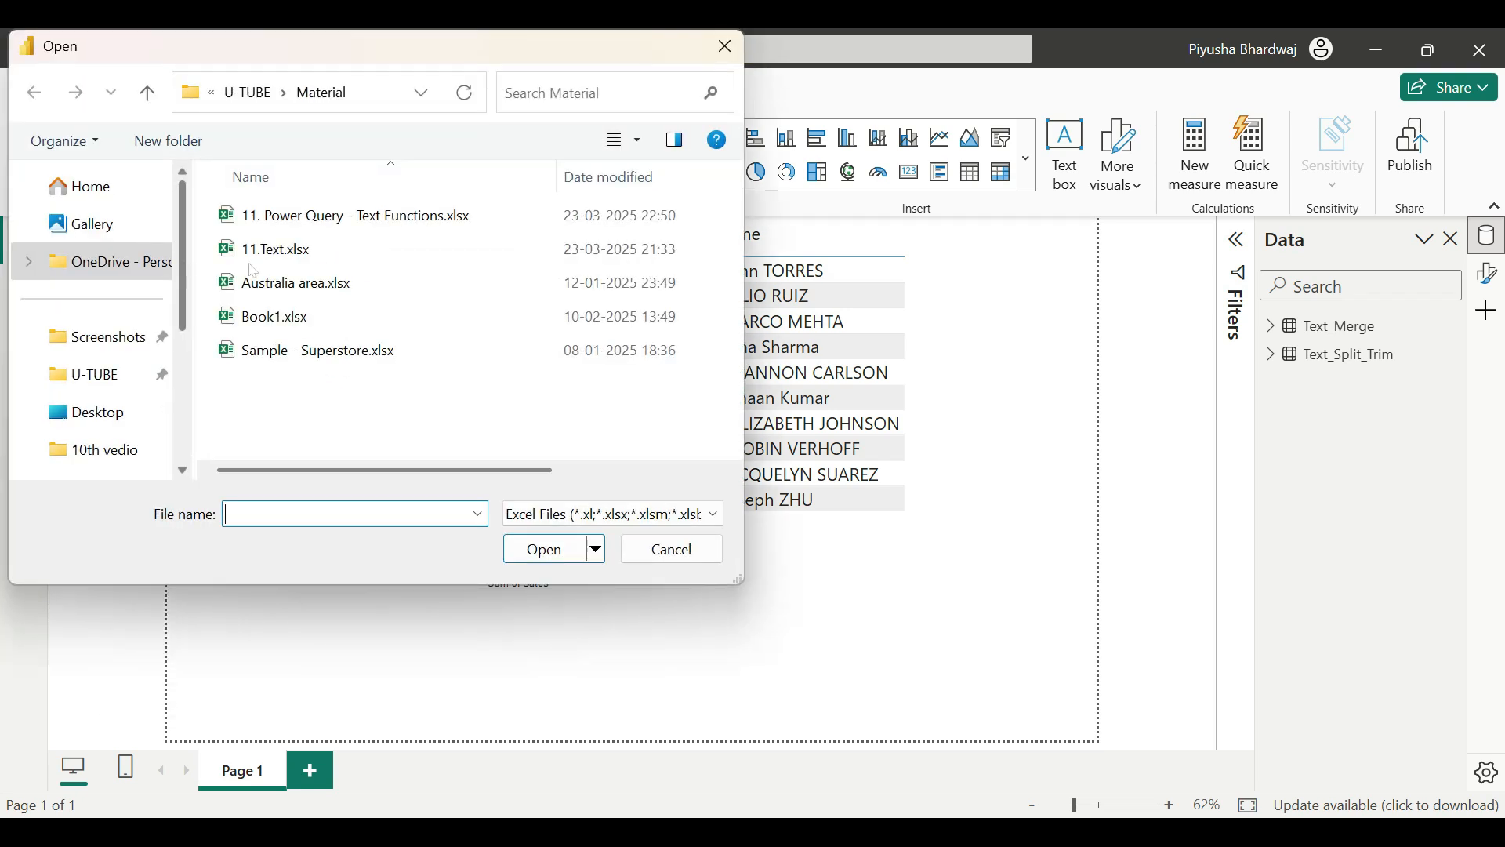
left_click(329, 216)
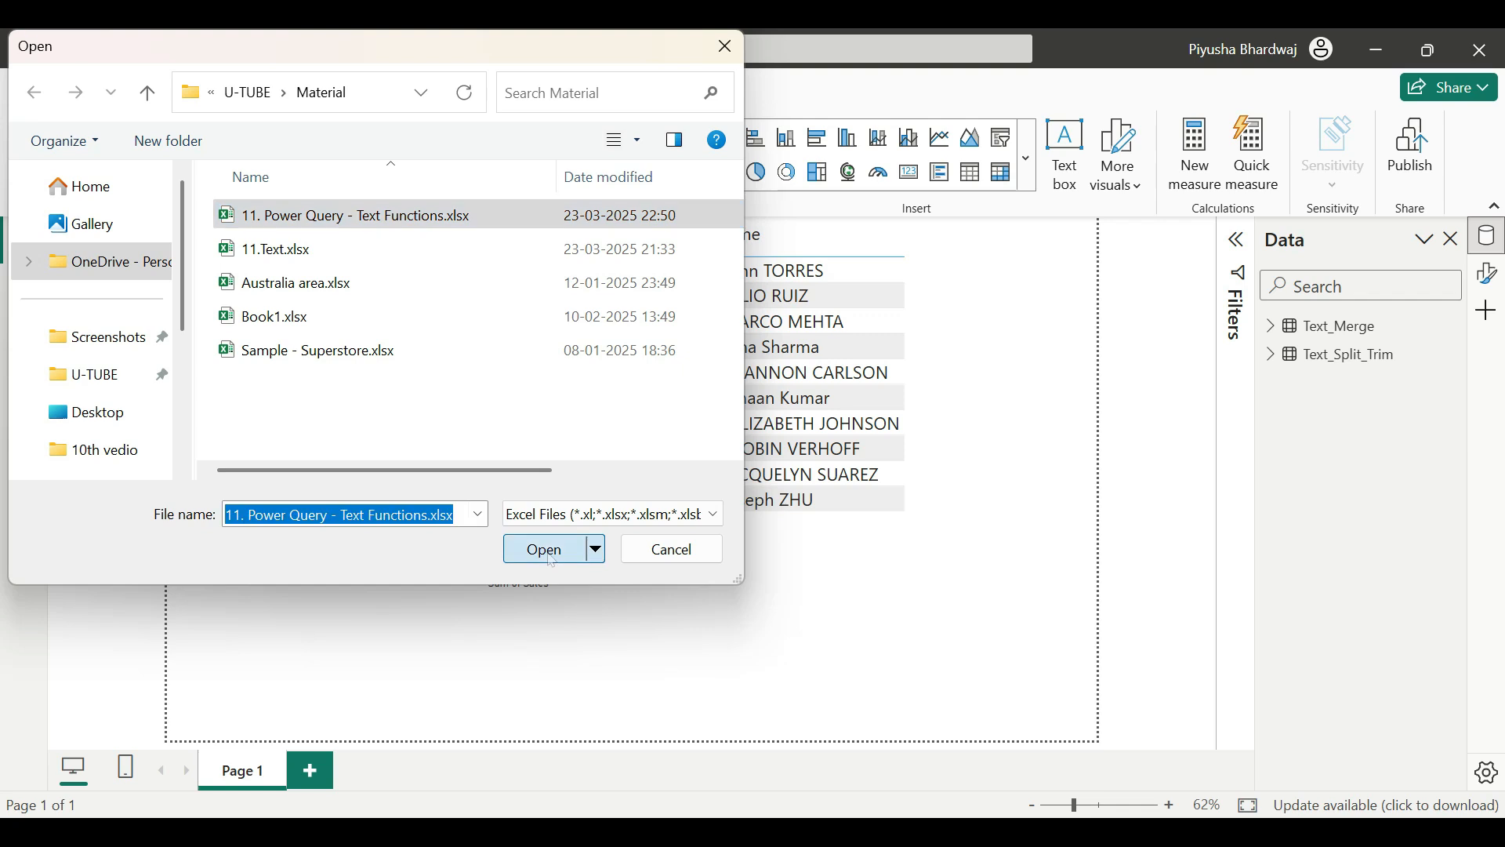
left_click(552, 553)
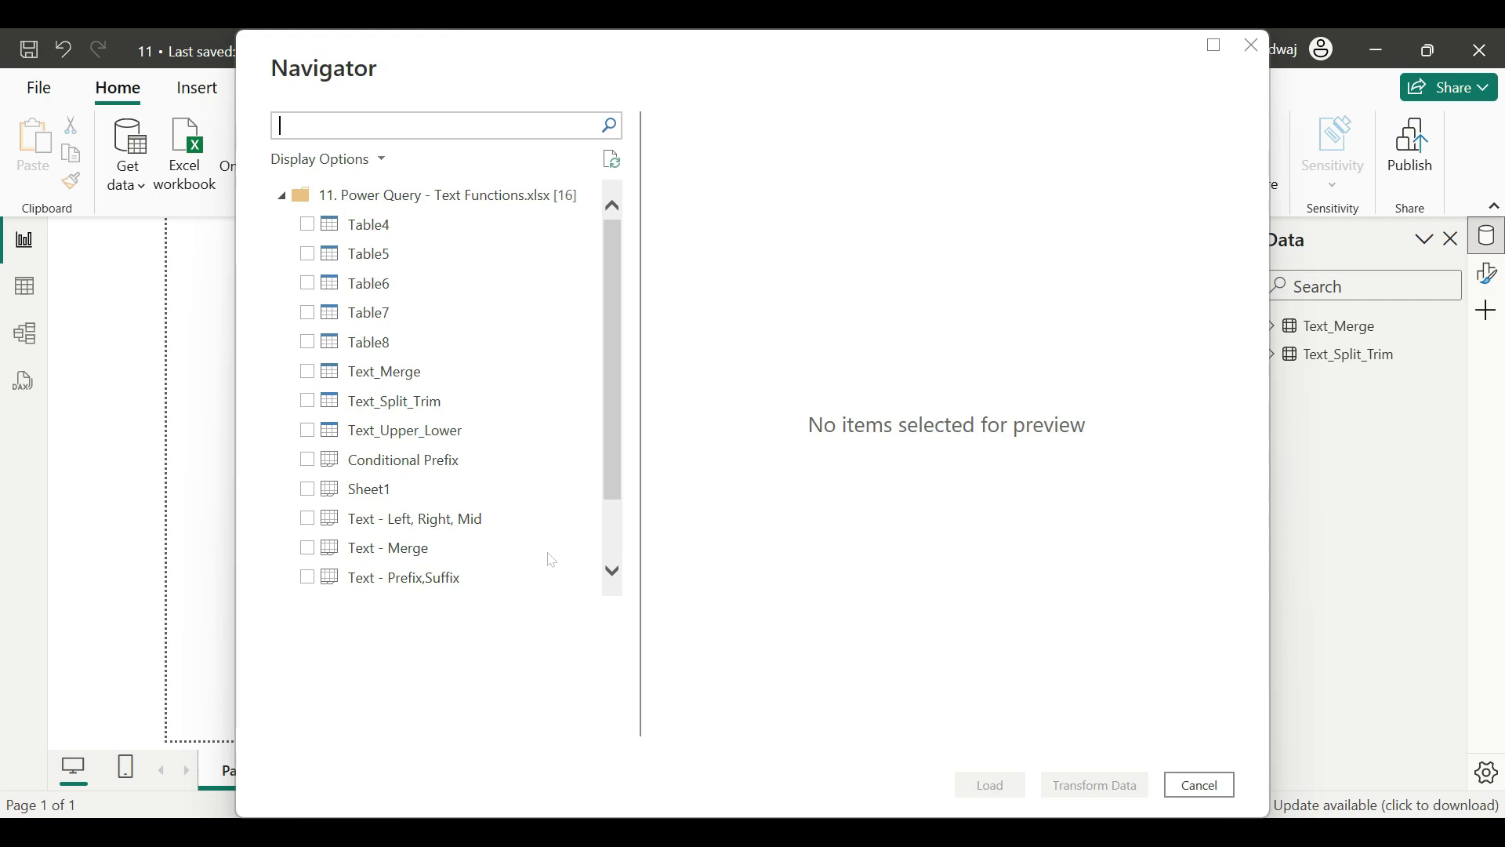
left_click(308, 435)
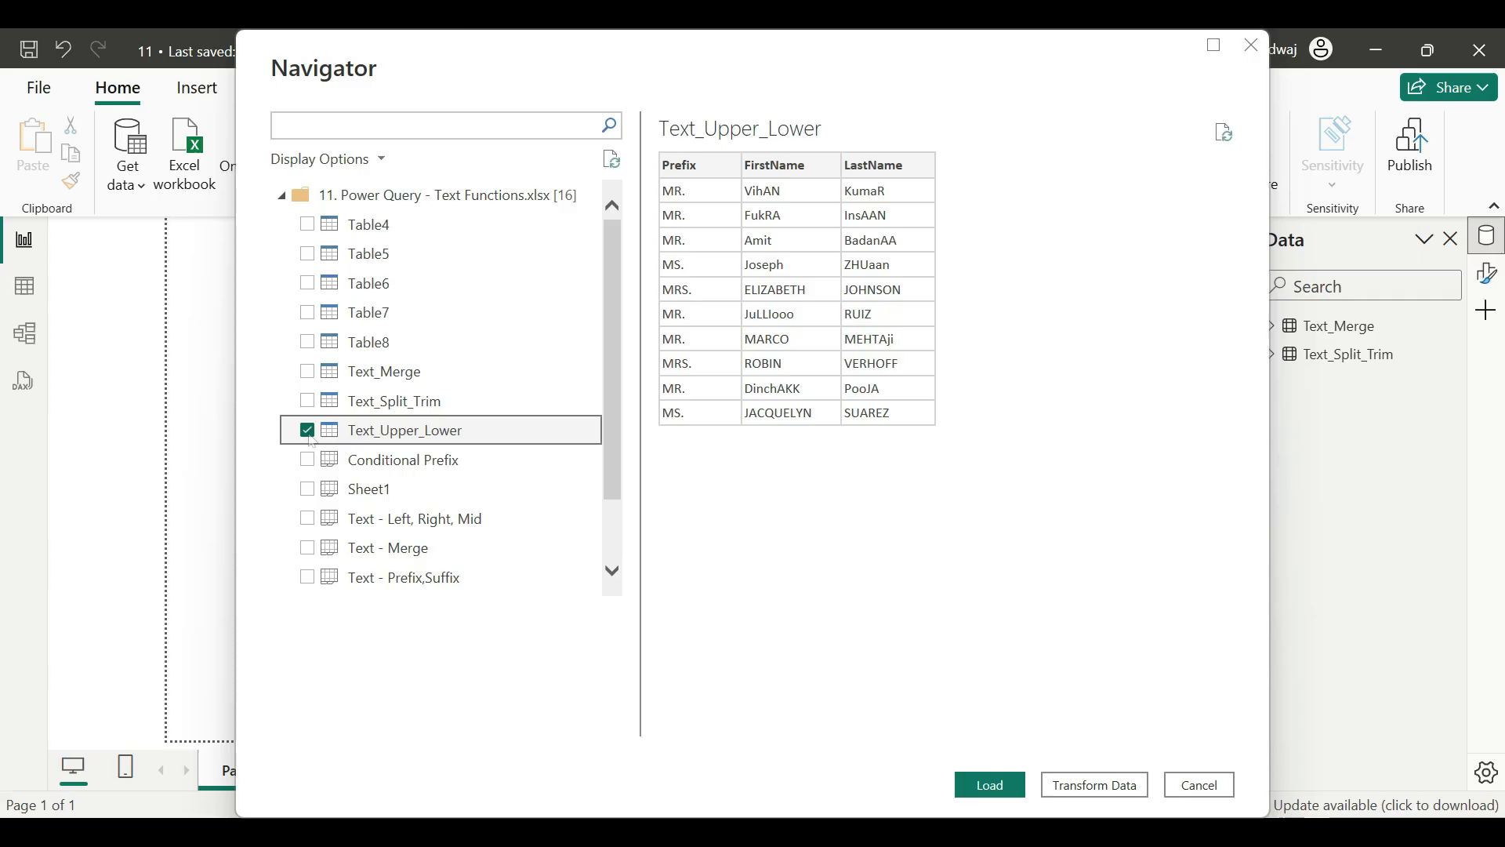
left_click(1118, 787)
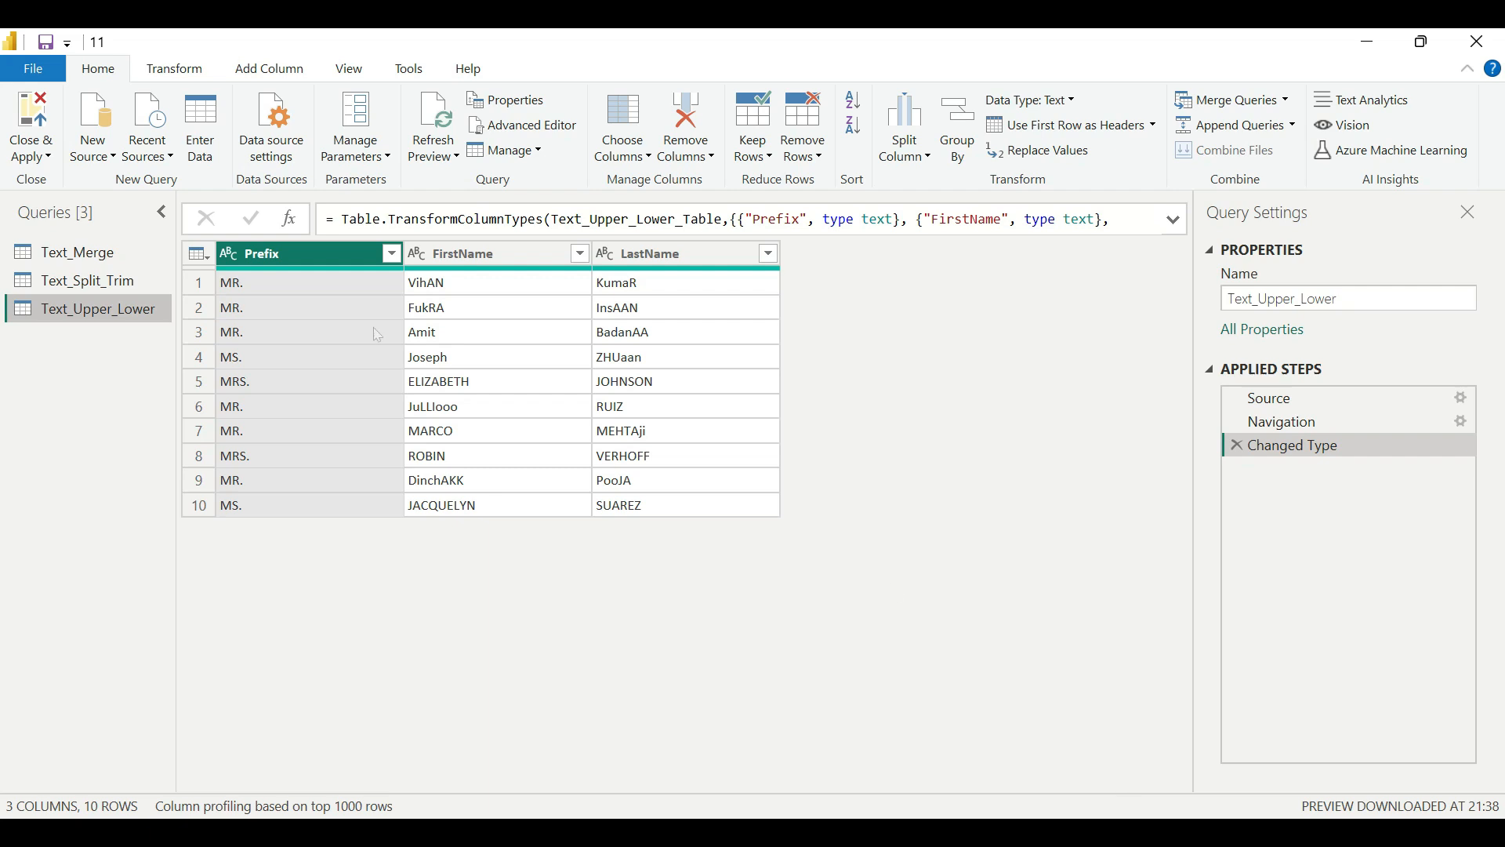
Select the FirstName and LastName columns and open the Transform tab's Format options.
left_click(486, 258)
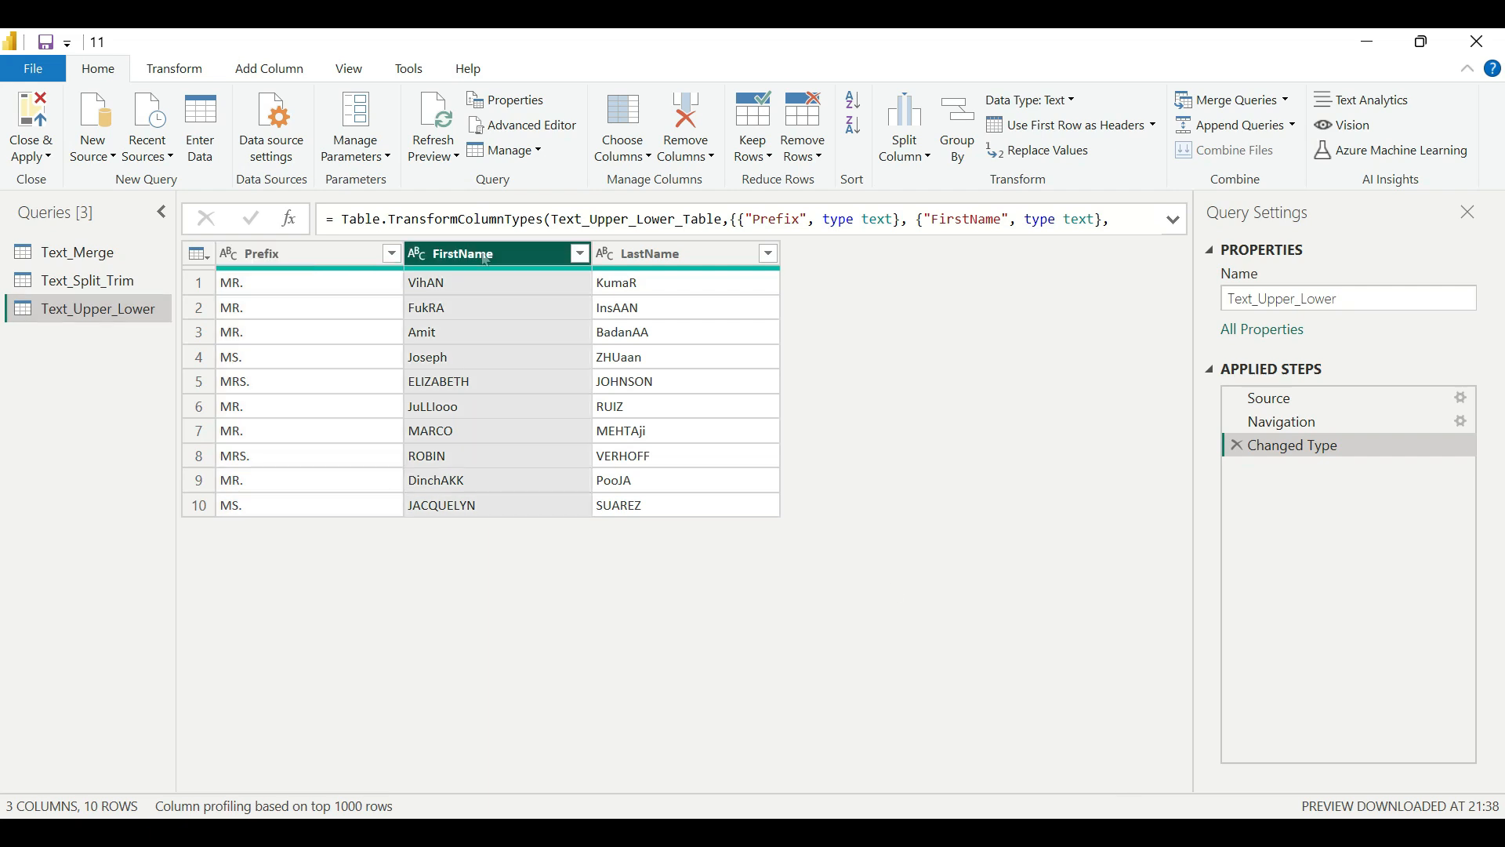
key("ctrl+a")
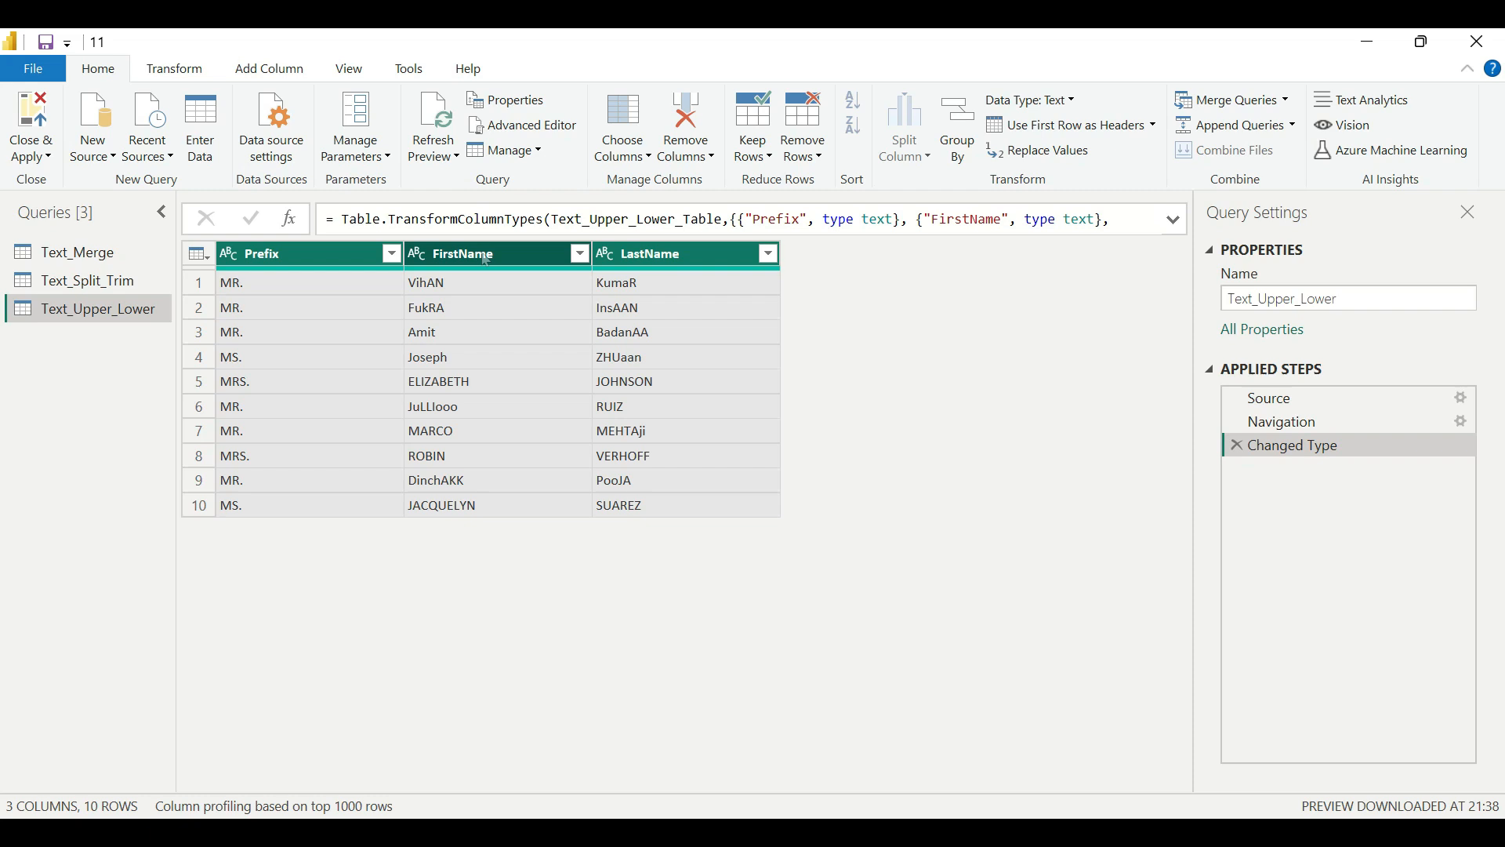
left_click(486, 256)
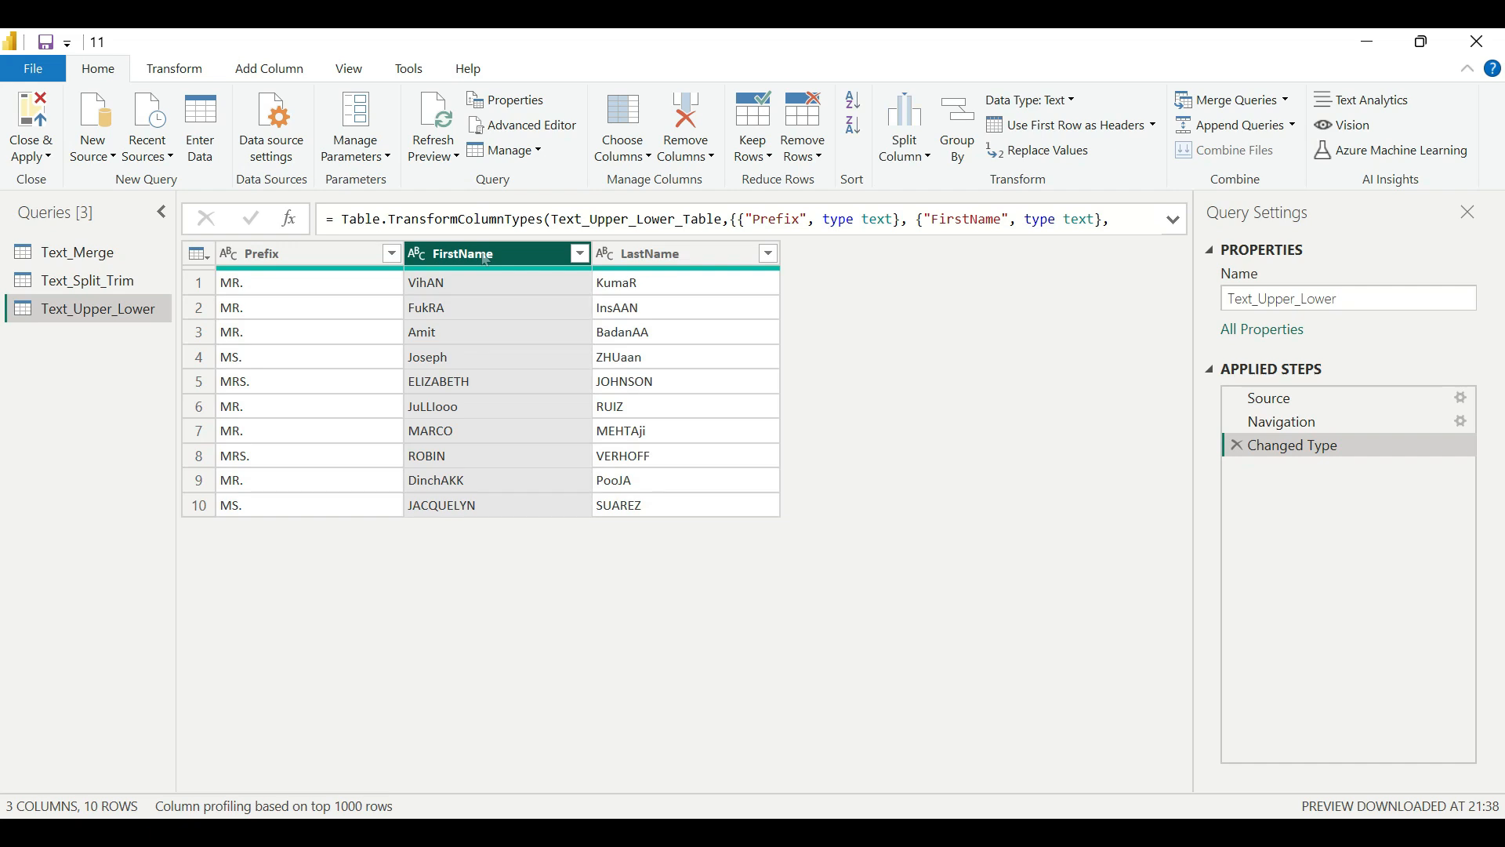
left_click(661, 261, "ctrl")
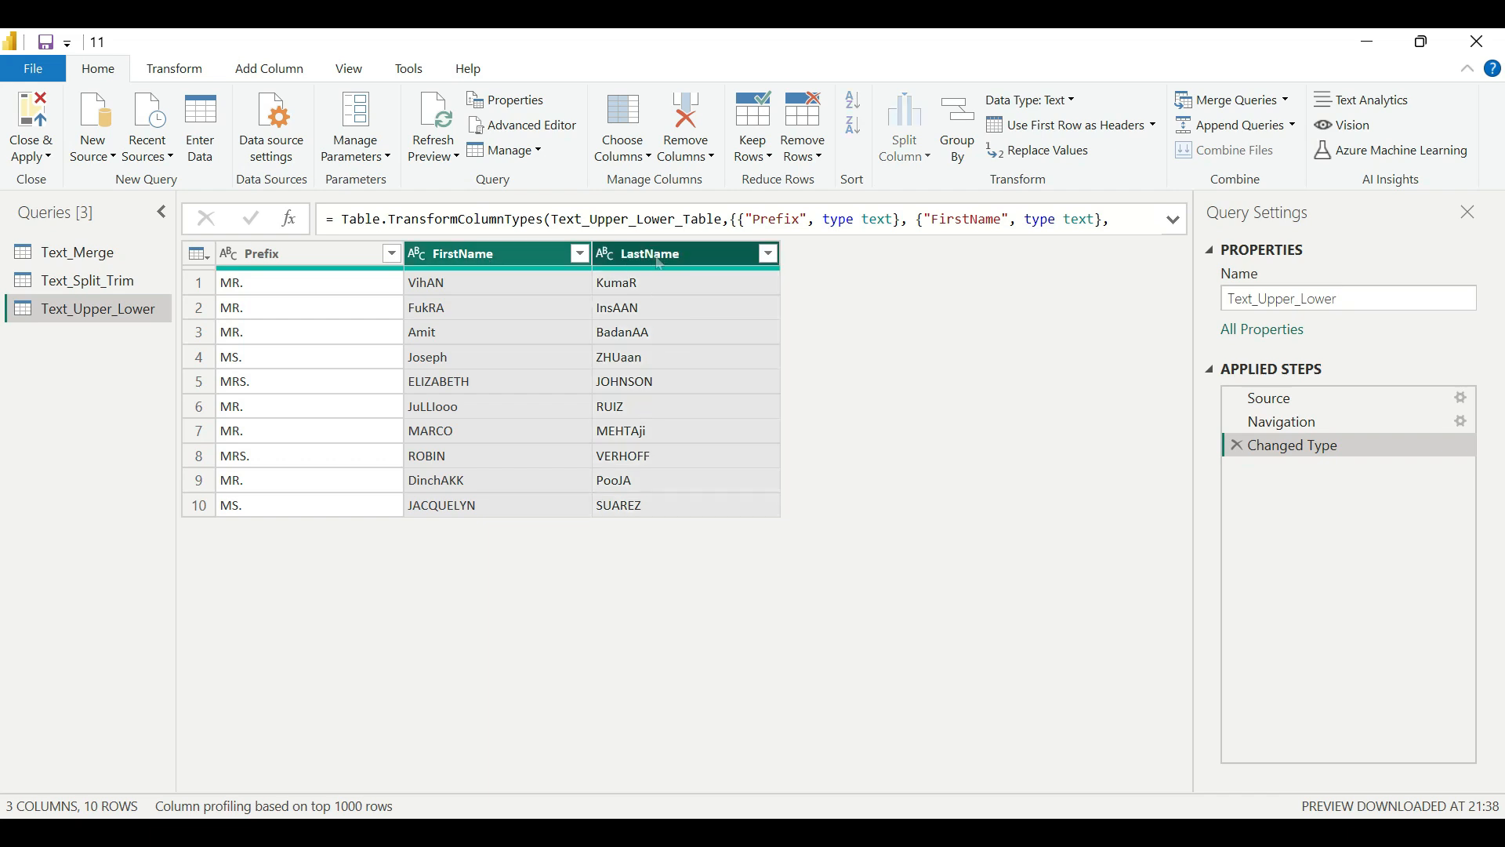
left_click(185, 73)
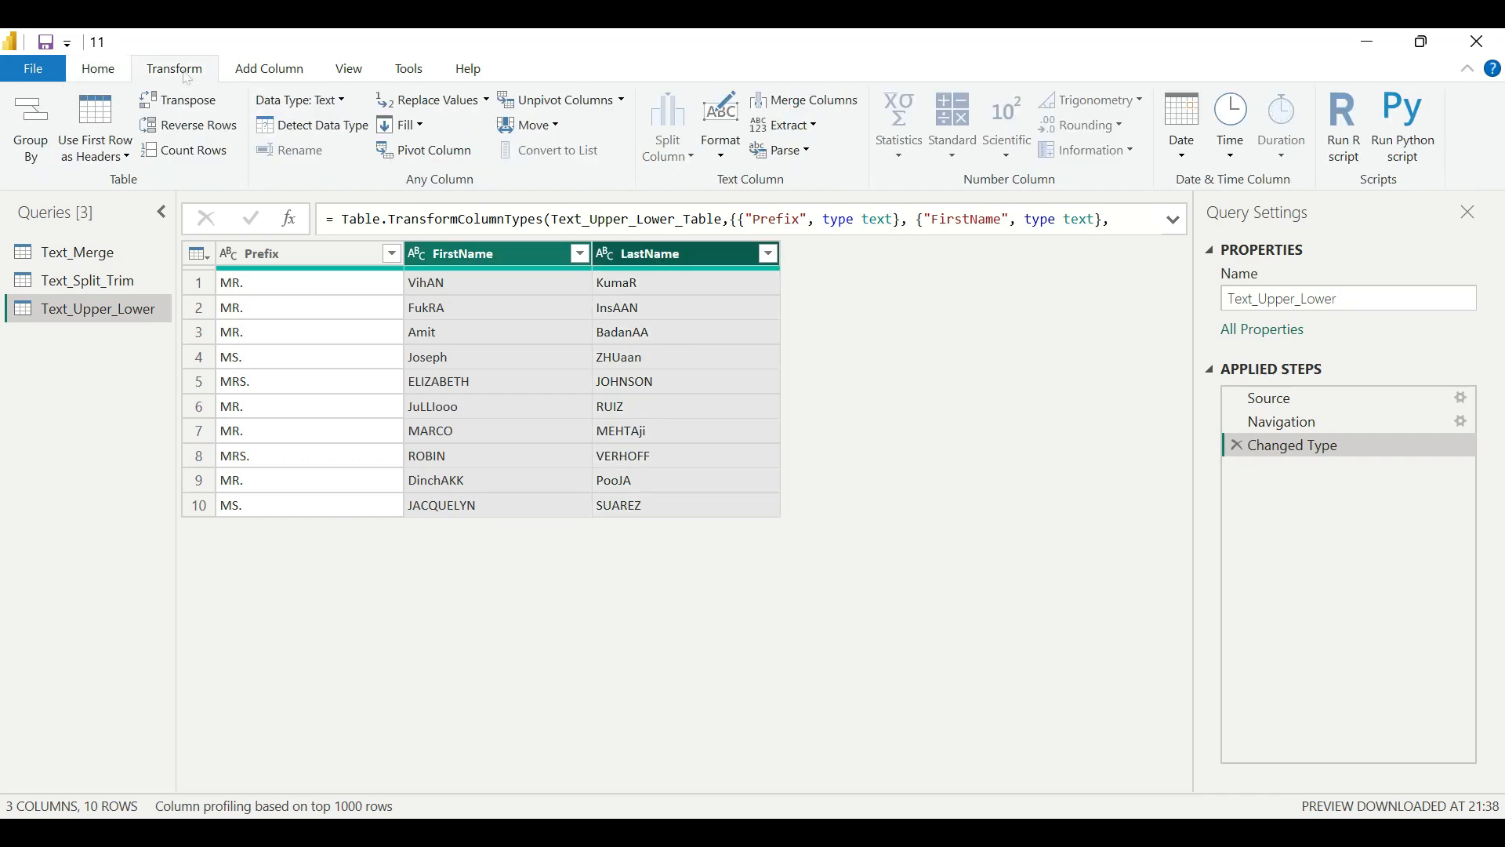
left_click(720, 153)
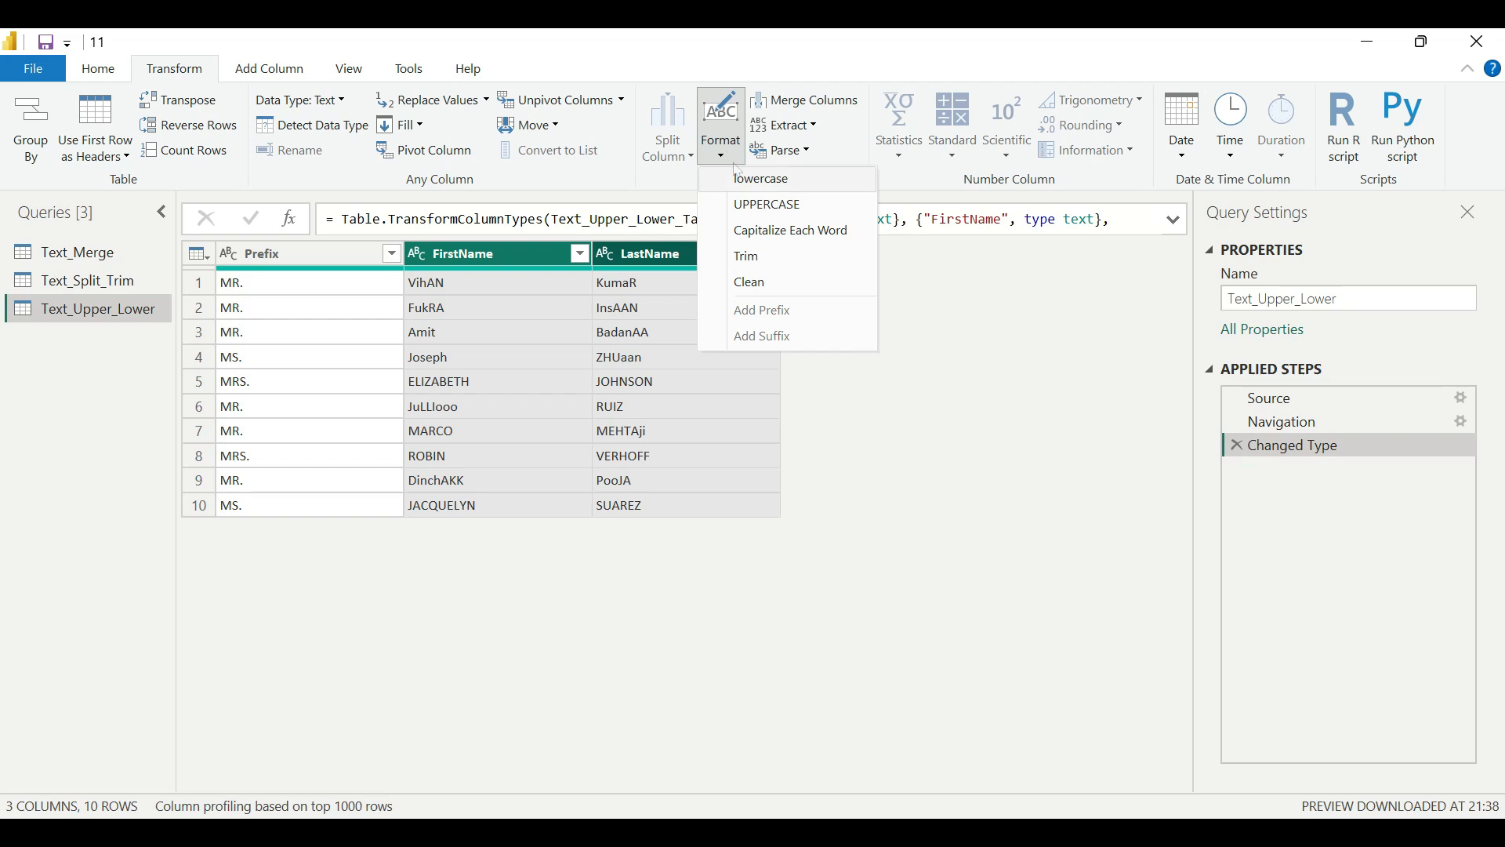
Apply lowercase, then UPPERCASE, then Capitalize Each Word to the FirstName and LastName columns.
left_click(796, 182)
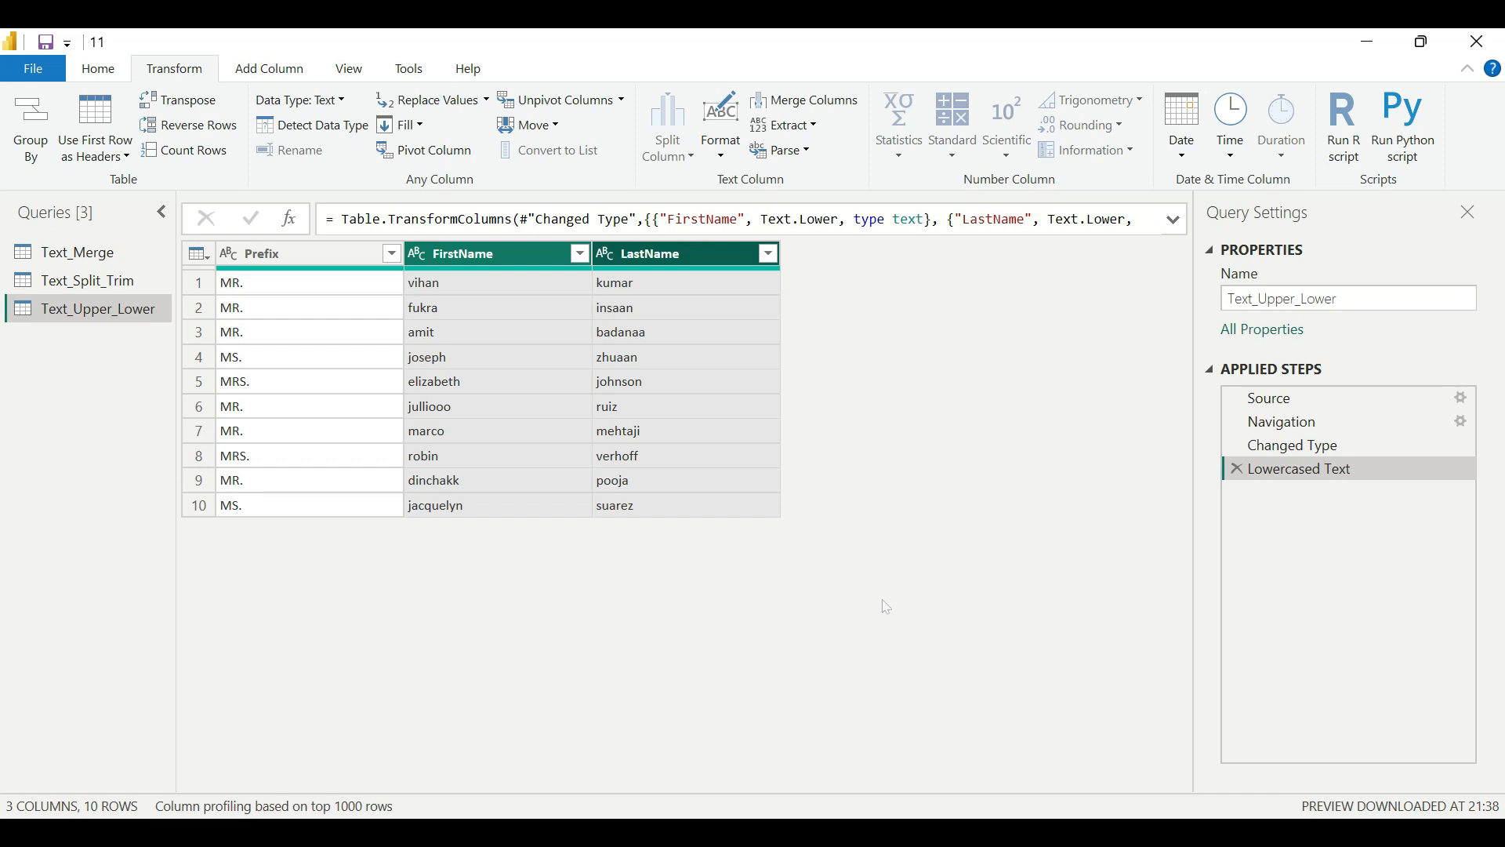
left_click(725, 155)
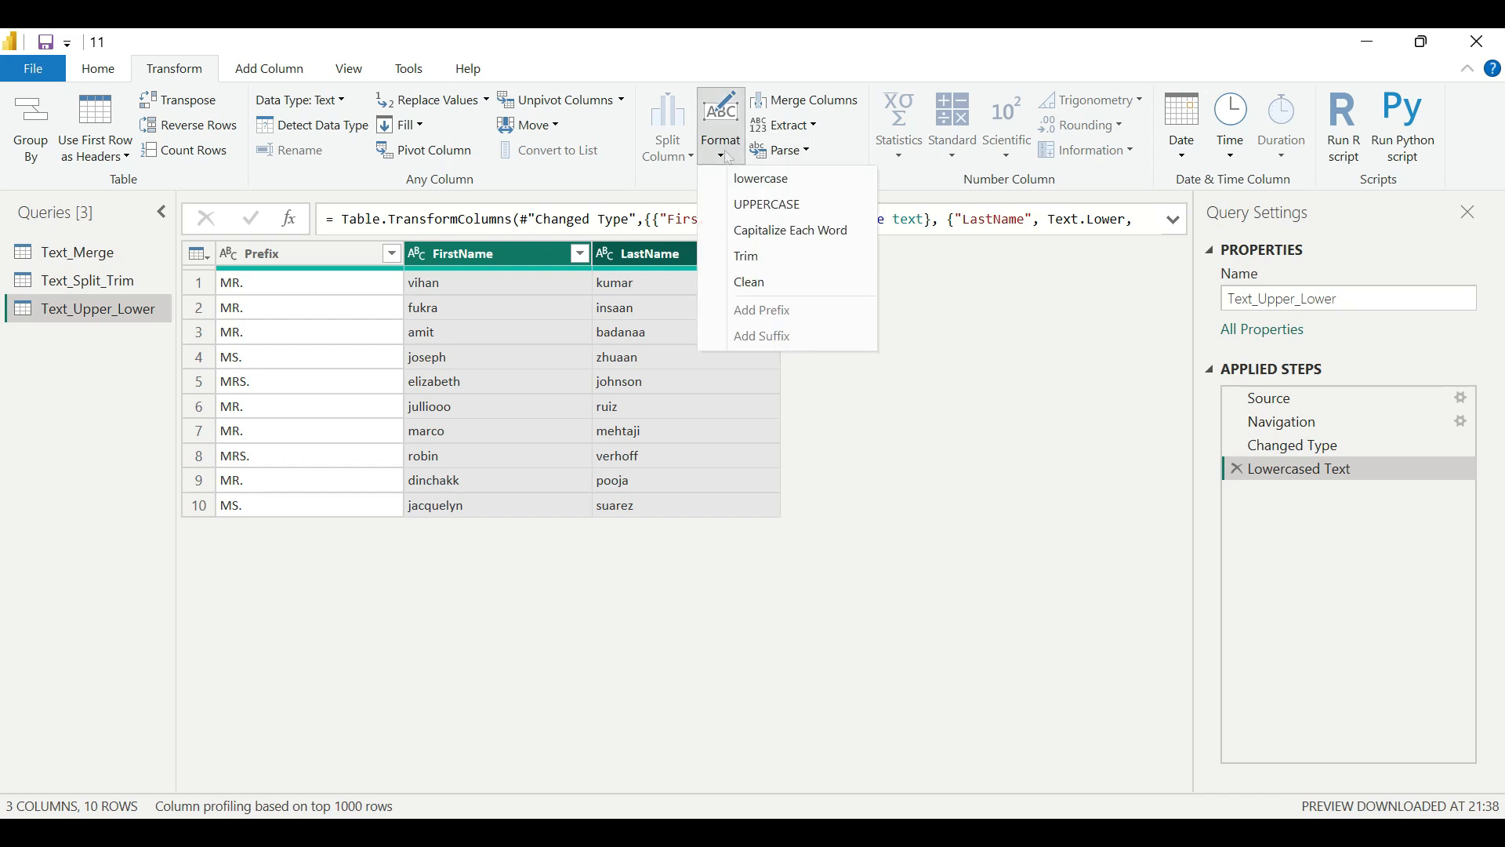
left_click(767, 204)
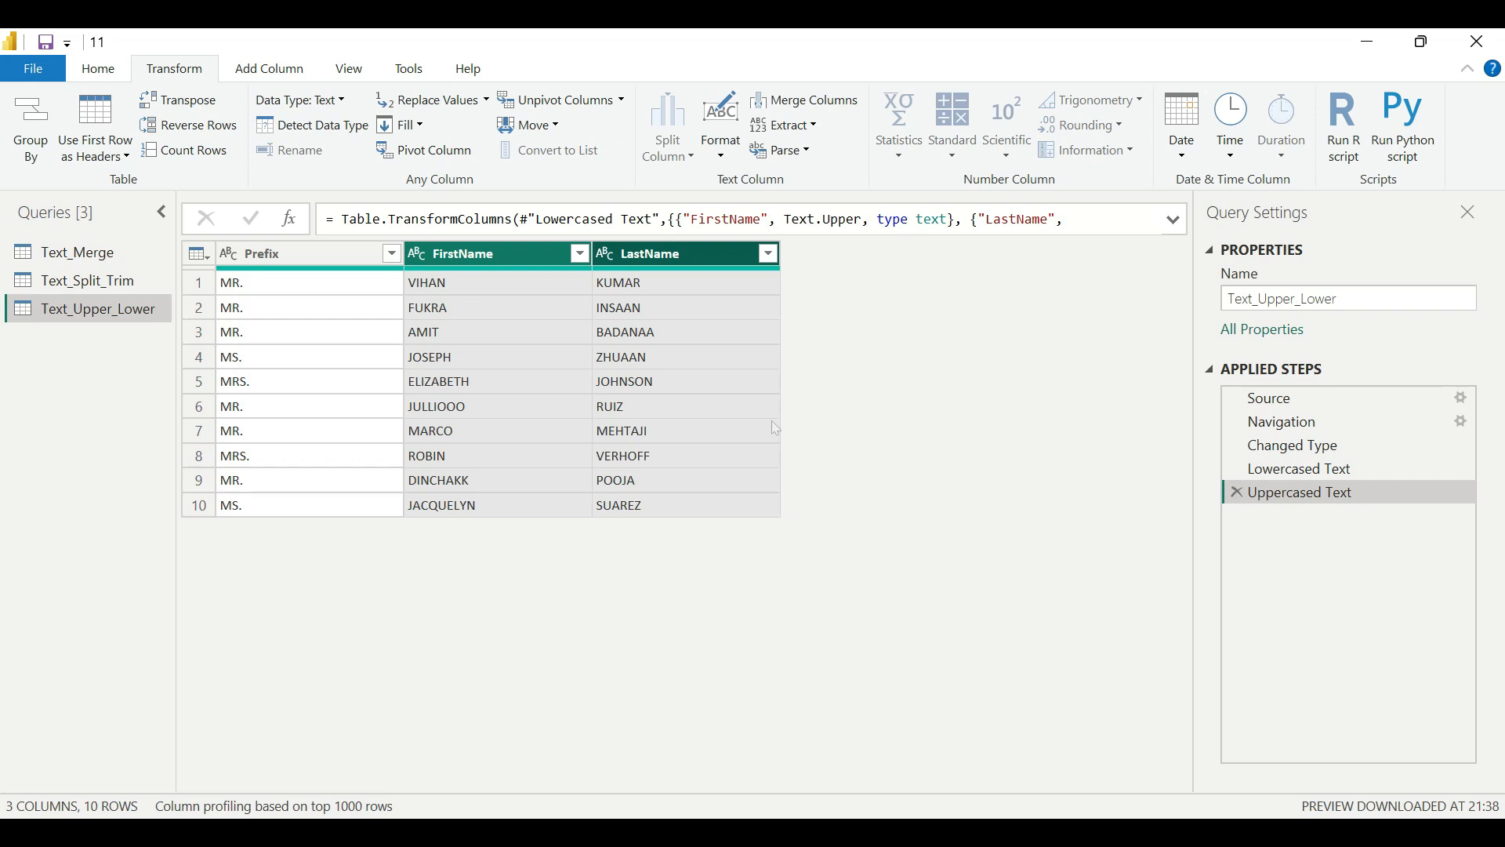
left_click(733, 163)
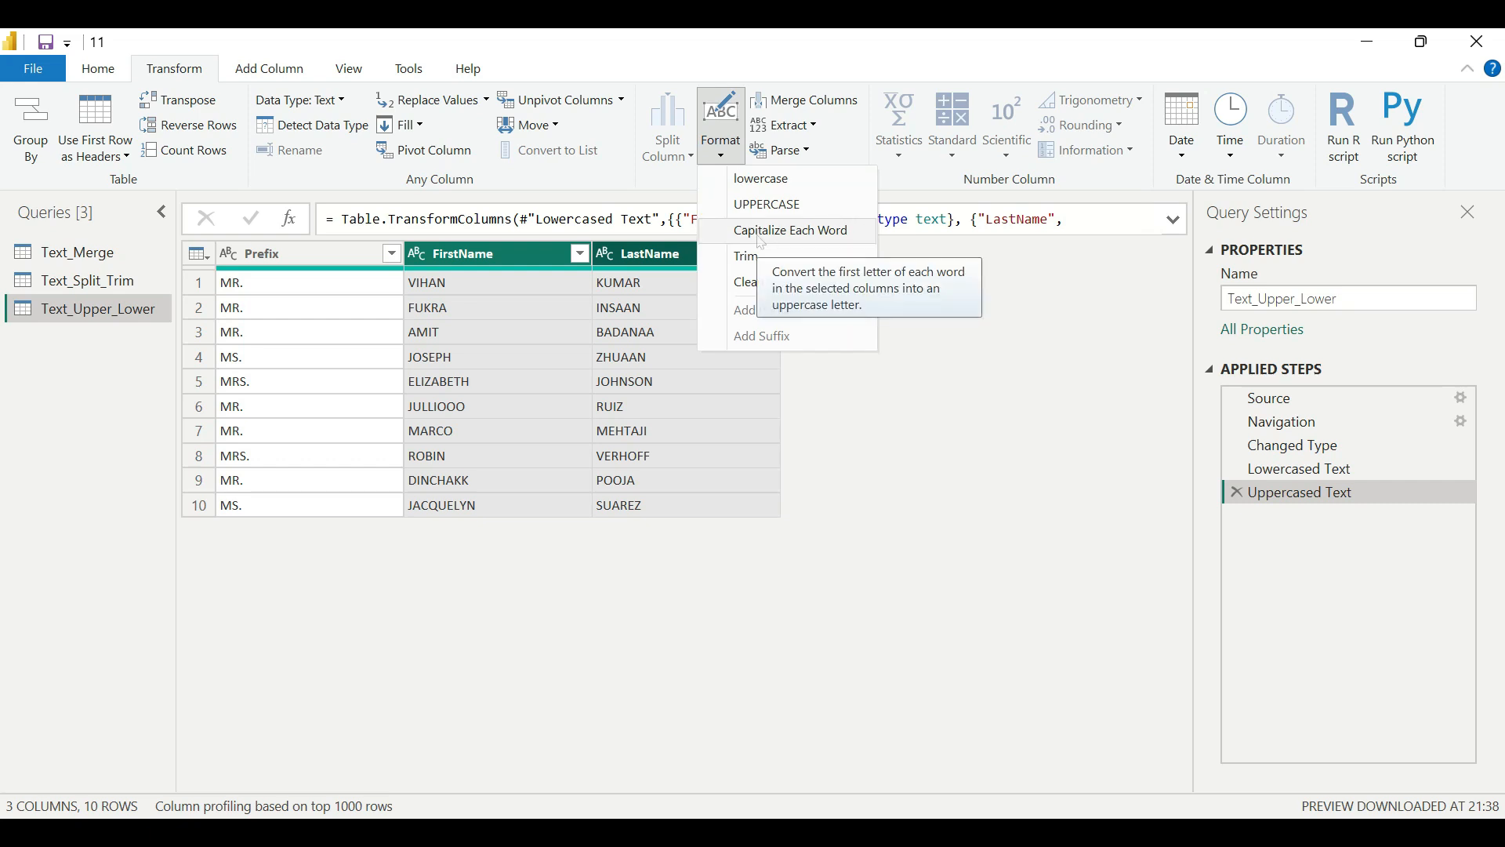
left_click(790, 230)
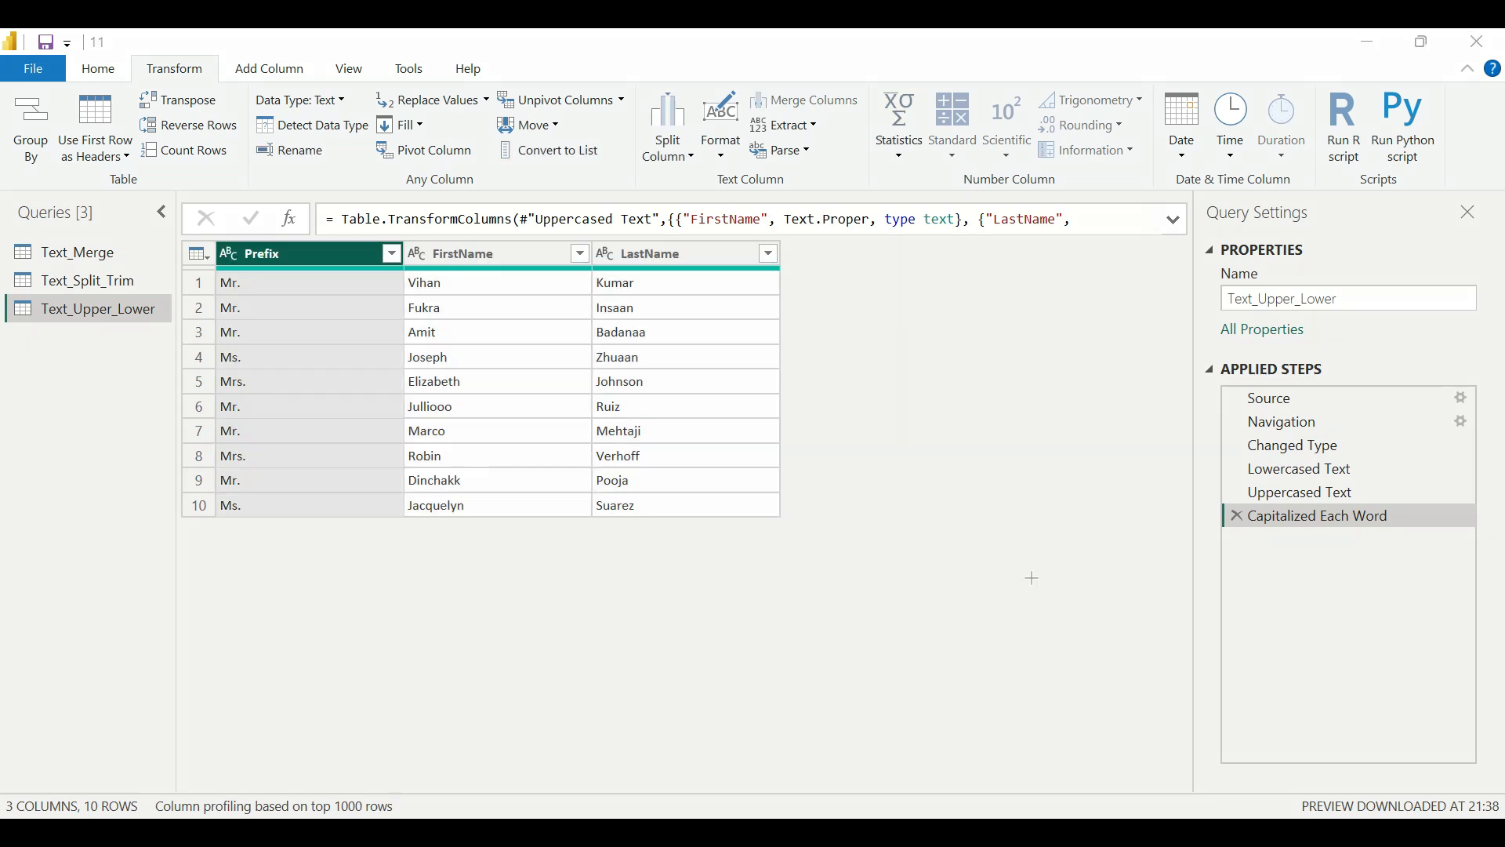
Rename the Text_Upper_Lower query to 'Employee Name' in the Query Settings Name box.
mouse_move(1003, 578)
left_mouse_down()
mouse_move(1180, 475)
mouse_move(1240, 470)
left_mouse_up()
left_click_drag(1088, 608, 1248, 491)
left_click_drag(1166, 654, 1235, 526)
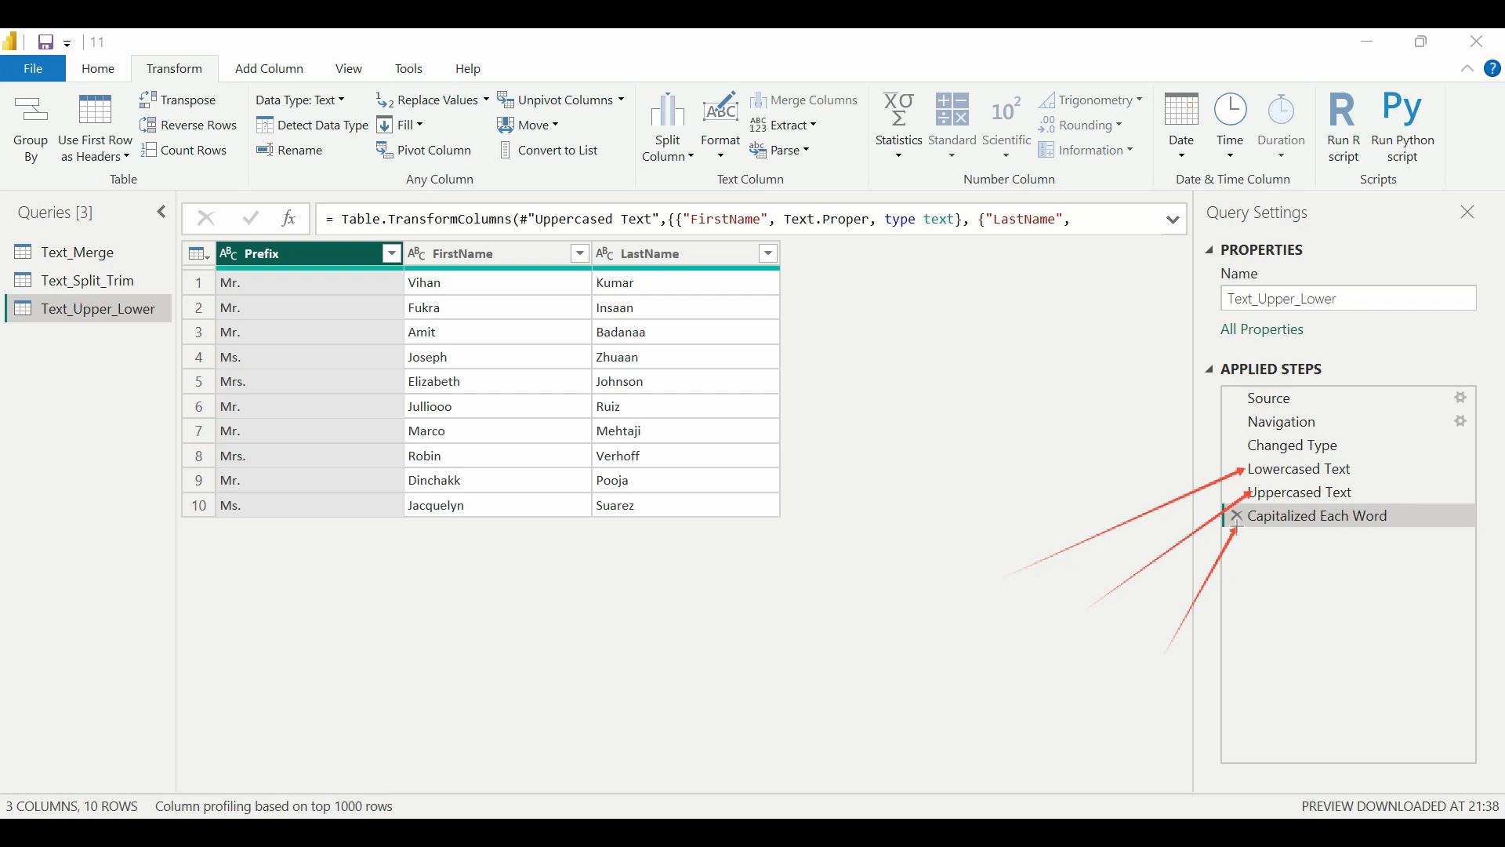
type("Name")
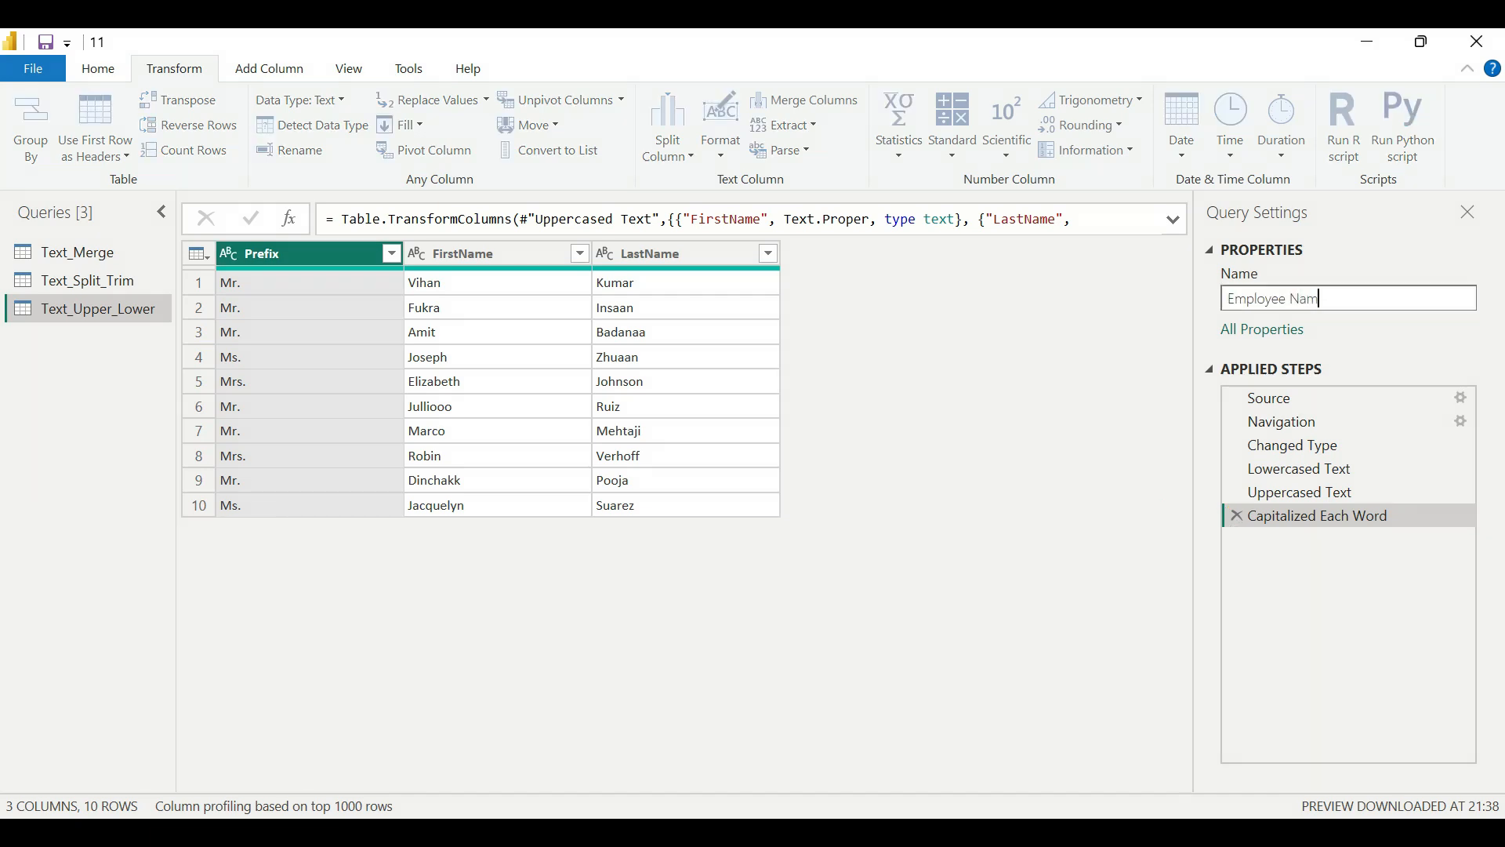
key("Return")
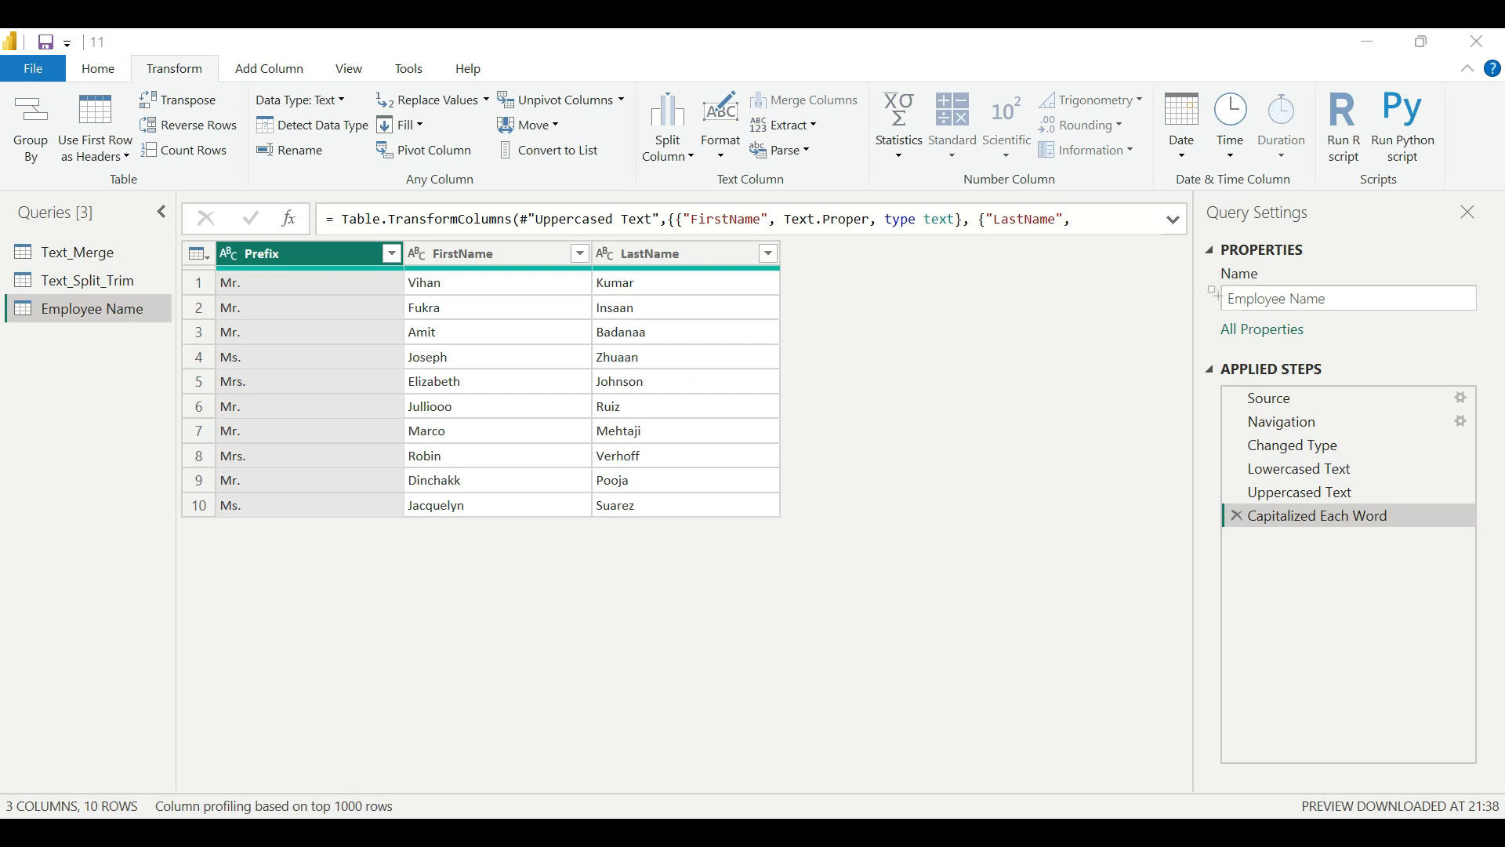
mouse_move(1192, 184)
left_mouse_down()
mouse_move(1287, 246)
mouse_move(1335, 244)
left_mouse_up()
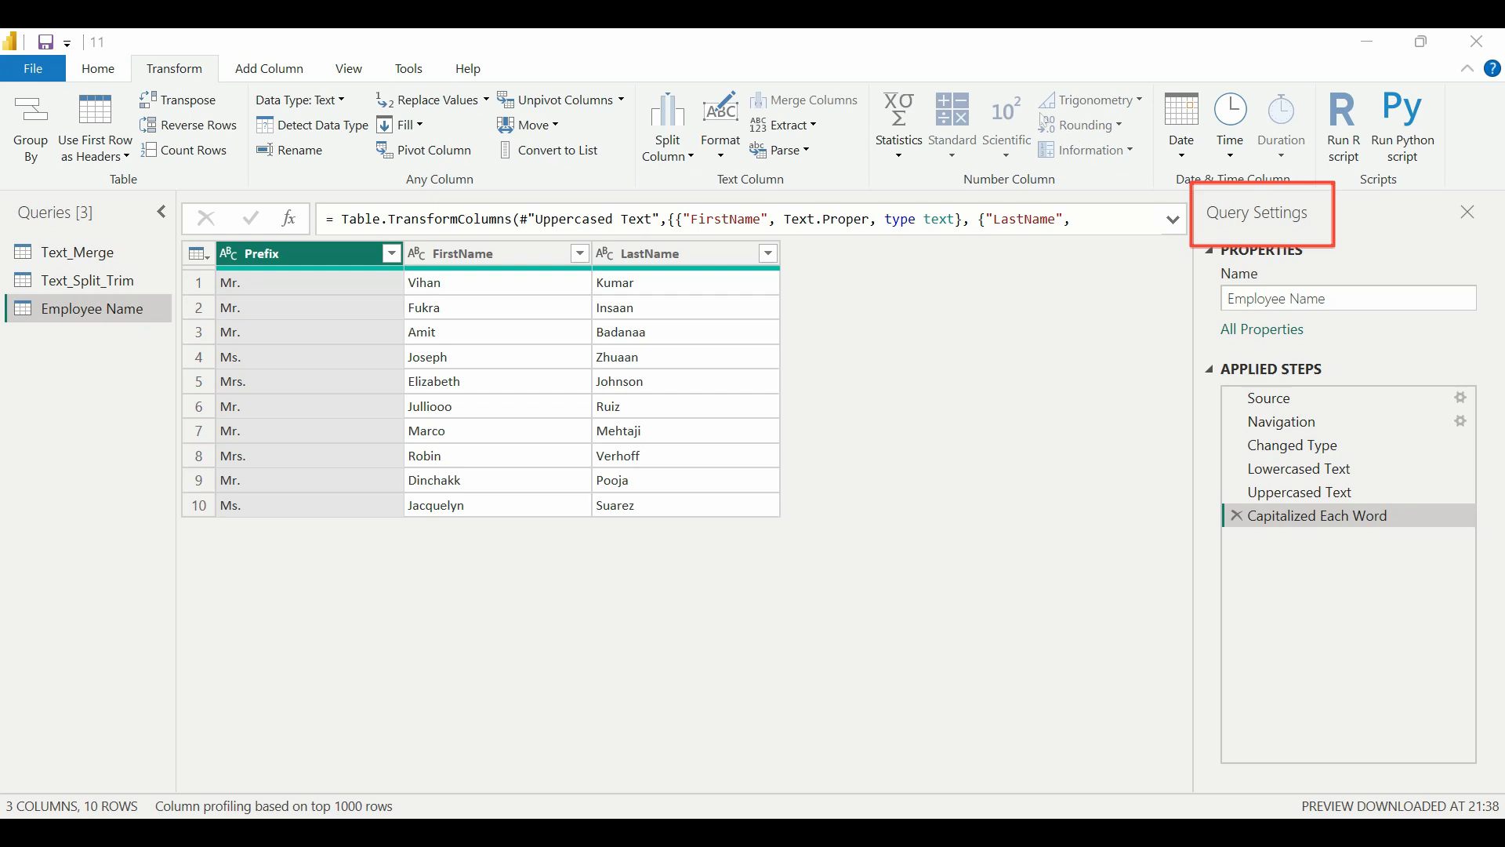
left_click(102, 72)
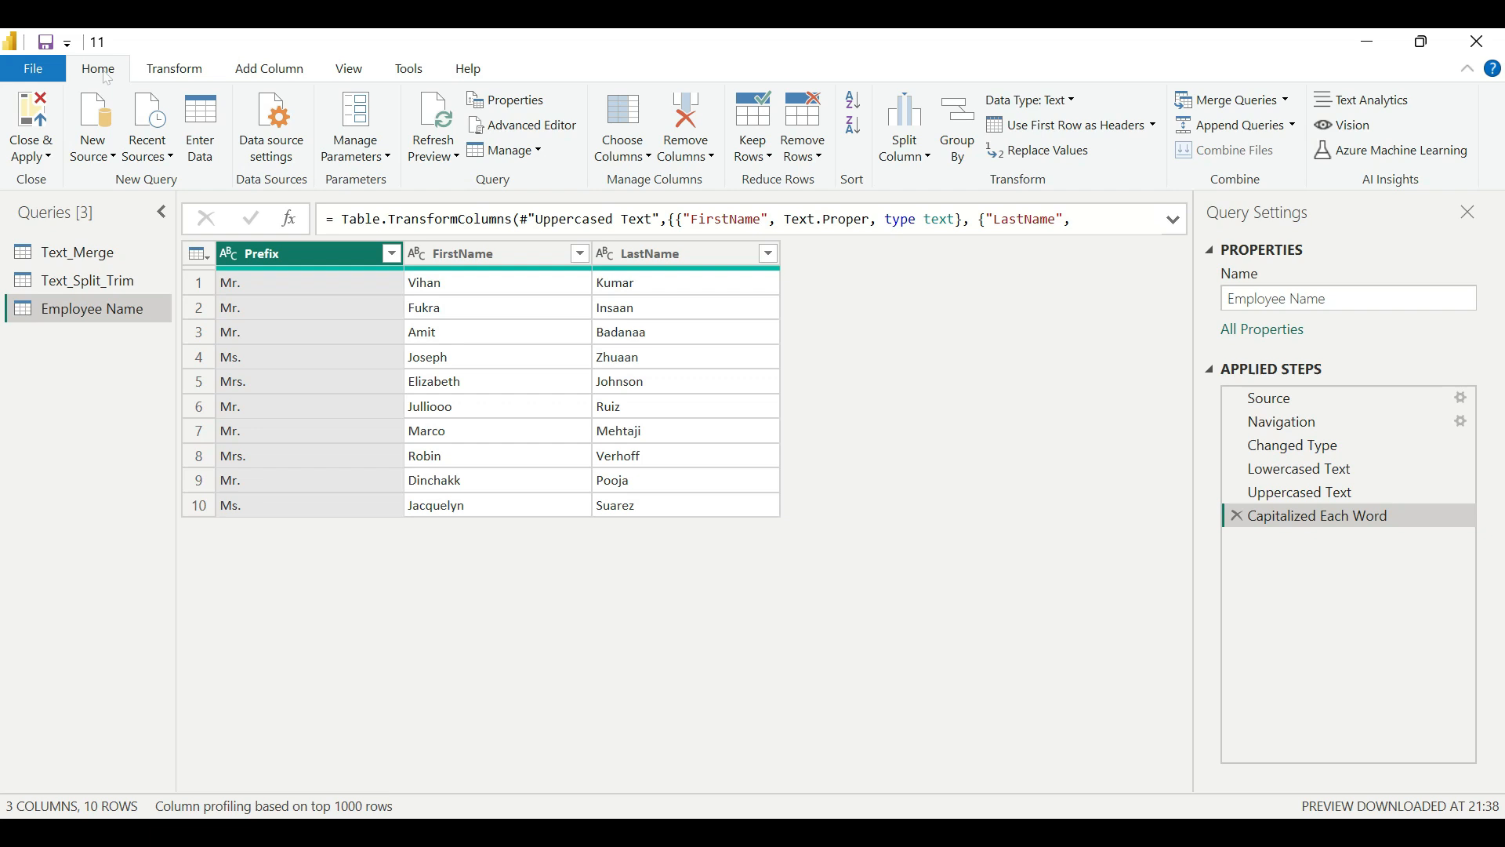
Close & Apply the changes and build a table visual from Employee Name's FirstName and LastName.
left_click(52, 156)
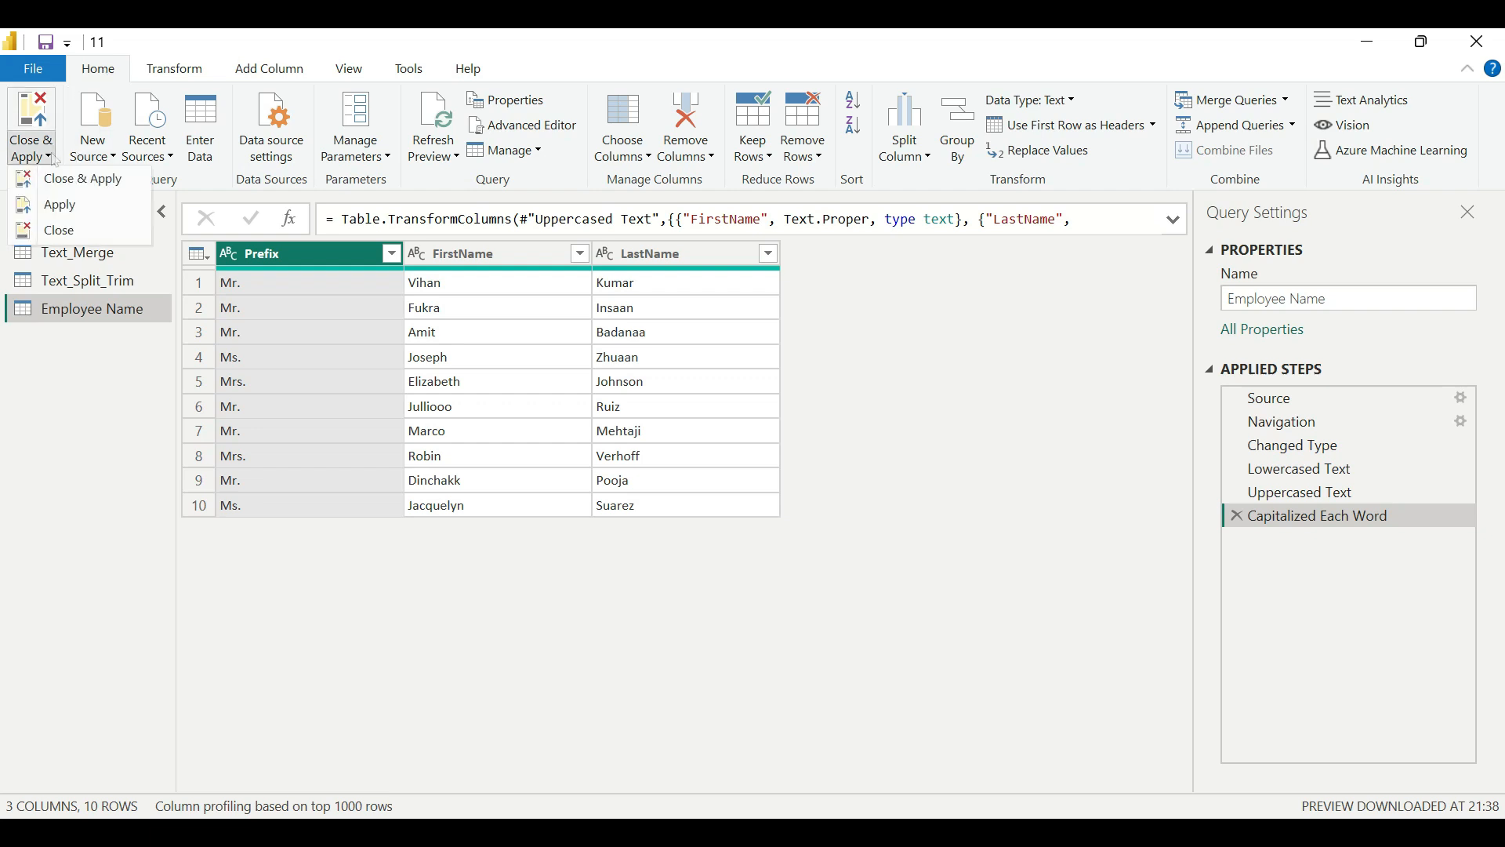
left_click(87, 184)
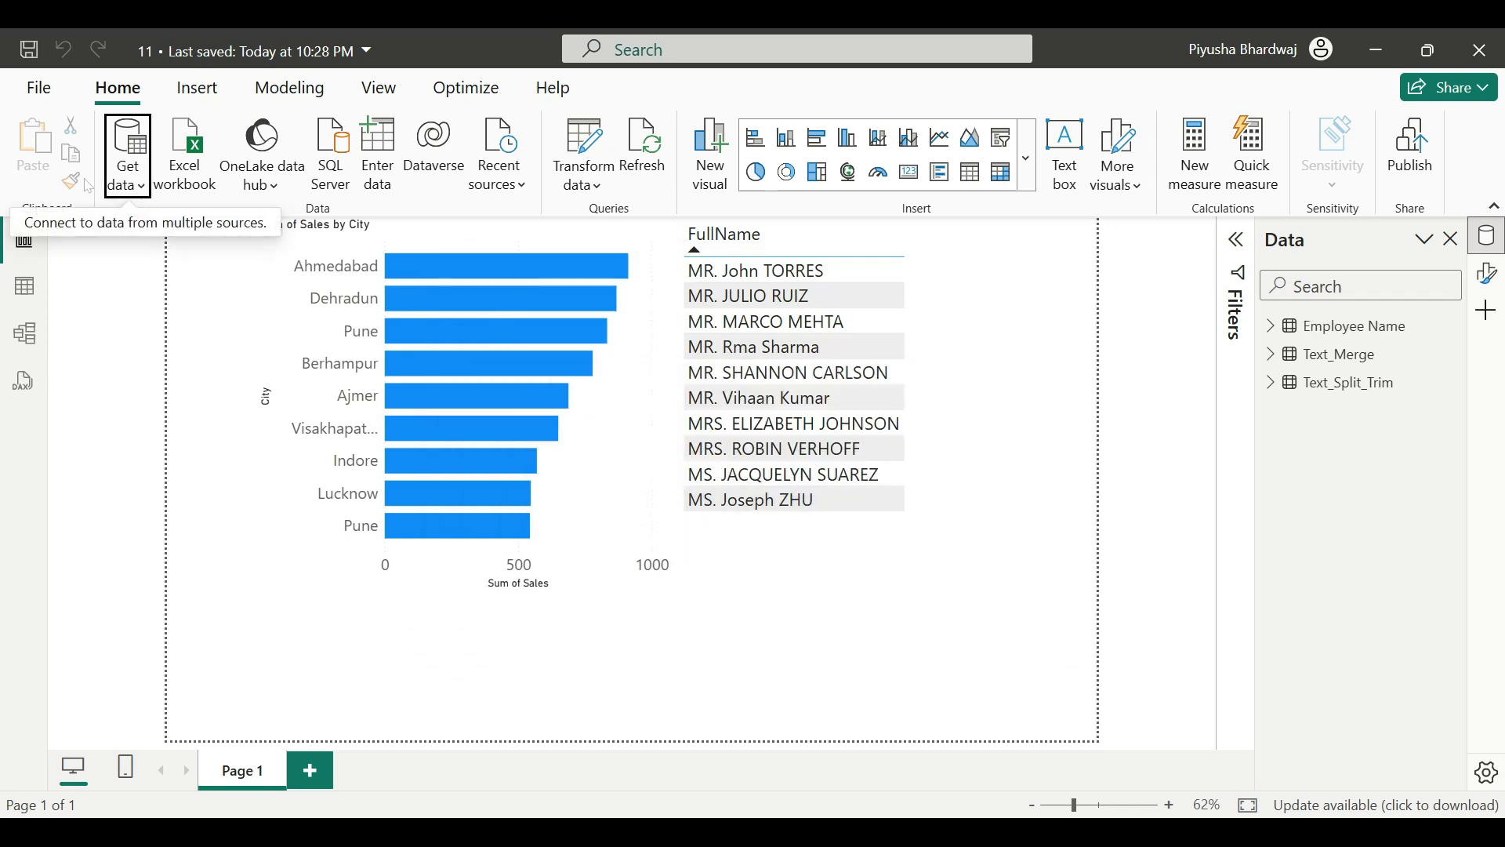
left_click(1272, 329)
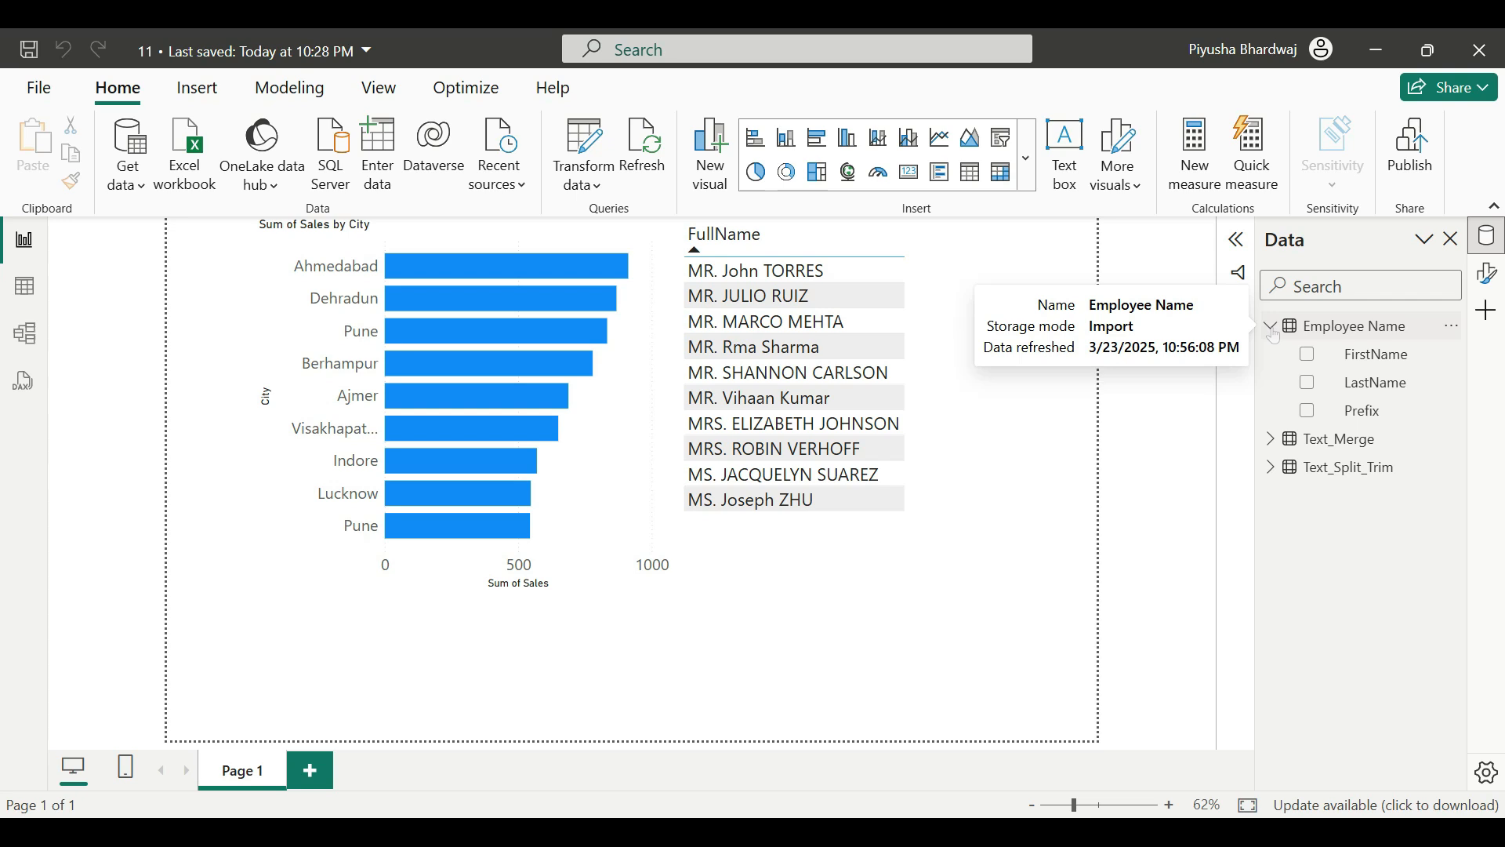
left_click_drag(1377, 354, 816, 538)
left_click_drag(1378, 383, 898, 542)
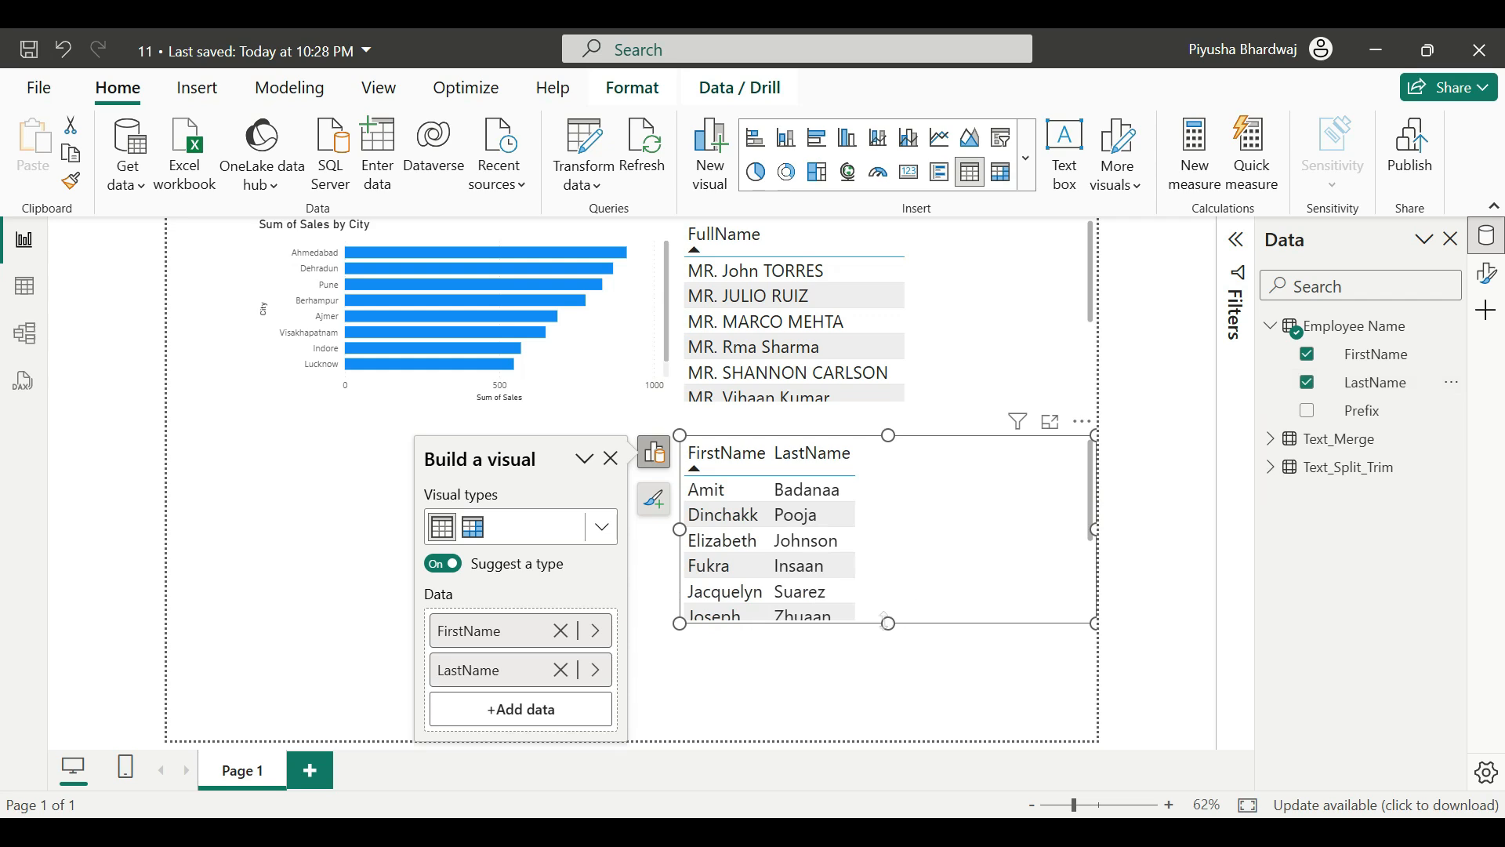
Drag the new table visual's bottom edge down so it shows more rows.
left_click_drag(889, 624, 893, 731)
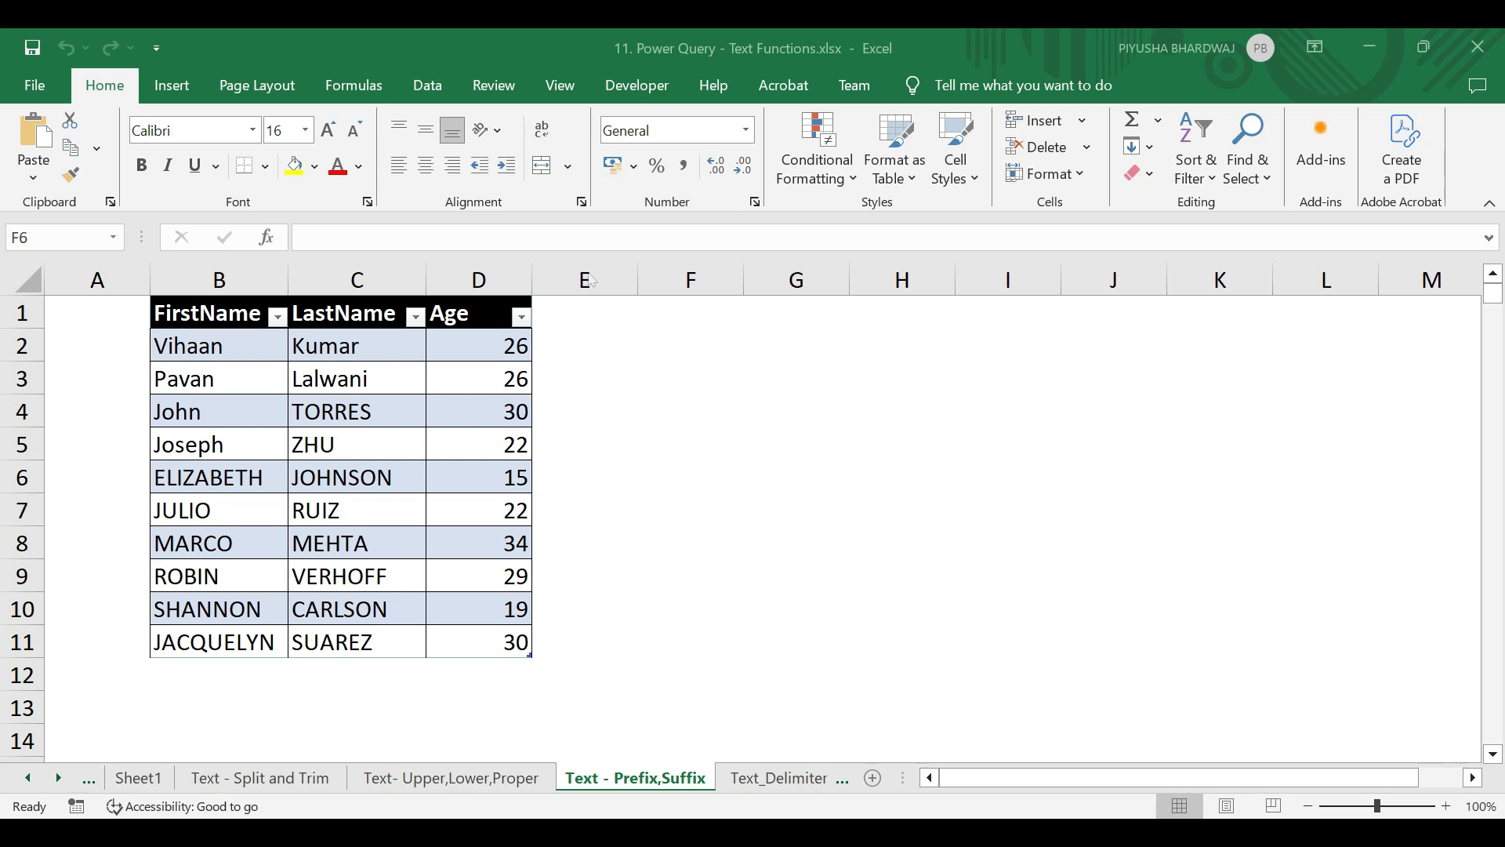
Inspect the Excel table's Age values and its FirstName, LastName and Age columns.
left_click(445, 353)
left_click(444, 353)
double_click(445, 353)
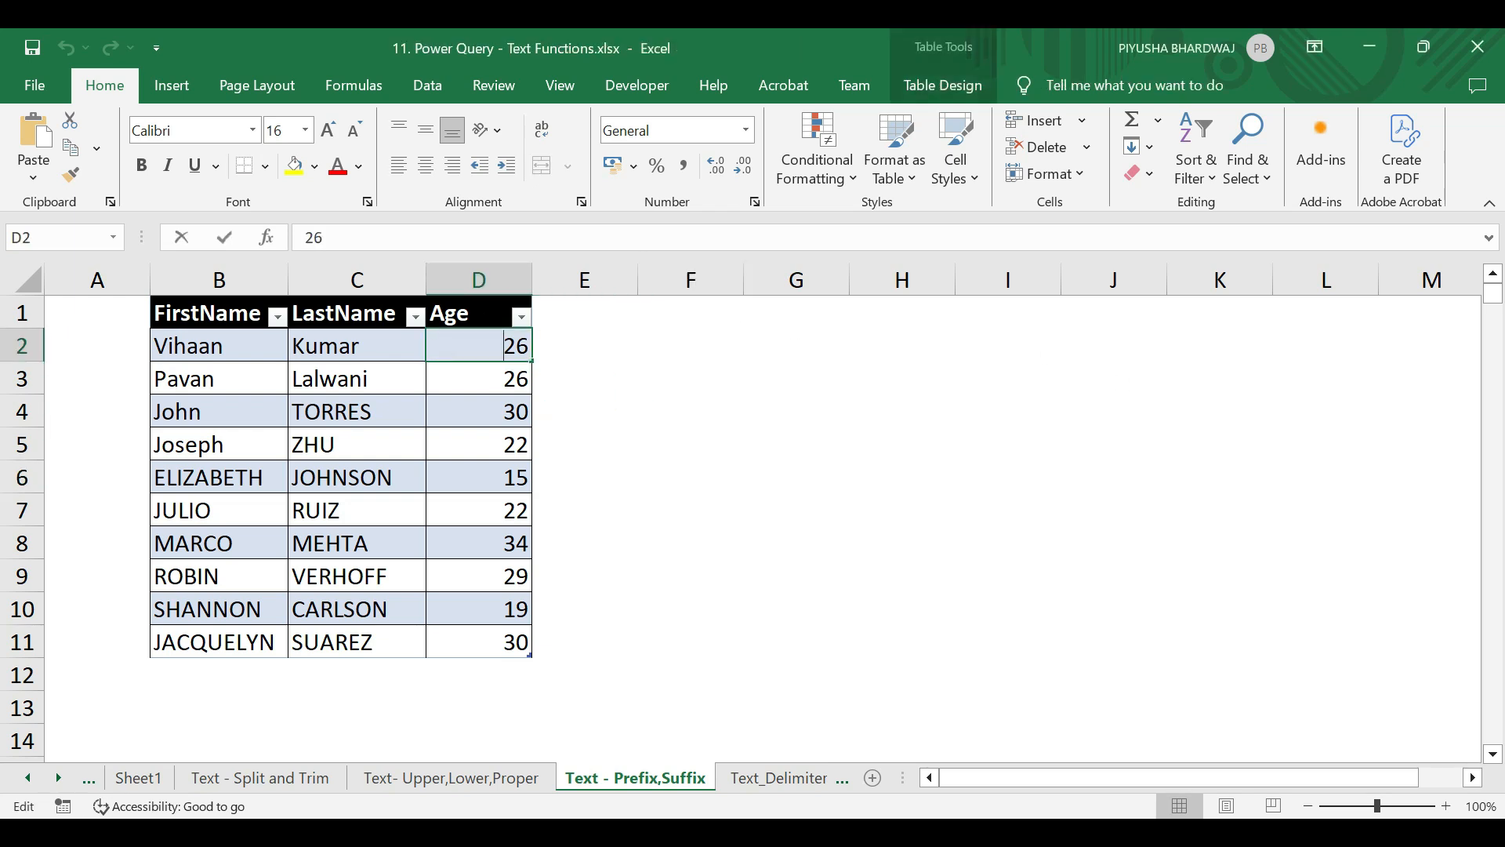
left_click(220, 281)
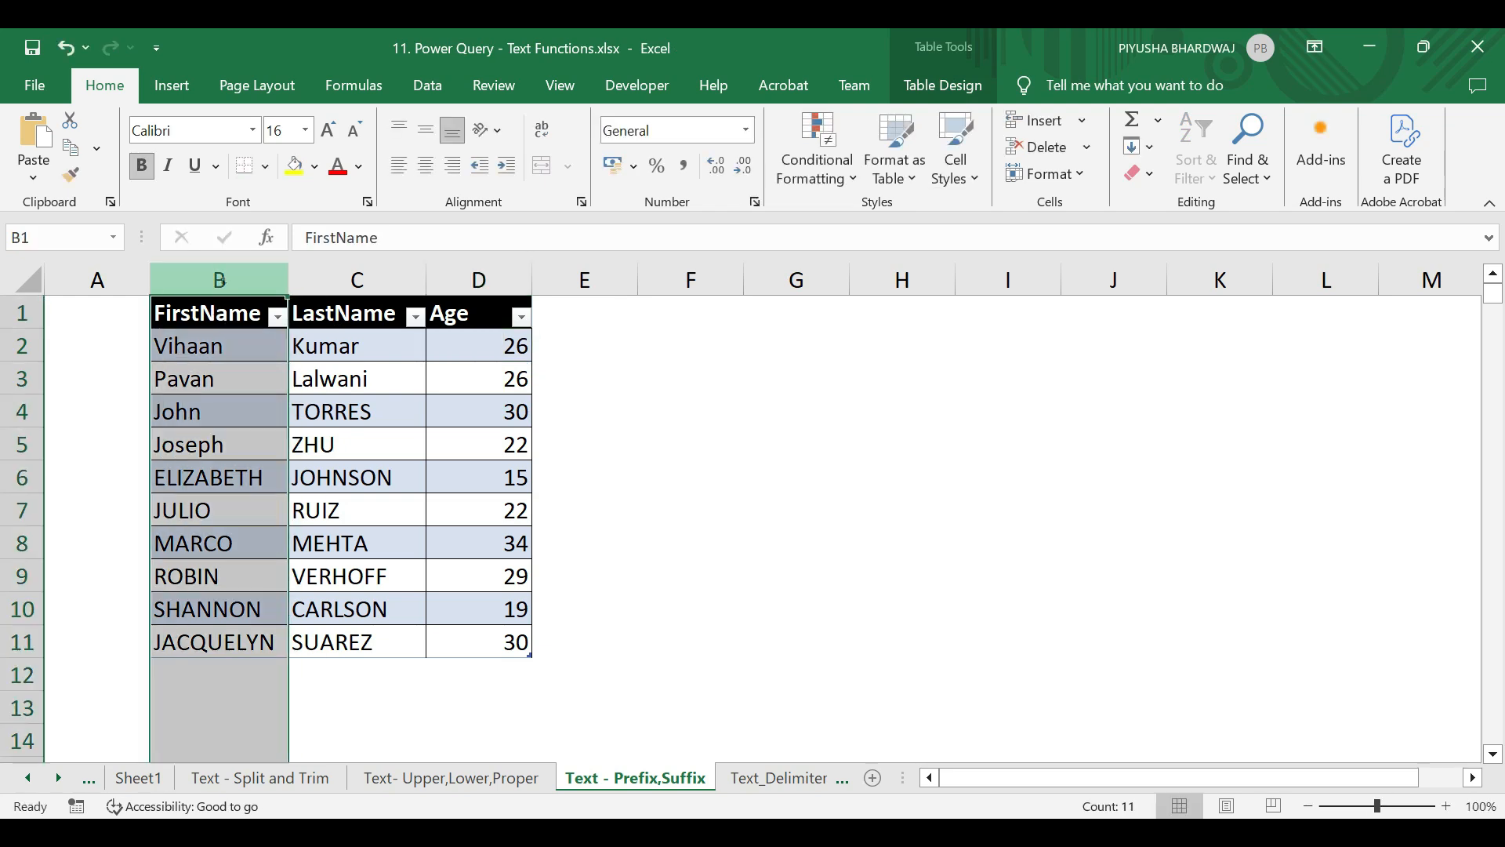
left_click(595, 421)
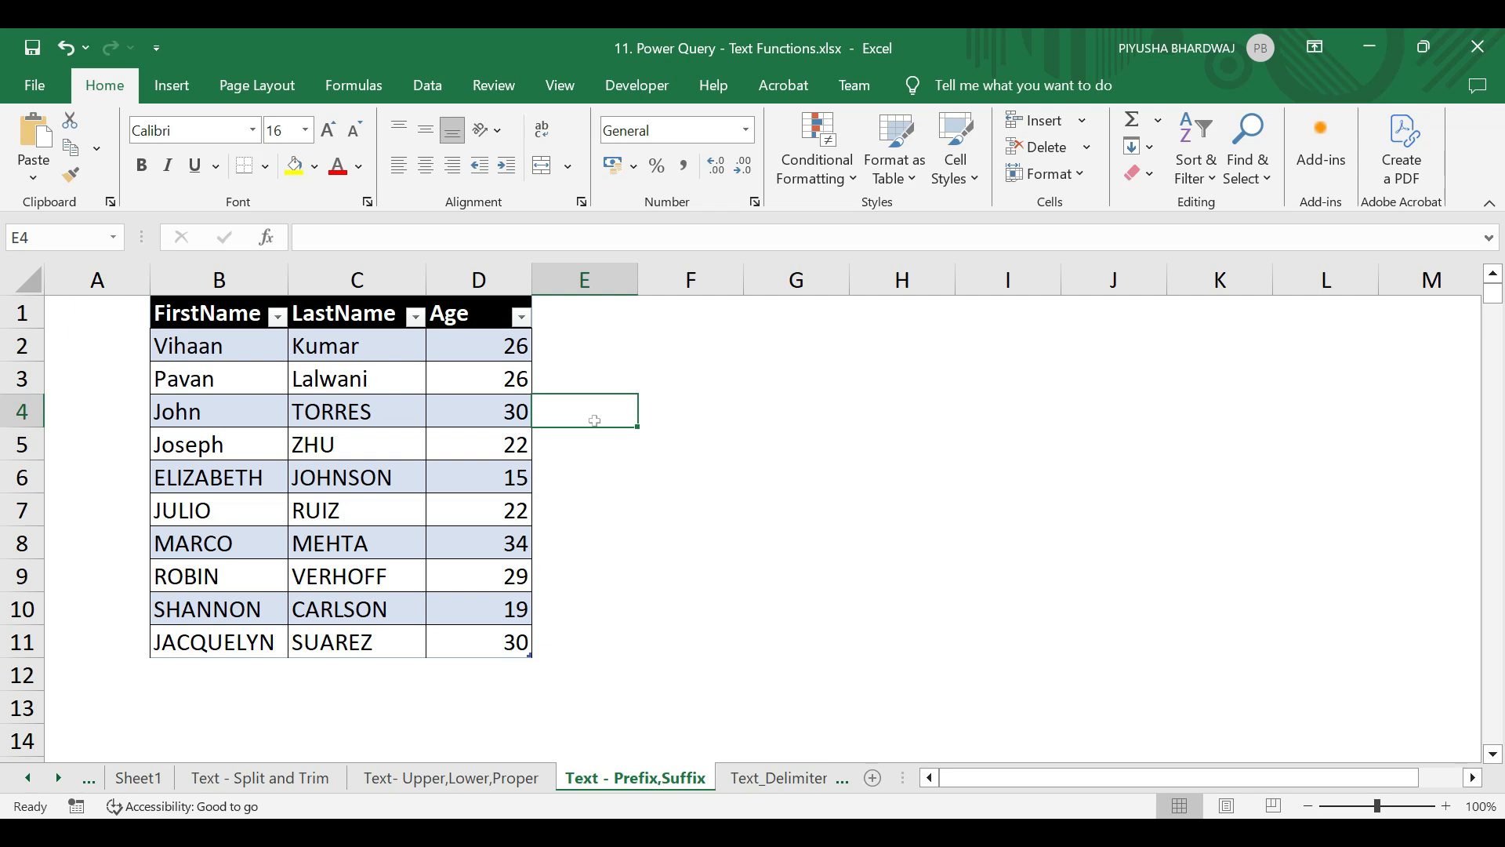
left_click(220, 283)
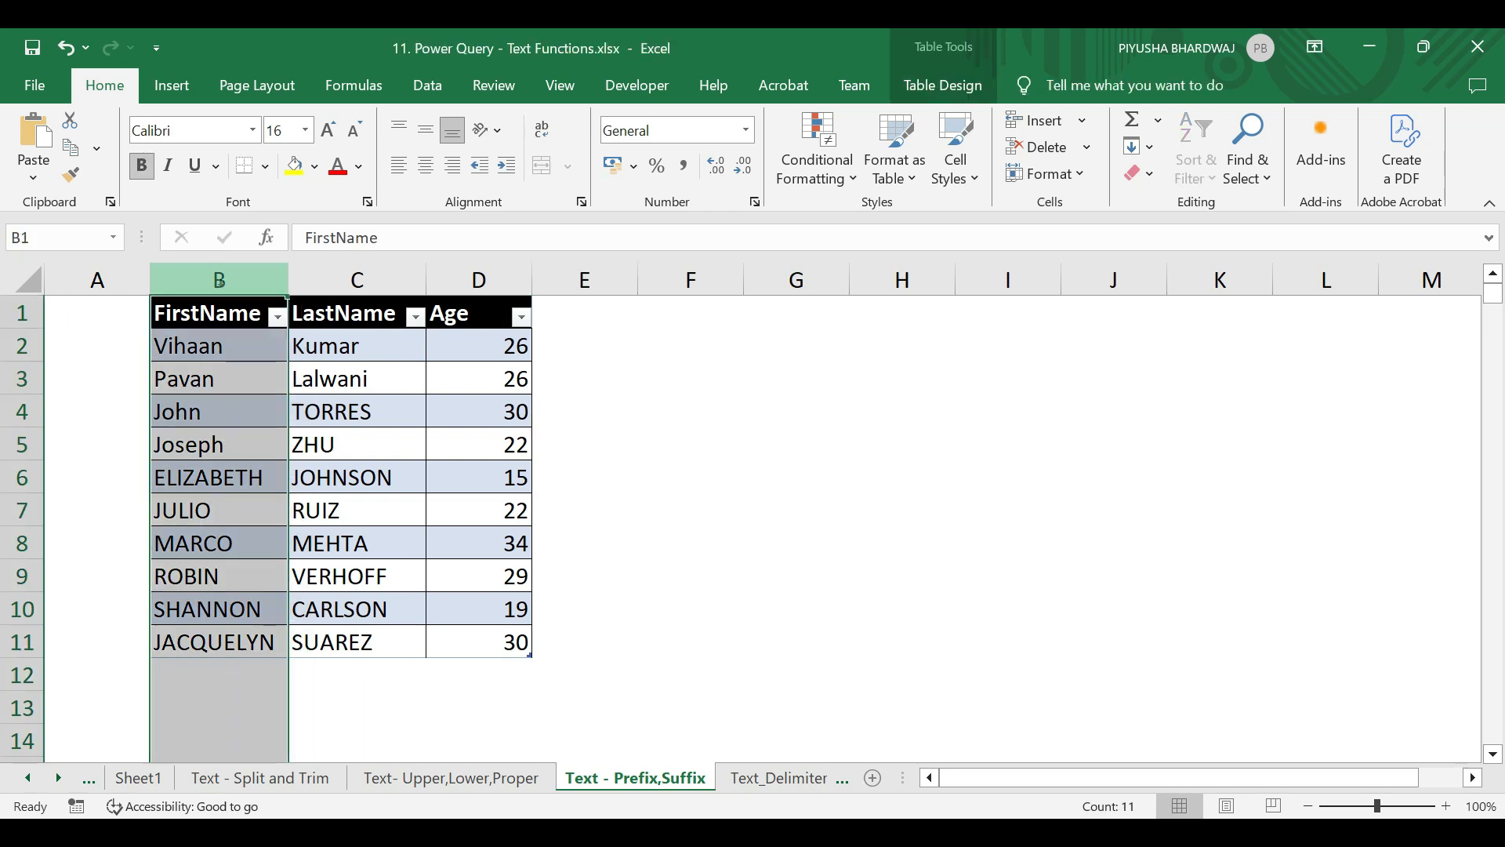
left_click(360, 279)
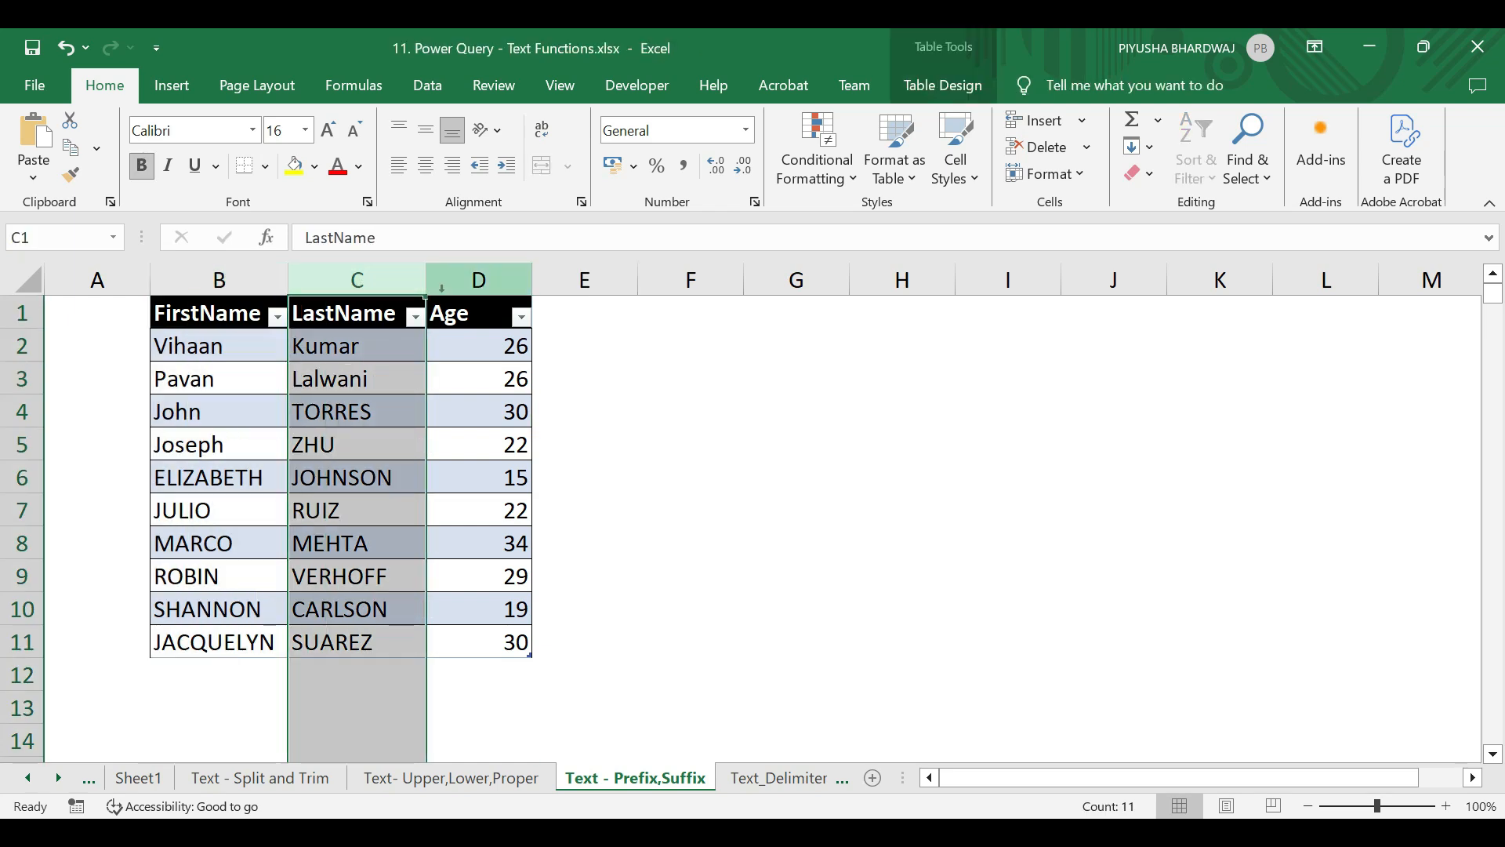
left_click(478, 279)
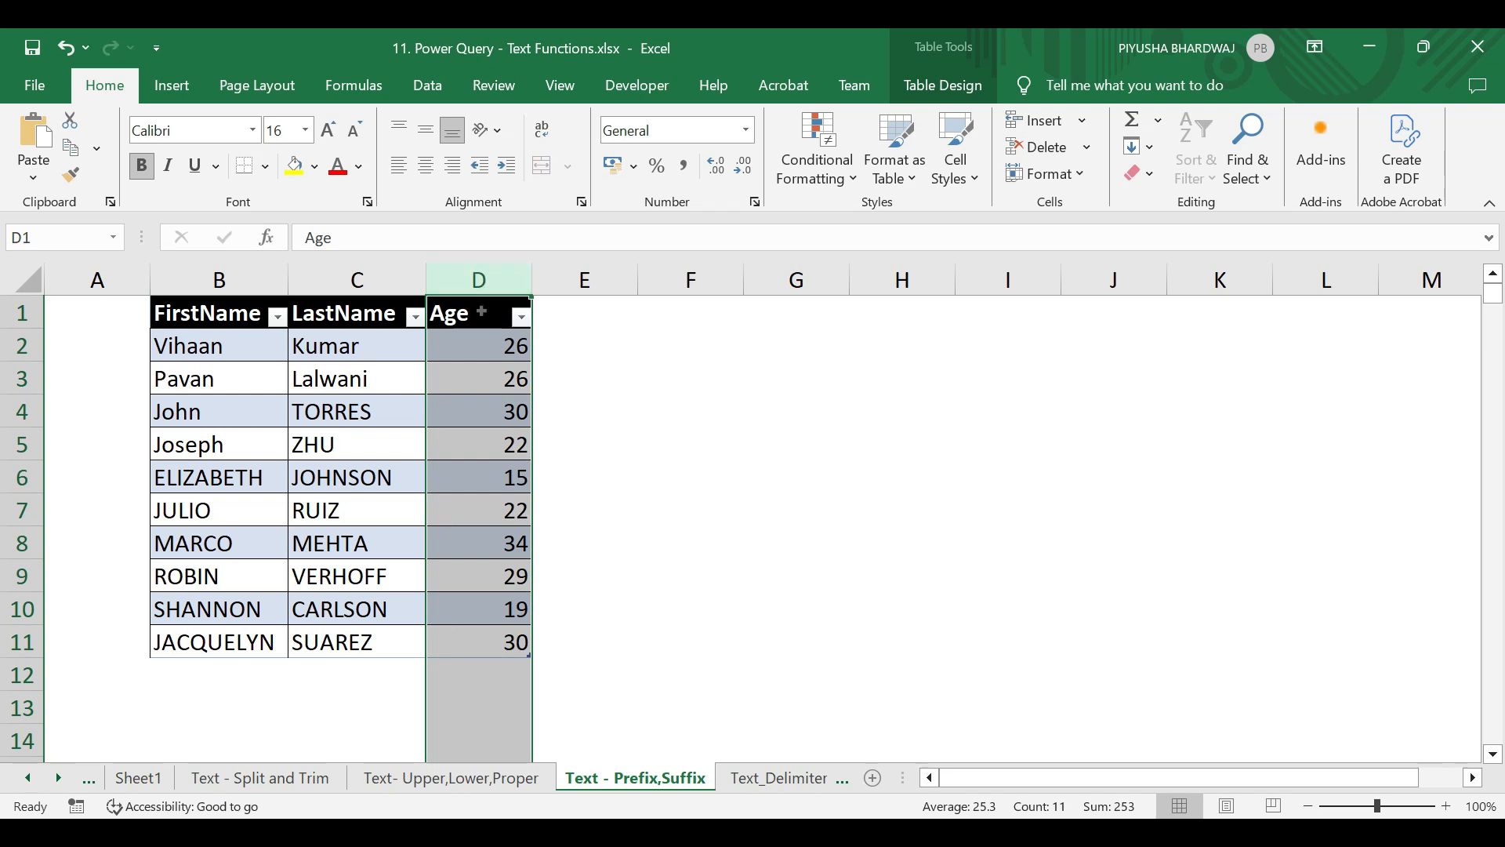
Confirm the table is named Text_prefix_suffix, then close Excel, saving the workbook.
left_click(475, 355)
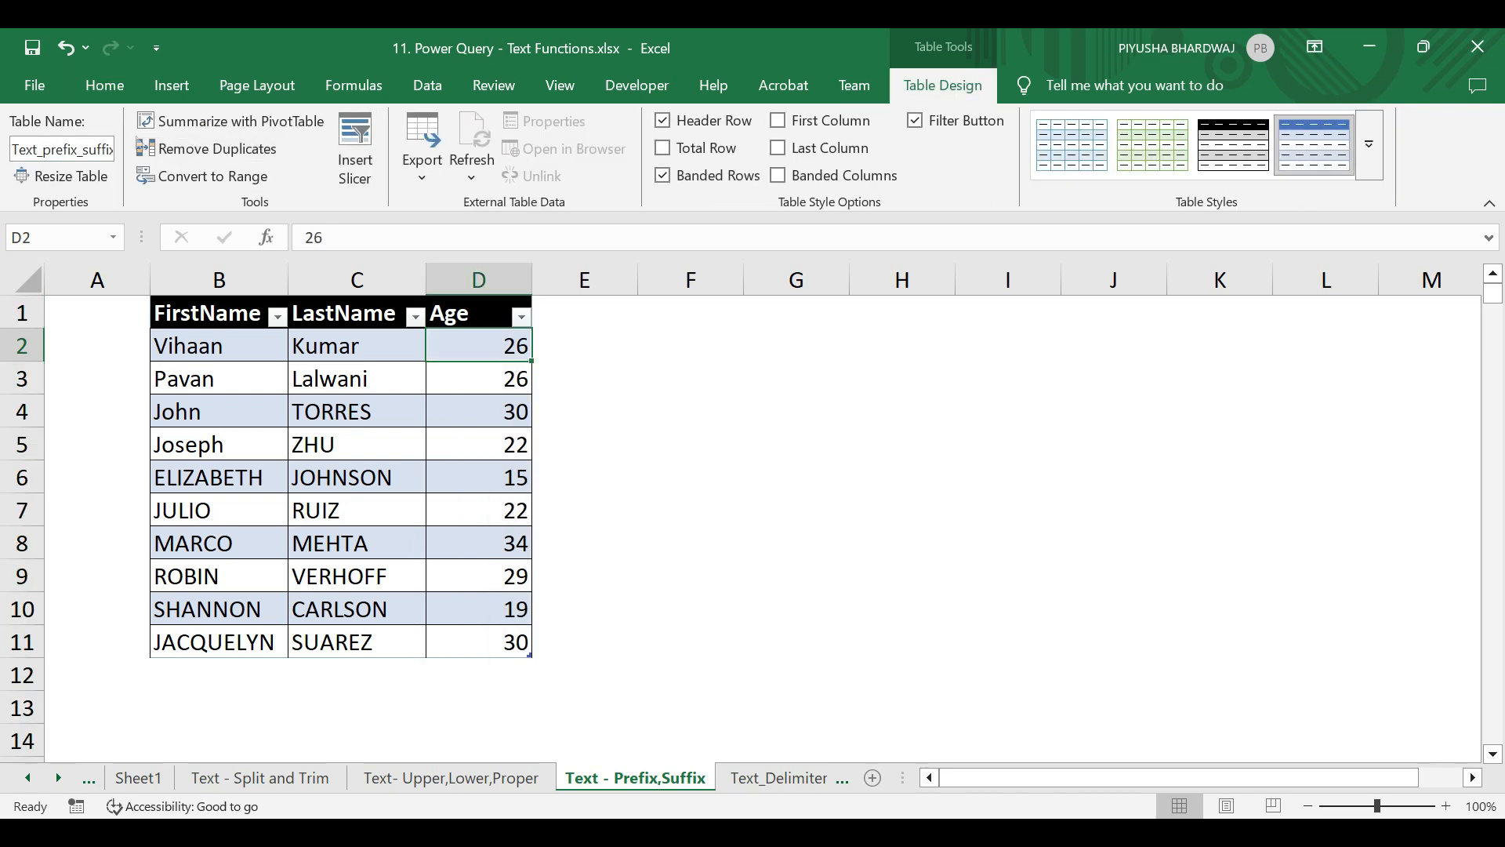
left_click(102, 149)
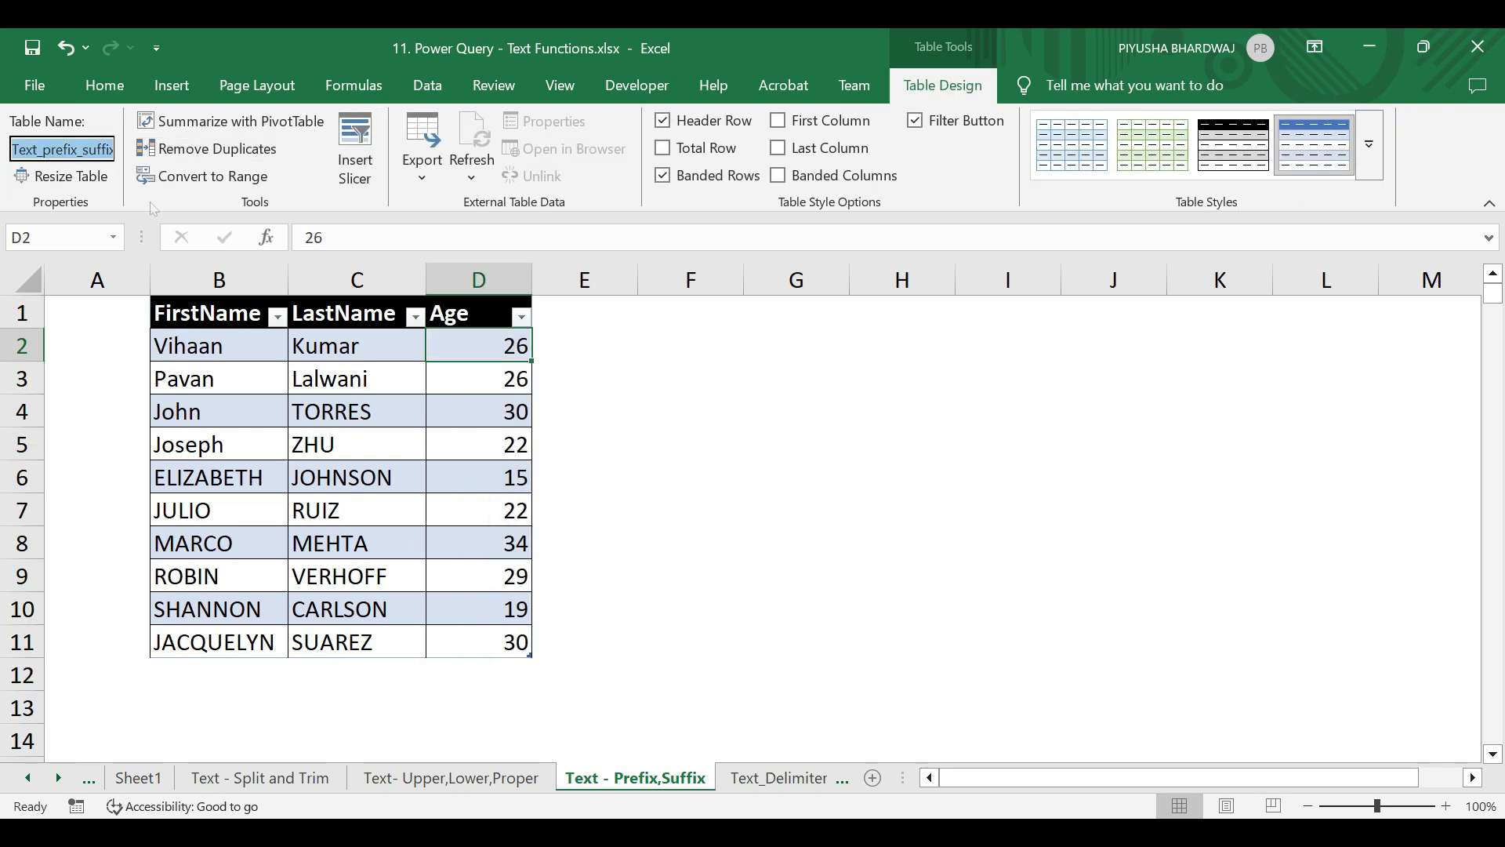
left_click(1478, 46)
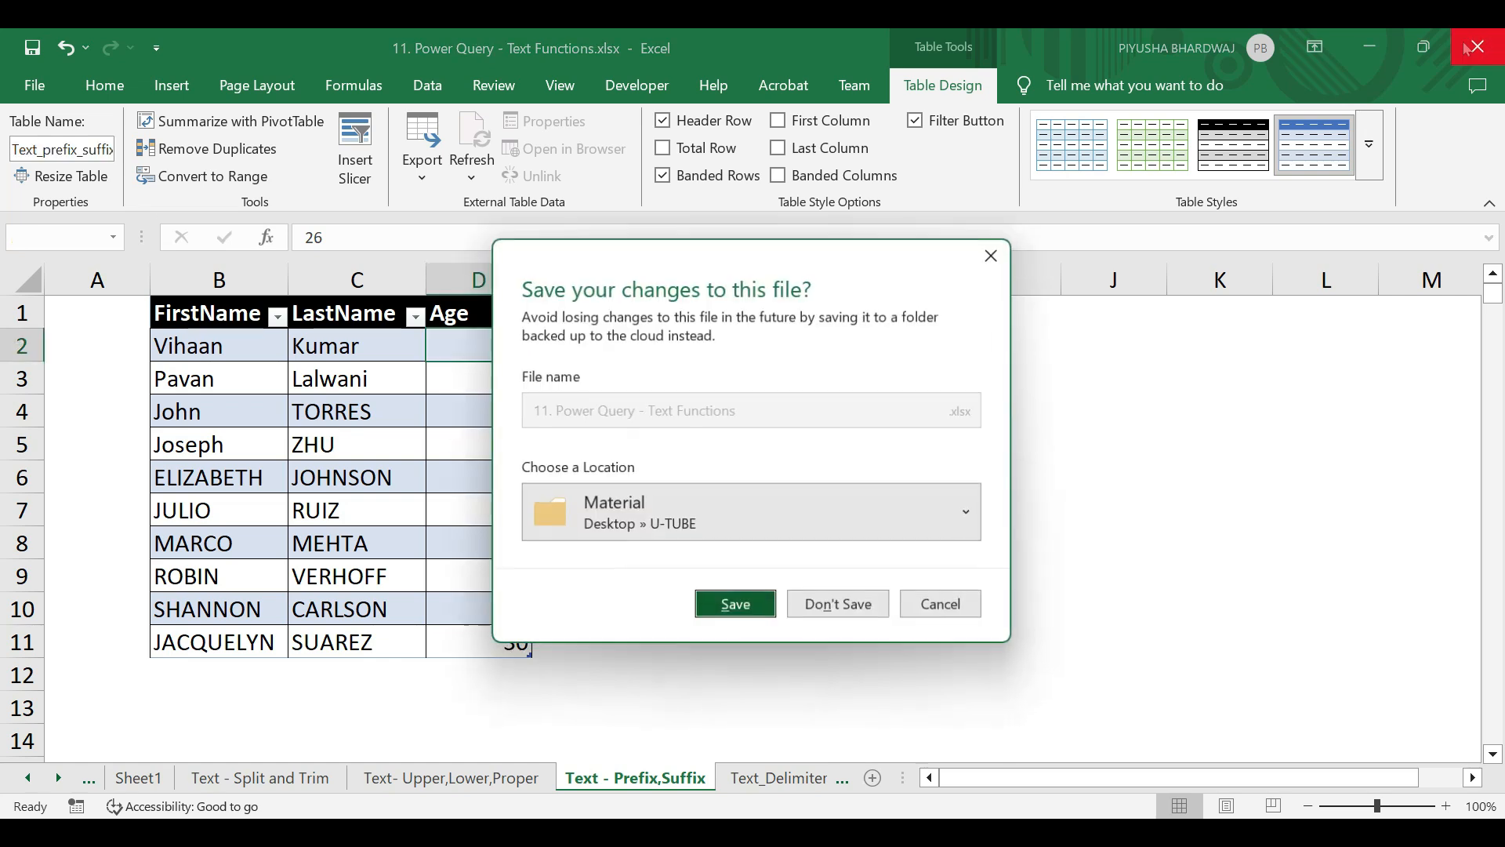
left_click(751, 615)
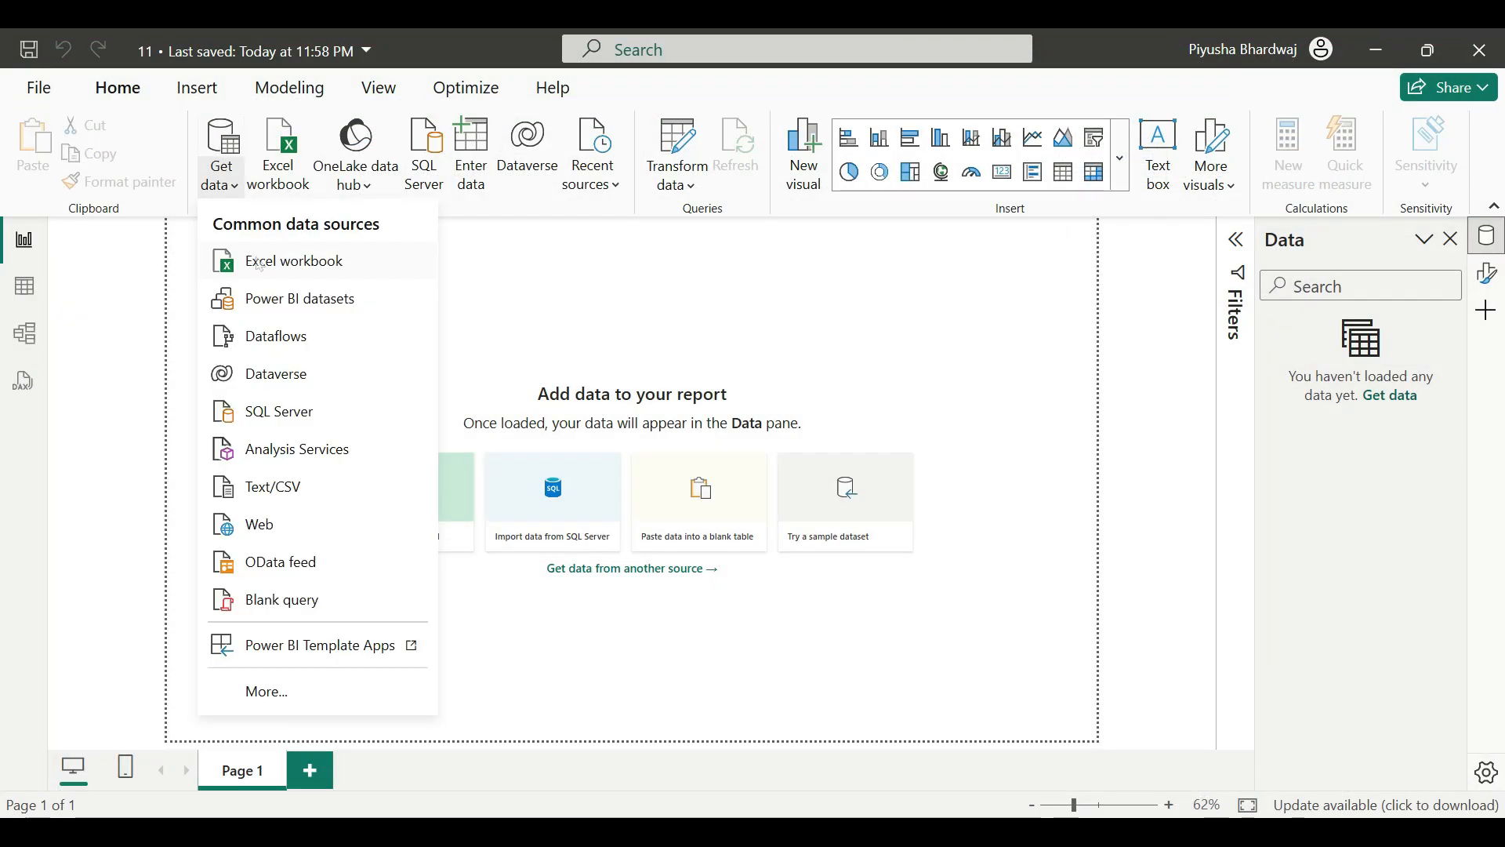
Import the Text_prefix_suffix table from 11. Power Query - Text Functions.xlsx for editing in Power Query.
left_click(260, 262)
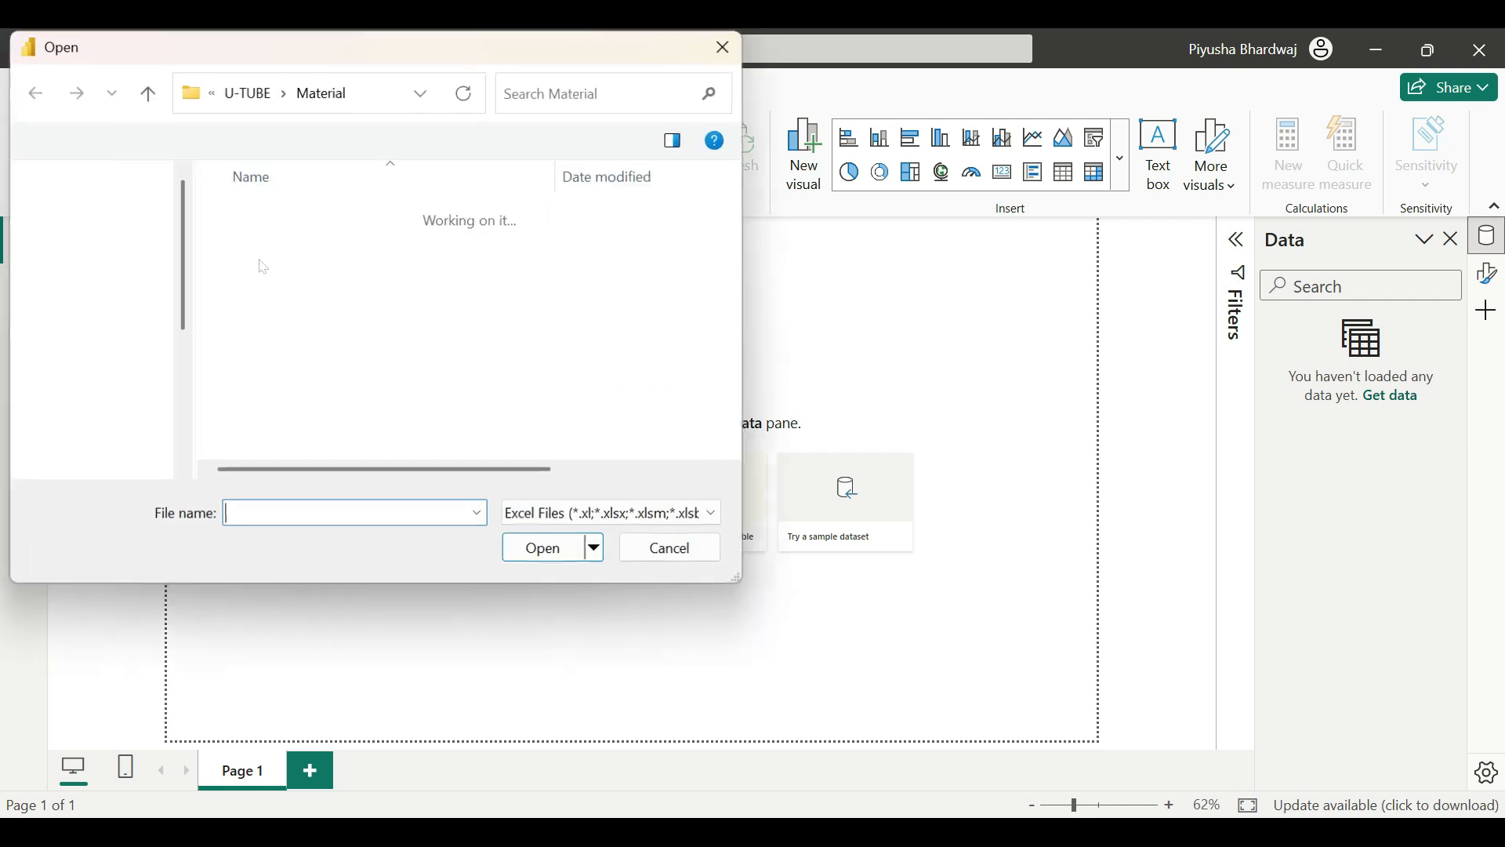
left_click(317, 220)
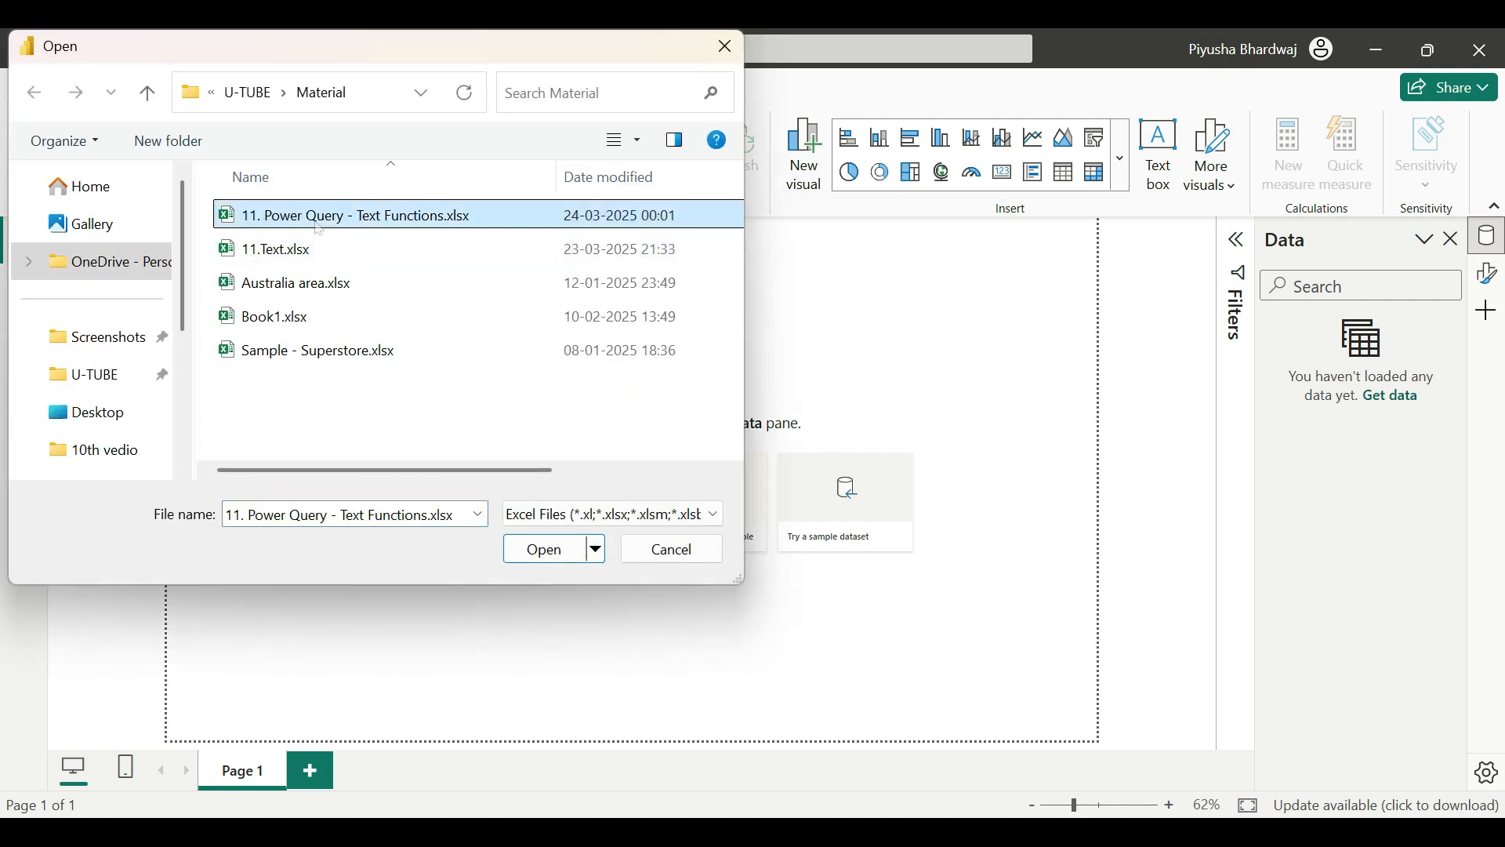
left_click(550, 551)
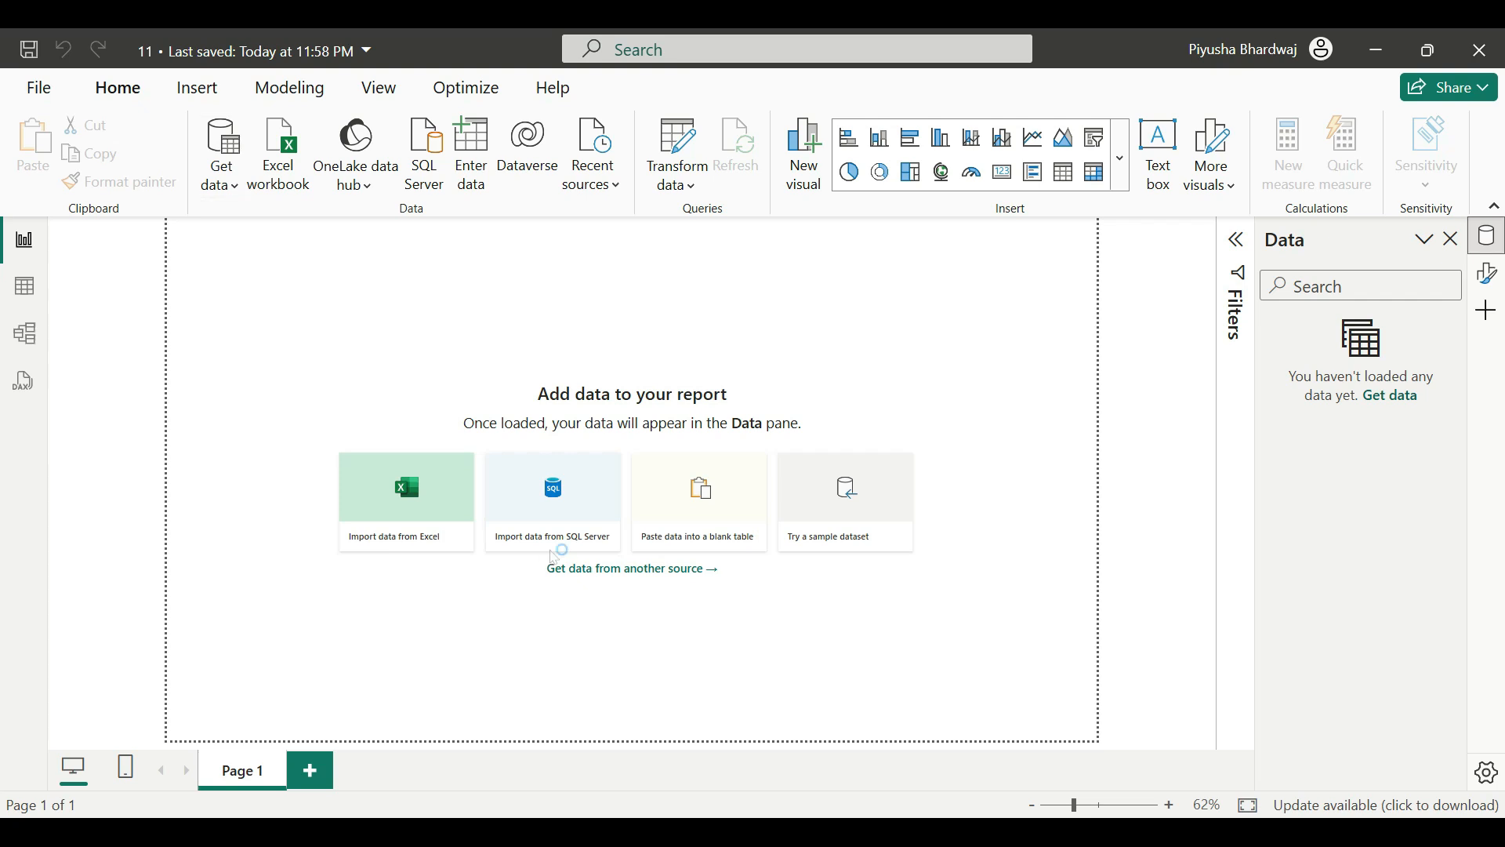
left_click(307, 371)
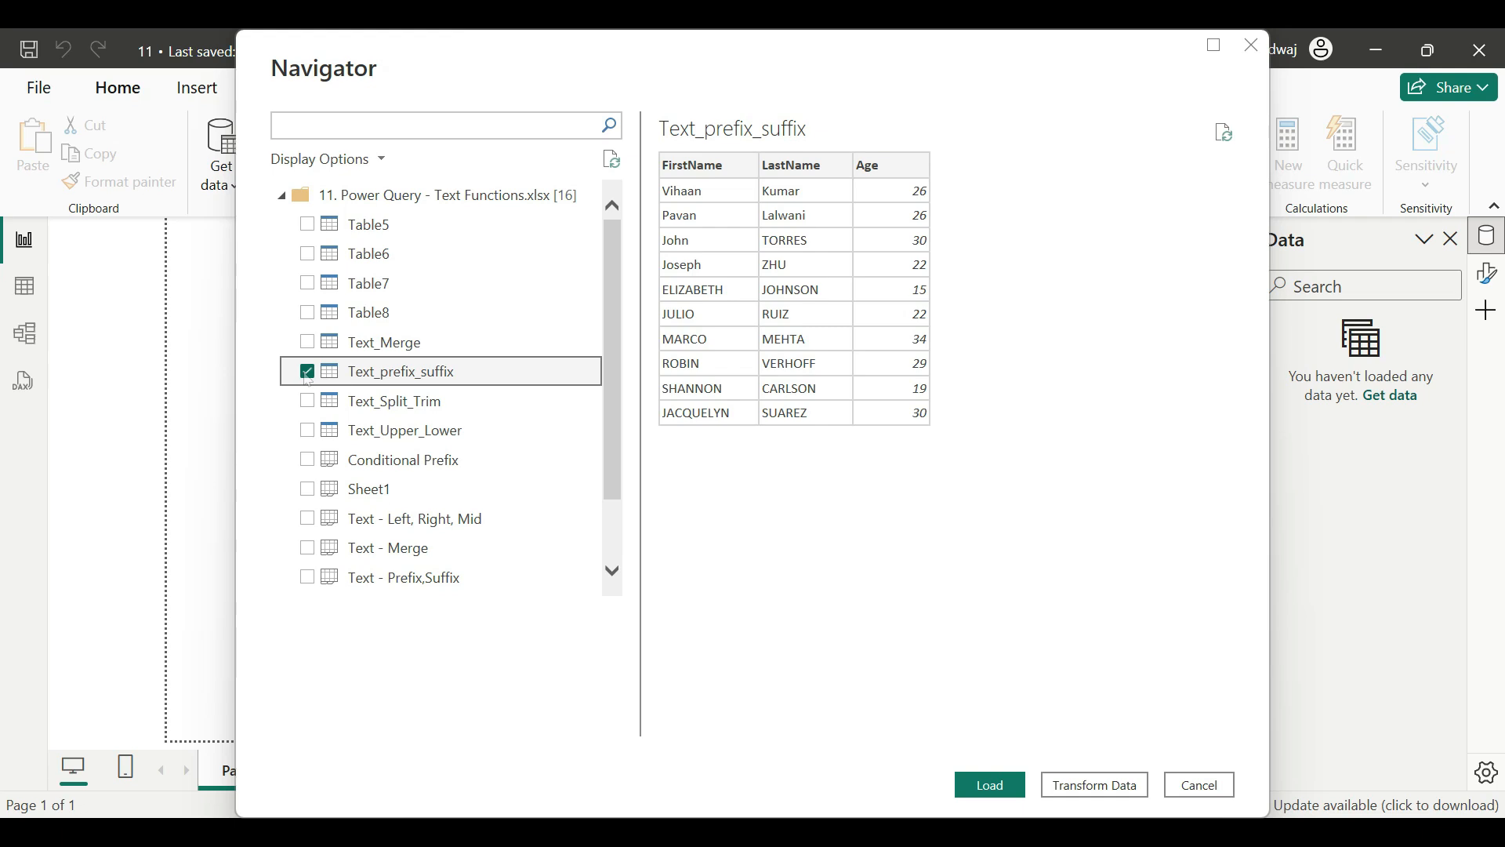
left_click(1117, 780)
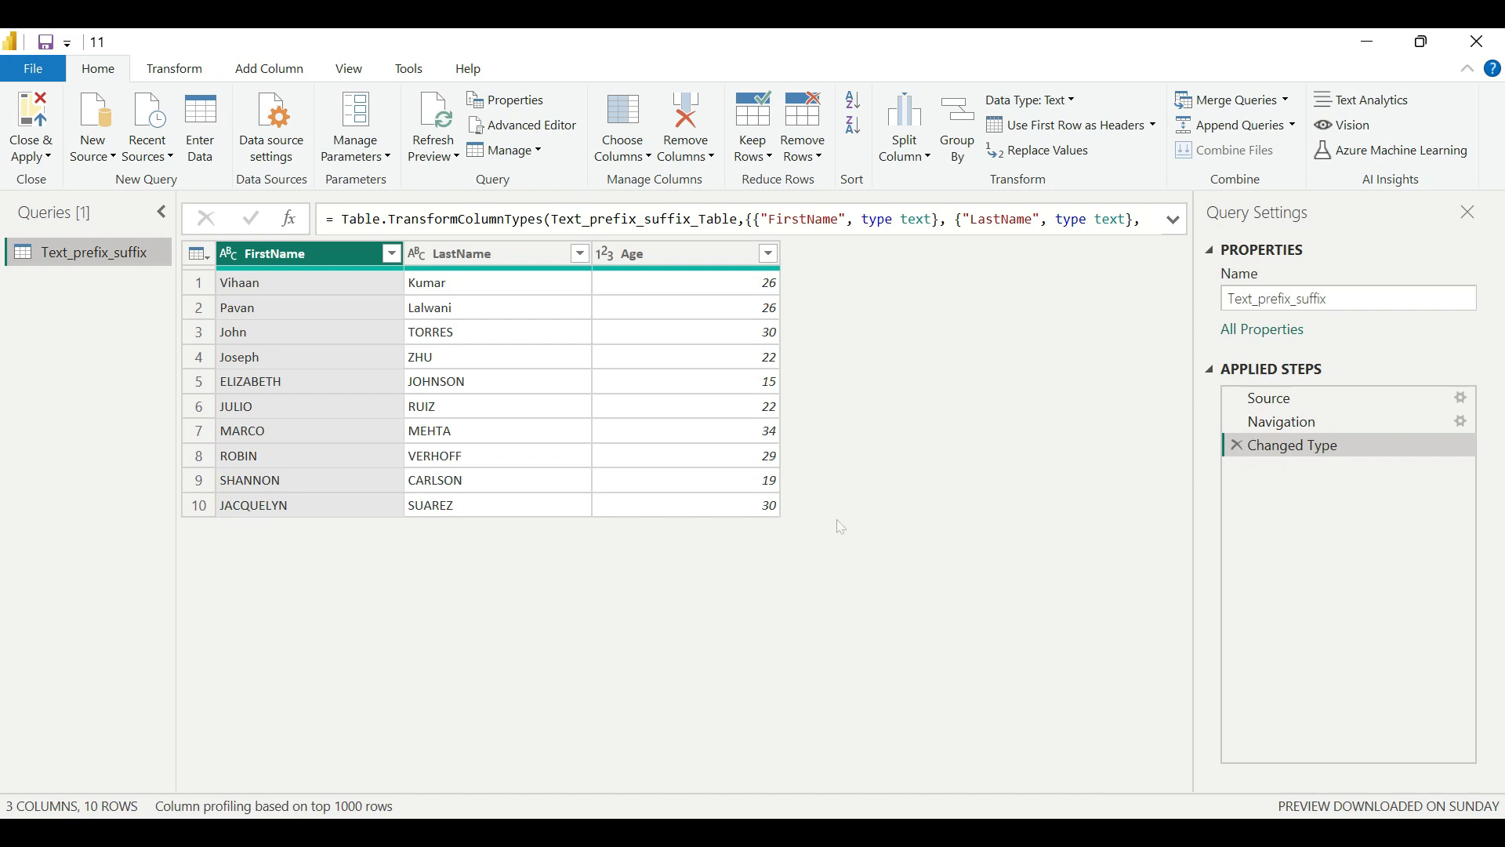
Add the suffix ' Year' to the Age column, then view the Changed Type step for comparison.
left_click(676, 259)
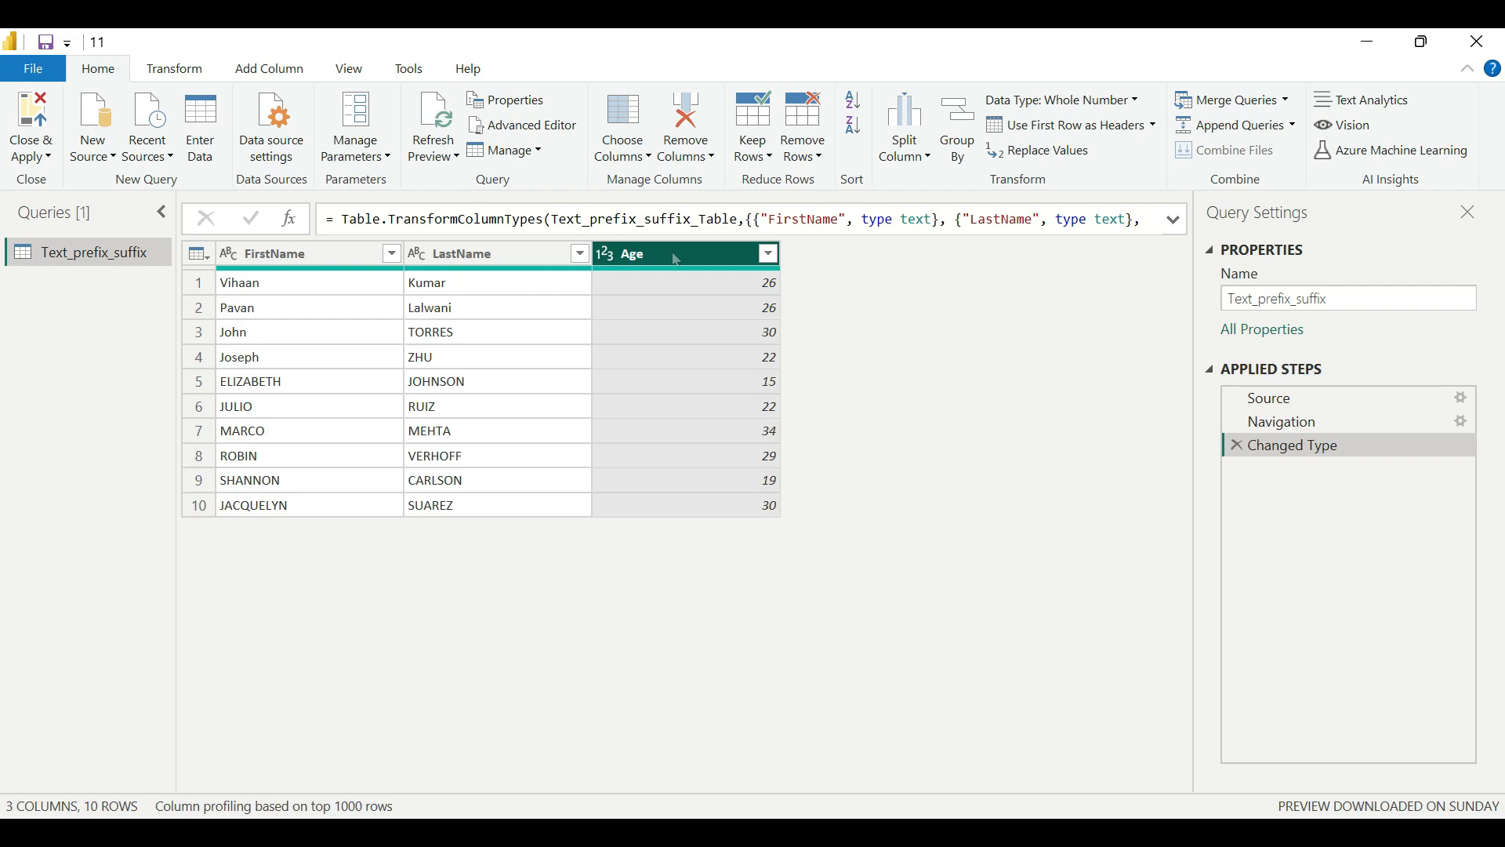
left_click(190, 75)
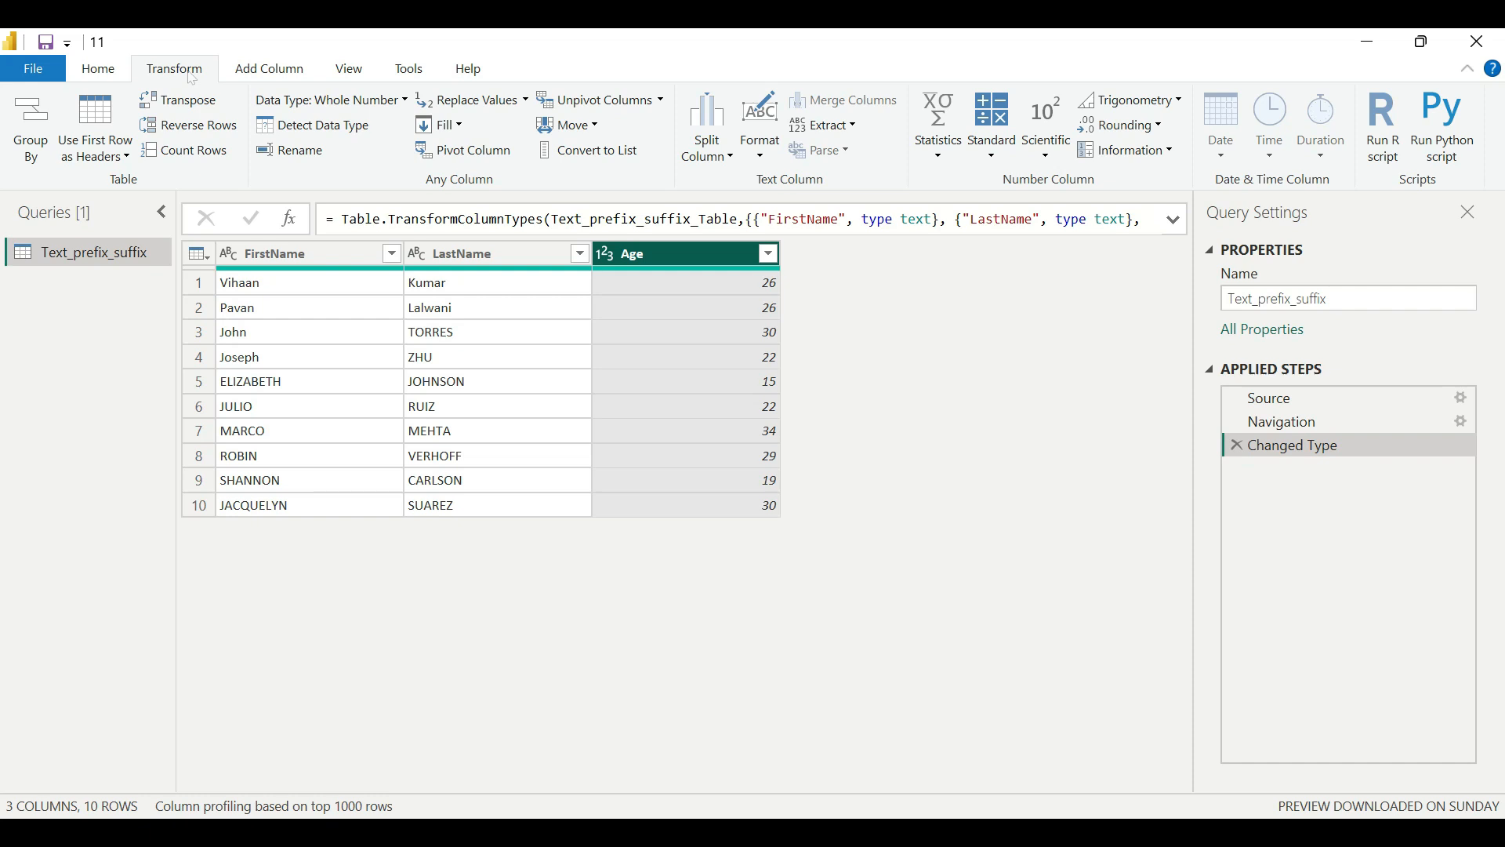
left_click(760, 153)
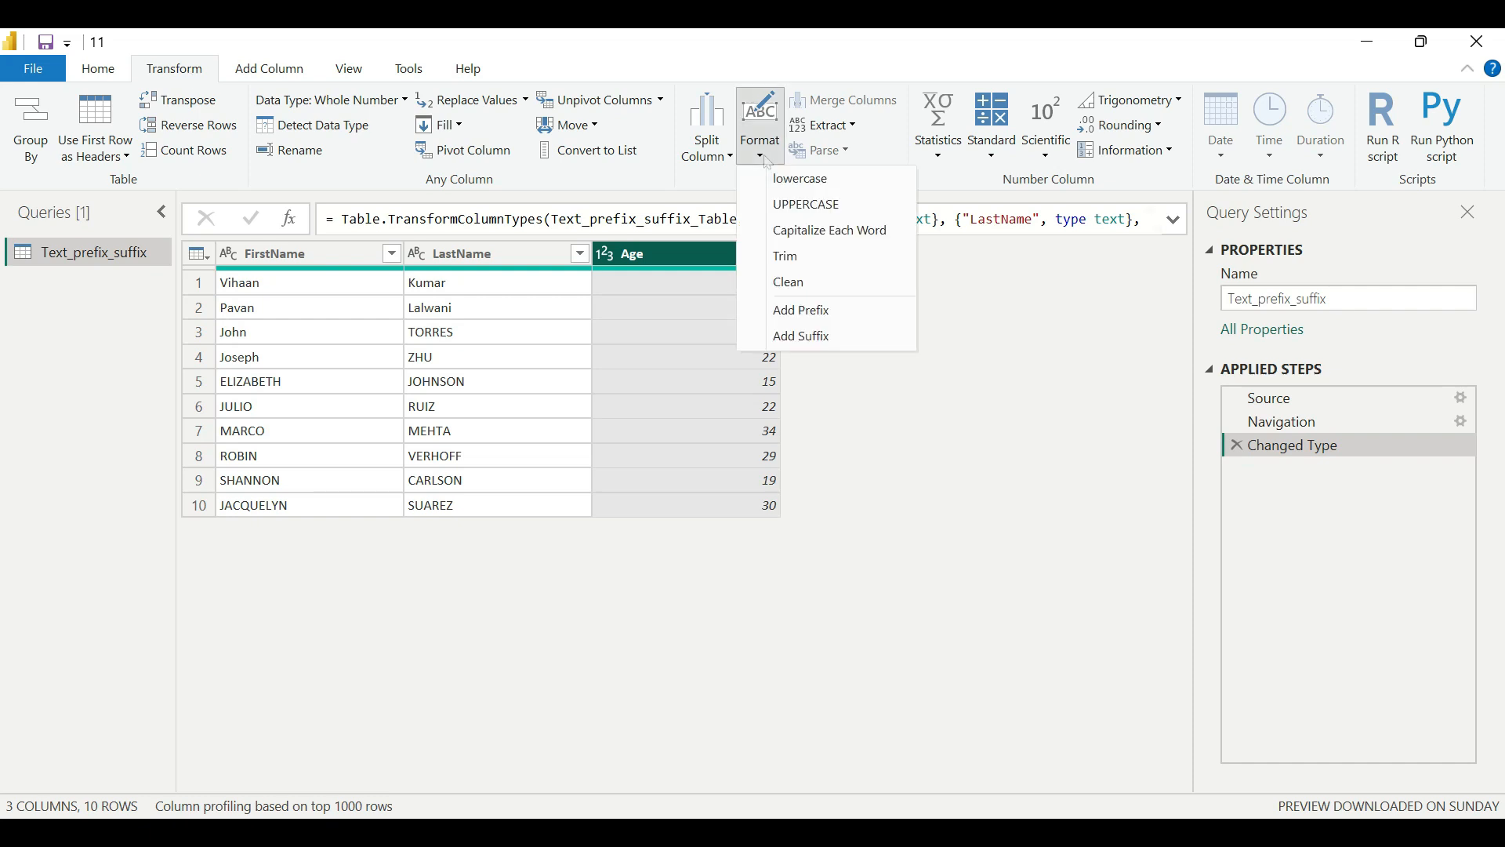
left_click(819, 340)
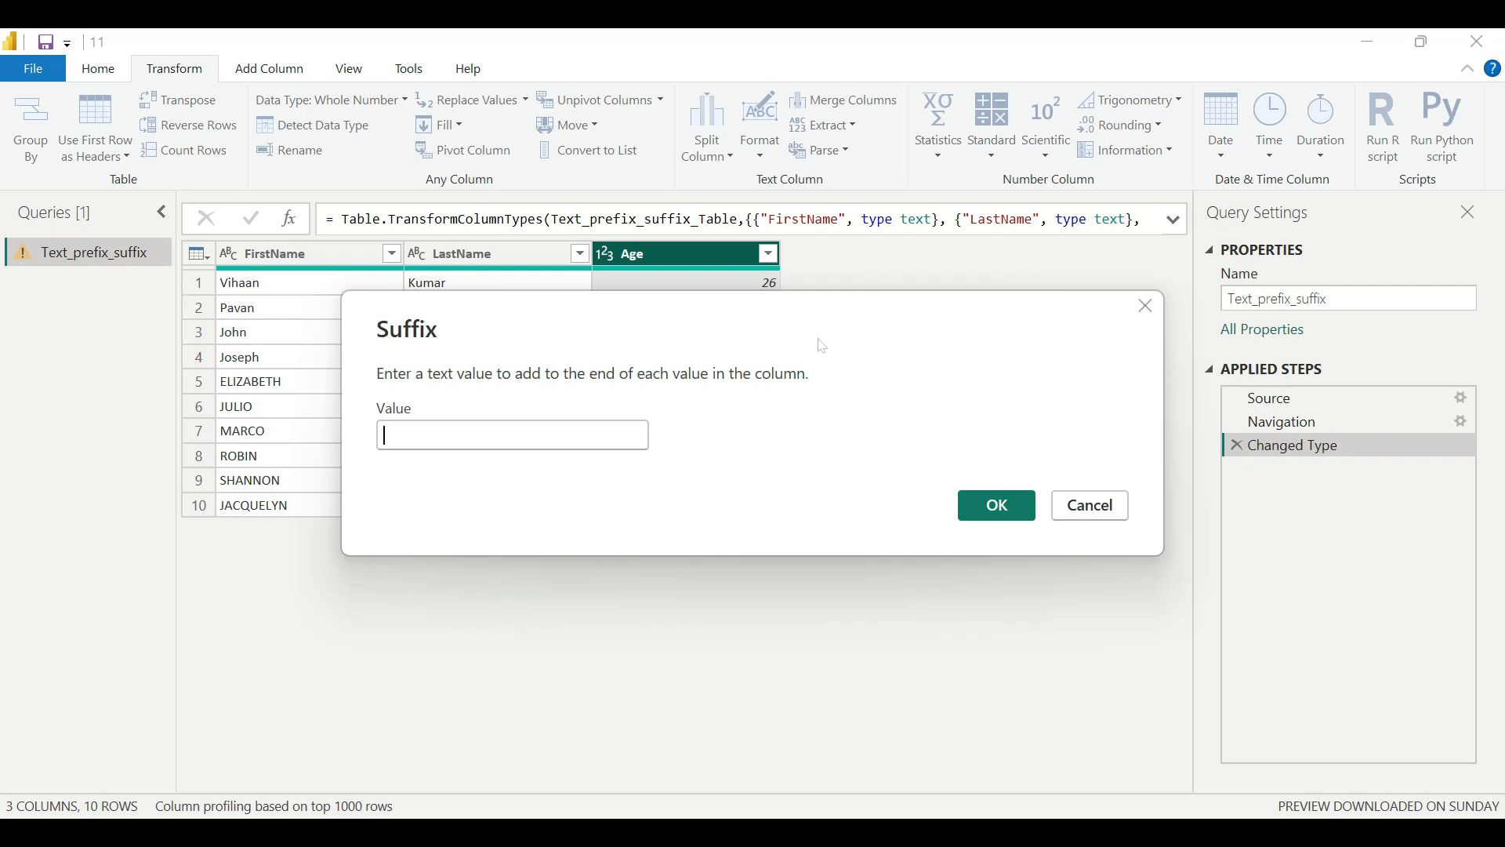
type("Year")
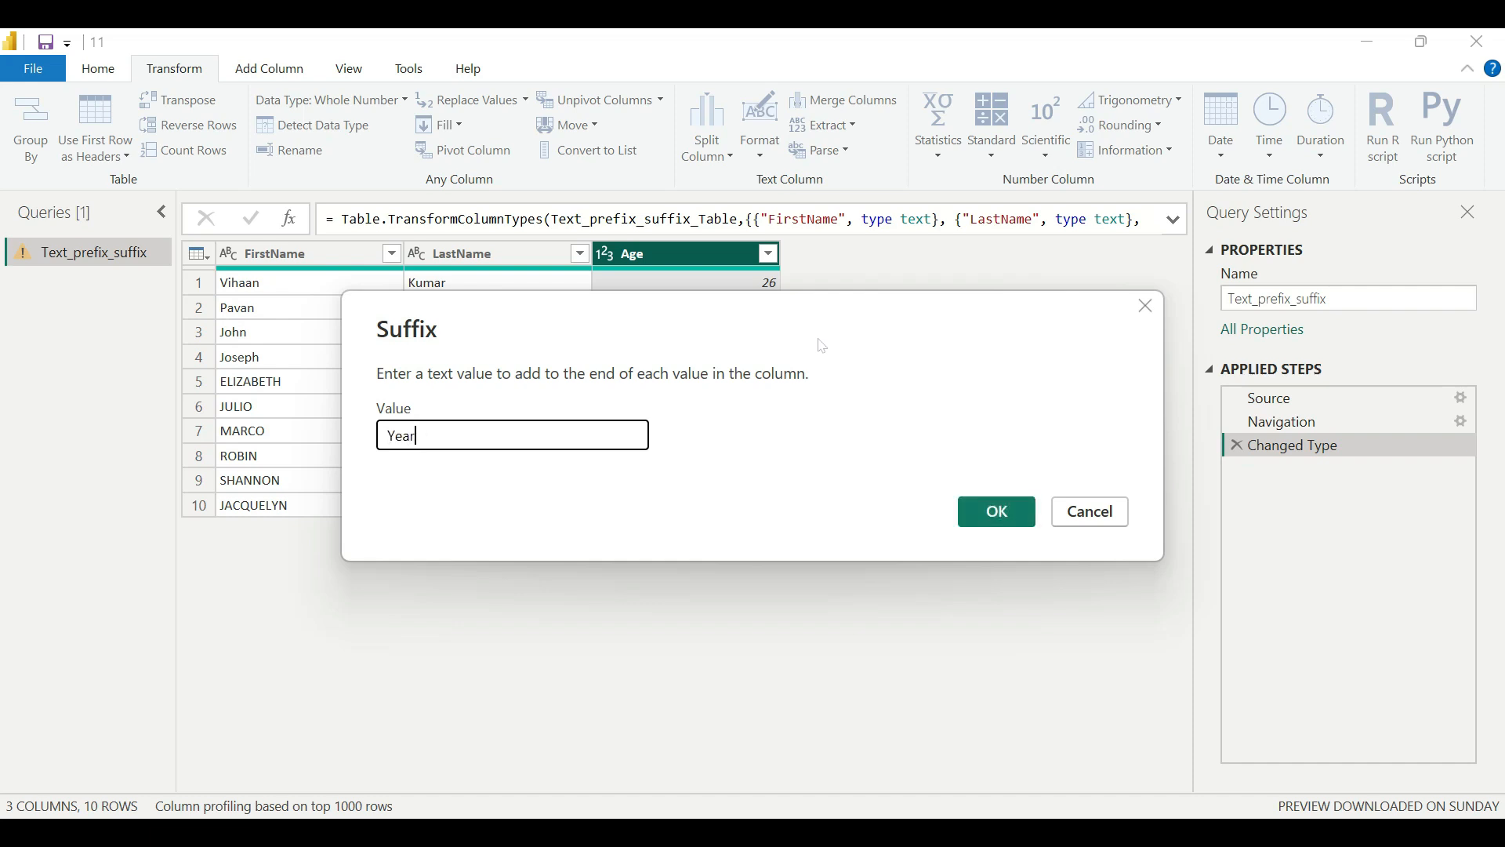
left_click(1011, 520)
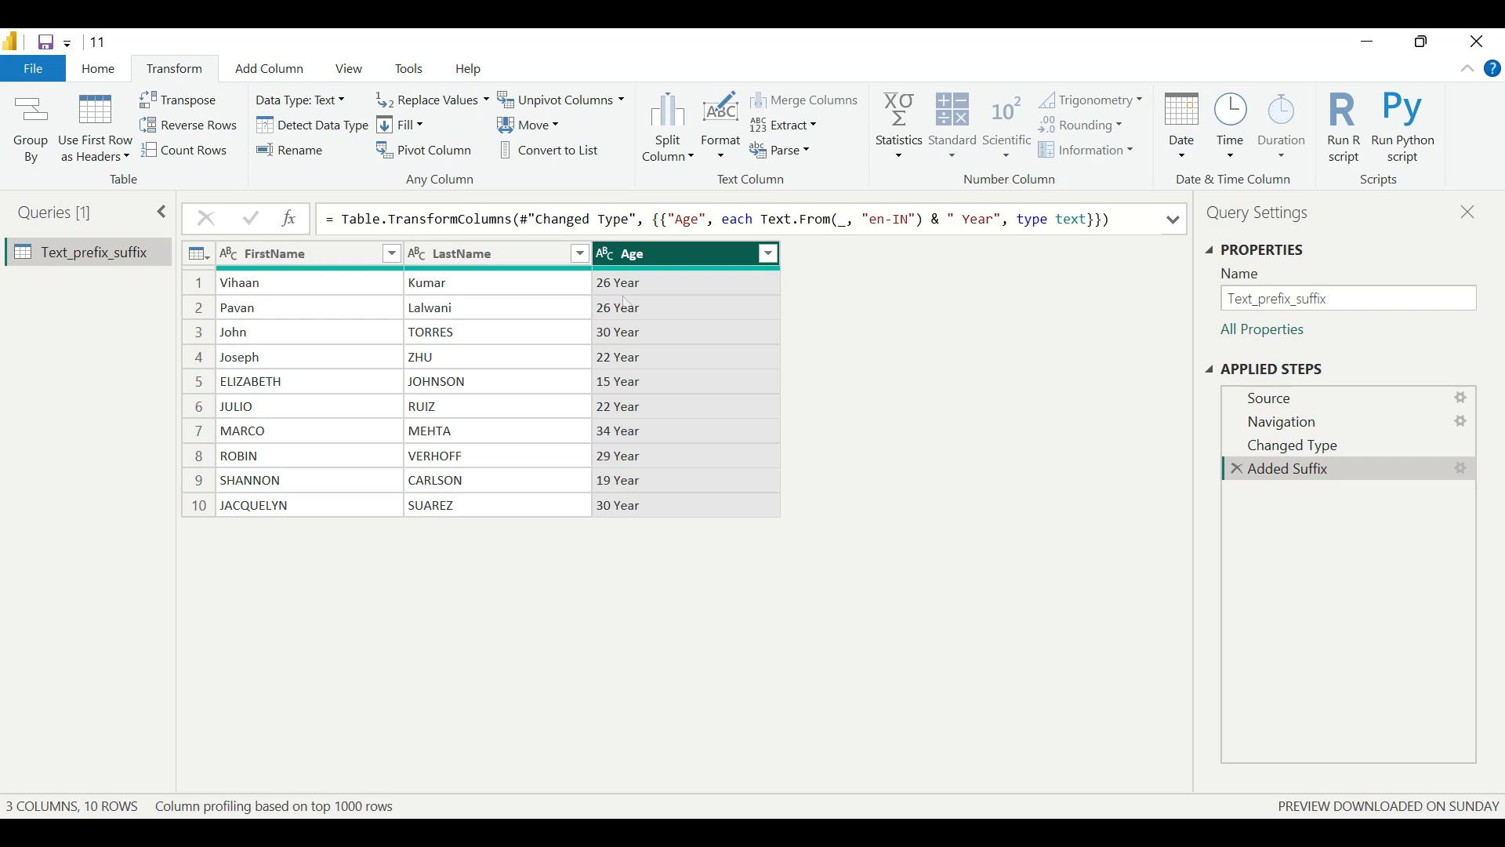
left_click(1258, 453)
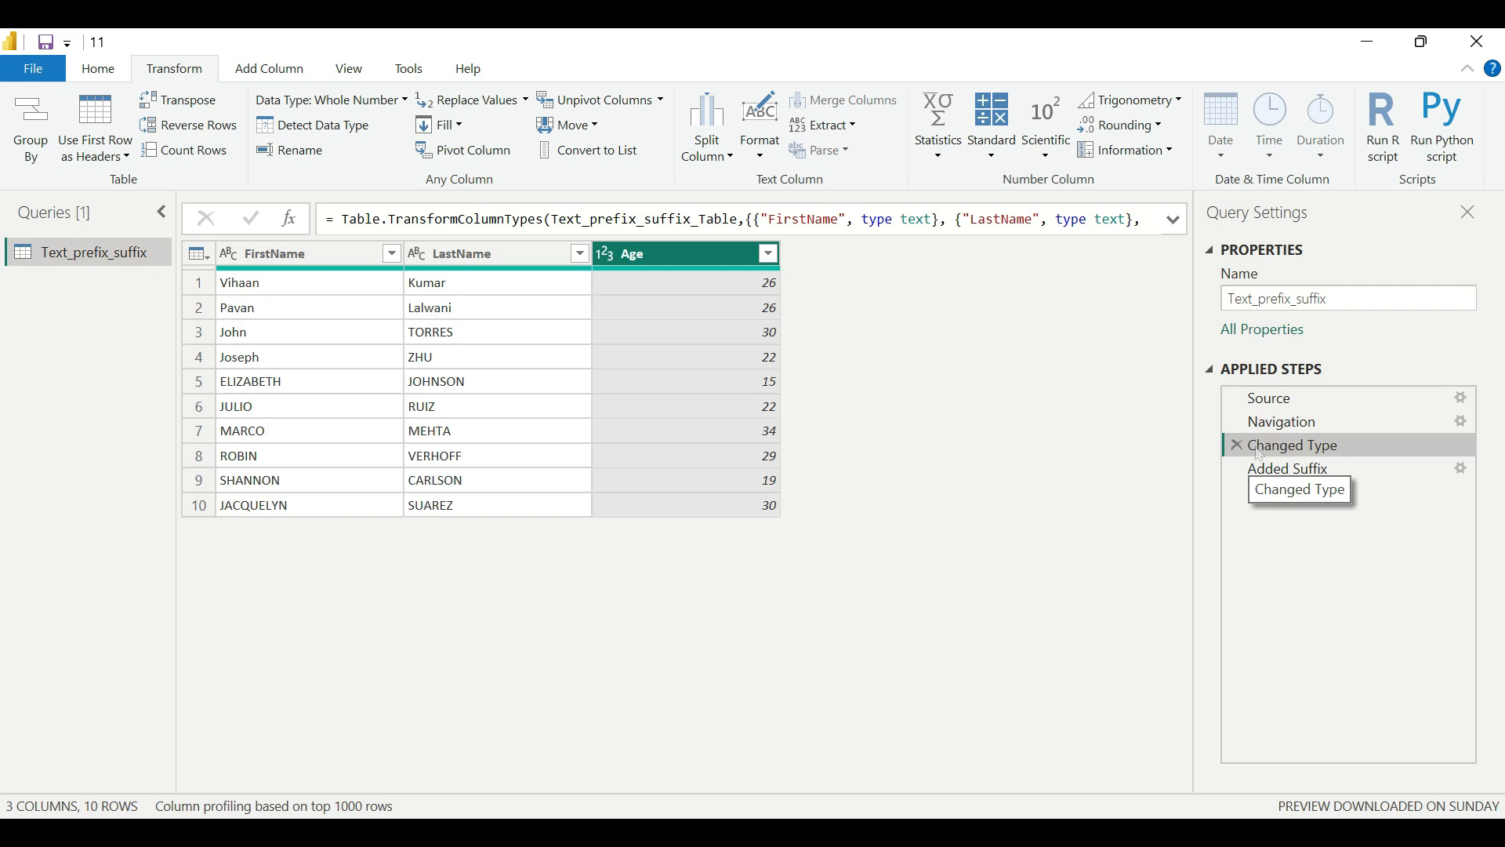
Return to the Added Suffix step and check the Age column's data type without changing it.
left_click_drag(588, 239, 623, 272)
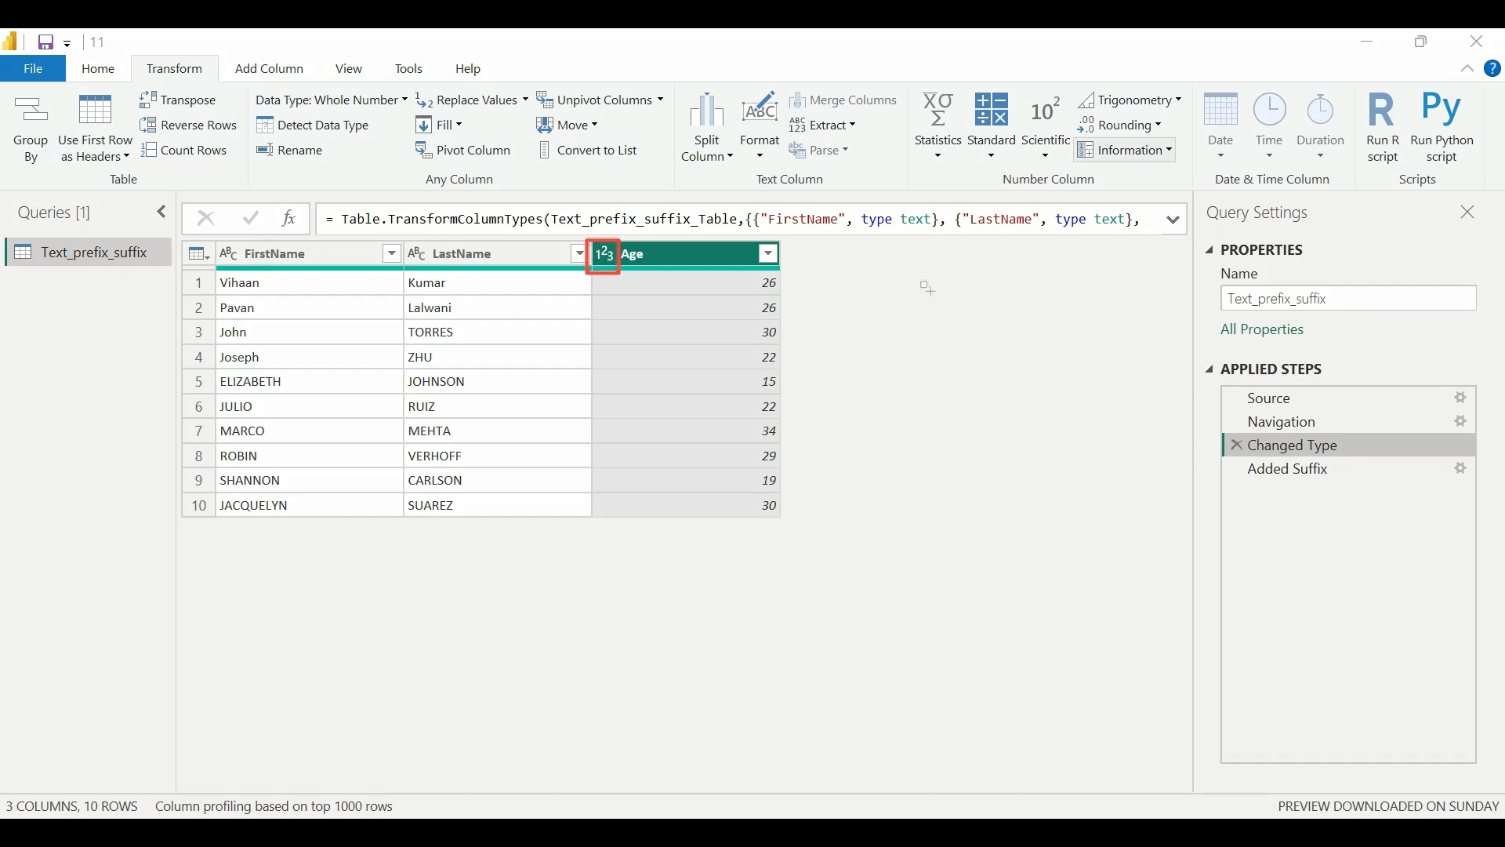
left_click(1278, 469)
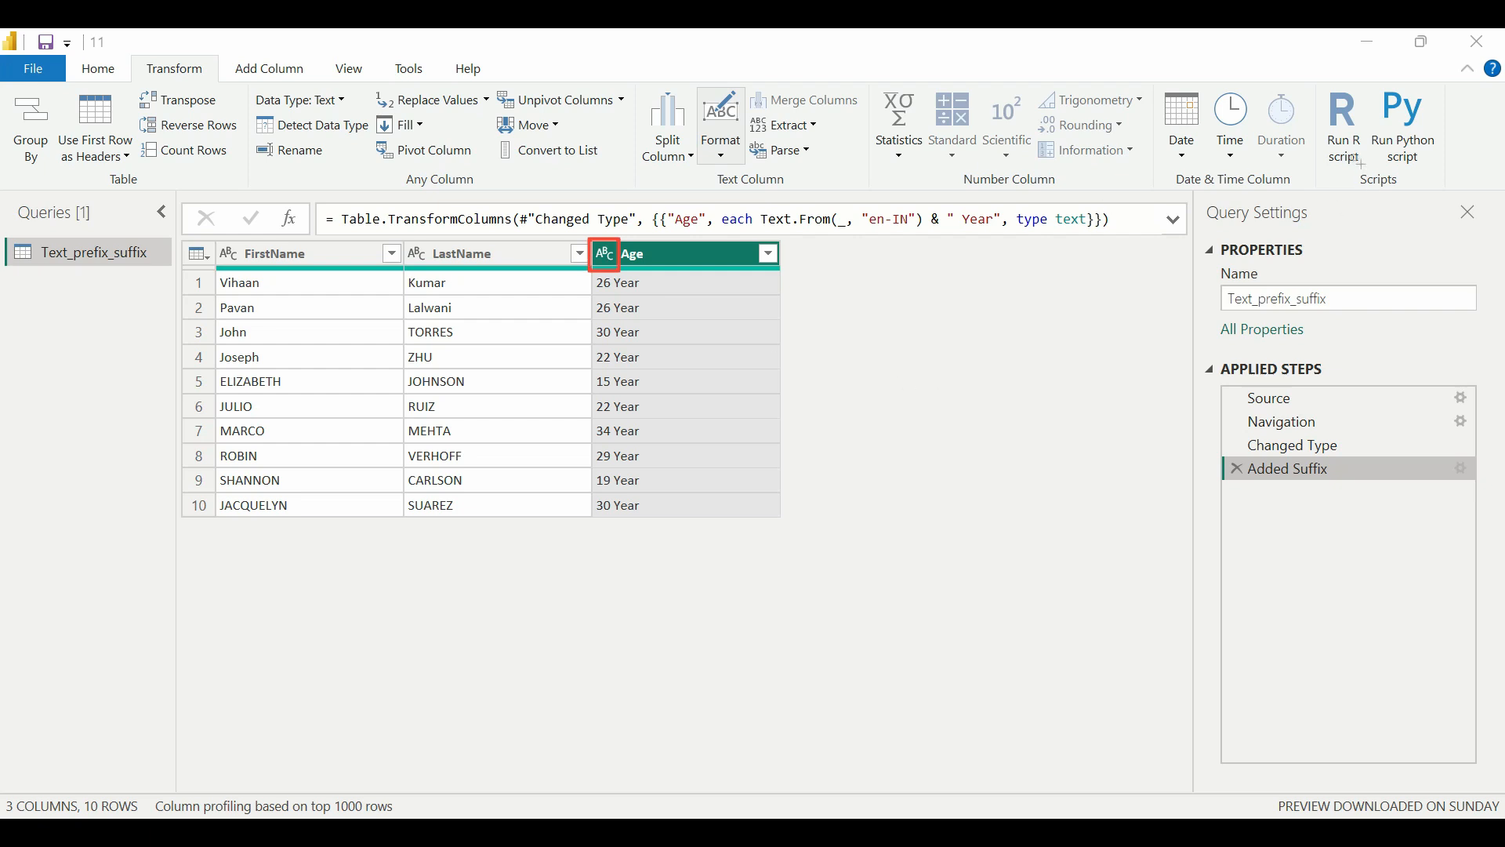
left_click(610, 261)
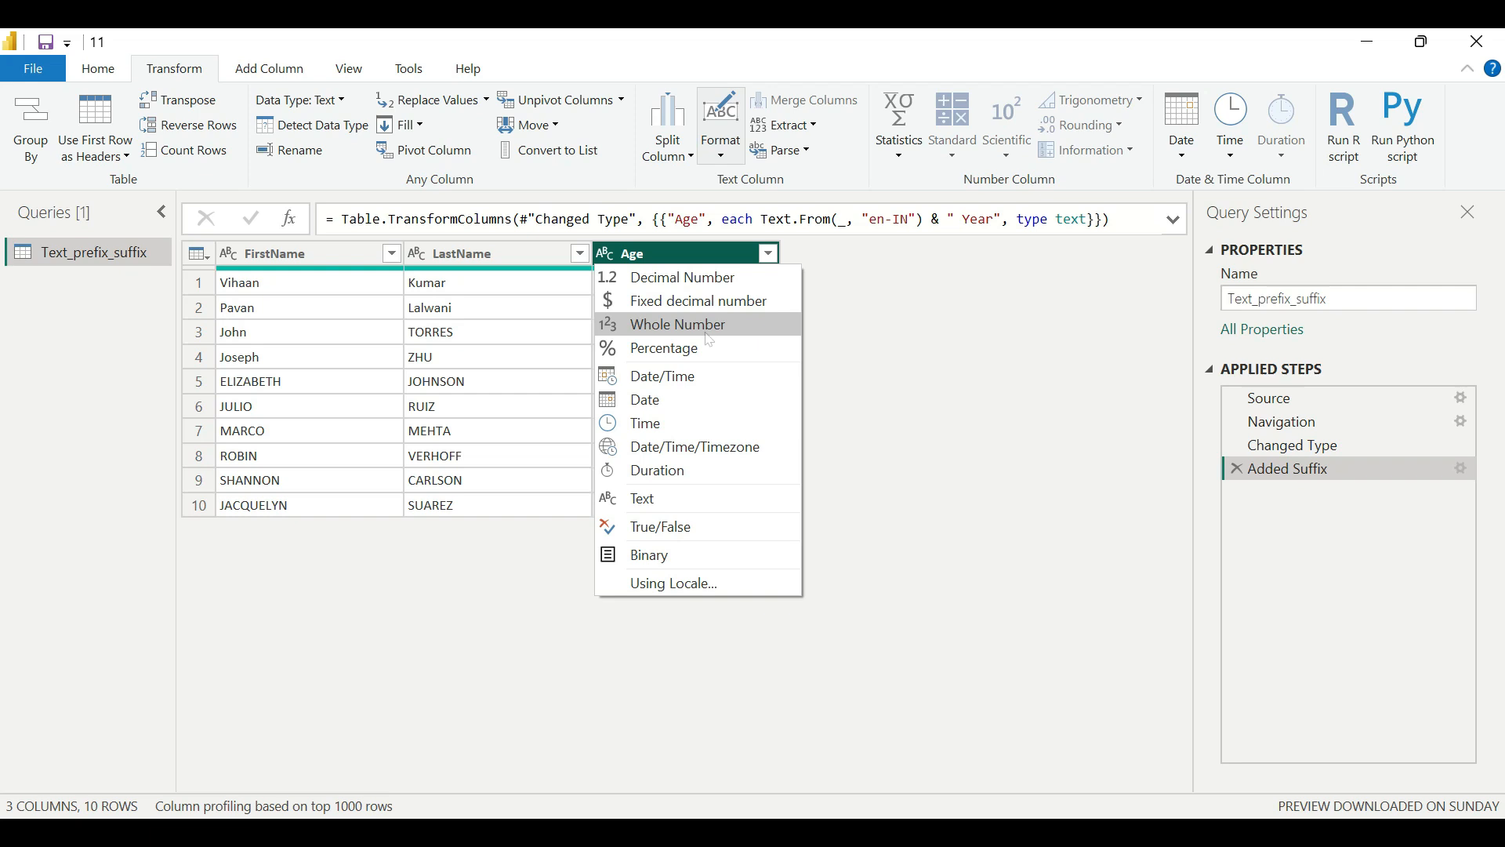
left_click(884, 355)
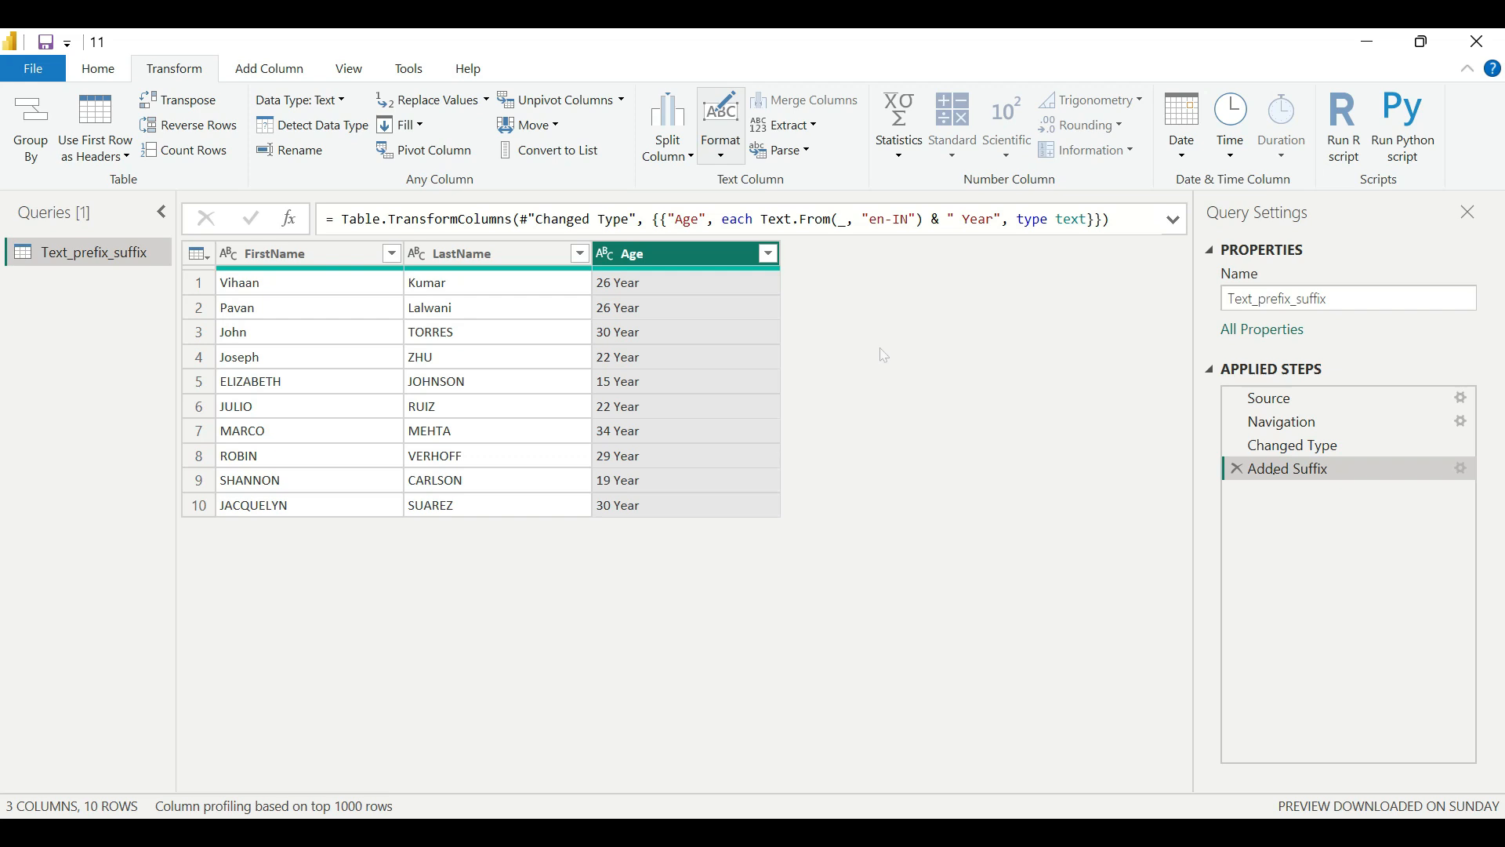
left_click(730, 162)
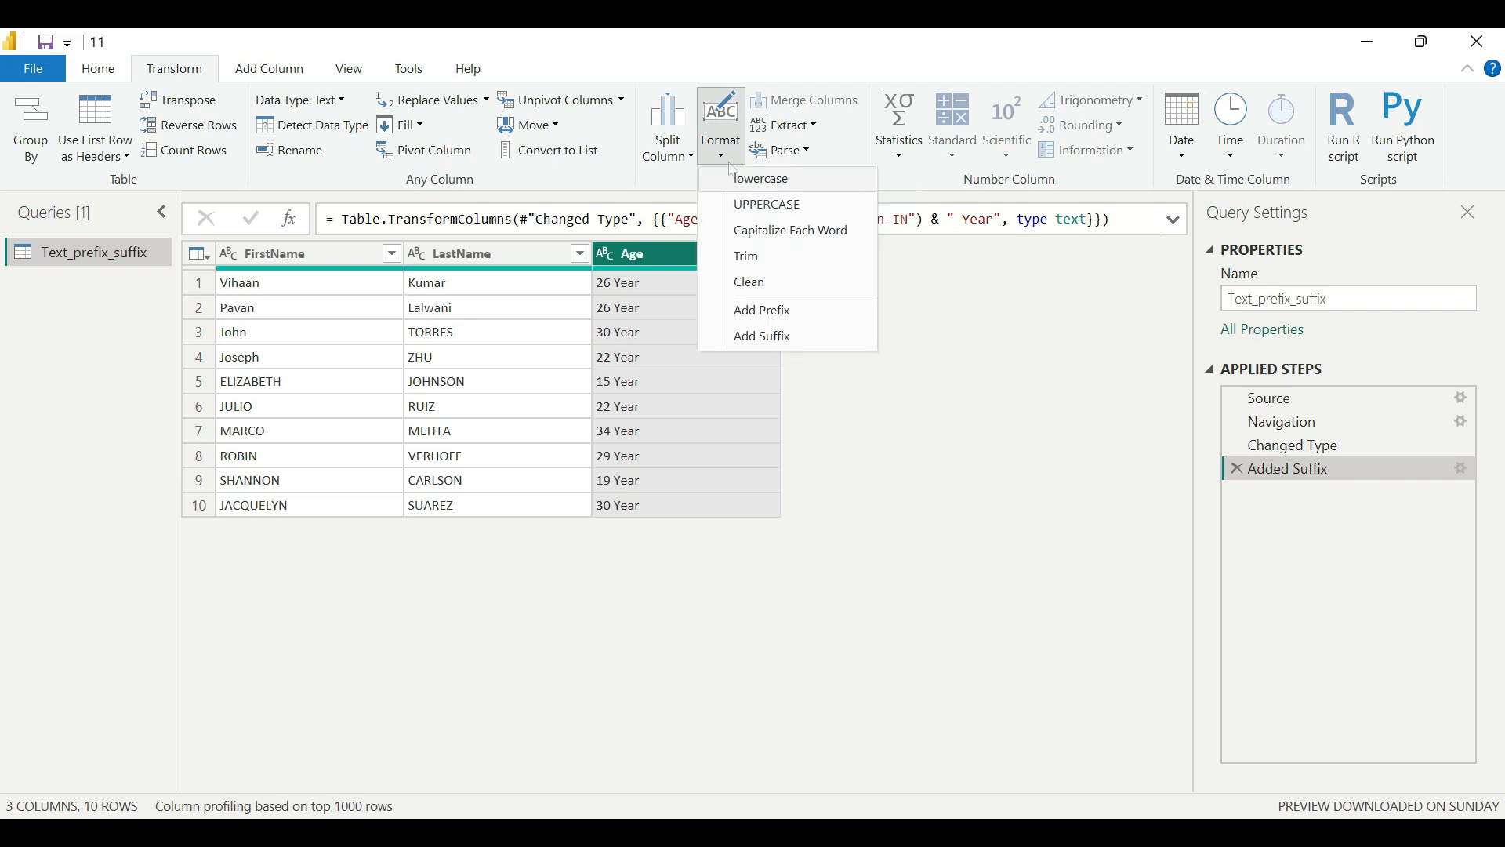
Add the prefix 'My Age is :' to every Age value.
left_click(771, 311)
type("My Age is :")
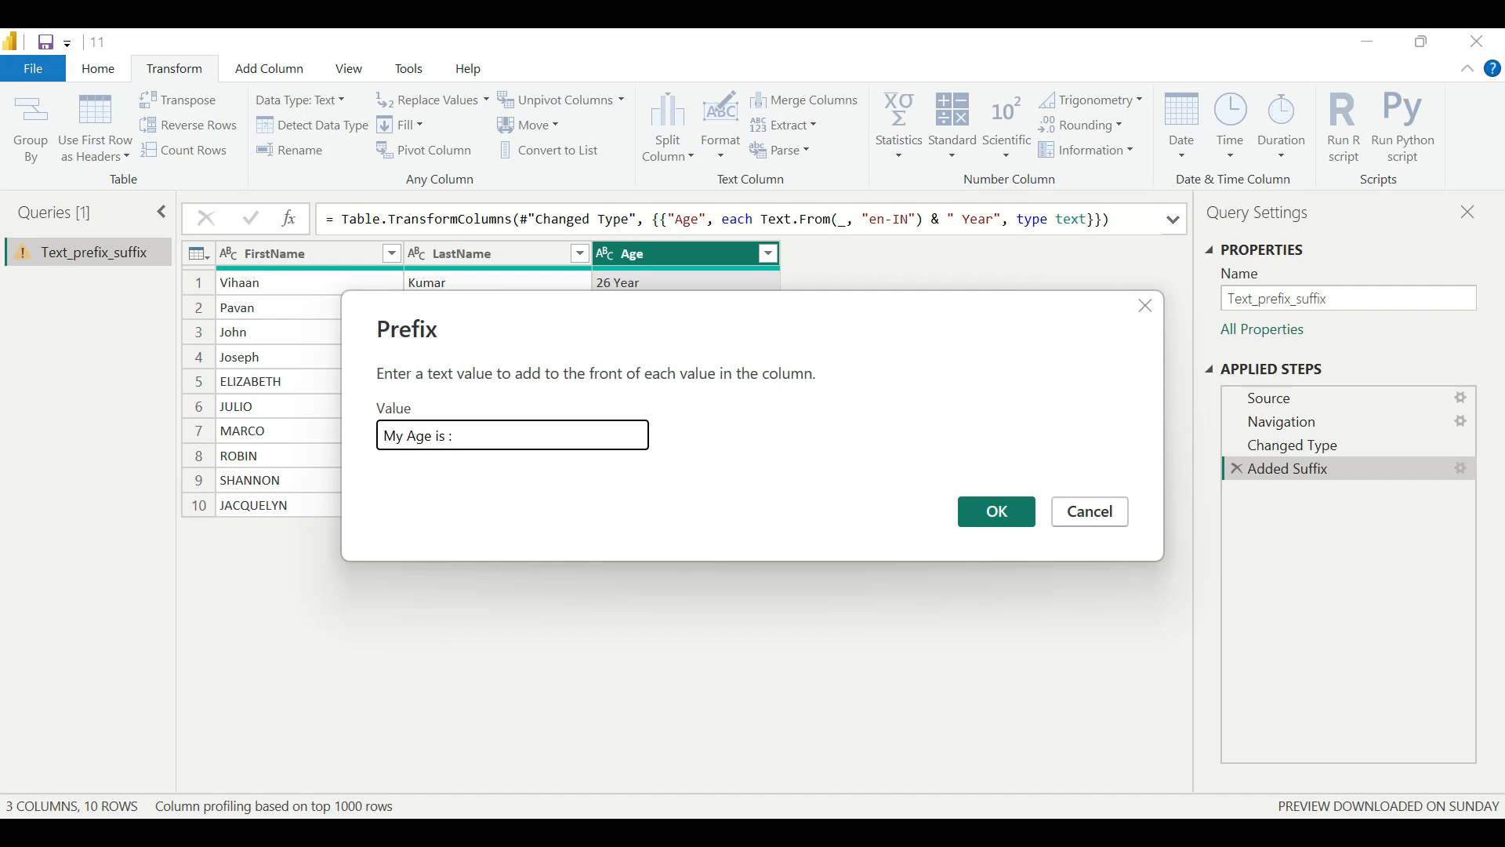
left_click(985, 517)
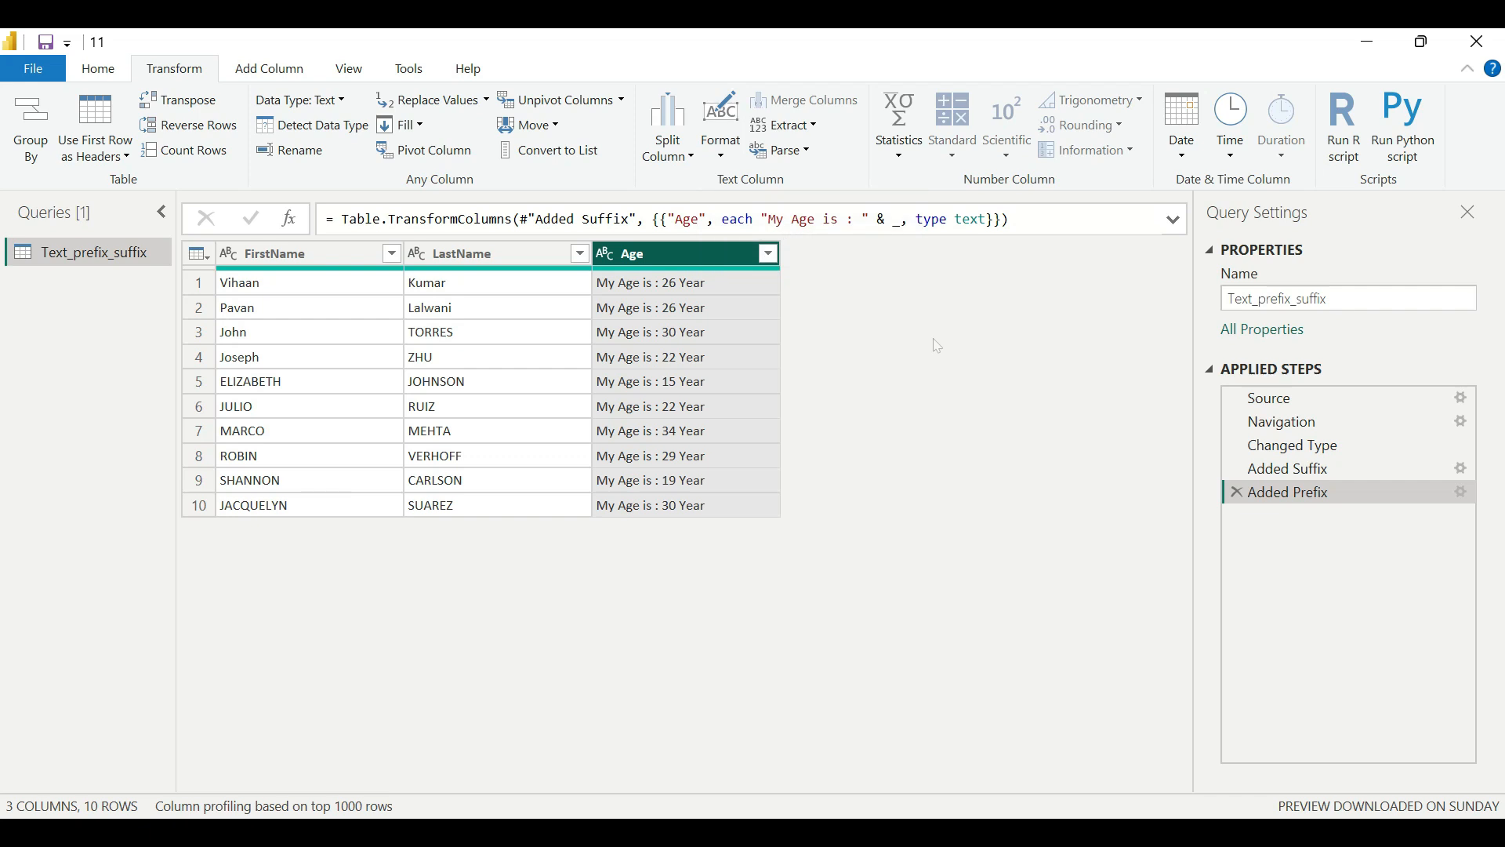
Edit the Added Prefix step to read 'My Age Today is :', then Close & Apply the query.
left_click(1462, 492)
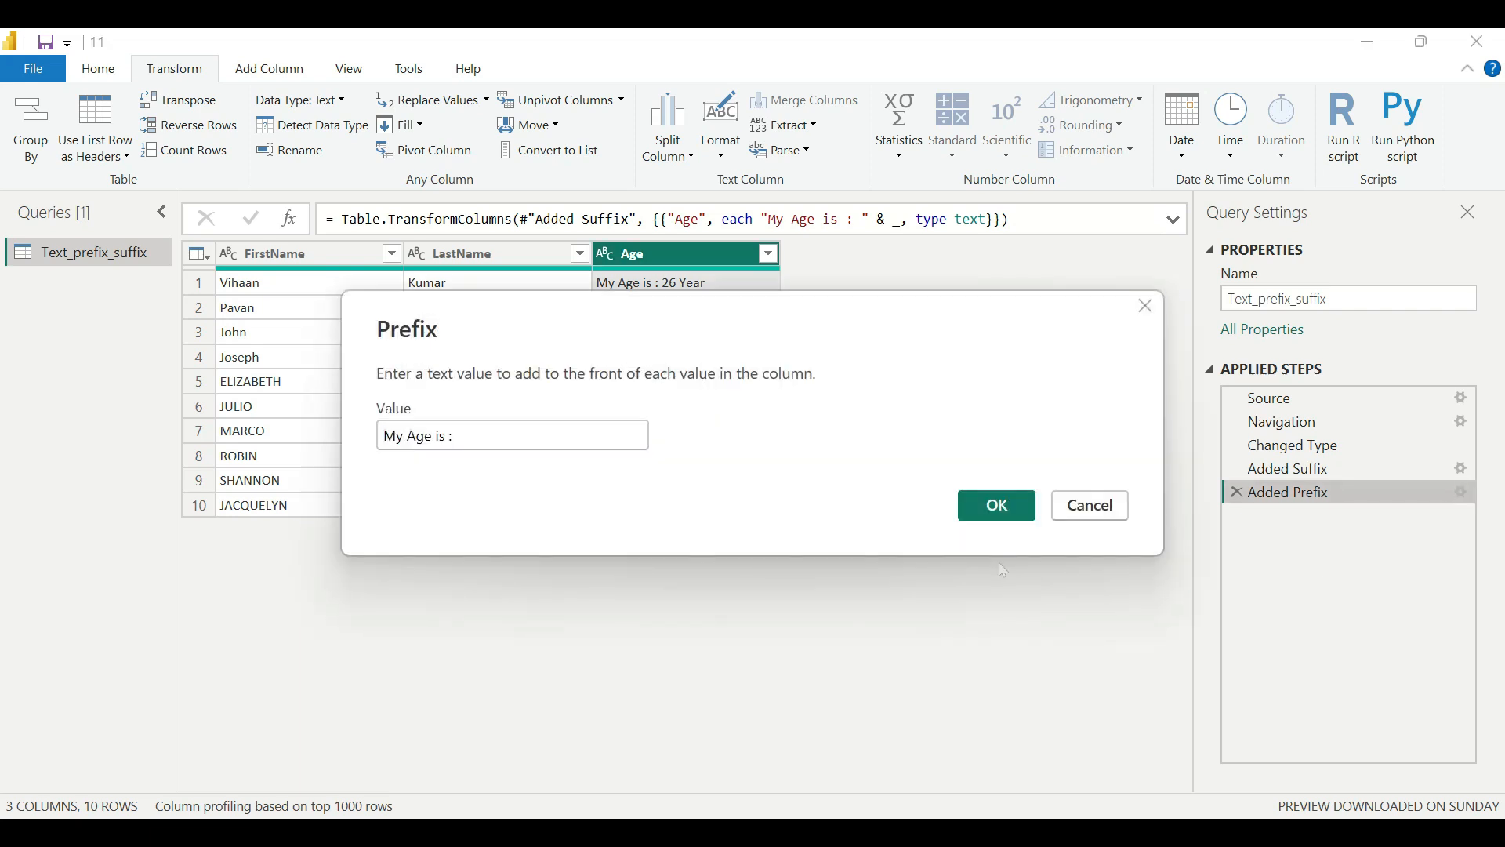
left_click(432, 436)
type("Today")
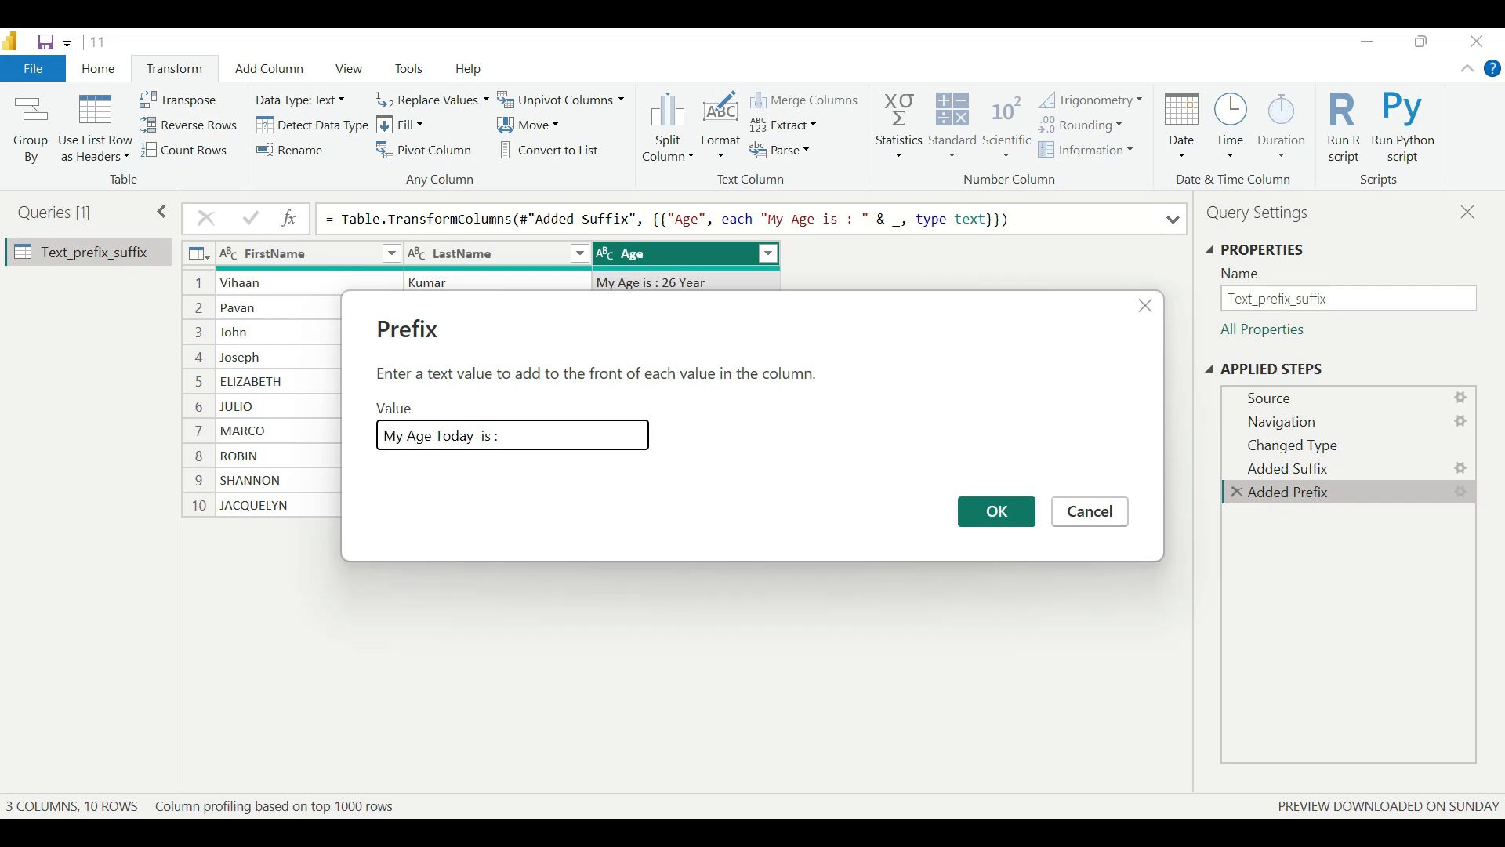
left_click(981, 523)
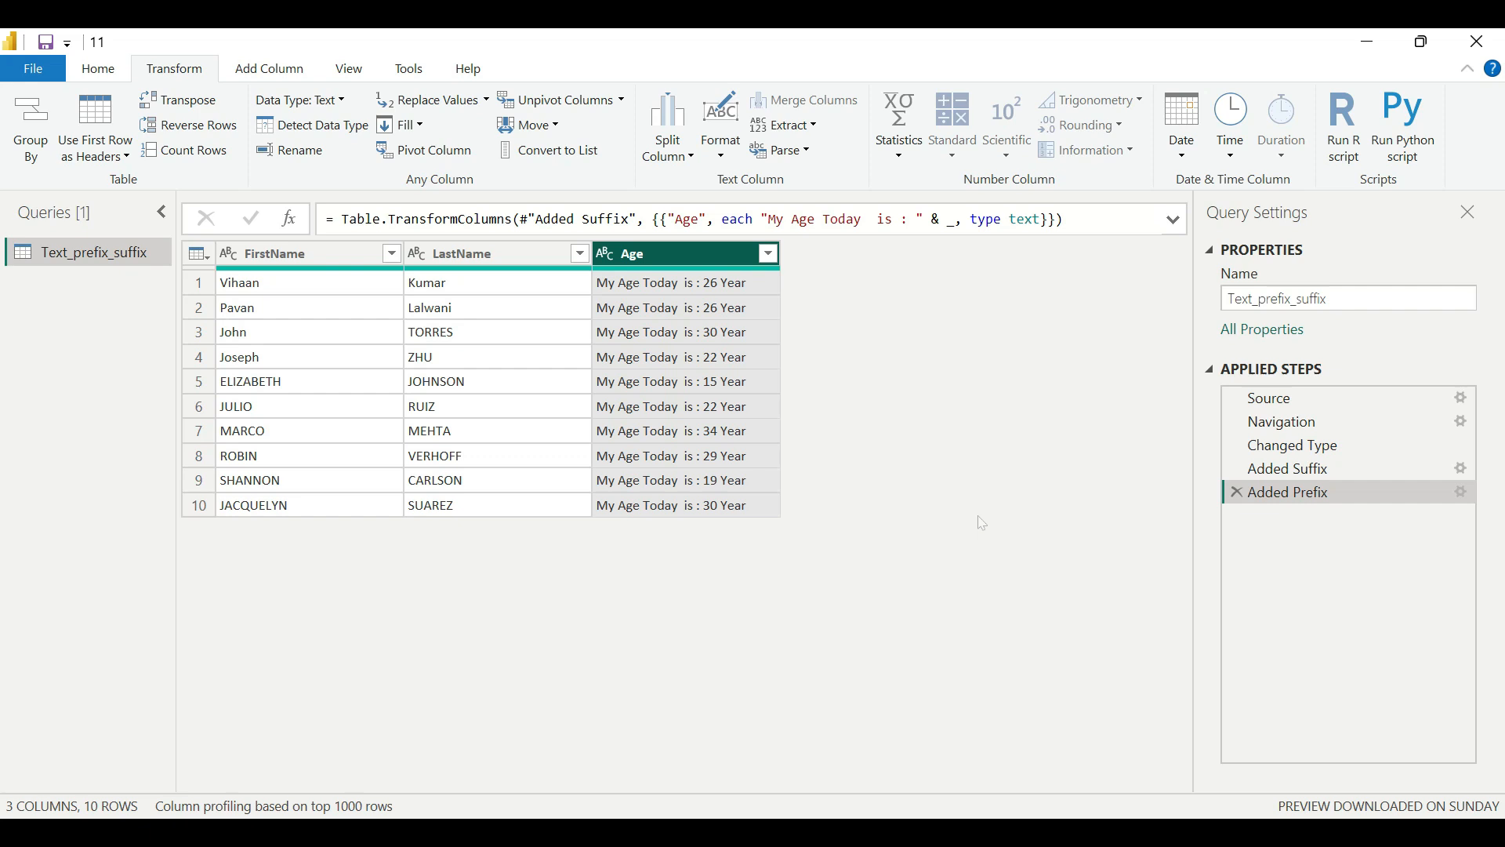
left_click(95, 69)
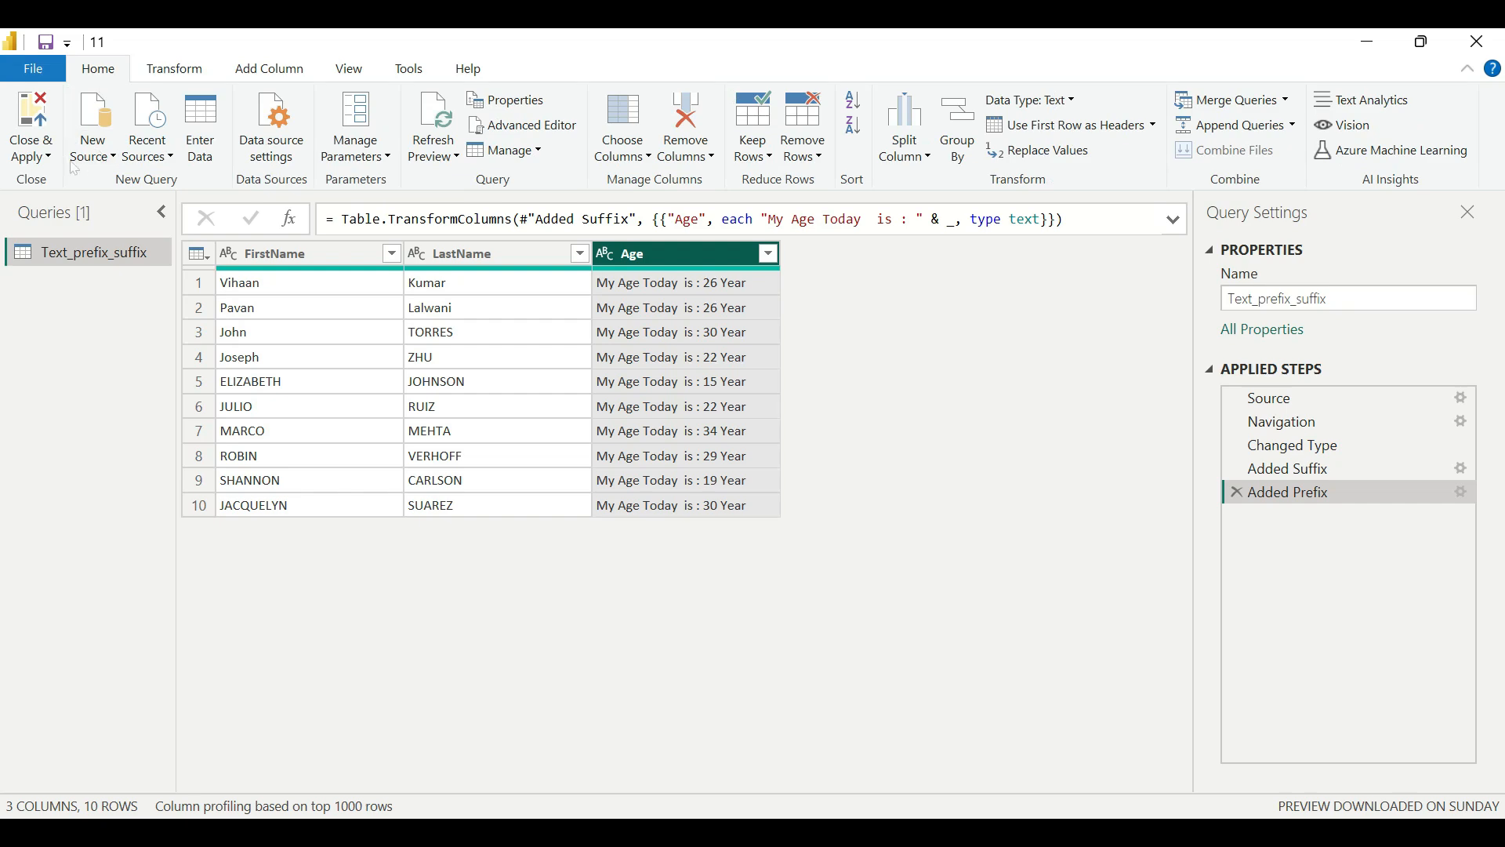
left_click(46, 161)
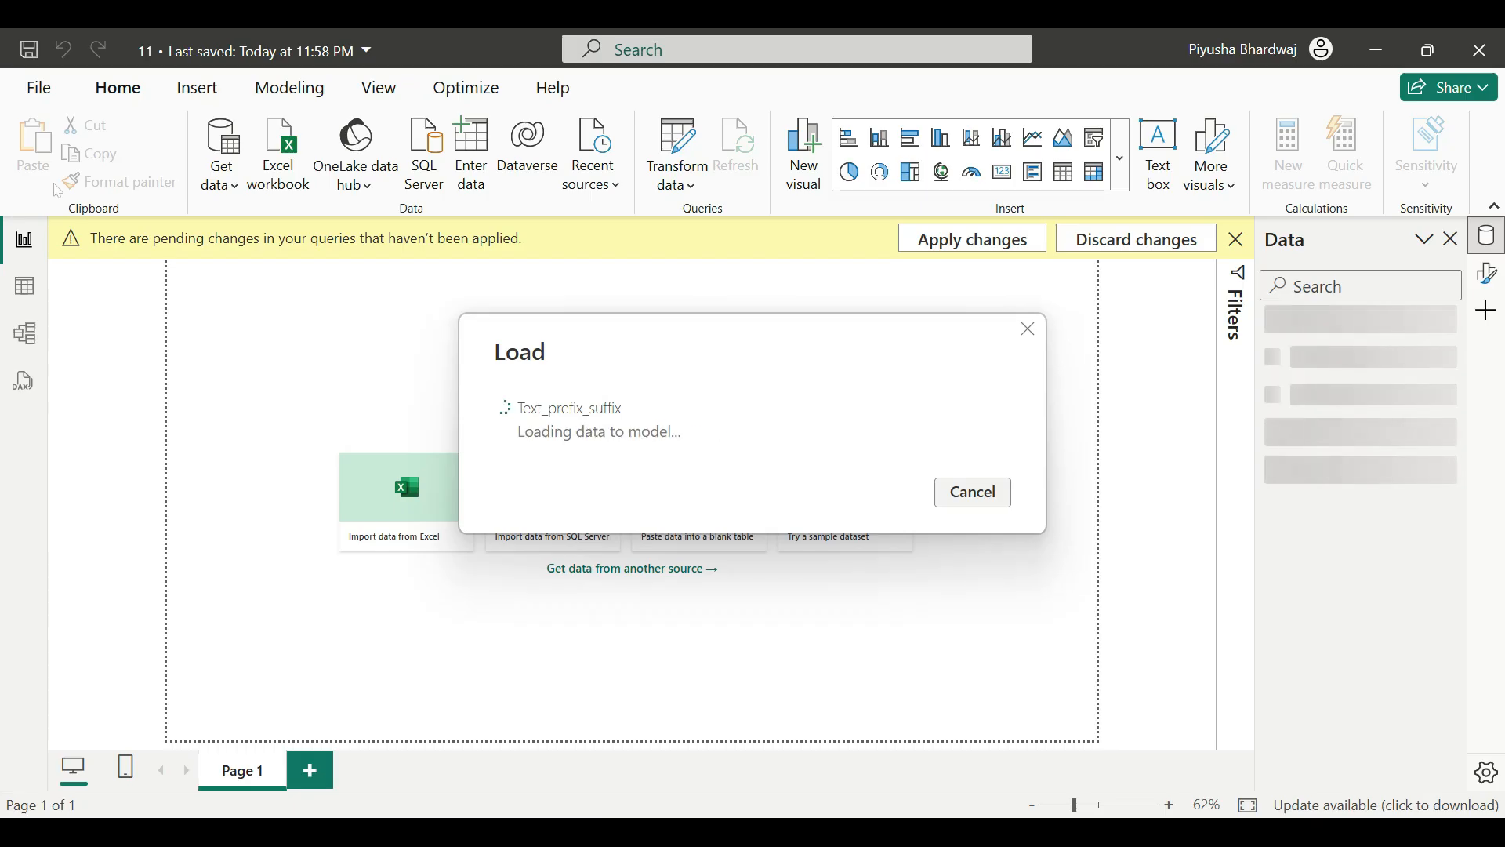
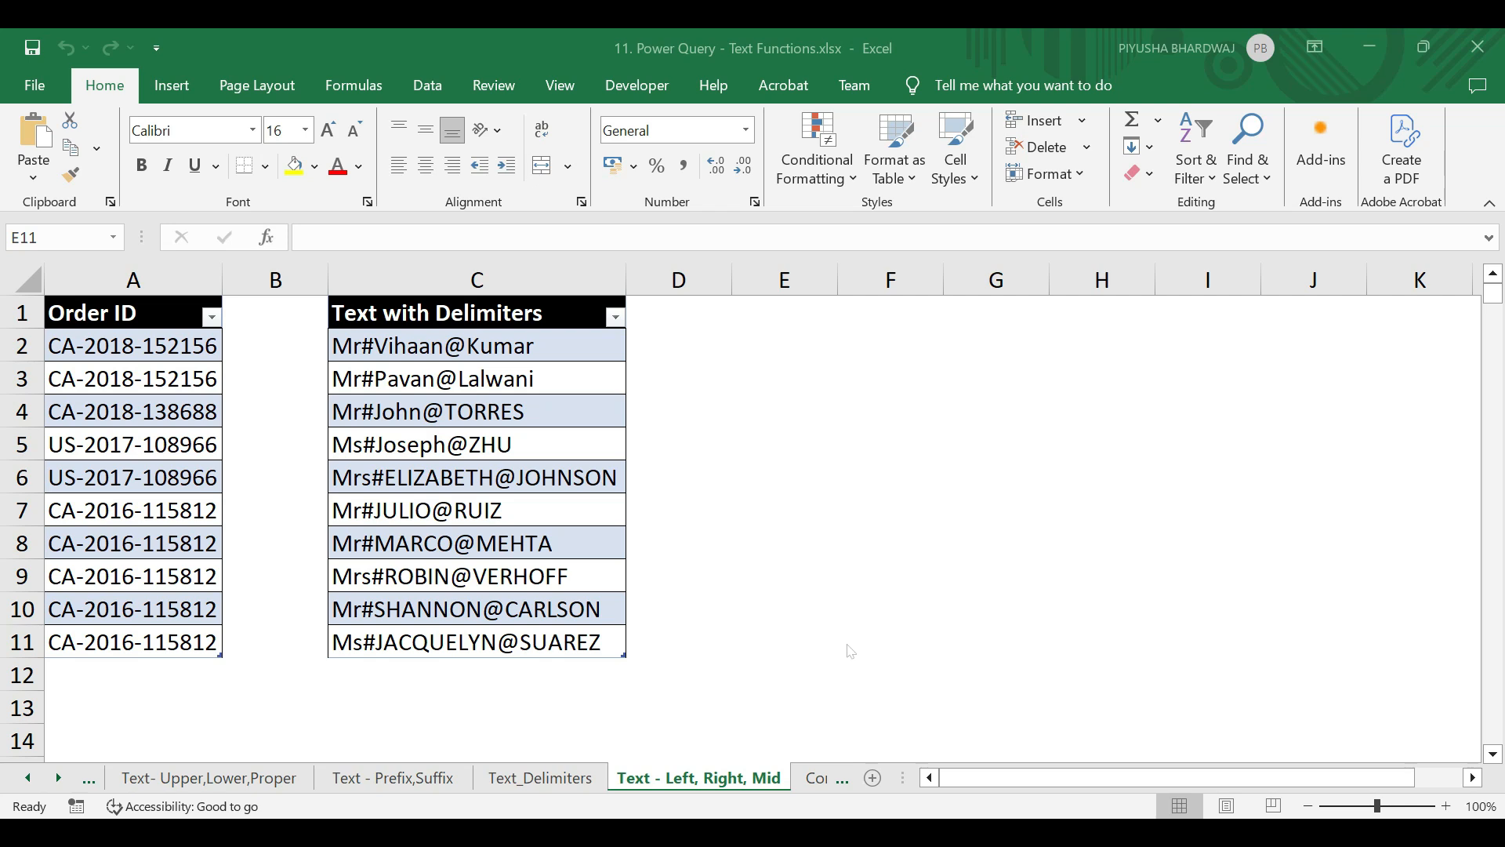
Check the delimiter table's name, save and close the Text Functions workbook, then begin an Excel workbook import.
left_click(127, 274)
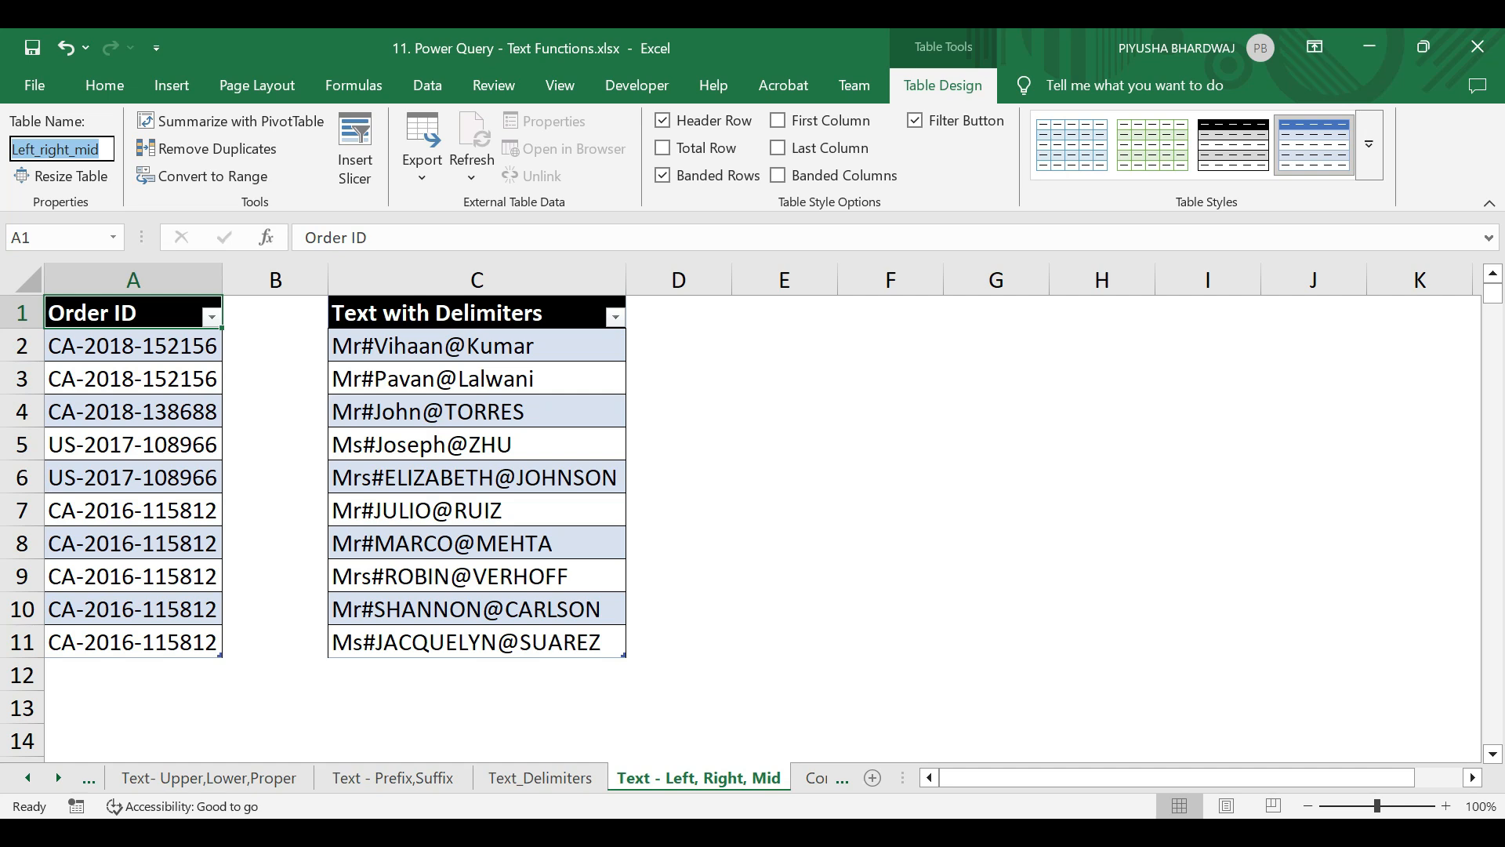
left_click(491, 278)
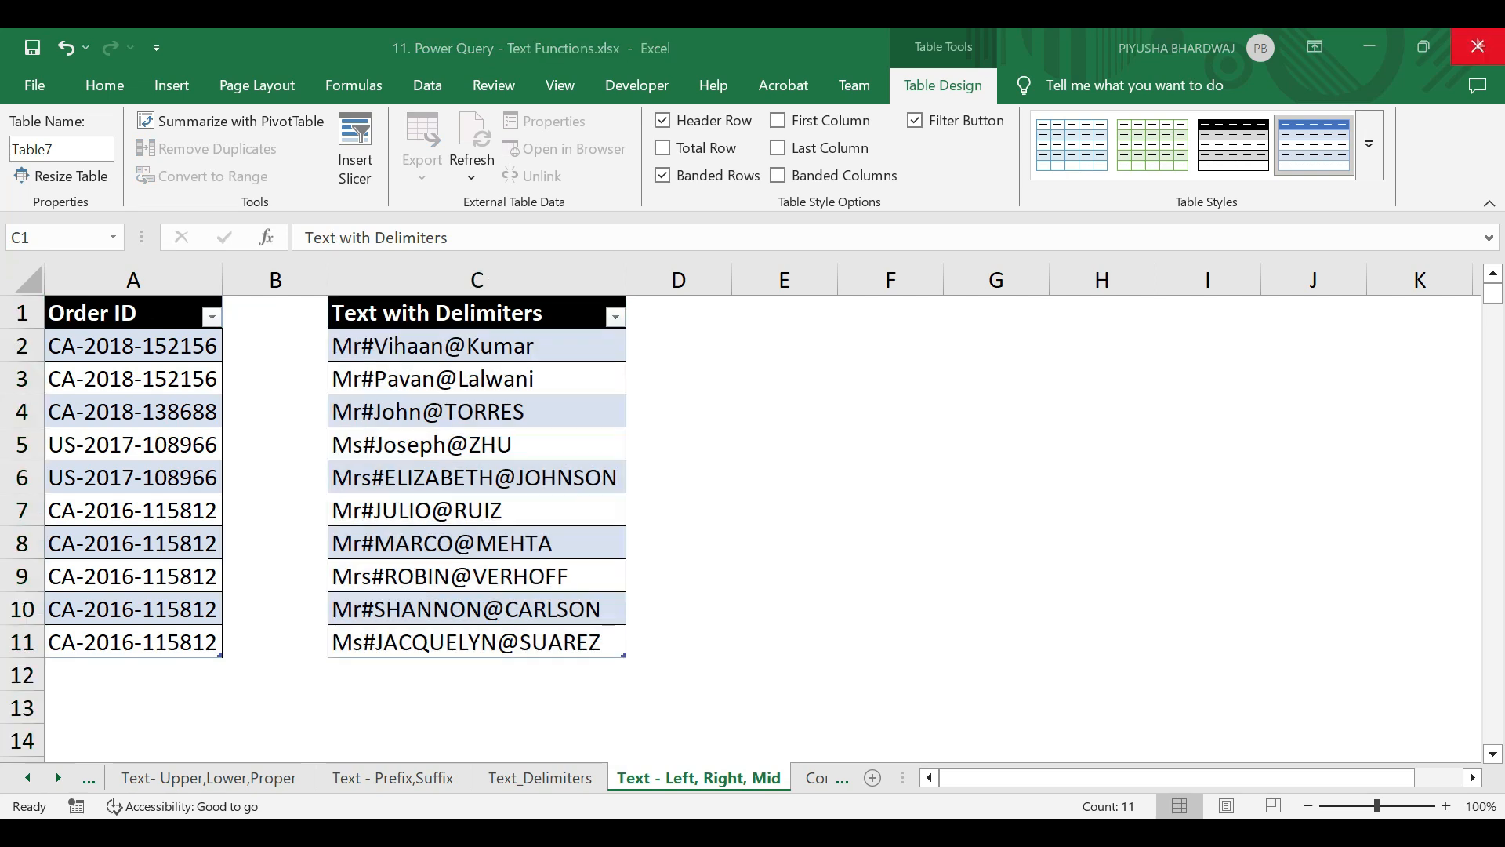
left_click(1477, 47)
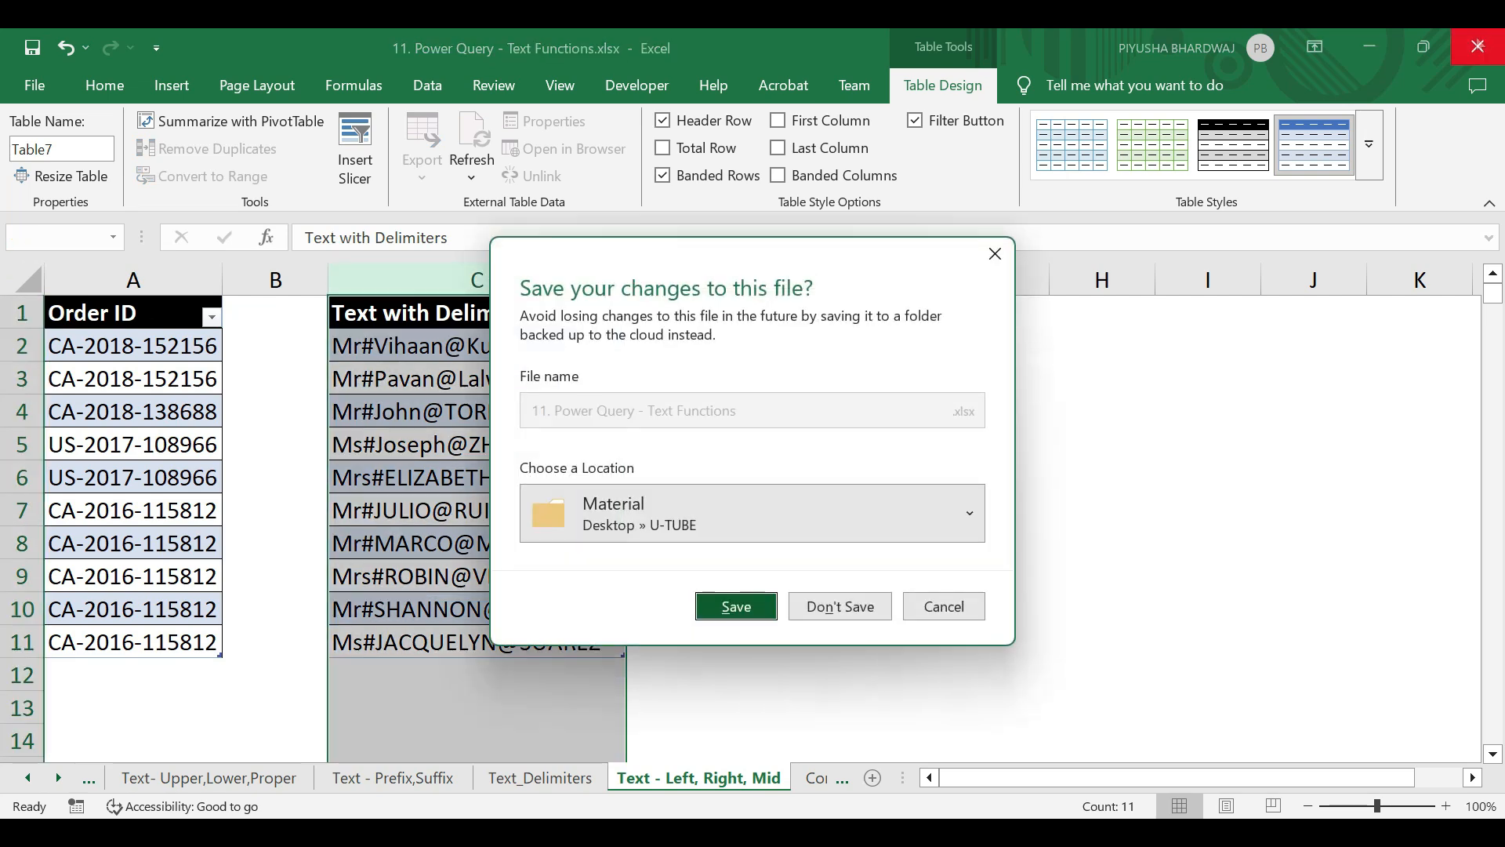
left_click(751, 610)
left_click(221, 169)
left_click(283, 258)
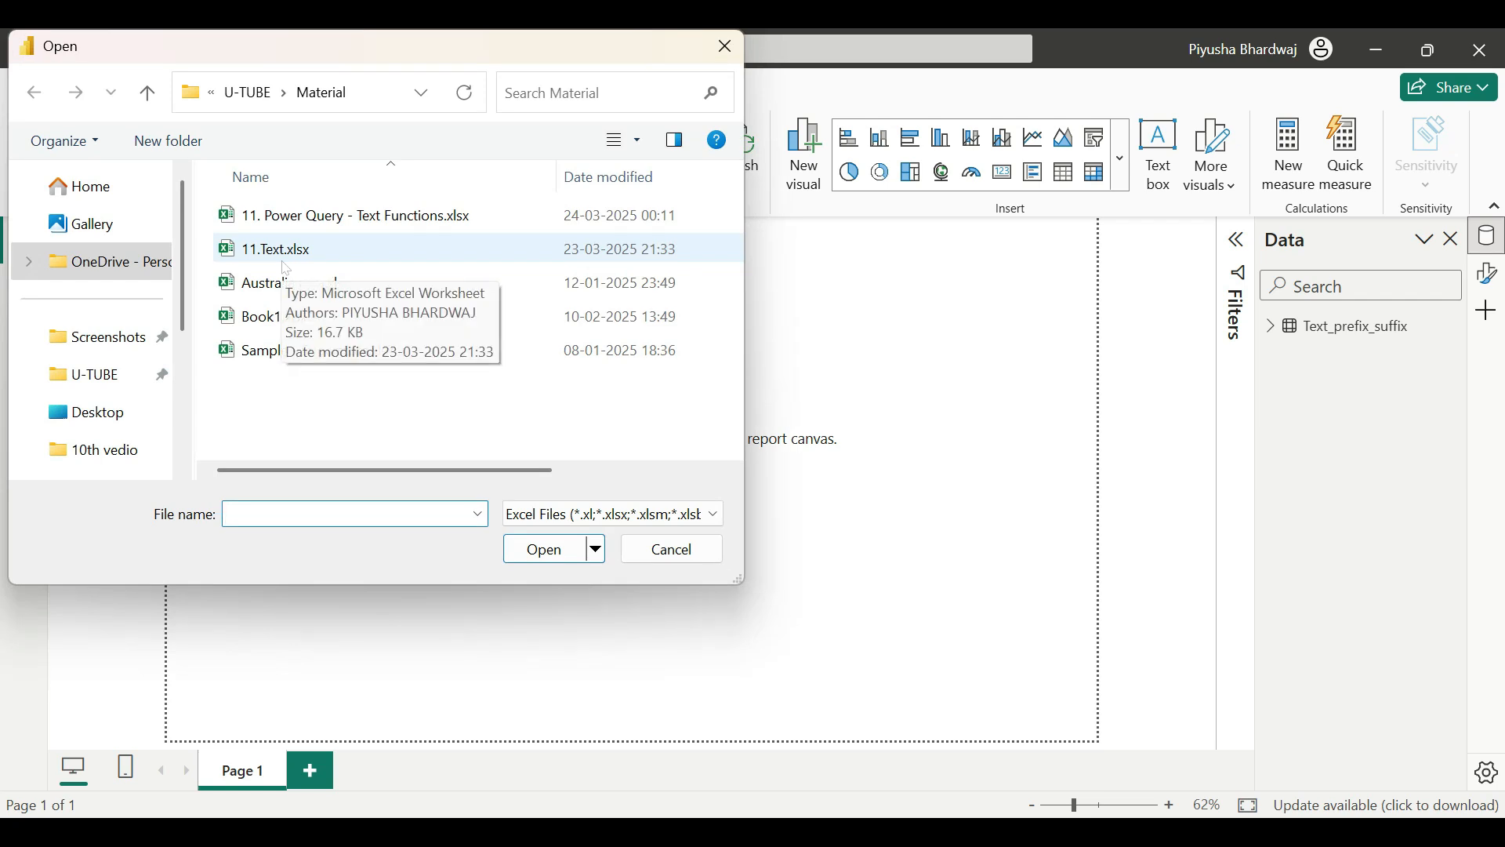
Load Left_right_mid and Table7 from '11. Power Query - Text Functions.xlsx' into Power Query Editor.
left_click(328, 214)
left_click(535, 551)
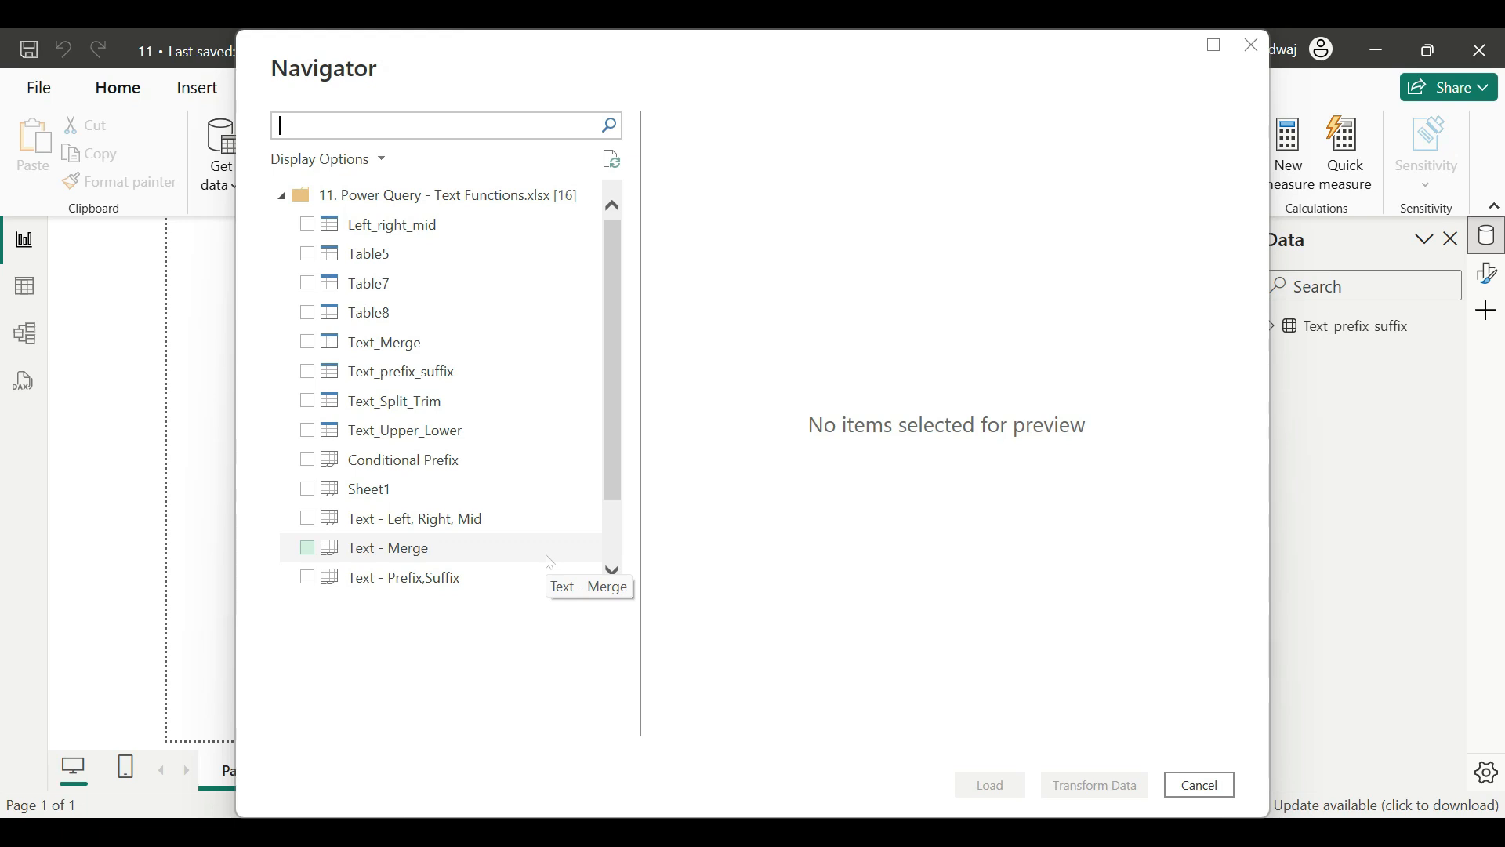
left_click(404, 229)
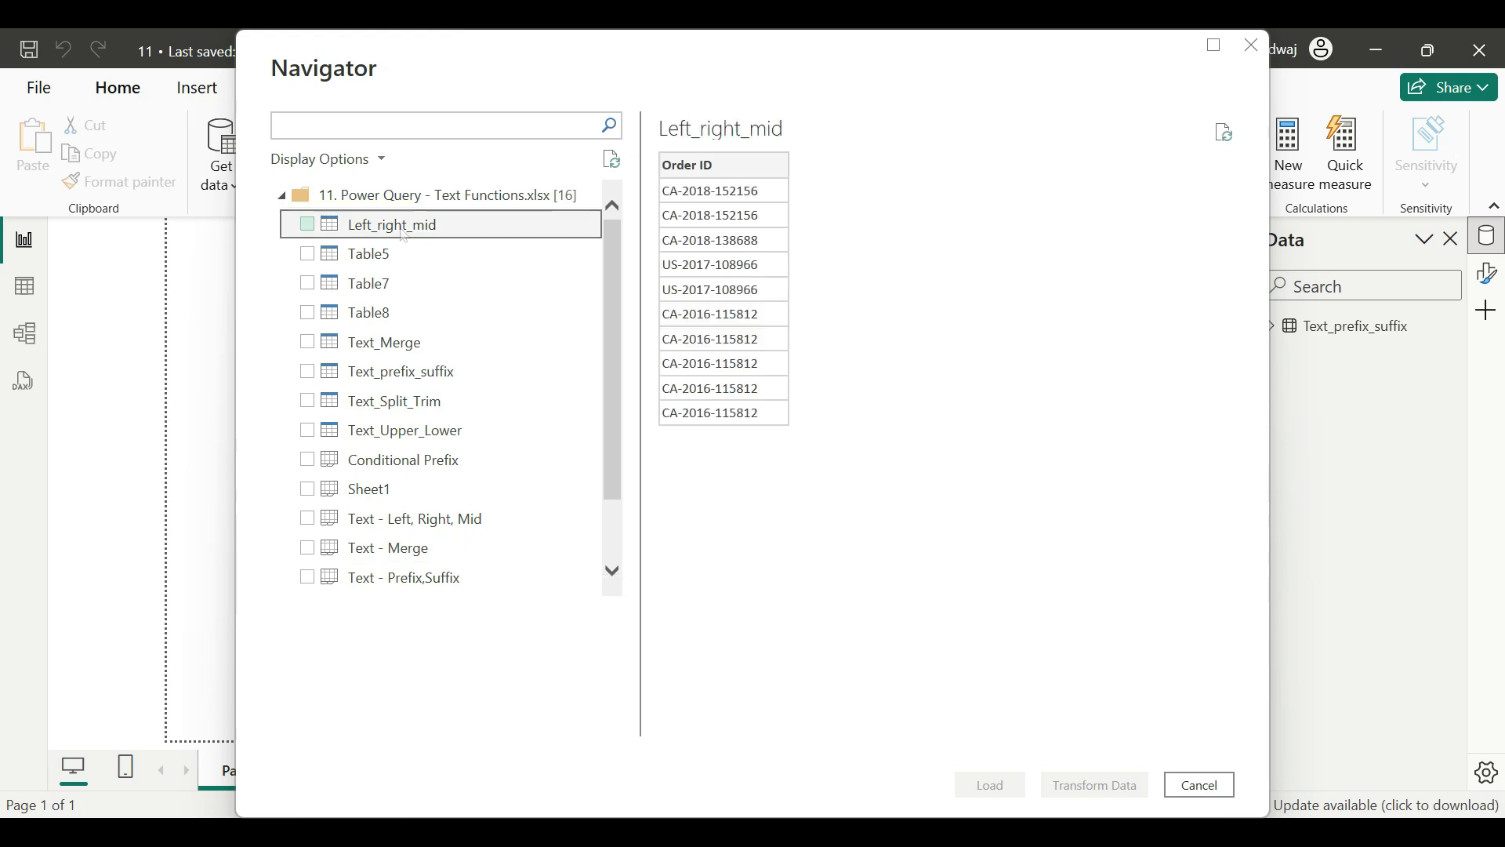
left_click(403, 233)
left_click(360, 283)
left_click(1095, 785)
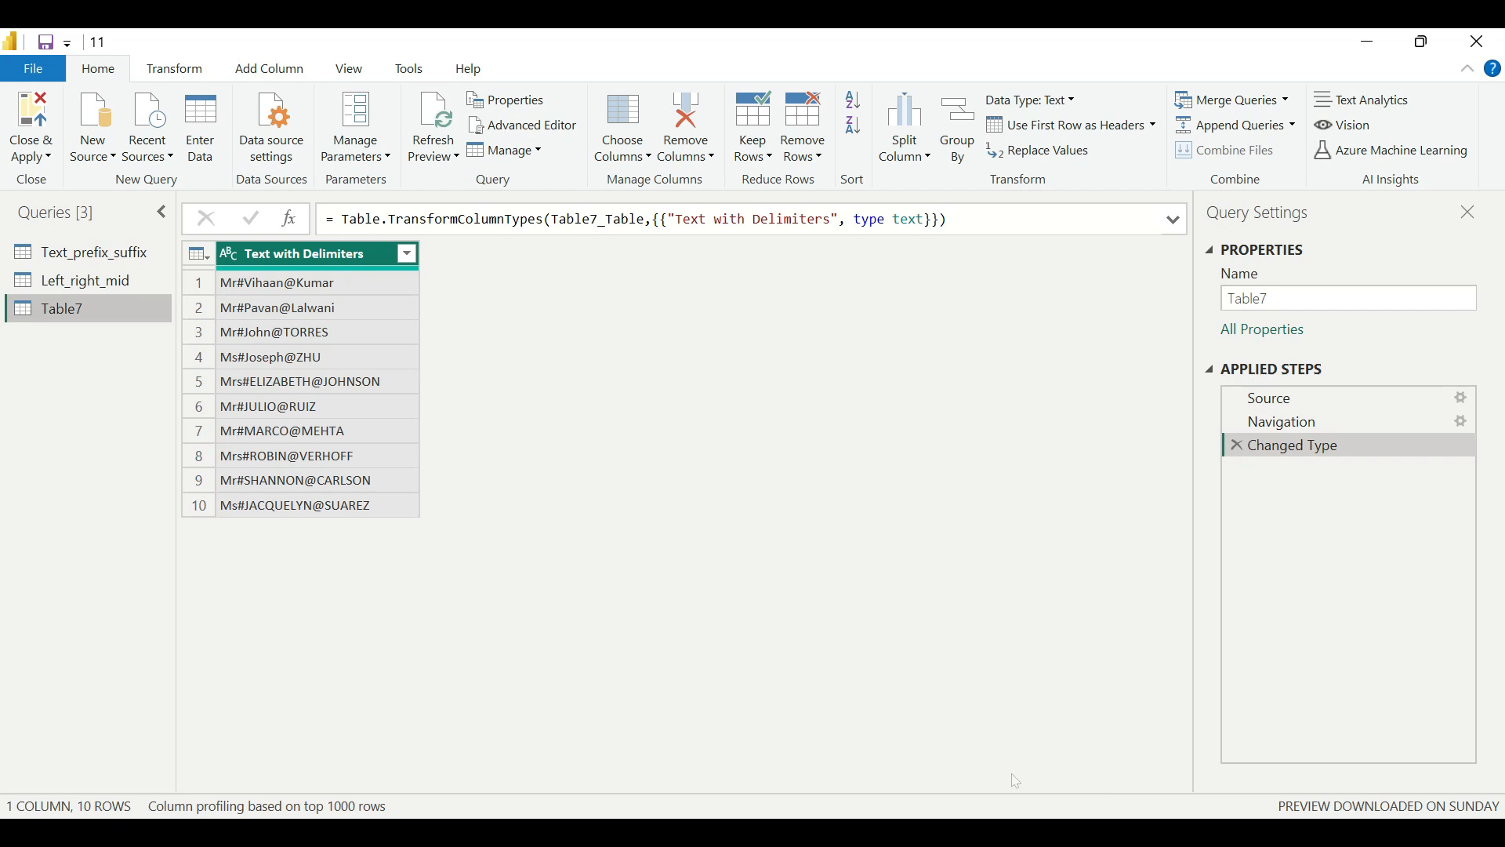
Rename the Table7 query to 'Table Delimiter', then select the Left_right_mid query.
left_click(1401, 299)
key("BackSpace")
type("D")
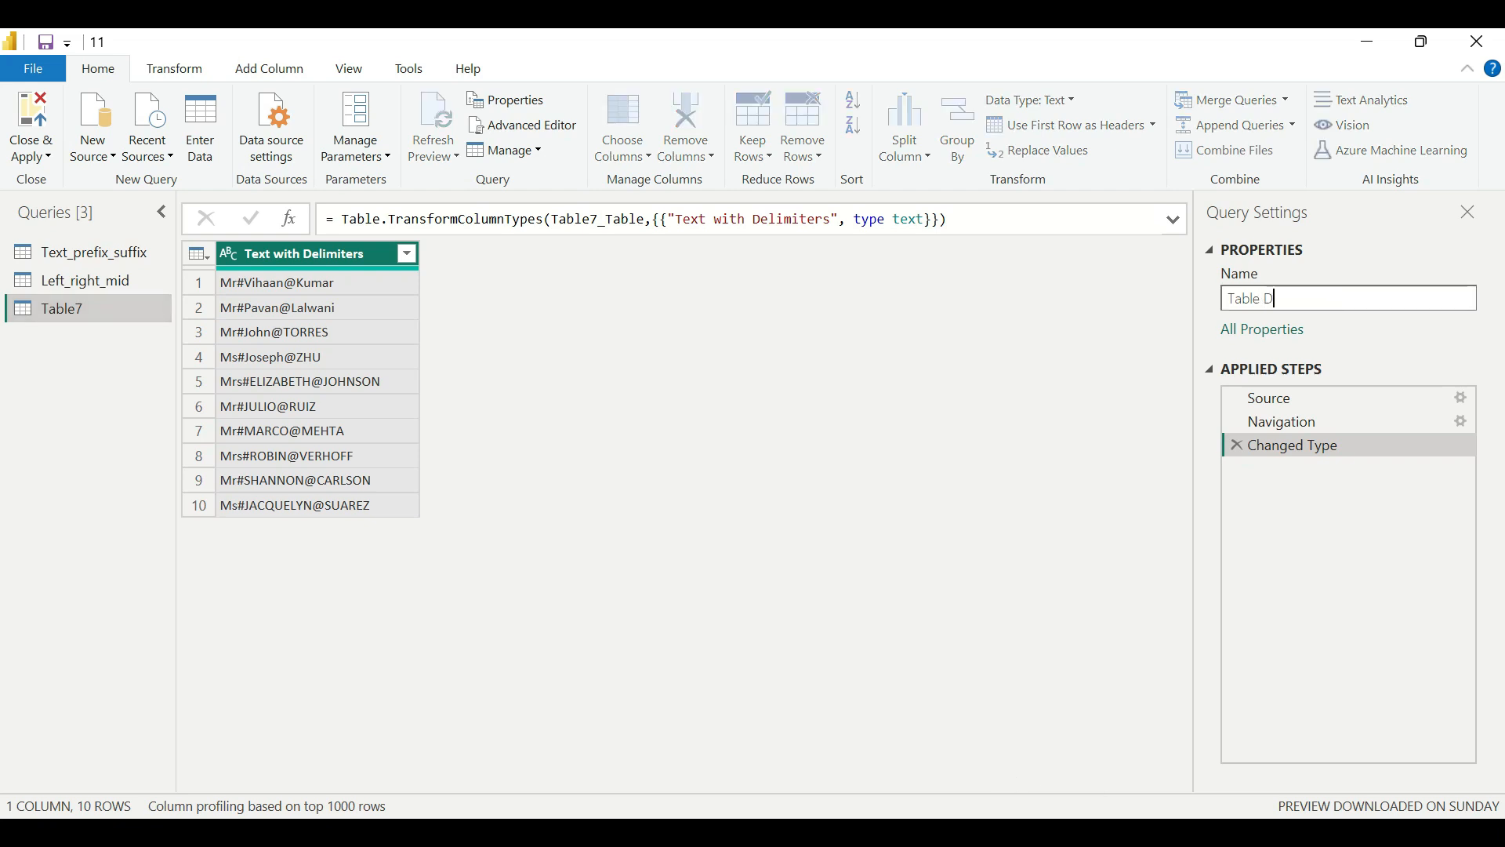
type("elimiter")
key("Return")
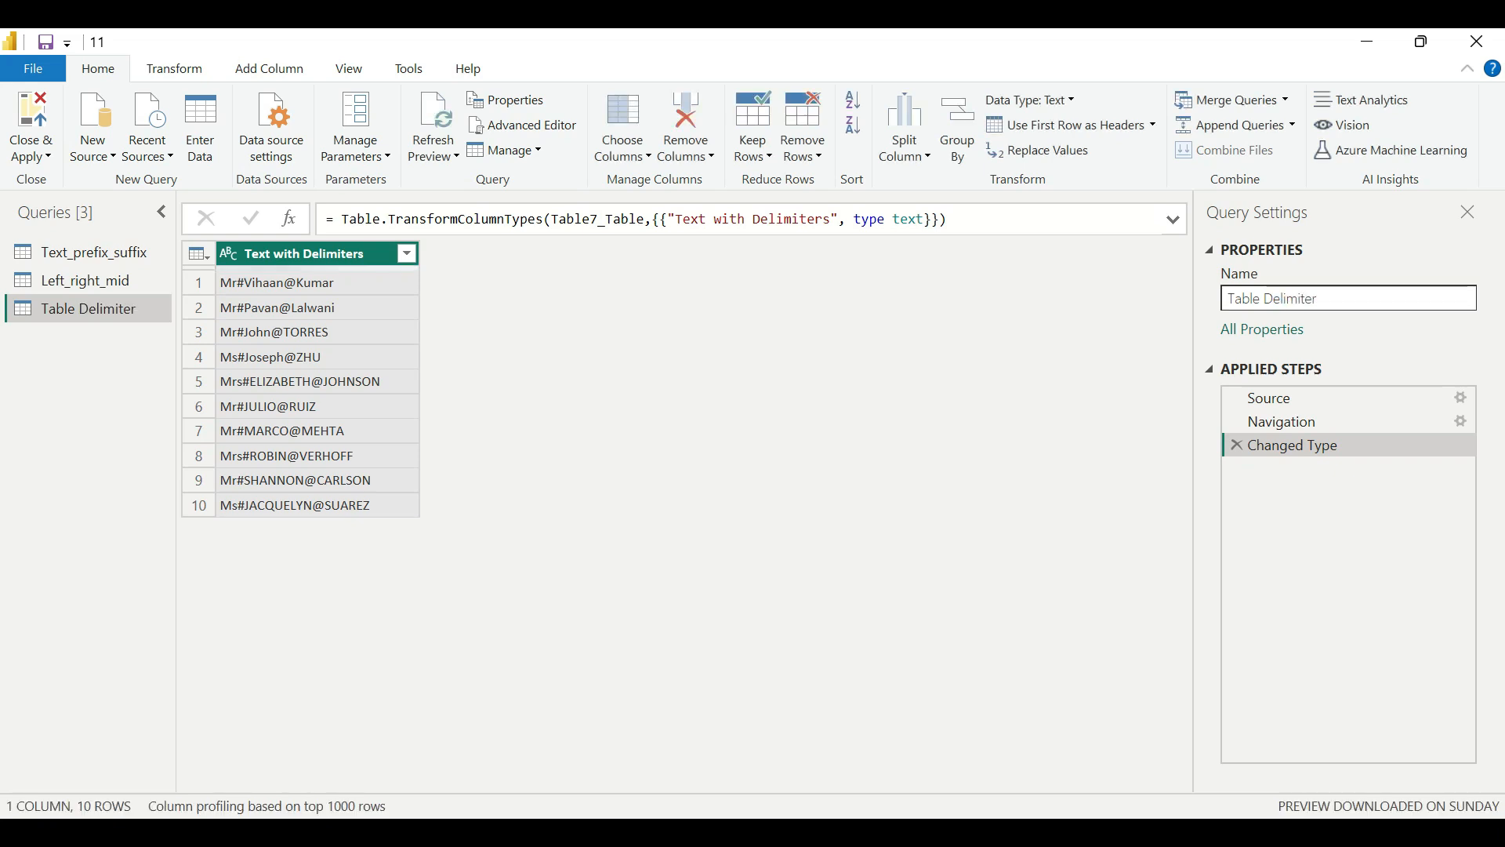
left_click(100, 284)
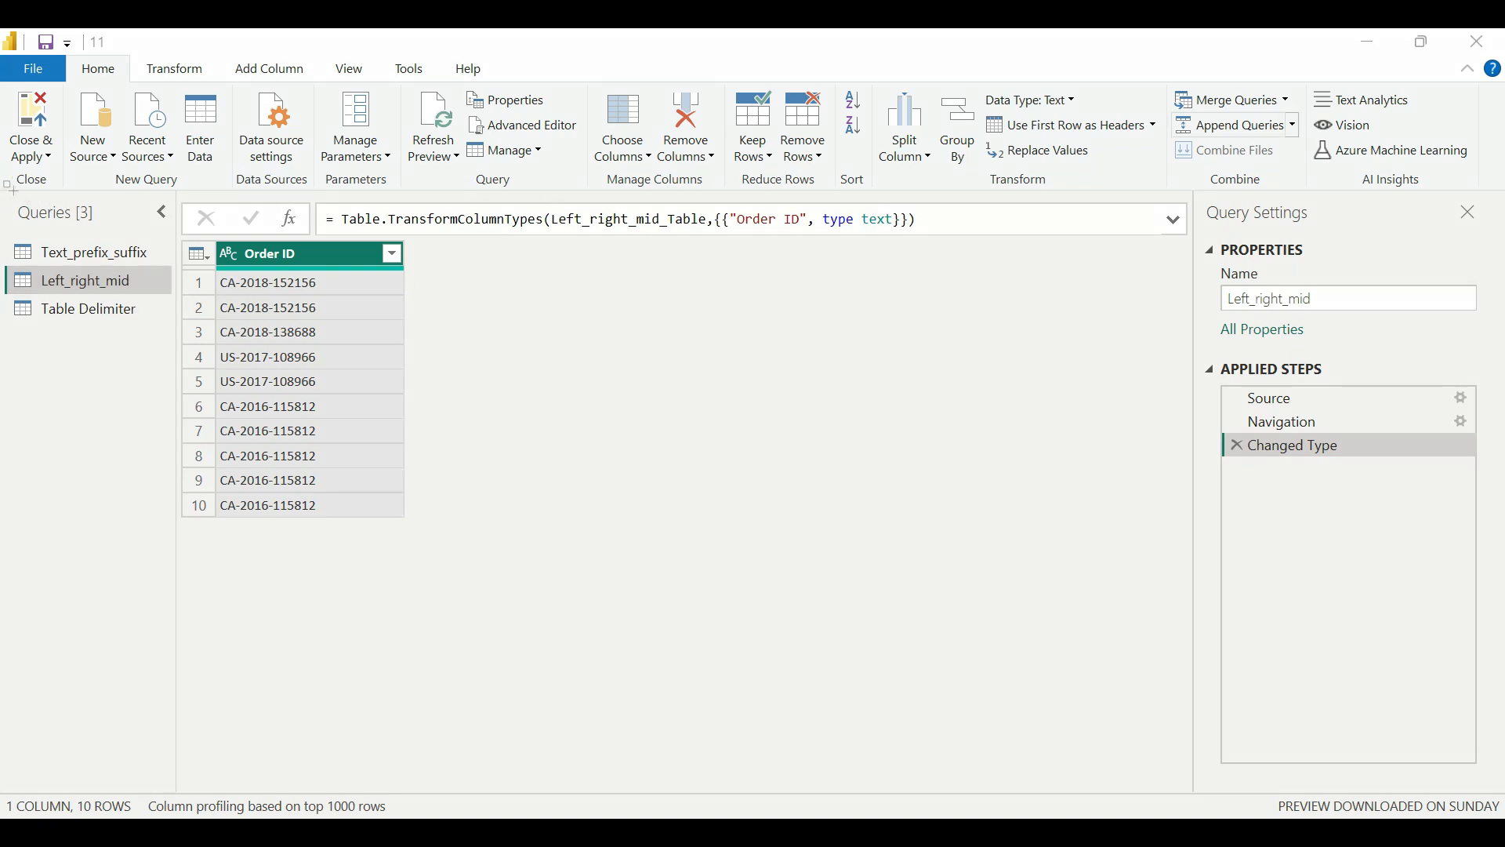
Review the Queries pane, Query Settings pane and ribbon, then bring up the Transform commands.
mouse_move(15, 196)
left_mouse_down()
mouse_move(23, 289)
mouse_move(174, 377)
left_mouse_up()
mouse_move(1204, 199)
left_mouse_down()
mouse_move(1264, 253)
mouse_move(1453, 517)
left_mouse_up()
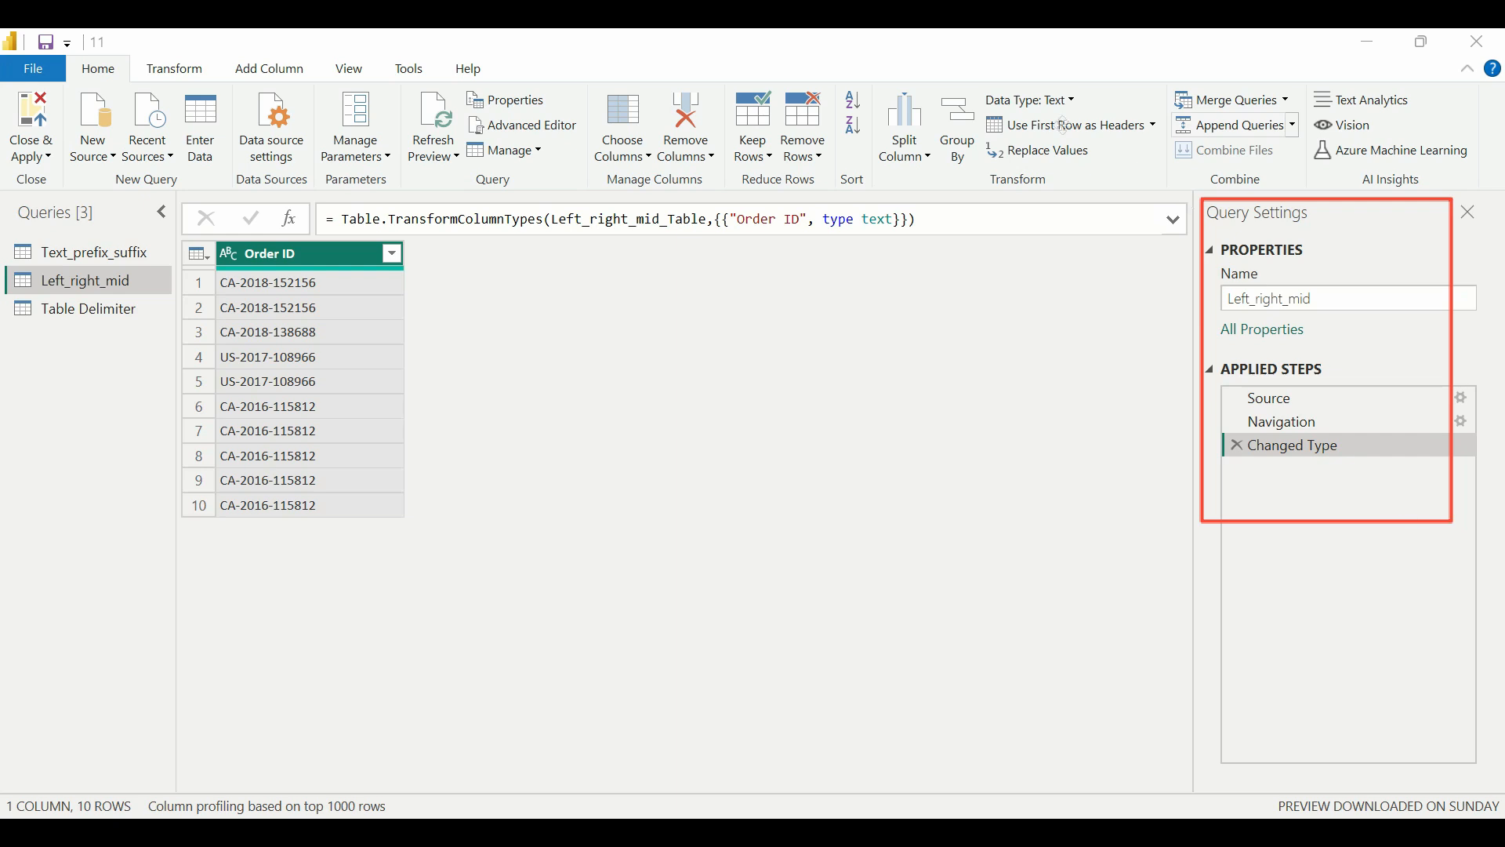
left_click(519, 112)
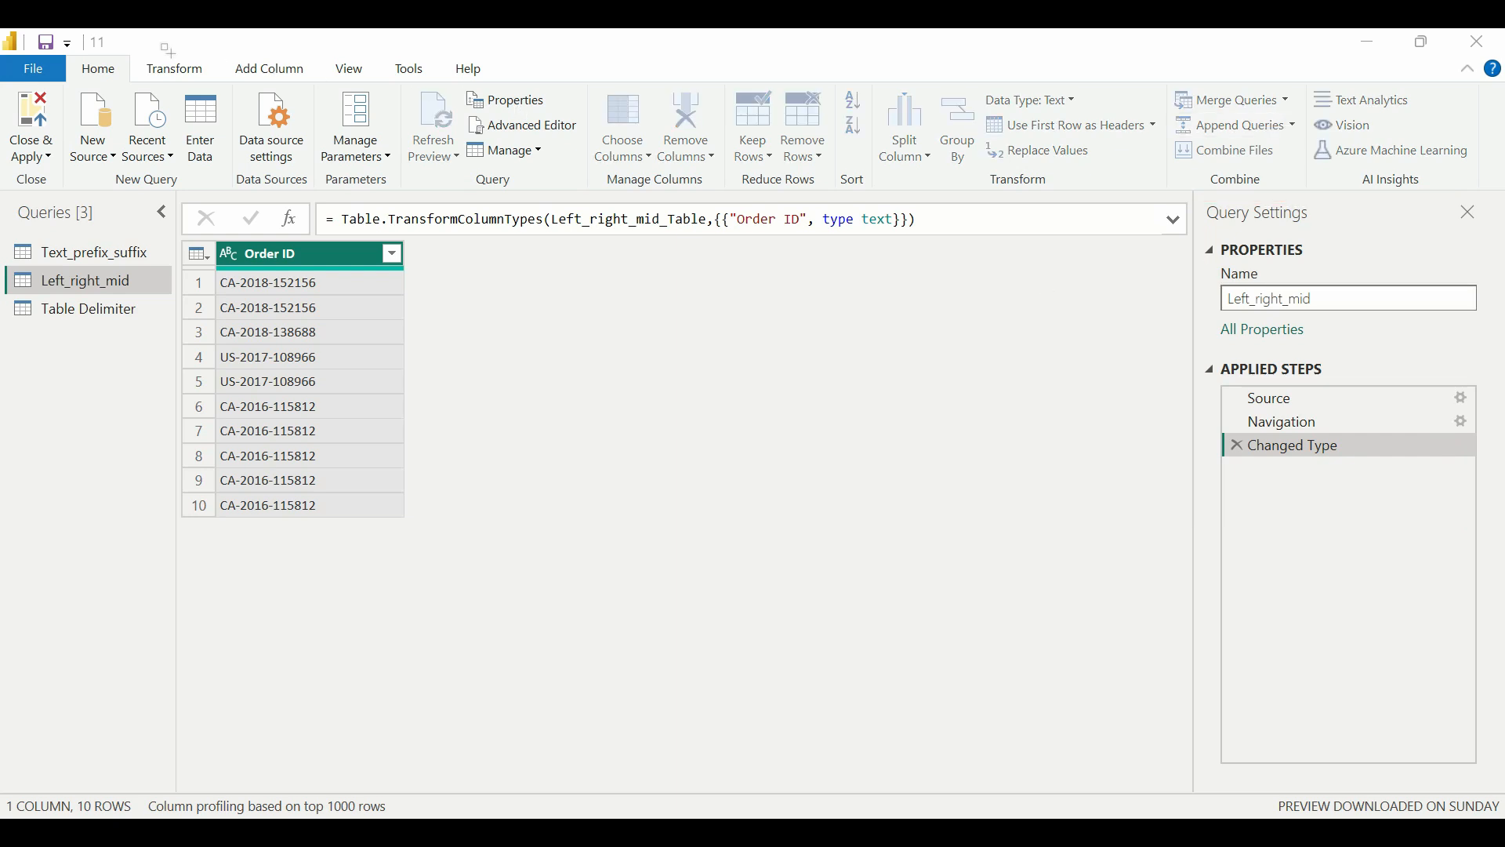
mouse_move(138, 53)
left_mouse_down()
mouse_move(166, 76)
mouse_move(537, 202)
mouse_move(1114, 203)
left_mouse_up()
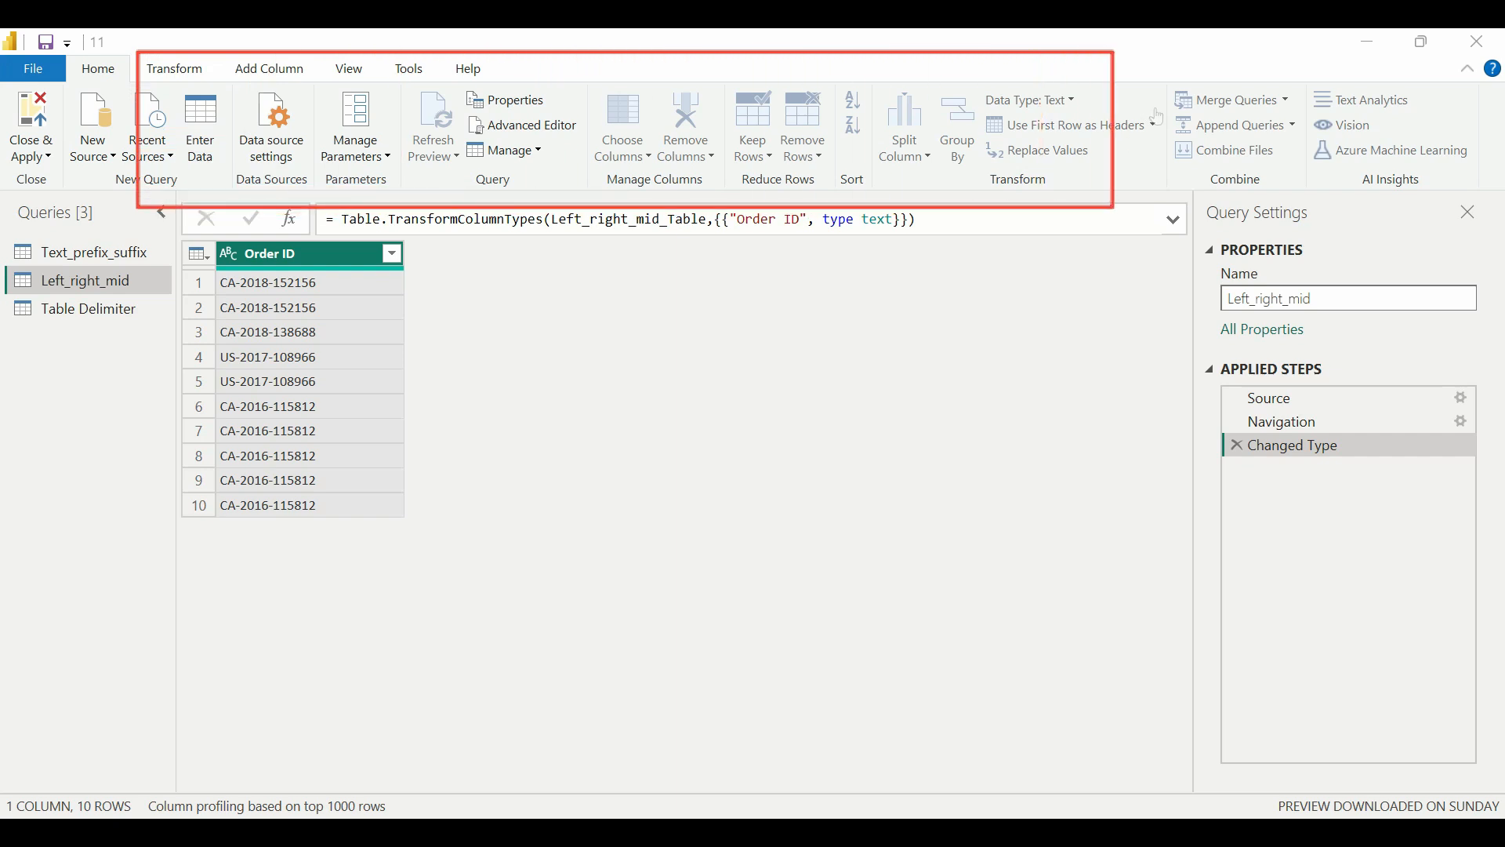
key("Escape")
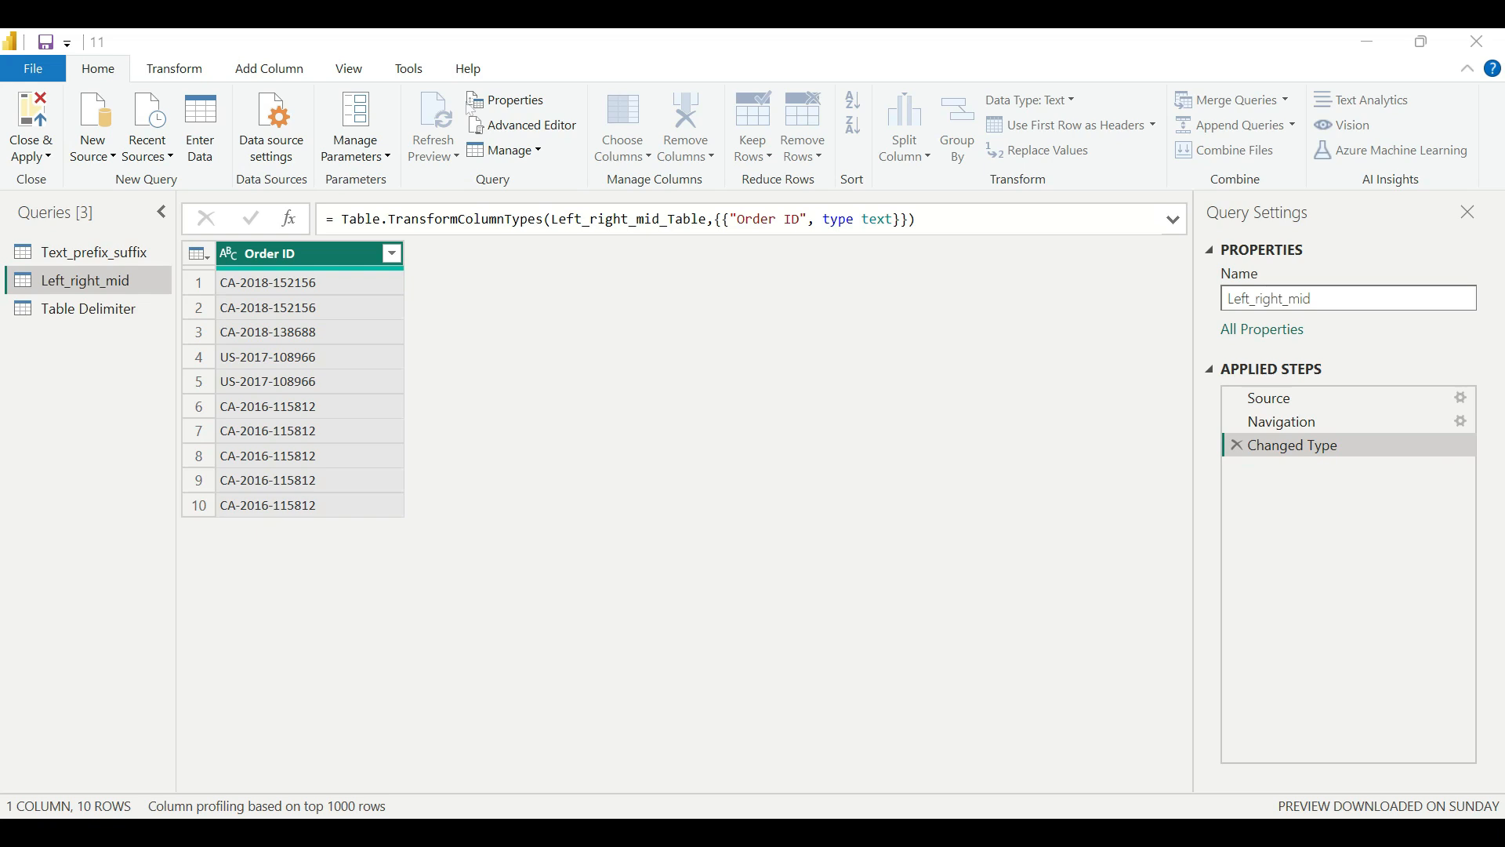
left_click(181, 68)
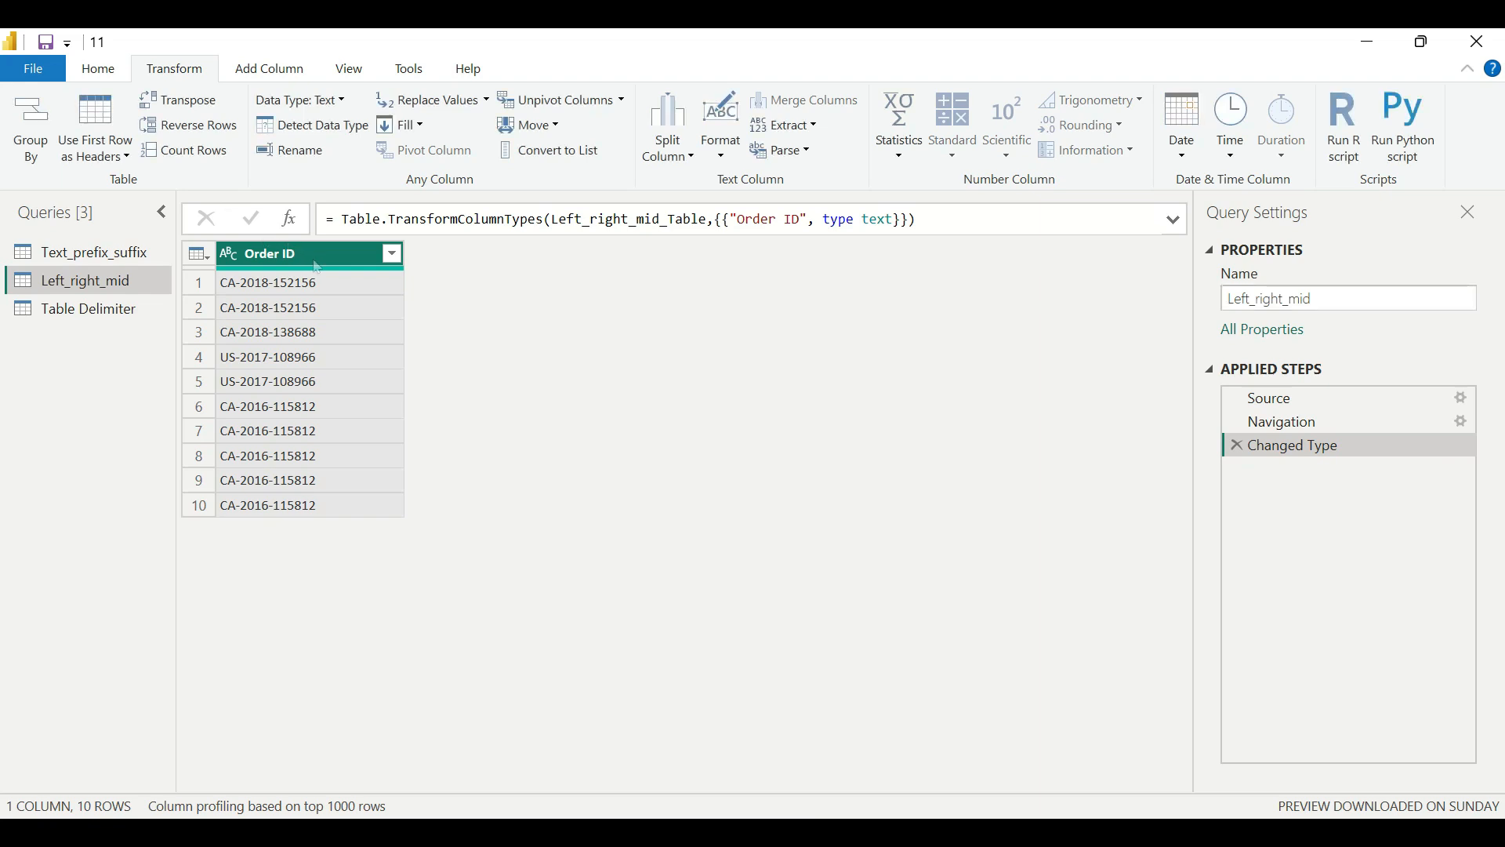
Extract the first 2 characters of Order ID, leaving only CA or US.
left_click(815, 126)
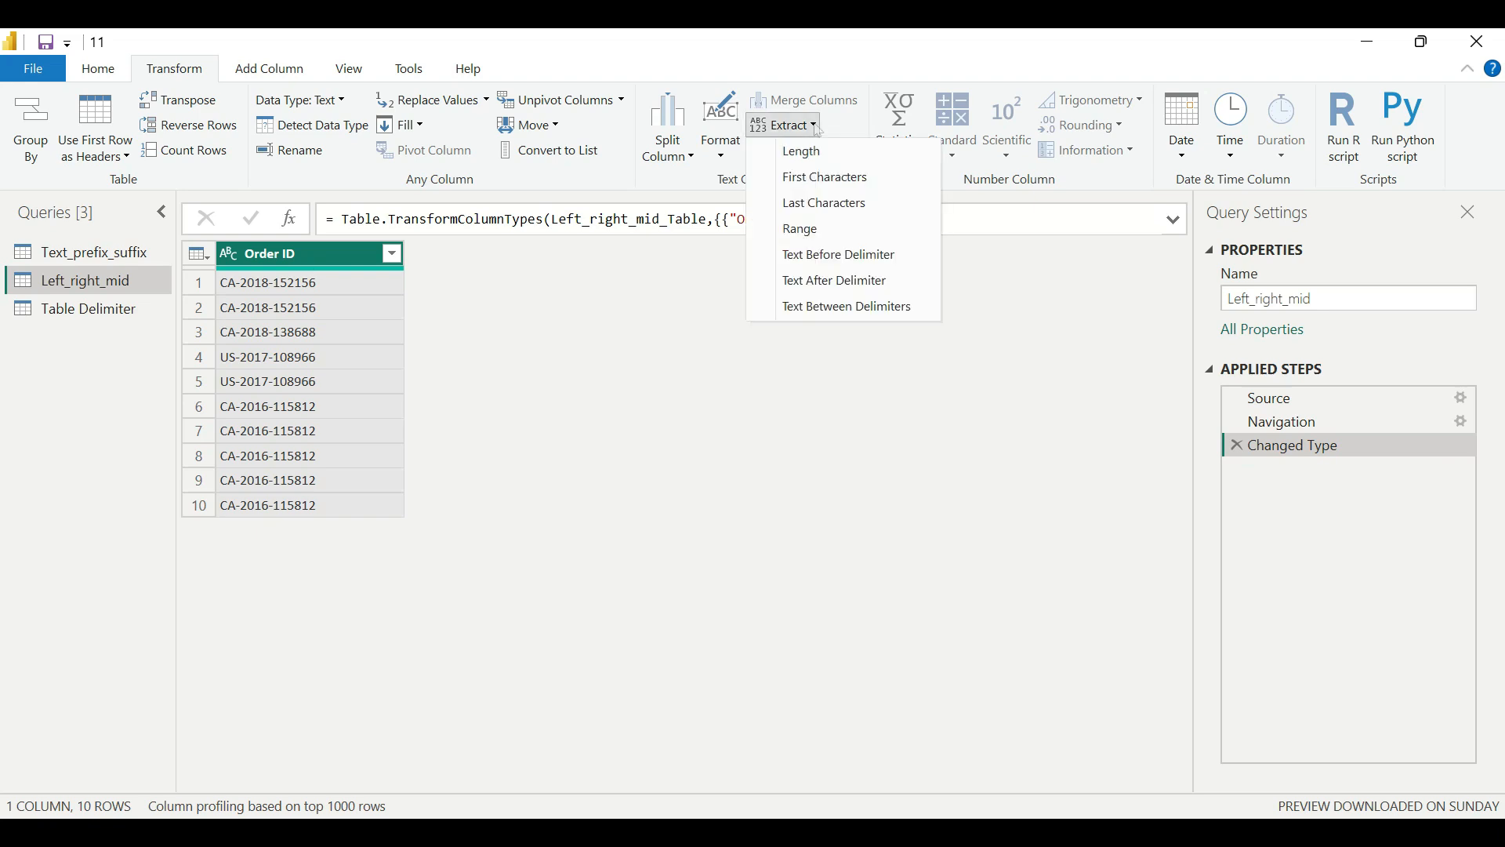
left_click(844, 187)
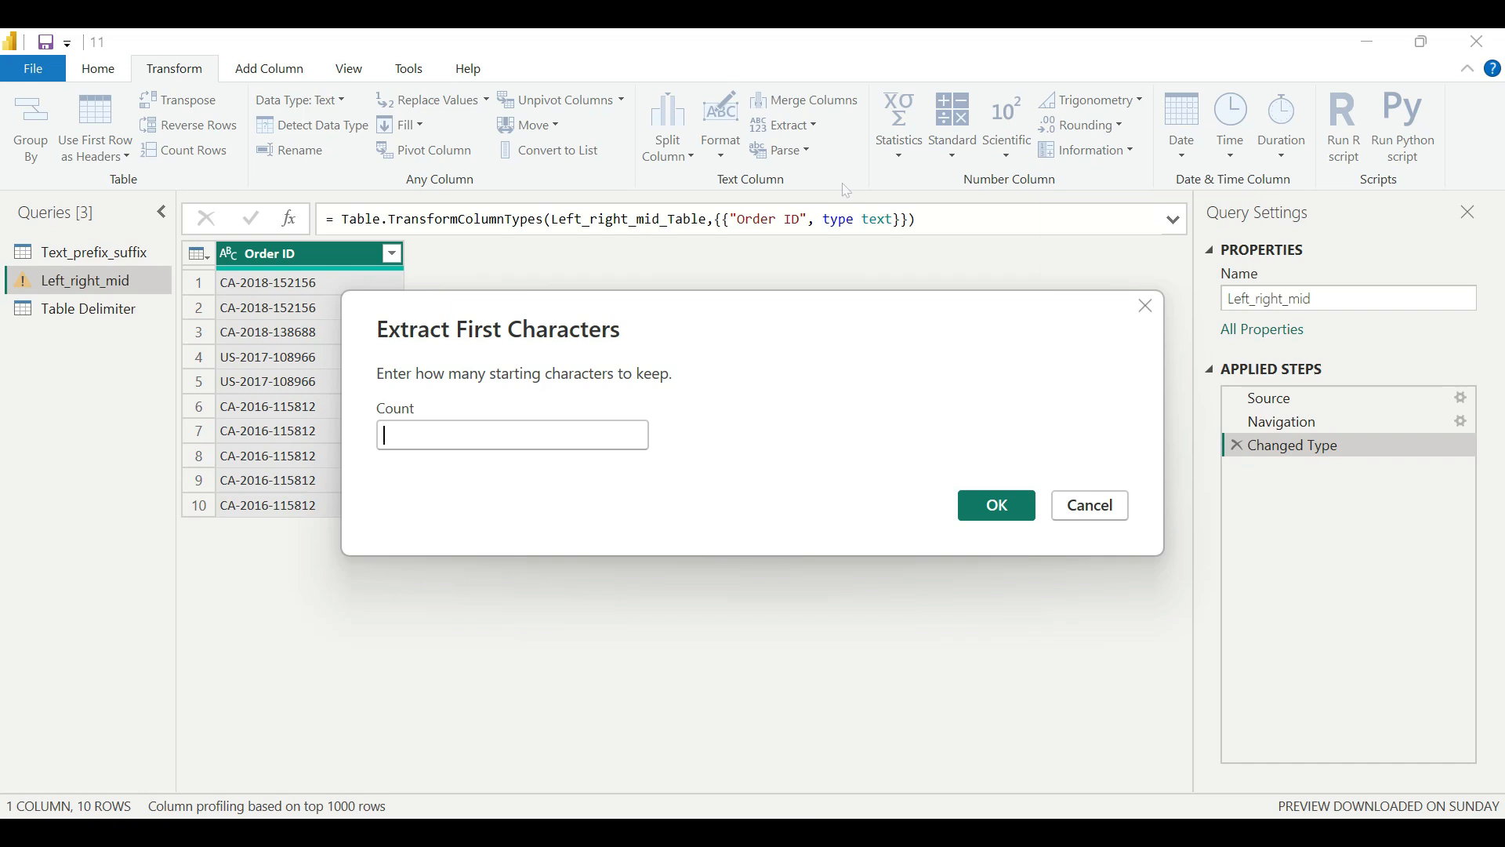
type("2")
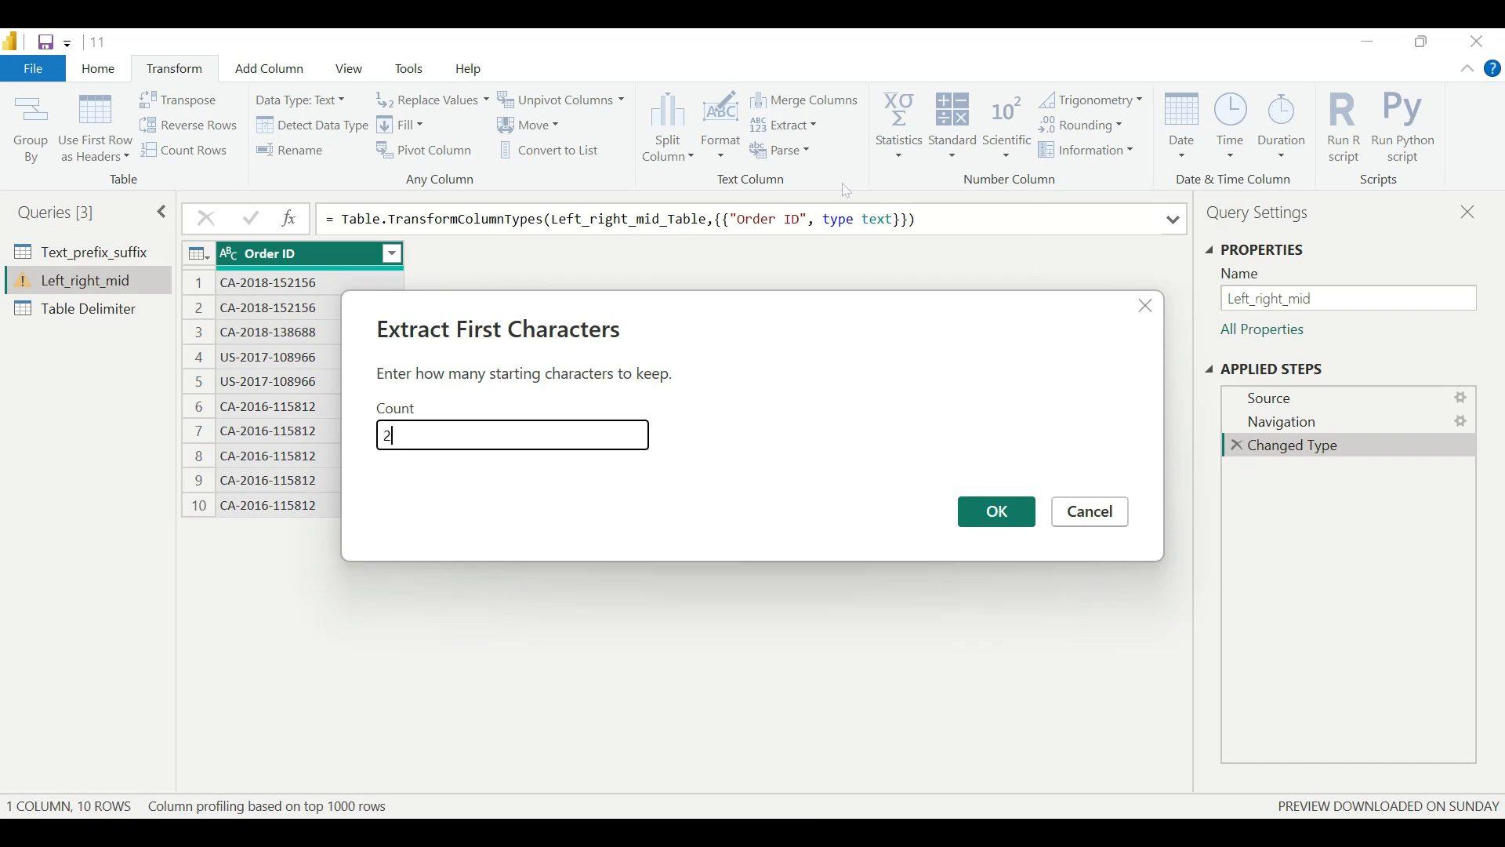
left_click(1011, 514)
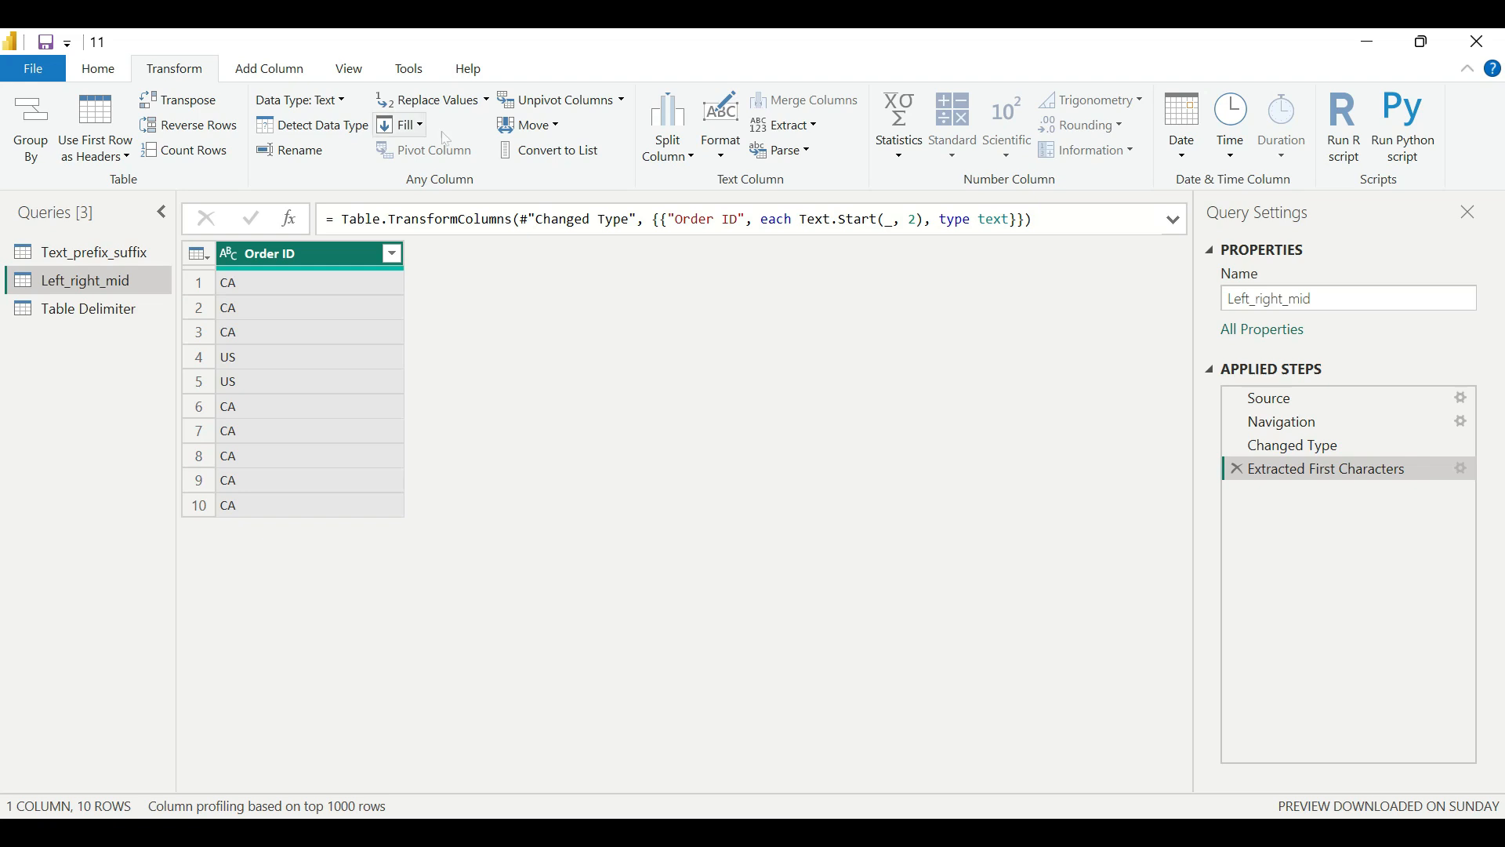
Tour the command groups on the Transform and Add Column ribbon tabs.
left_click(271, 69)
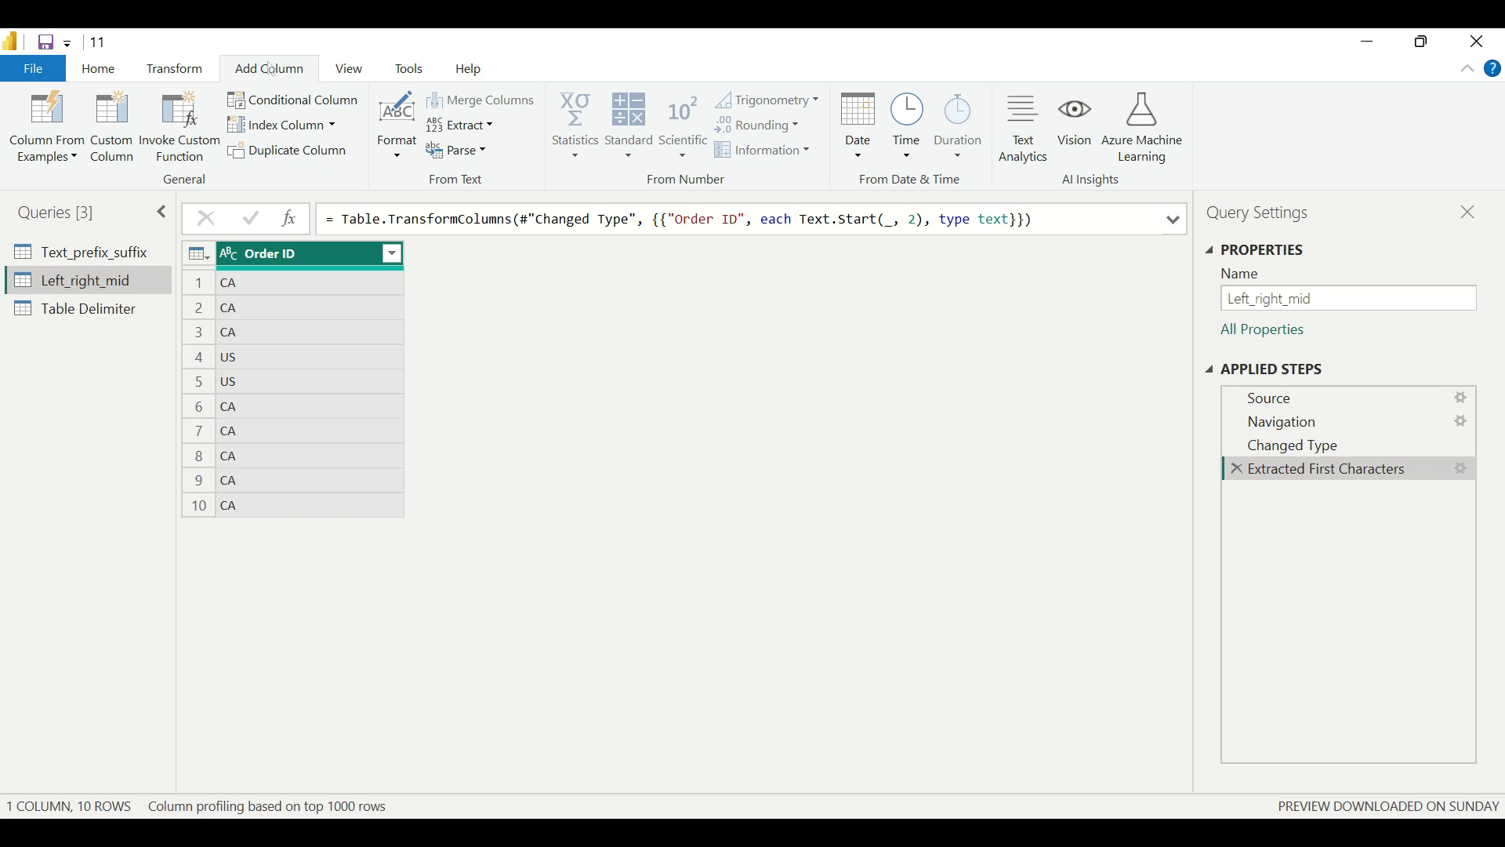
left_click(174, 69)
mouse_move(627, 64)
left_mouse_down()
mouse_move(800, 210)
mouse_move(860, 197)
left_mouse_up()
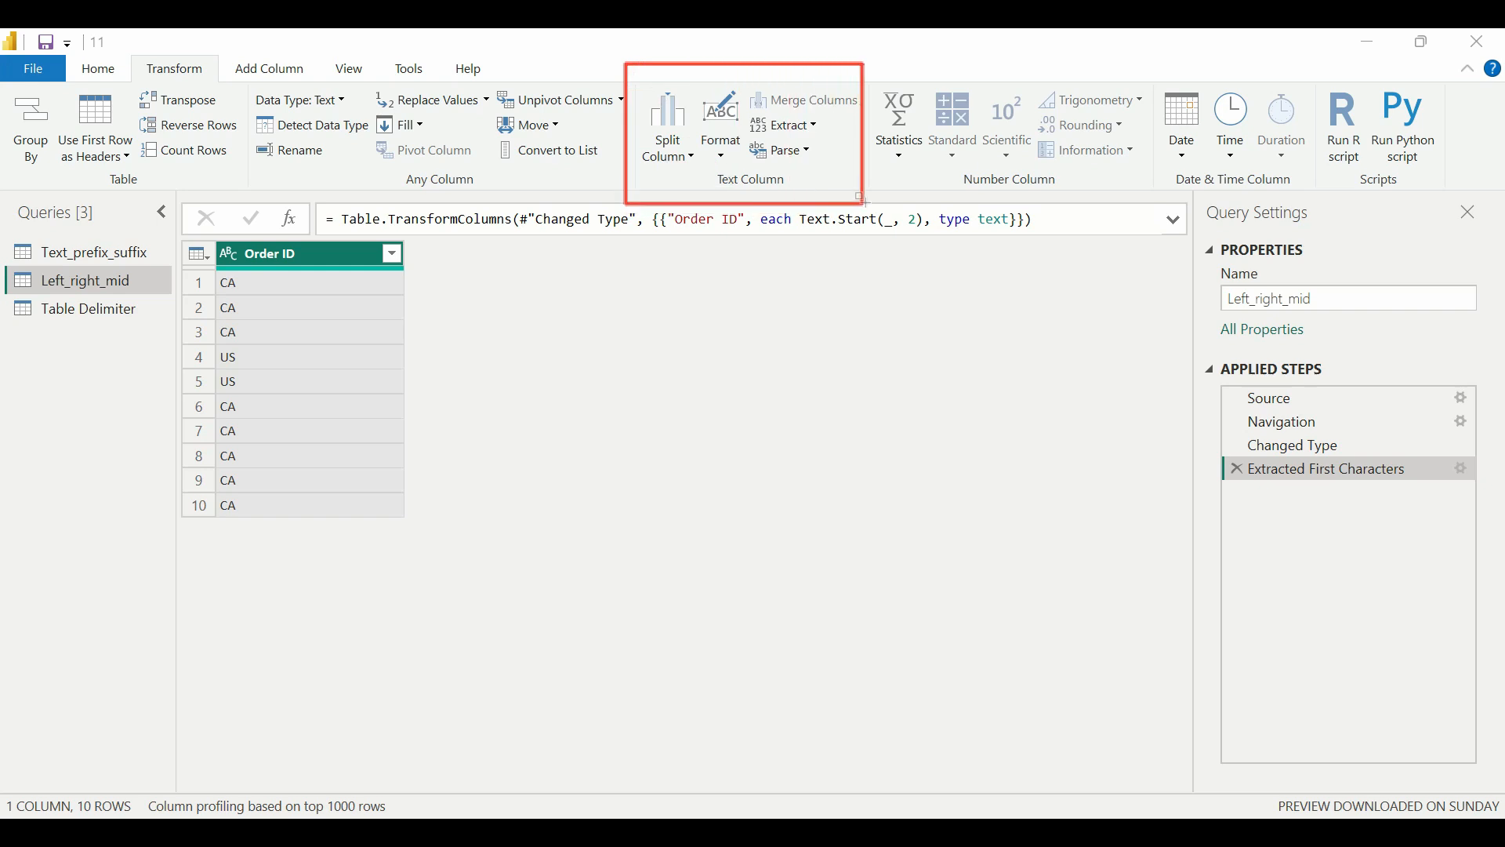
left_click_drag(713, 167, 820, 209)
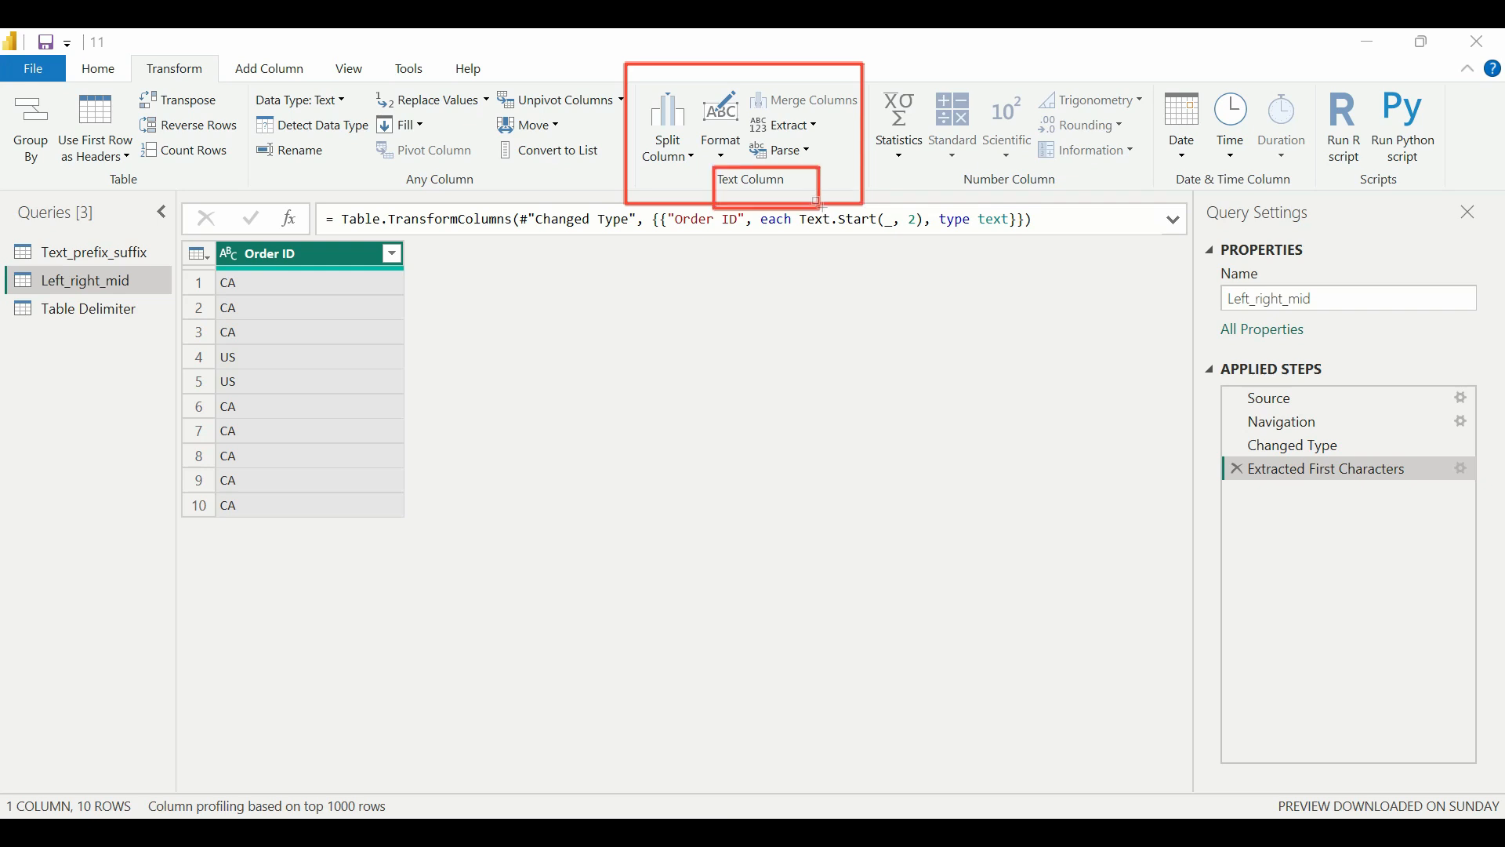
mouse_move(876, 73)
left_mouse_down()
mouse_move(1023, 207)
mouse_move(1139, 202)
left_mouse_up()
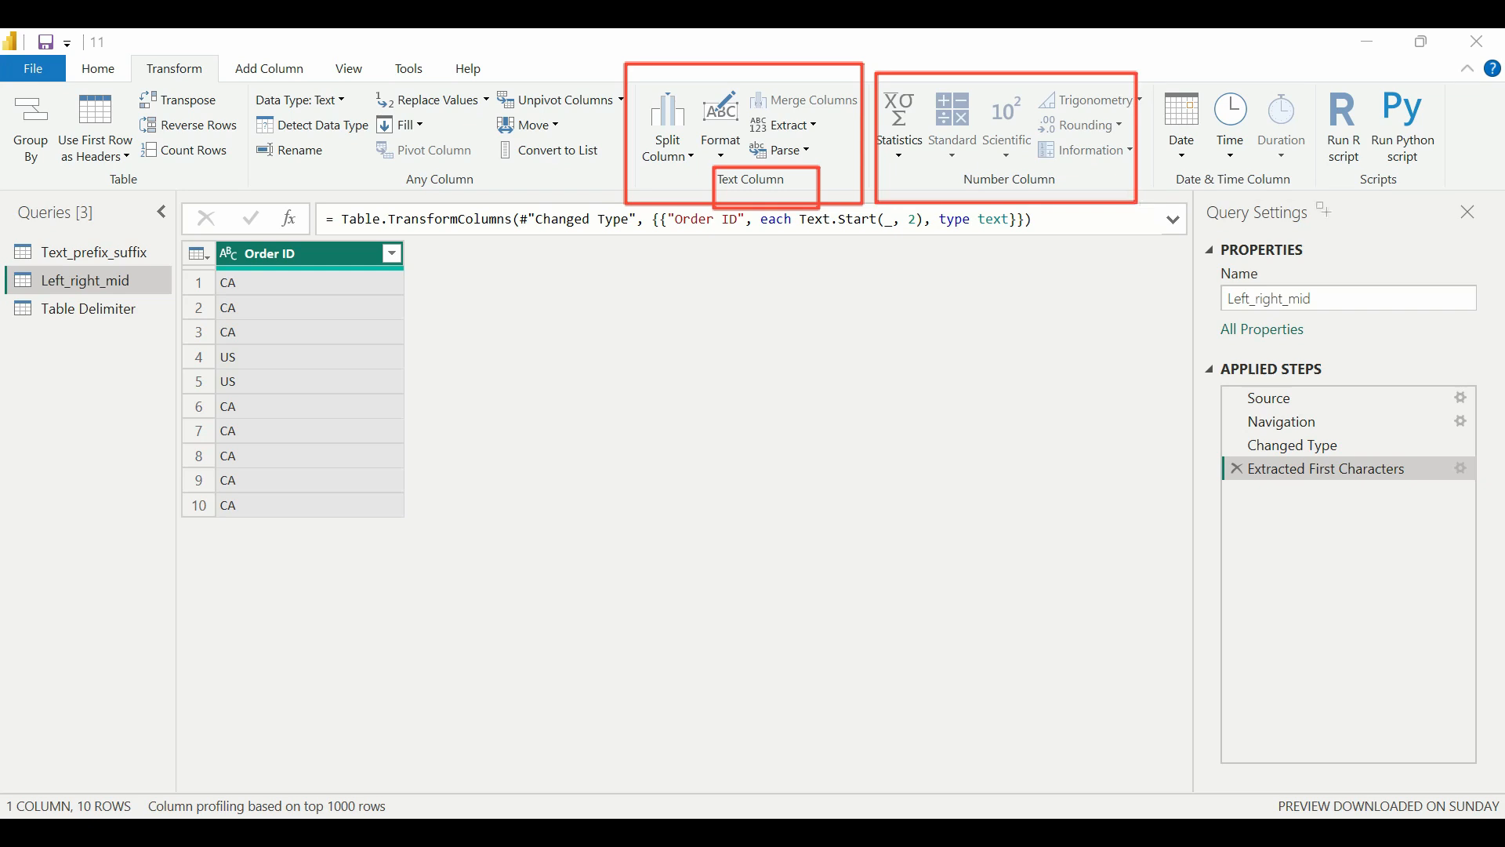
mouse_move(1149, 67)
left_mouse_down()
mouse_move(1194, 169)
mouse_move(1327, 203)
left_mouse_up()
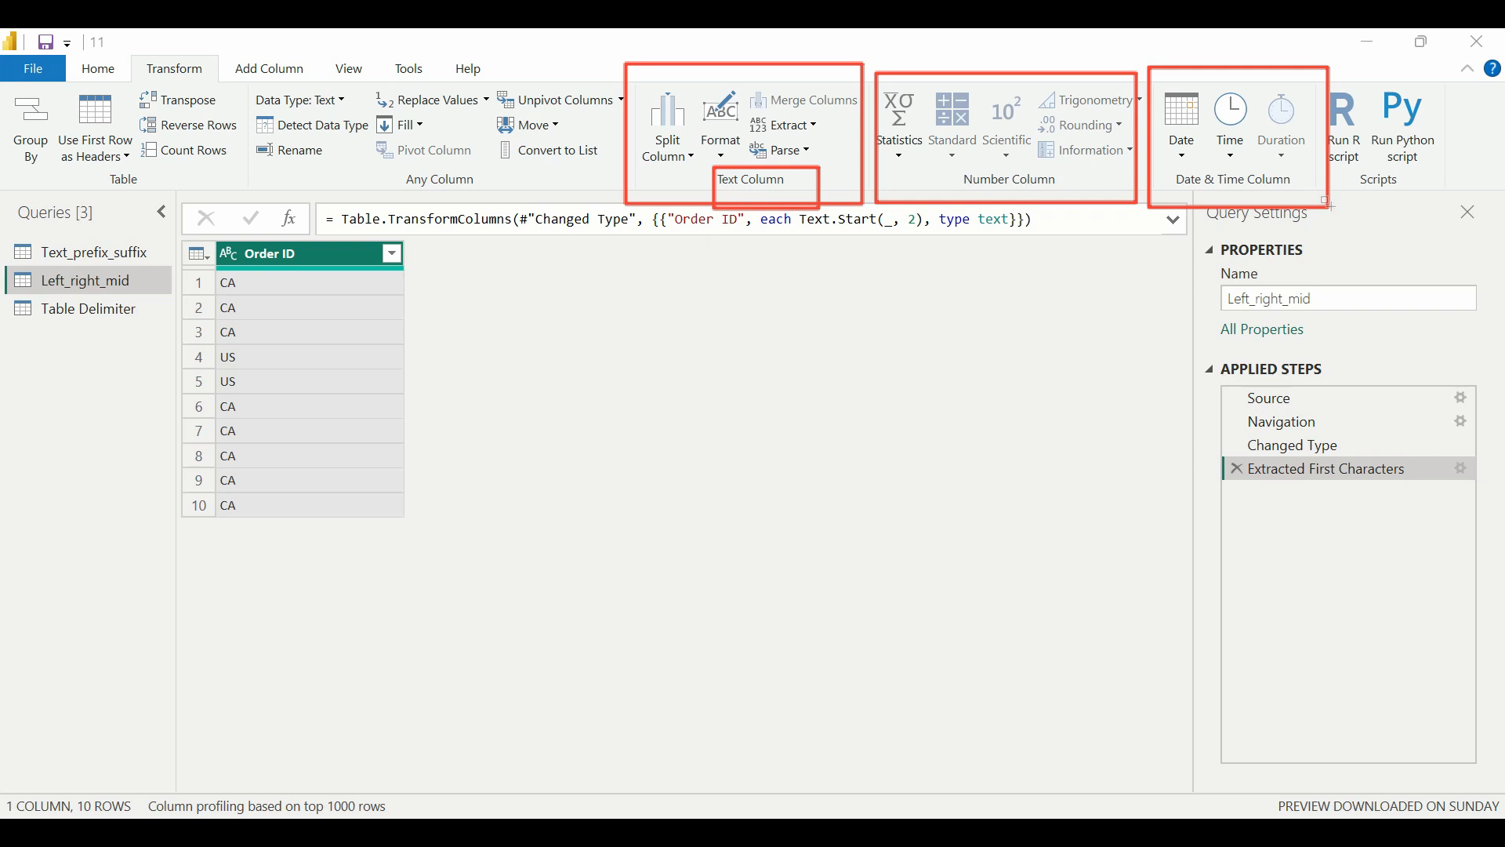
left_click(301, 72)
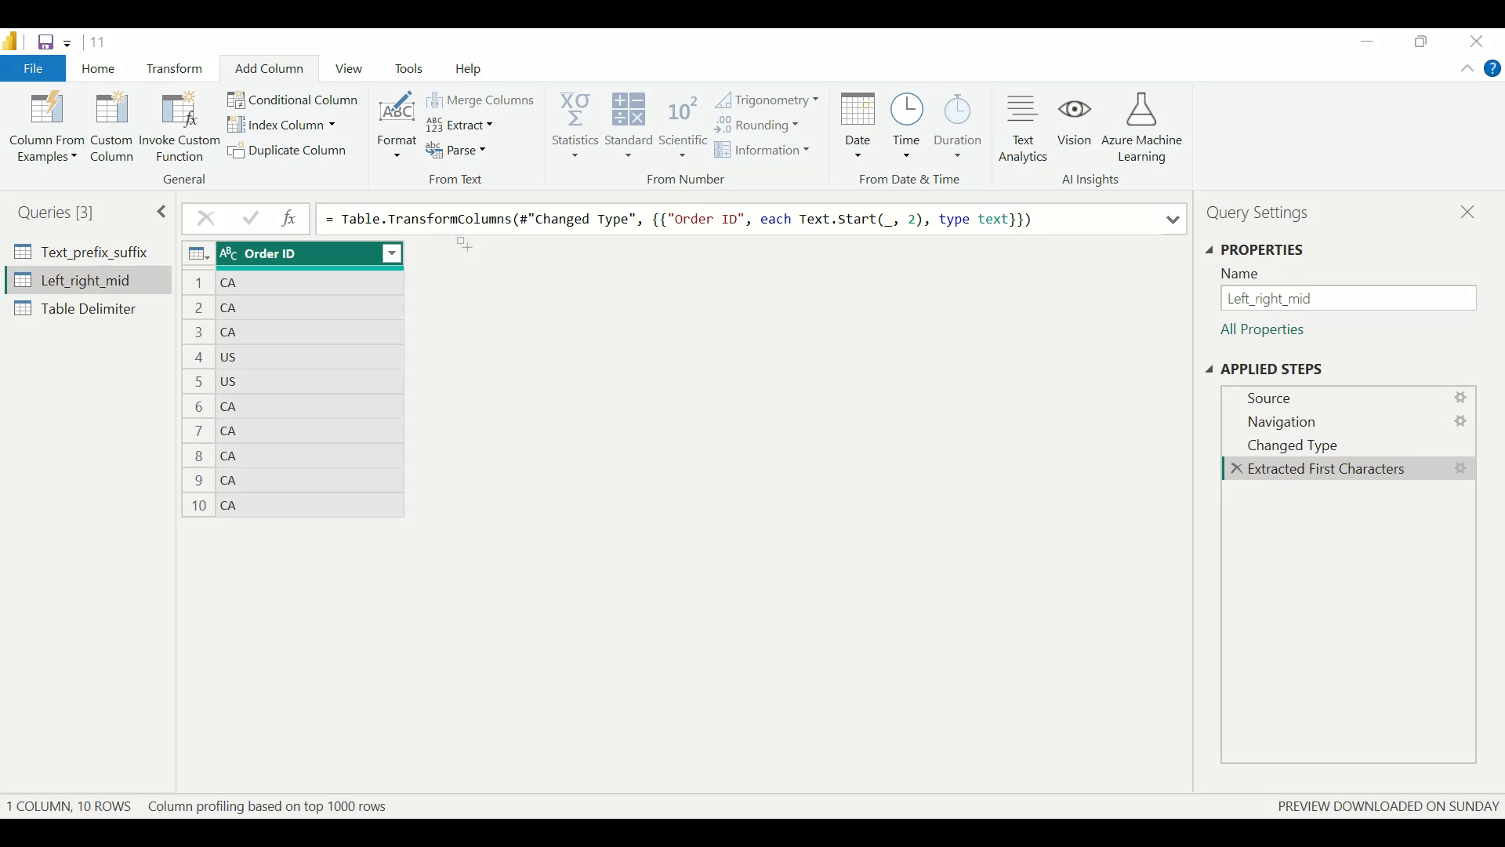
mouse_move(368, 75)
left_mouse_down()
mouse_move(495, 206)
mouse_move(545, 203)
left_mouse_up()
mouse_move(561, 79)
left_mouse_down()
mouse_move(624, 187)
mouse_move(774, 213)
left_mouse_up()
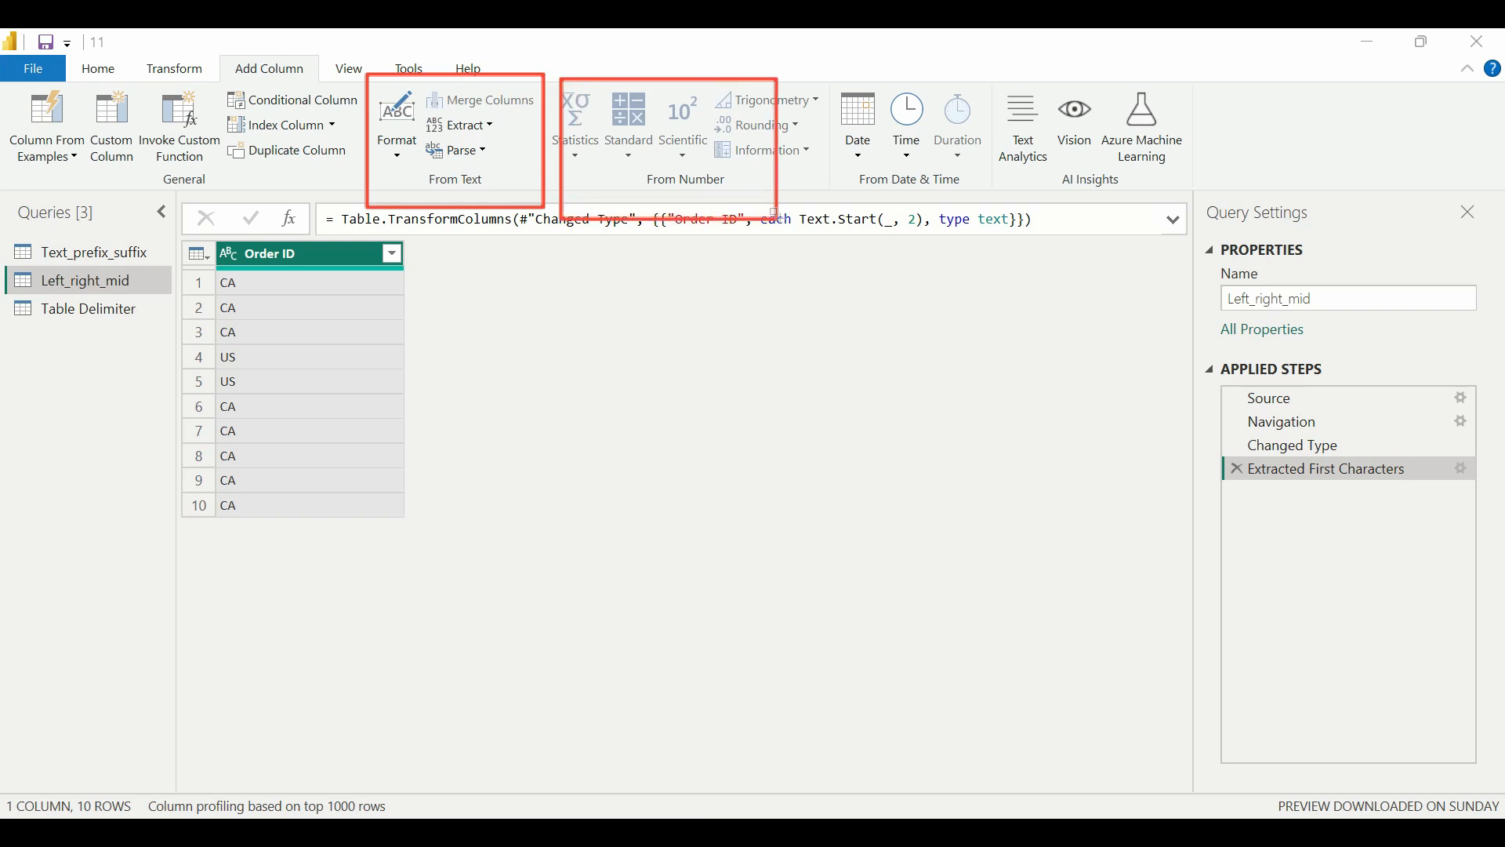
mouse_move(830, 77)
left_mouse_down()
mouse_move(914, 219)
mouse_move(977, 224)
left_mouse_up()
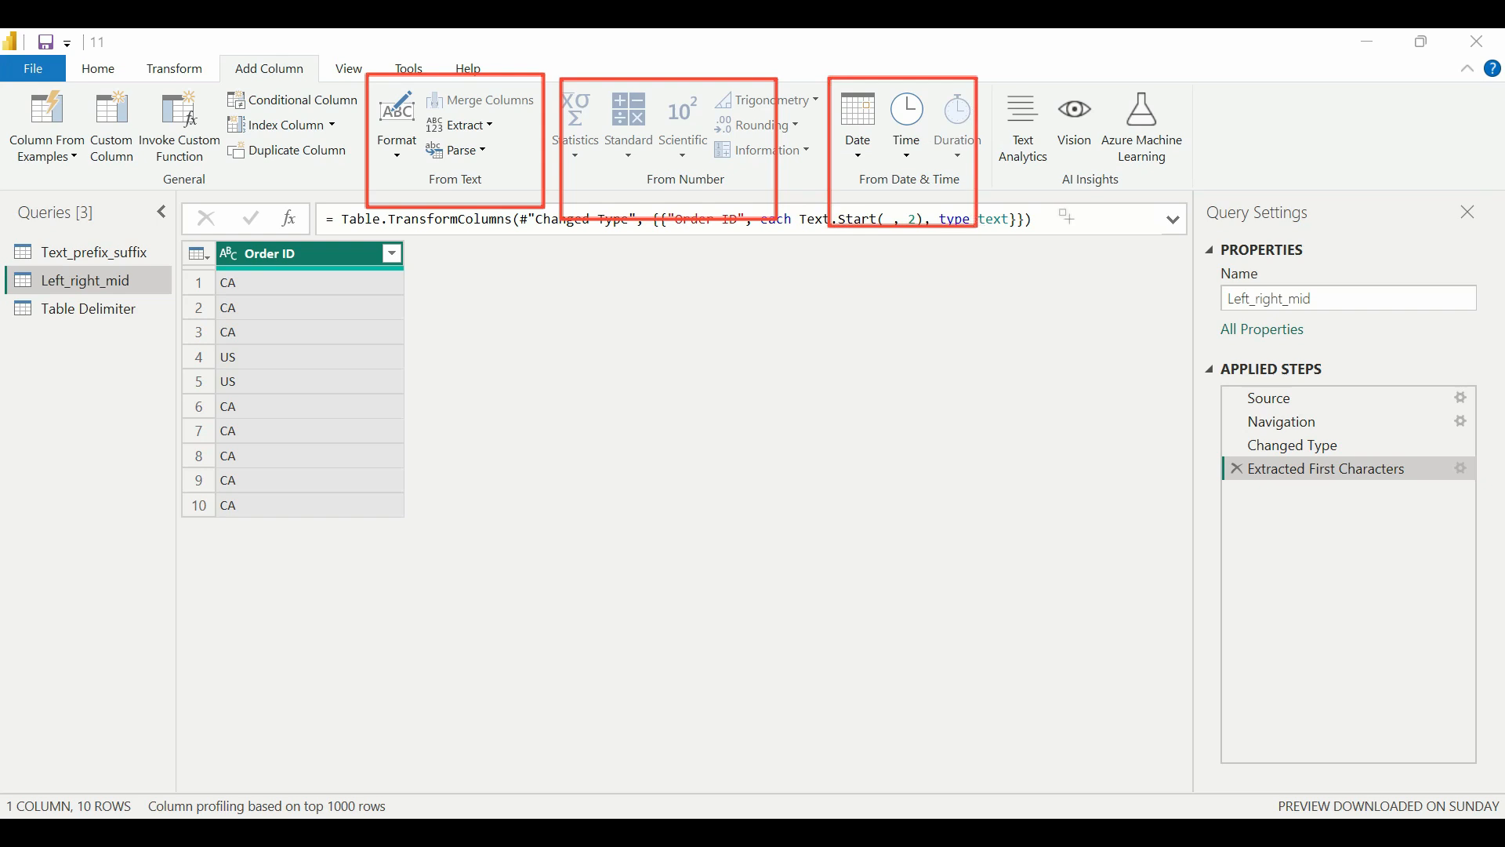
key("ctrl+z")
key("ctrl+z")
key("ctrl+z")
left_click(1237, 470)
left_click(1238, 471)
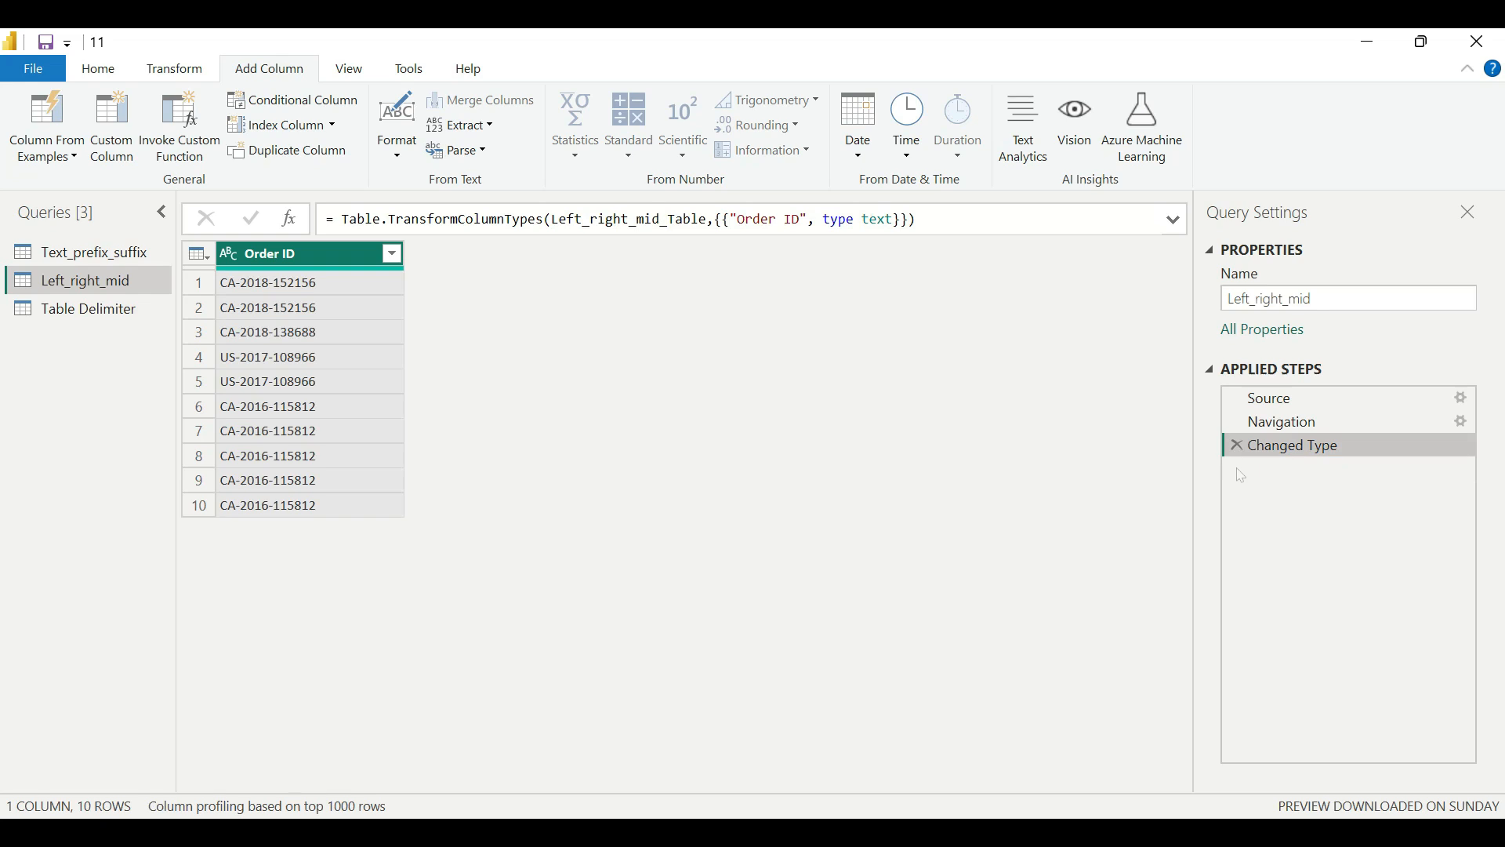
Add a First Characters column holding each Order ID's first 2 characters.
left_click(461, 125)
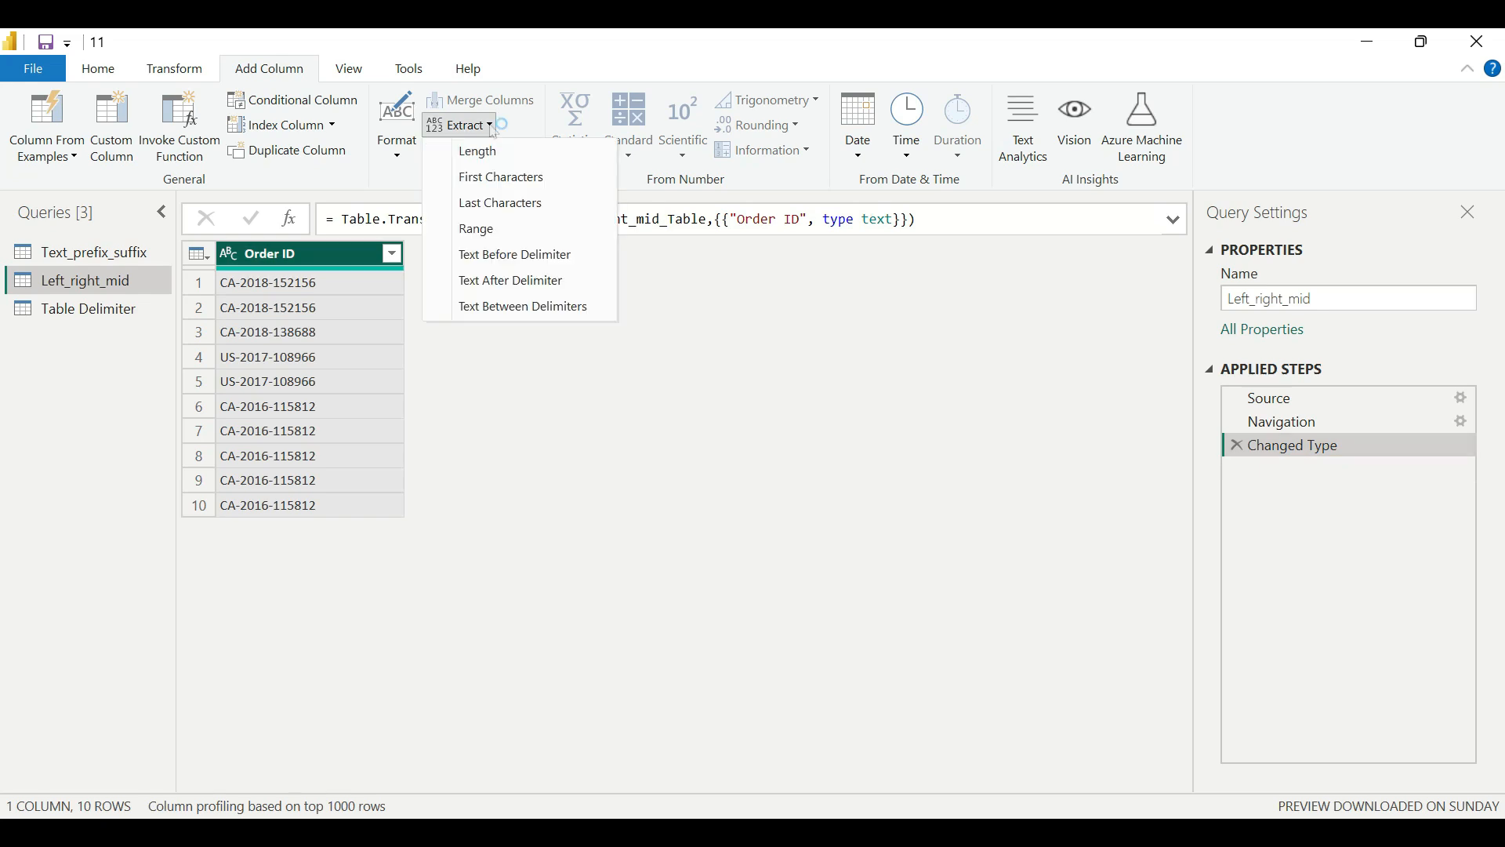
left_click(506, 178)
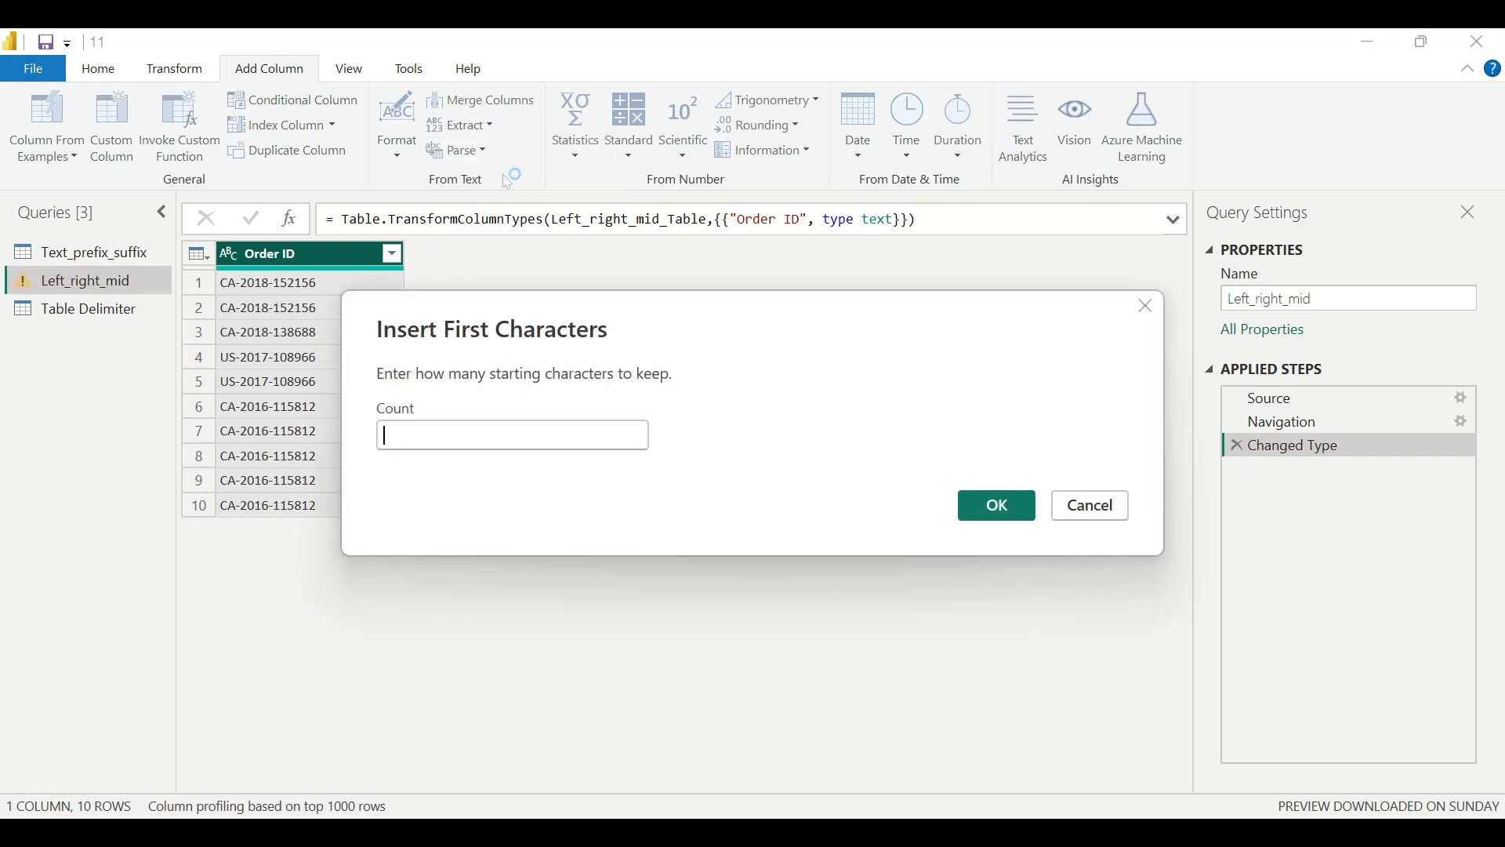
type("2")
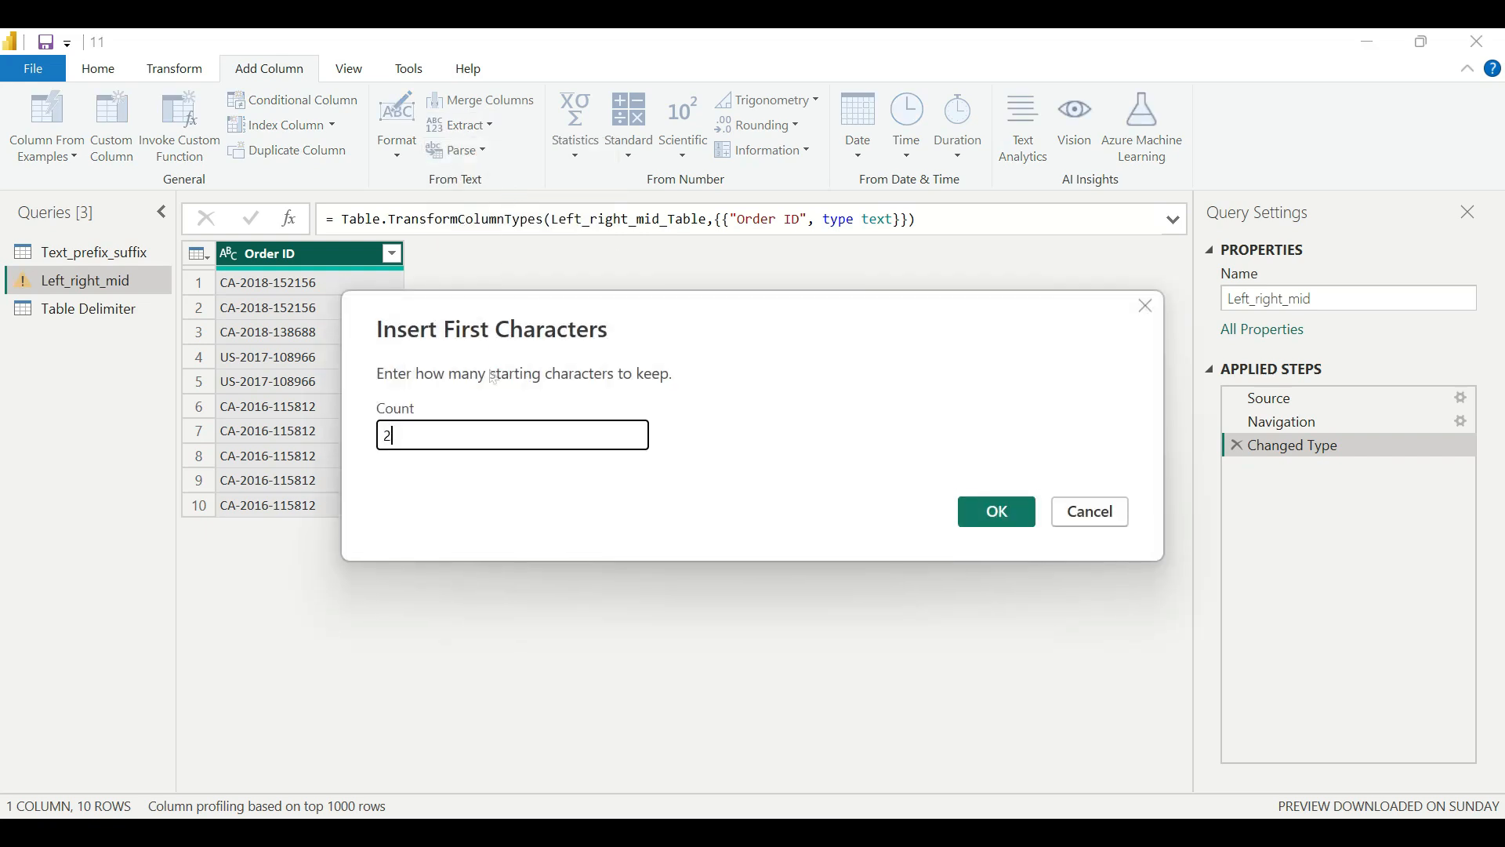
key("Return")
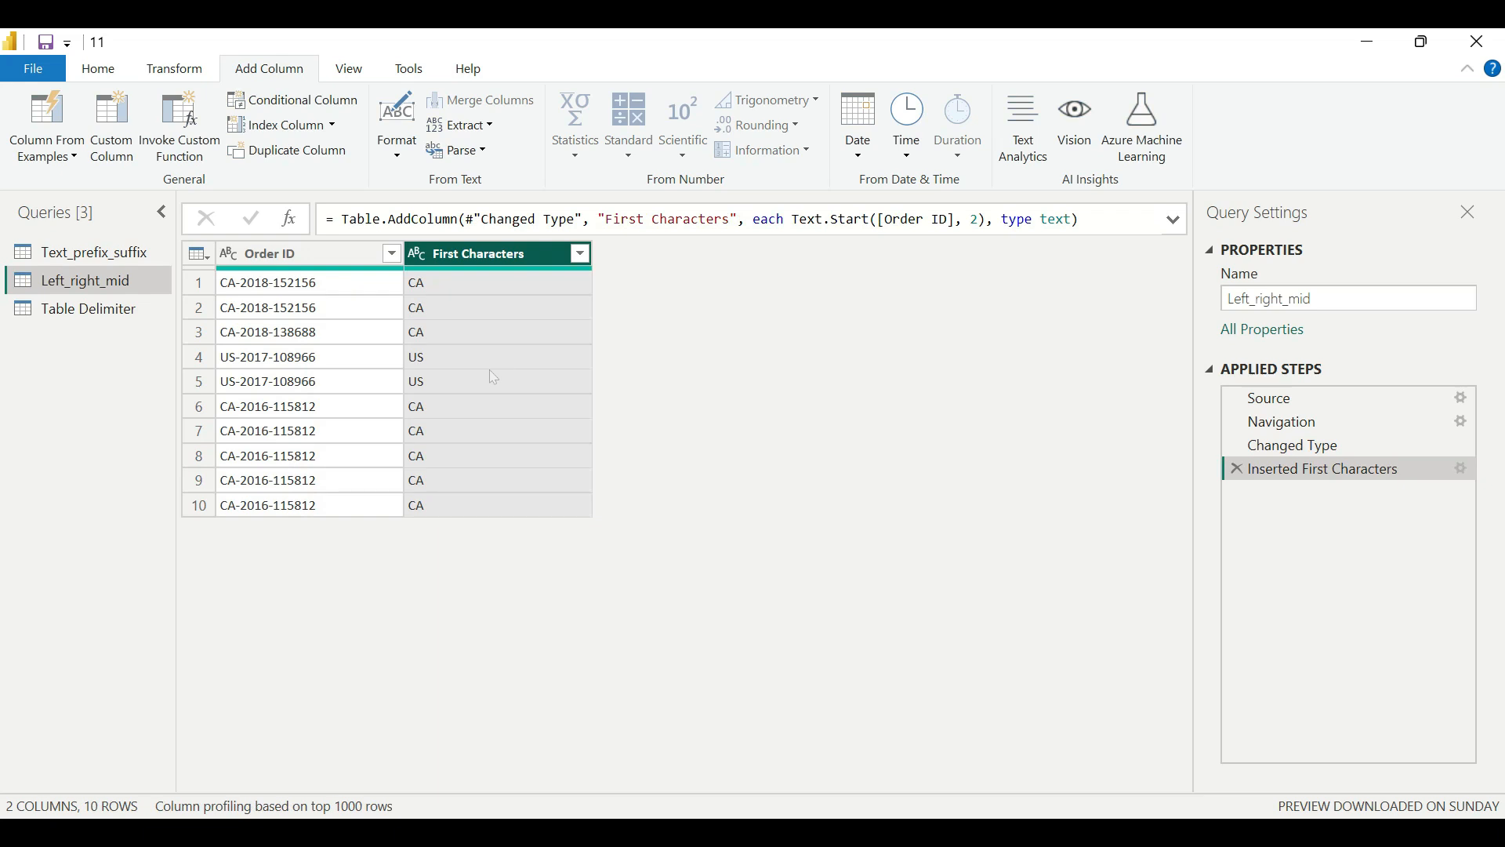
Shorten the Order ID column itself to its first 2 characters.
left_click(314, 254)
left_click(210, 77)
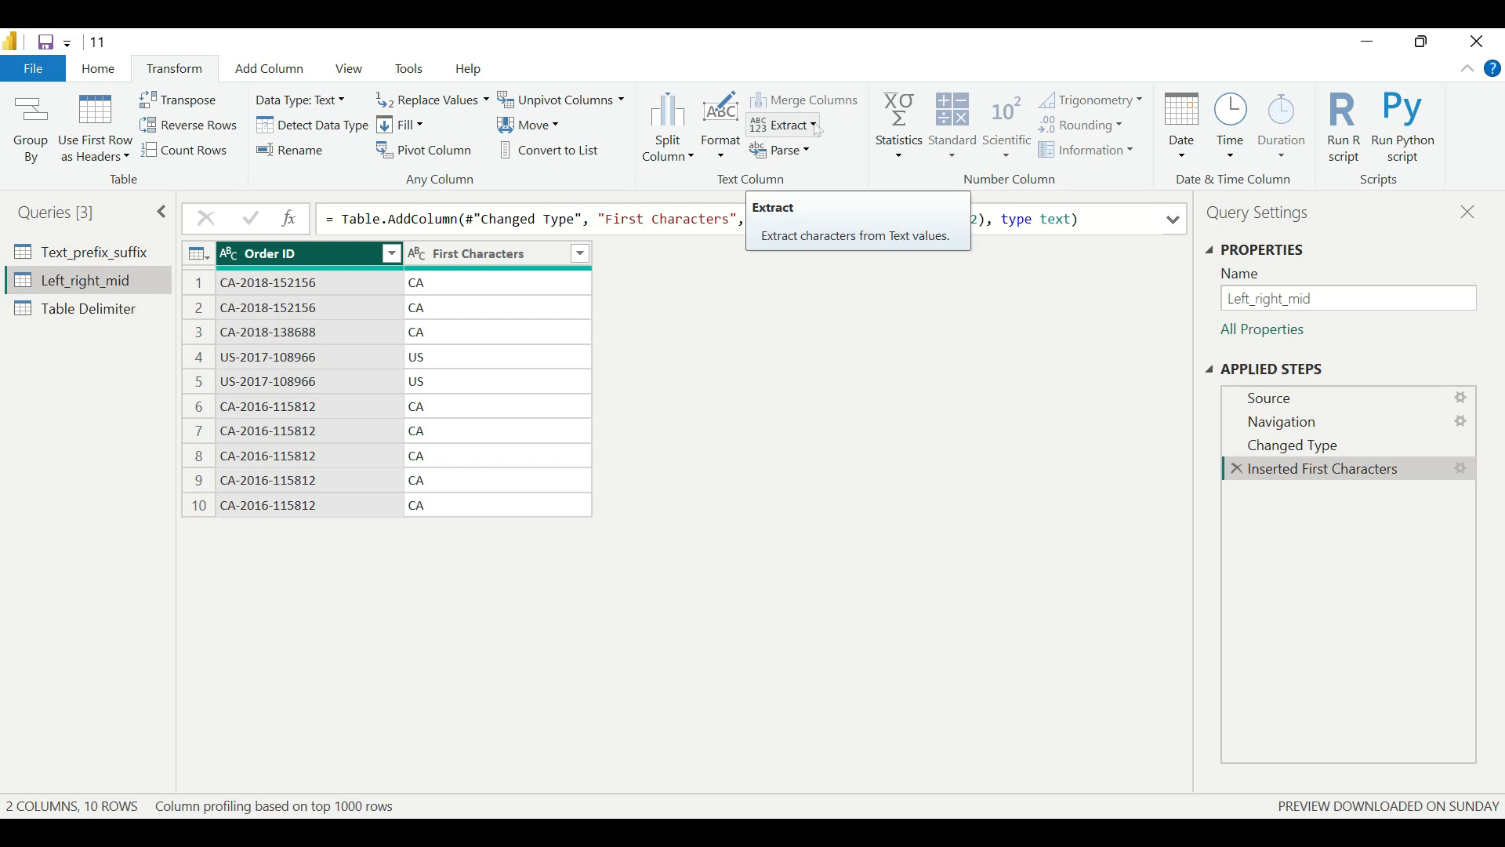
left_click(816, 126)
left_click(820, 178)
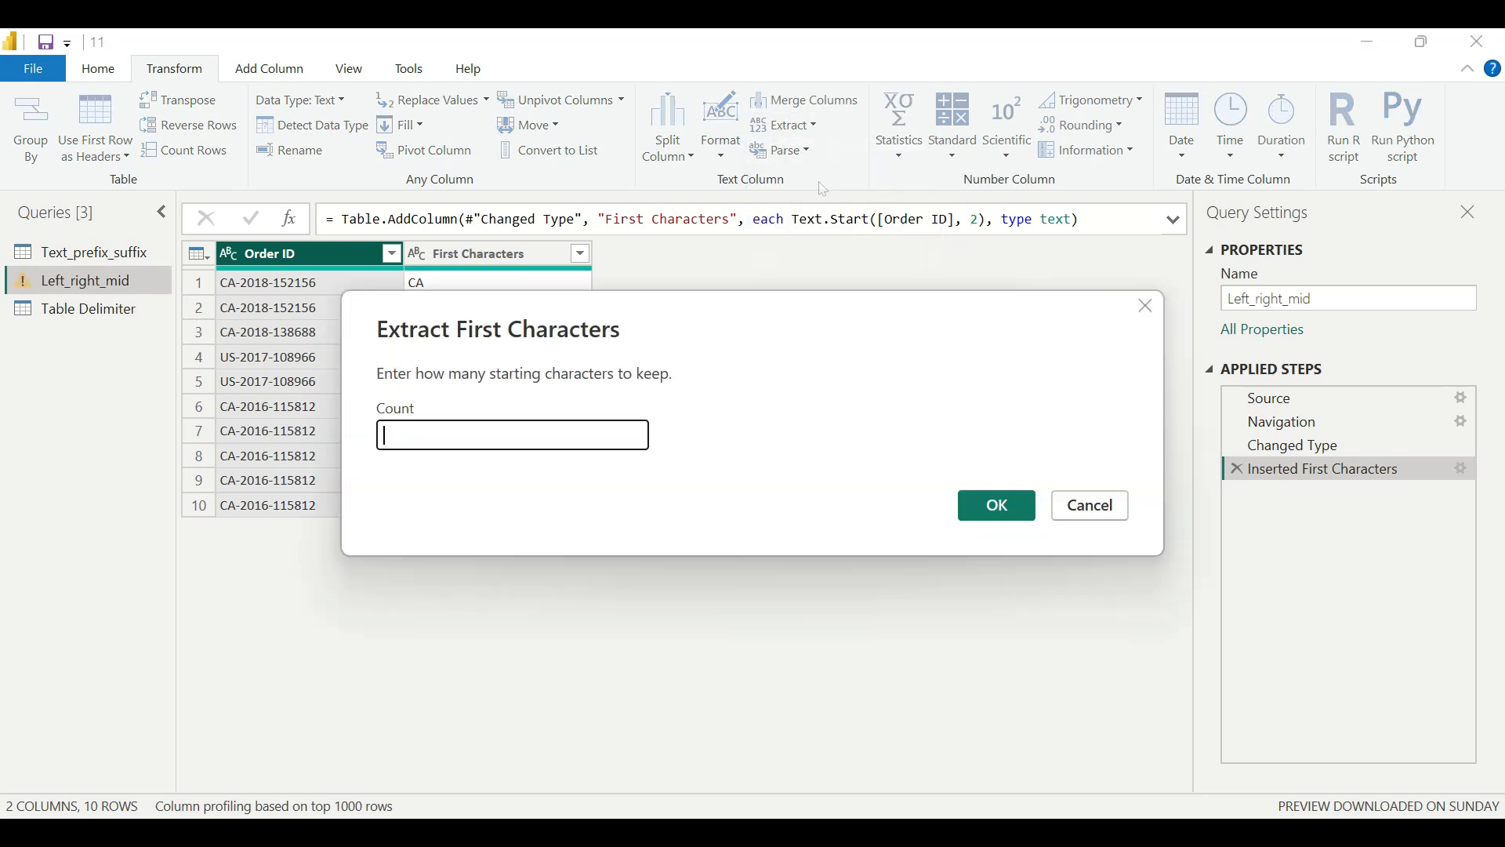
type("2")
key("Return")
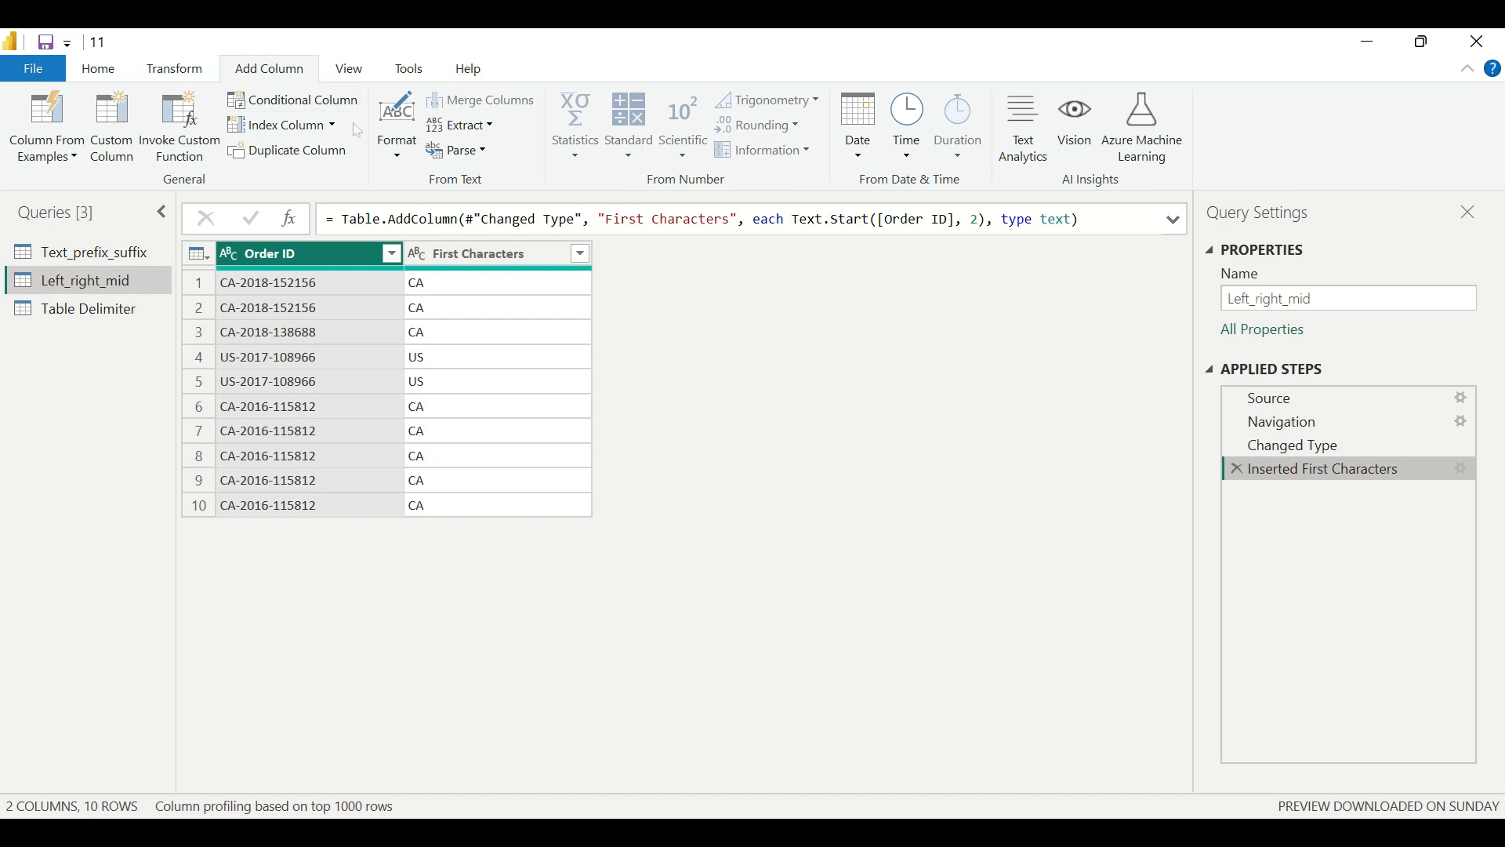
Add a Last Characters column with each Order ID's final 6 characters.
left_click(479, 128)
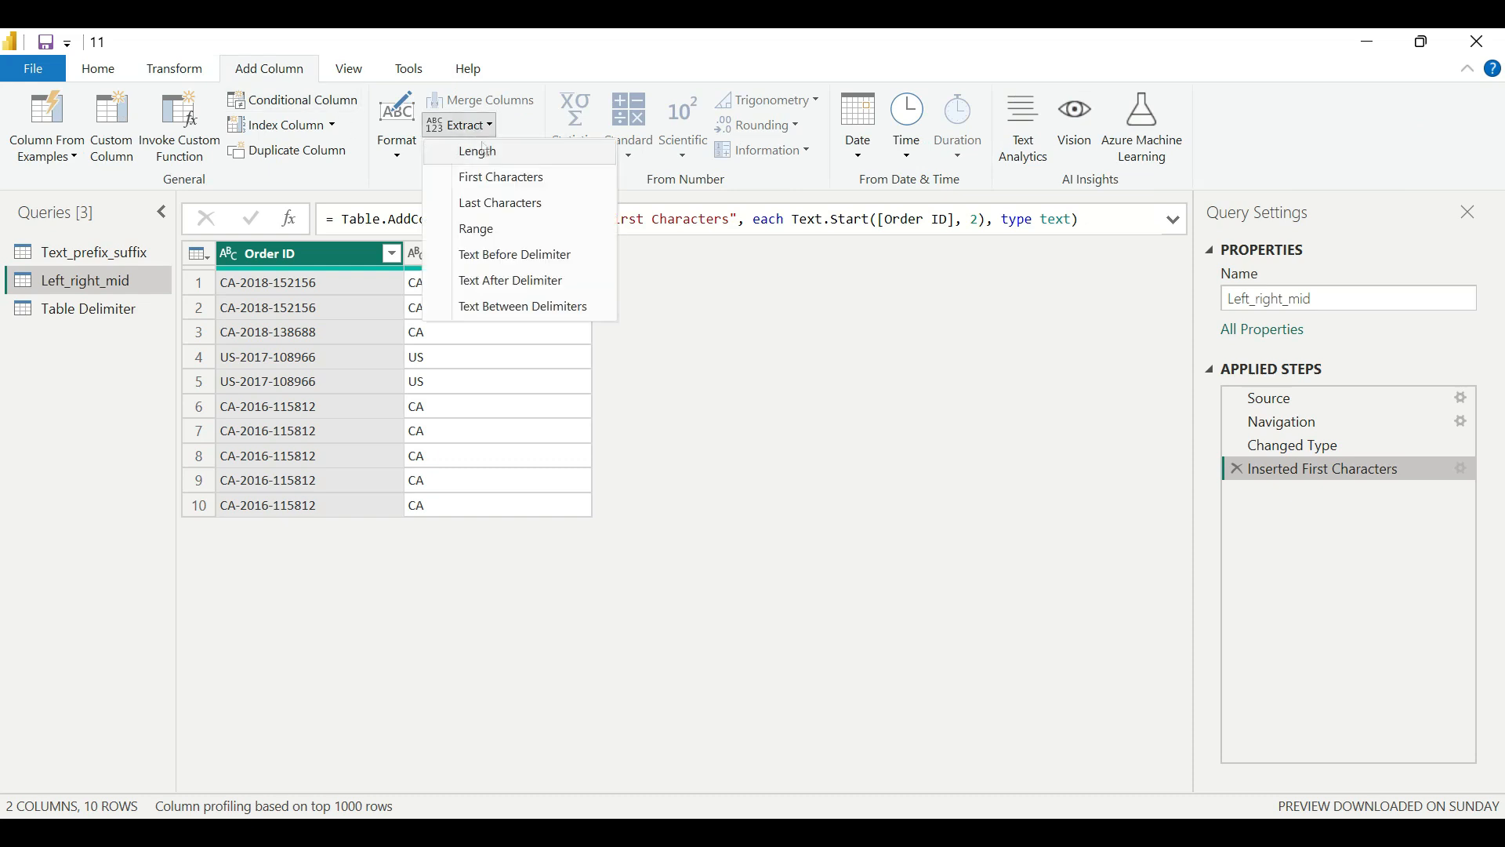
left_click(503, 205)
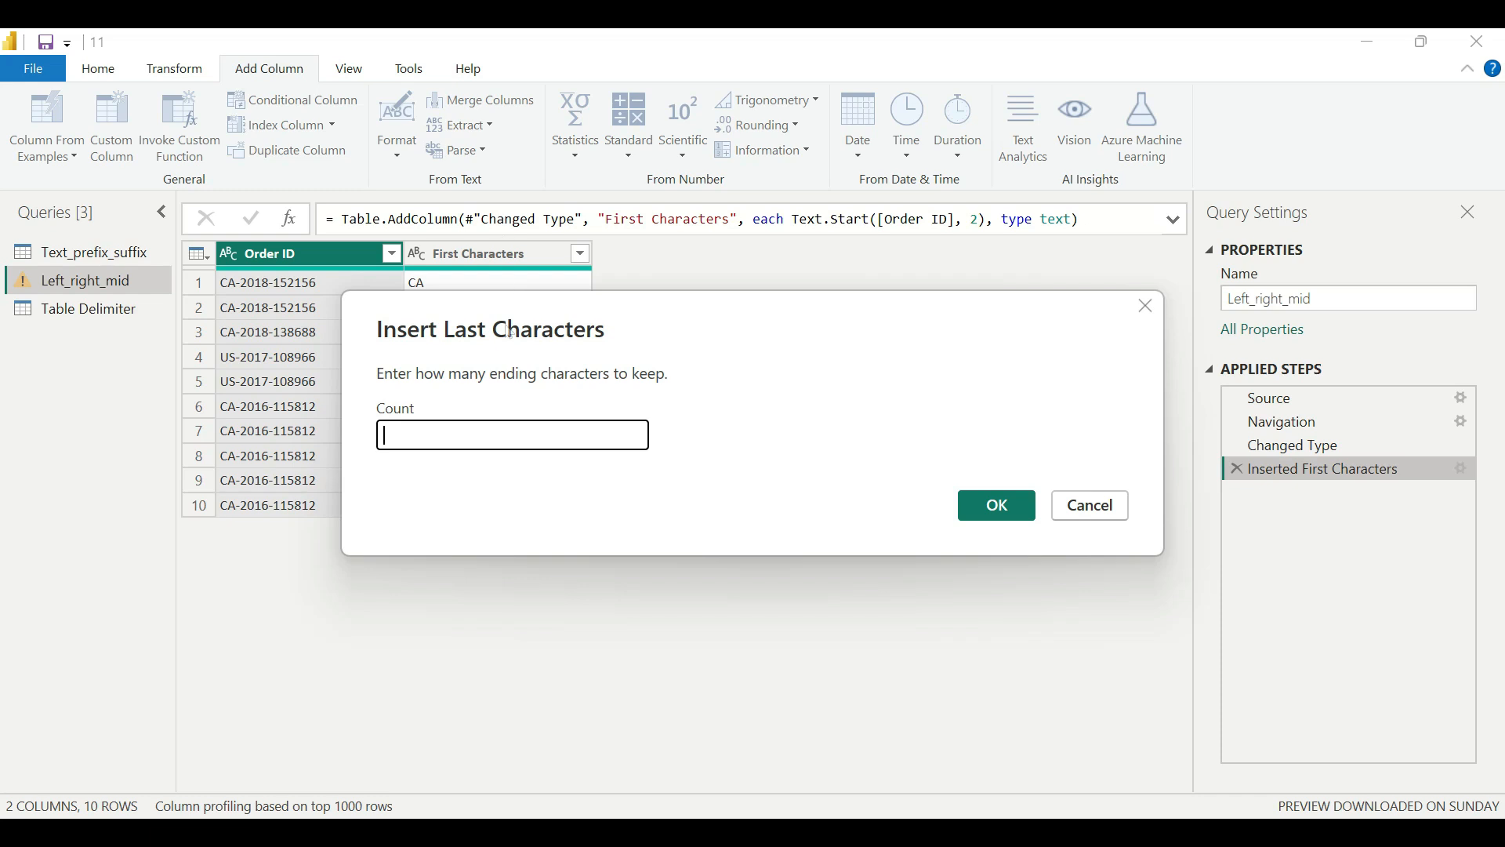
type("6")
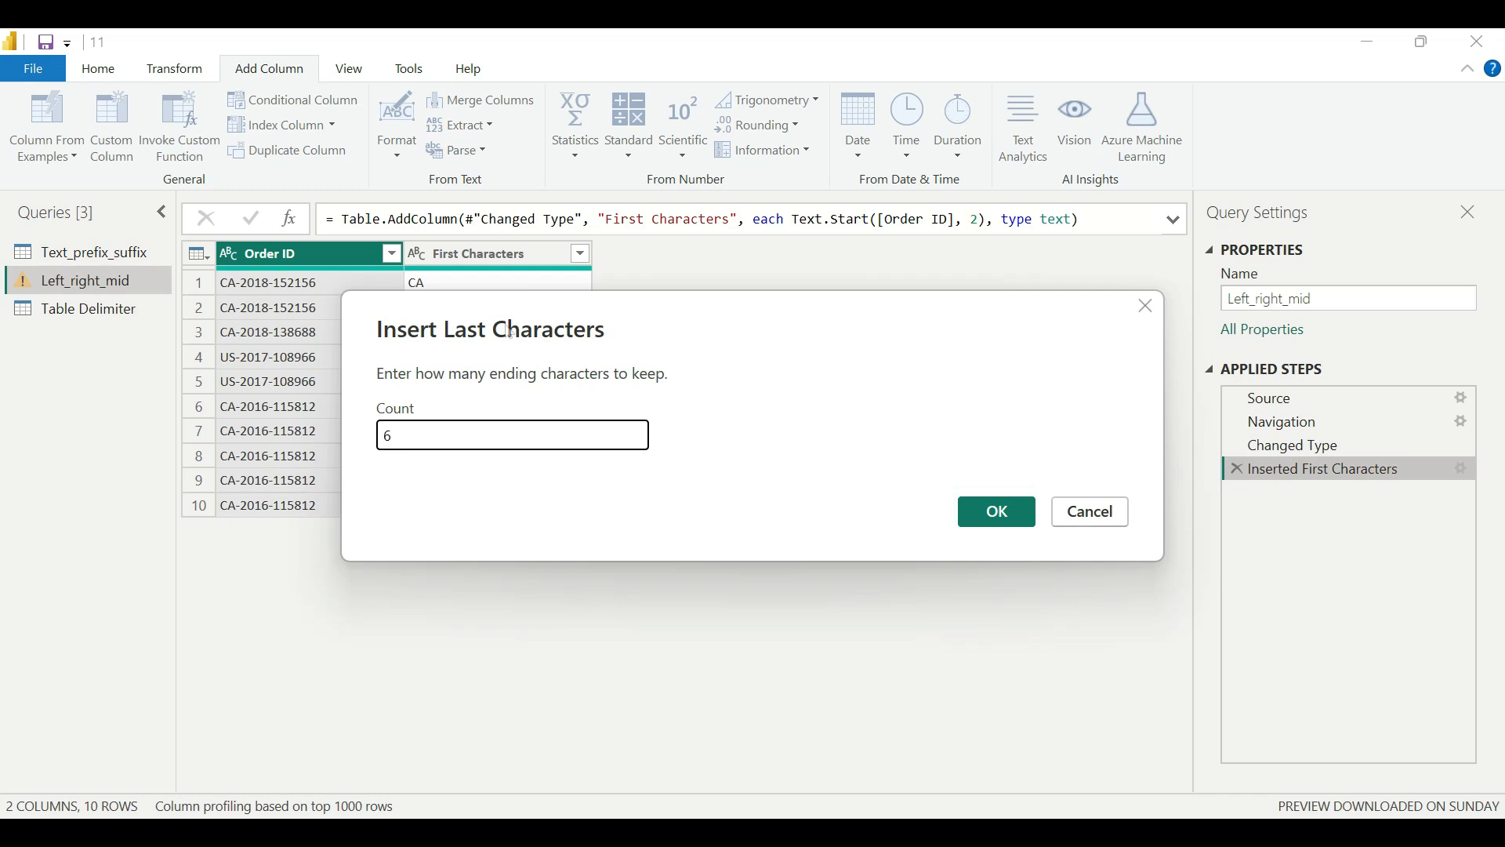
key("Return")
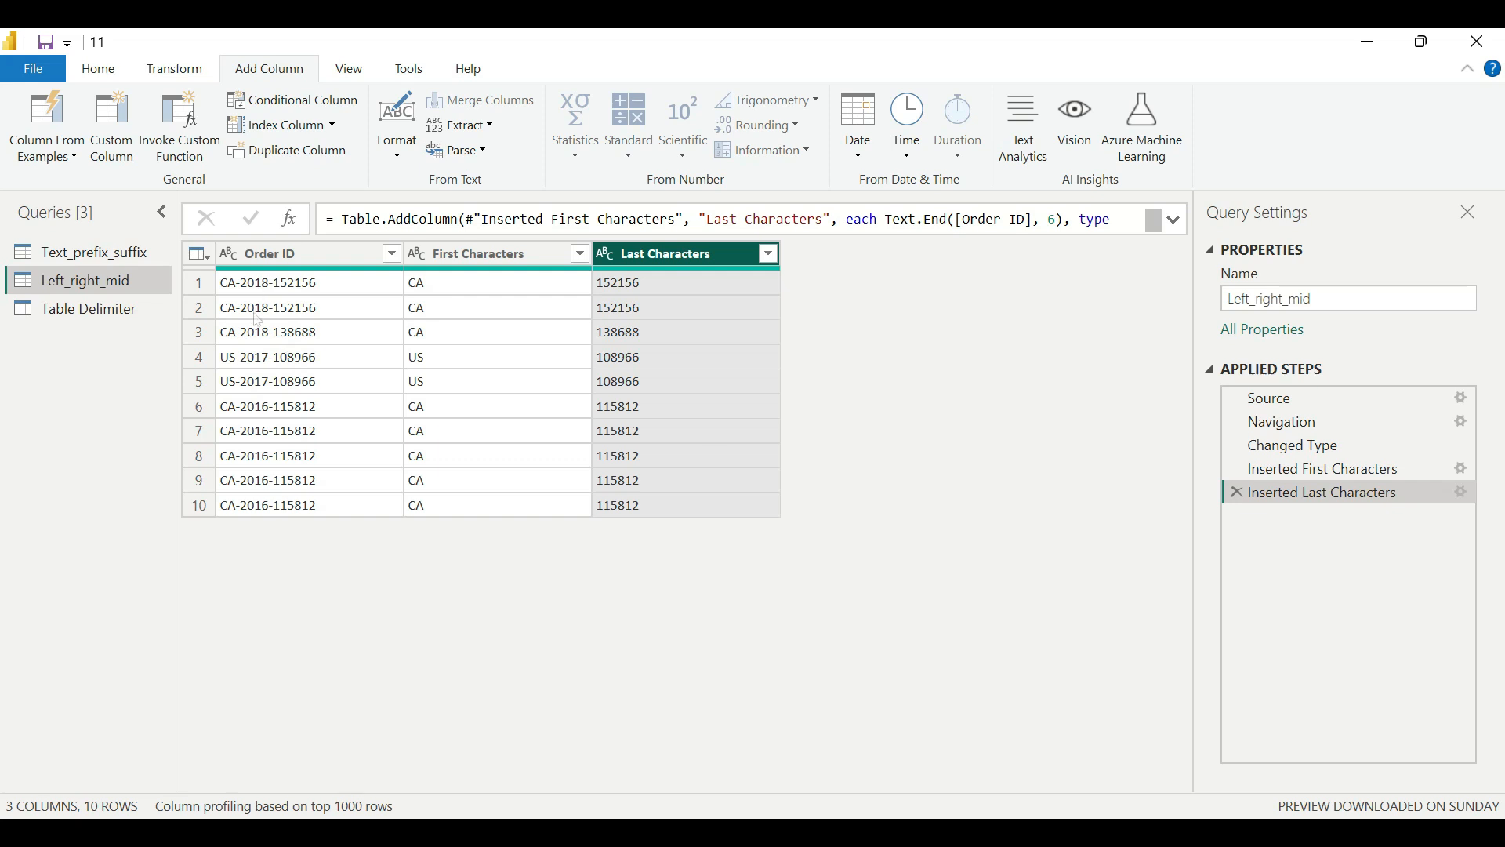
Add a Text Range column taking 4 characters from index 3, then select Table Delimiter.
left_click(470, 127)
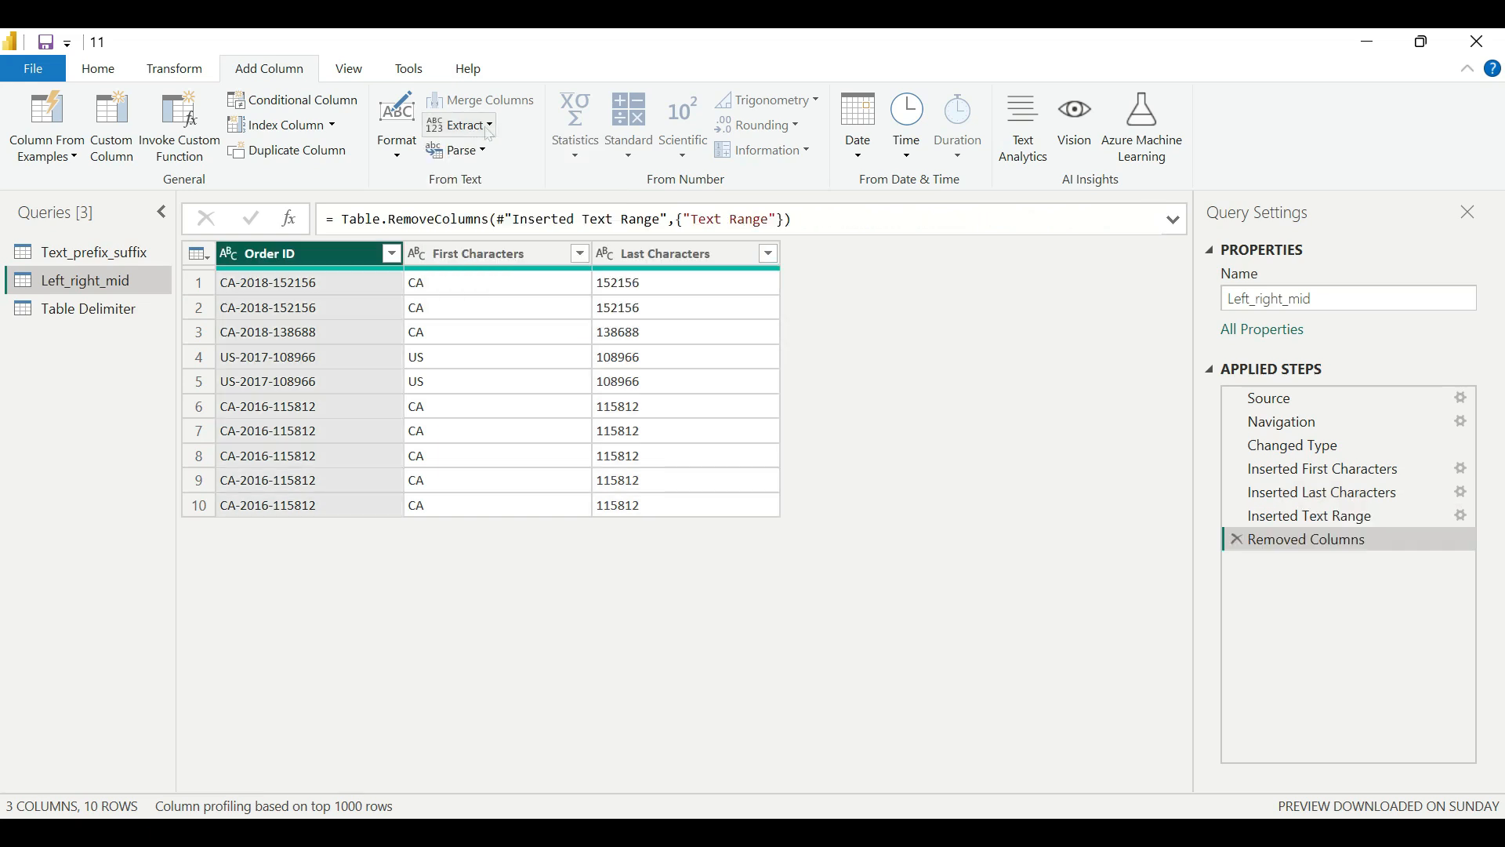
left_click(489, 130)
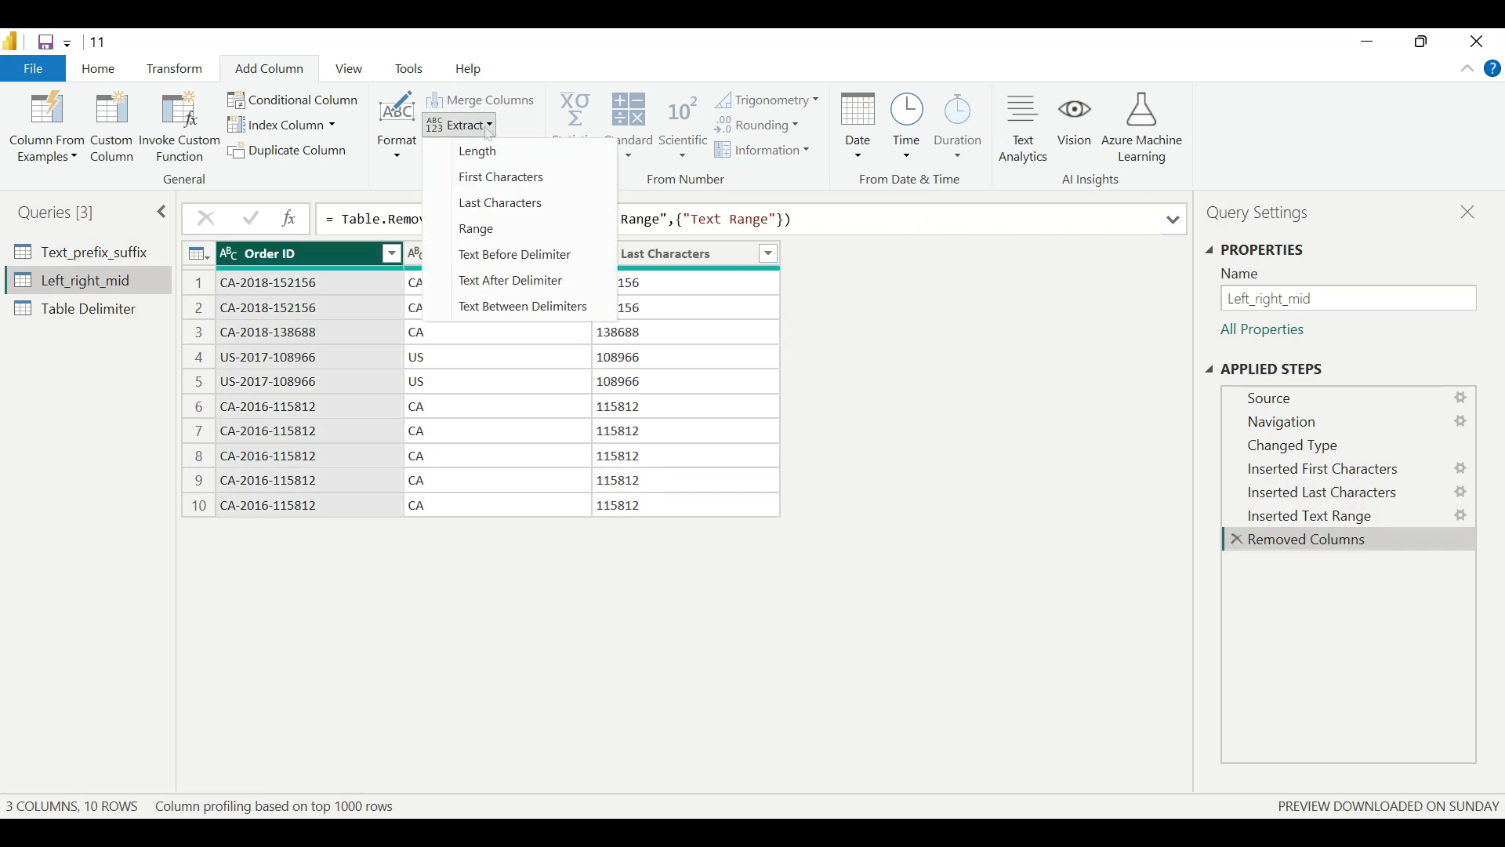
left_click(483, 232)
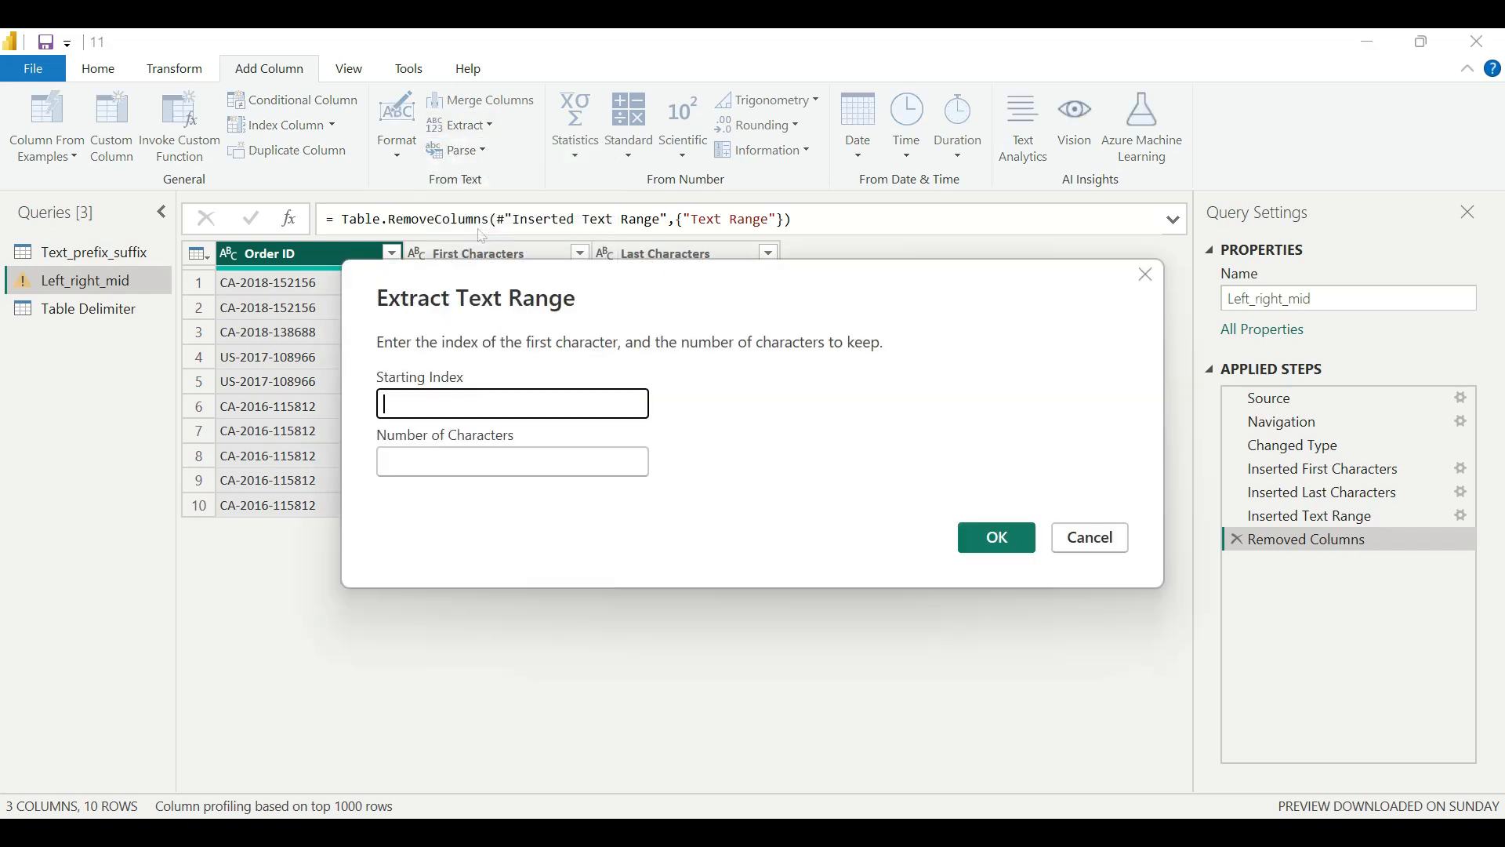
type("3")
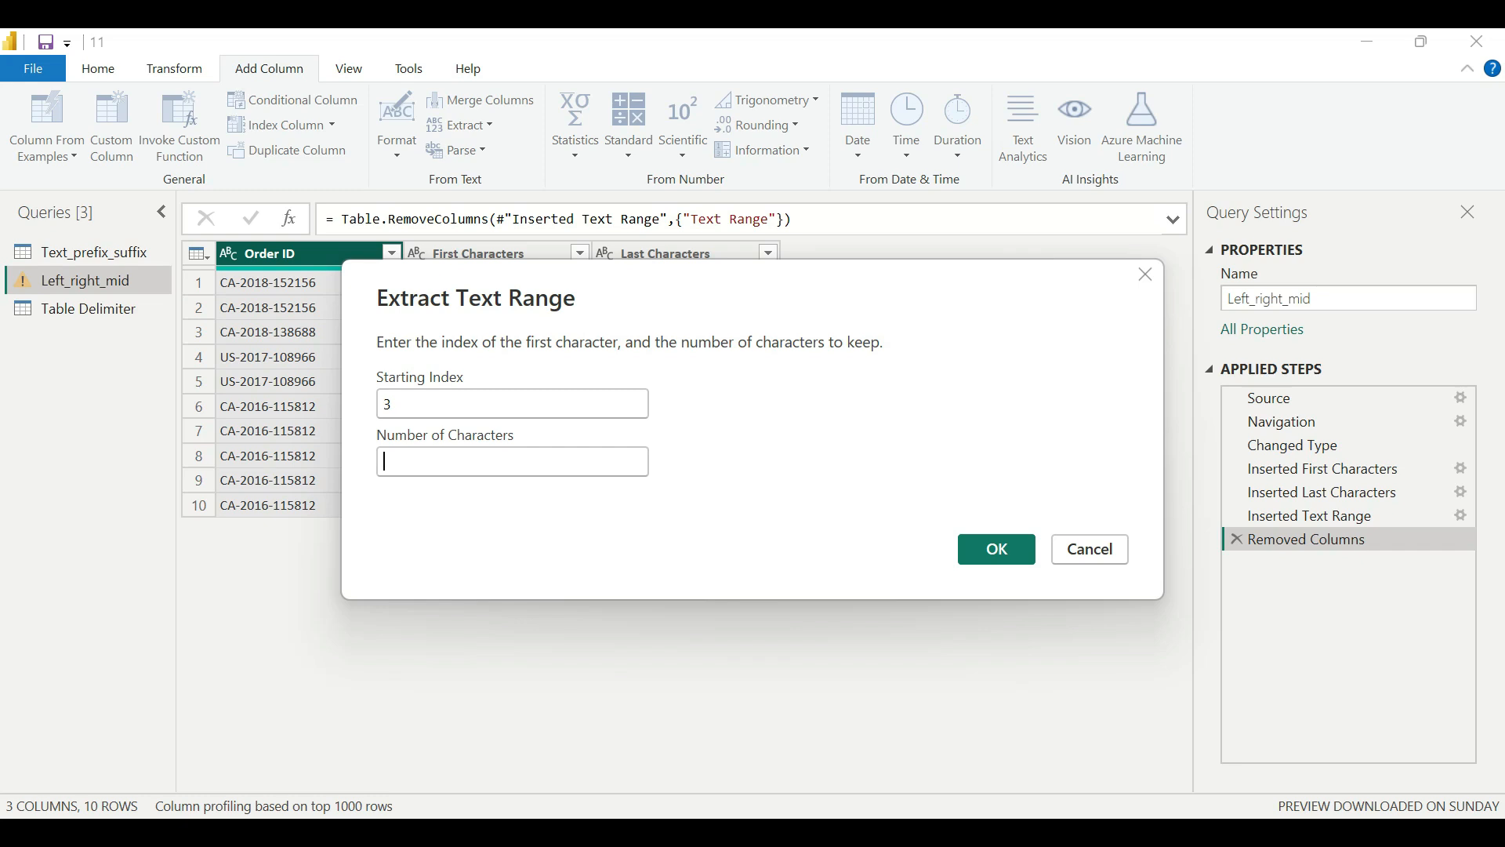
type("4")
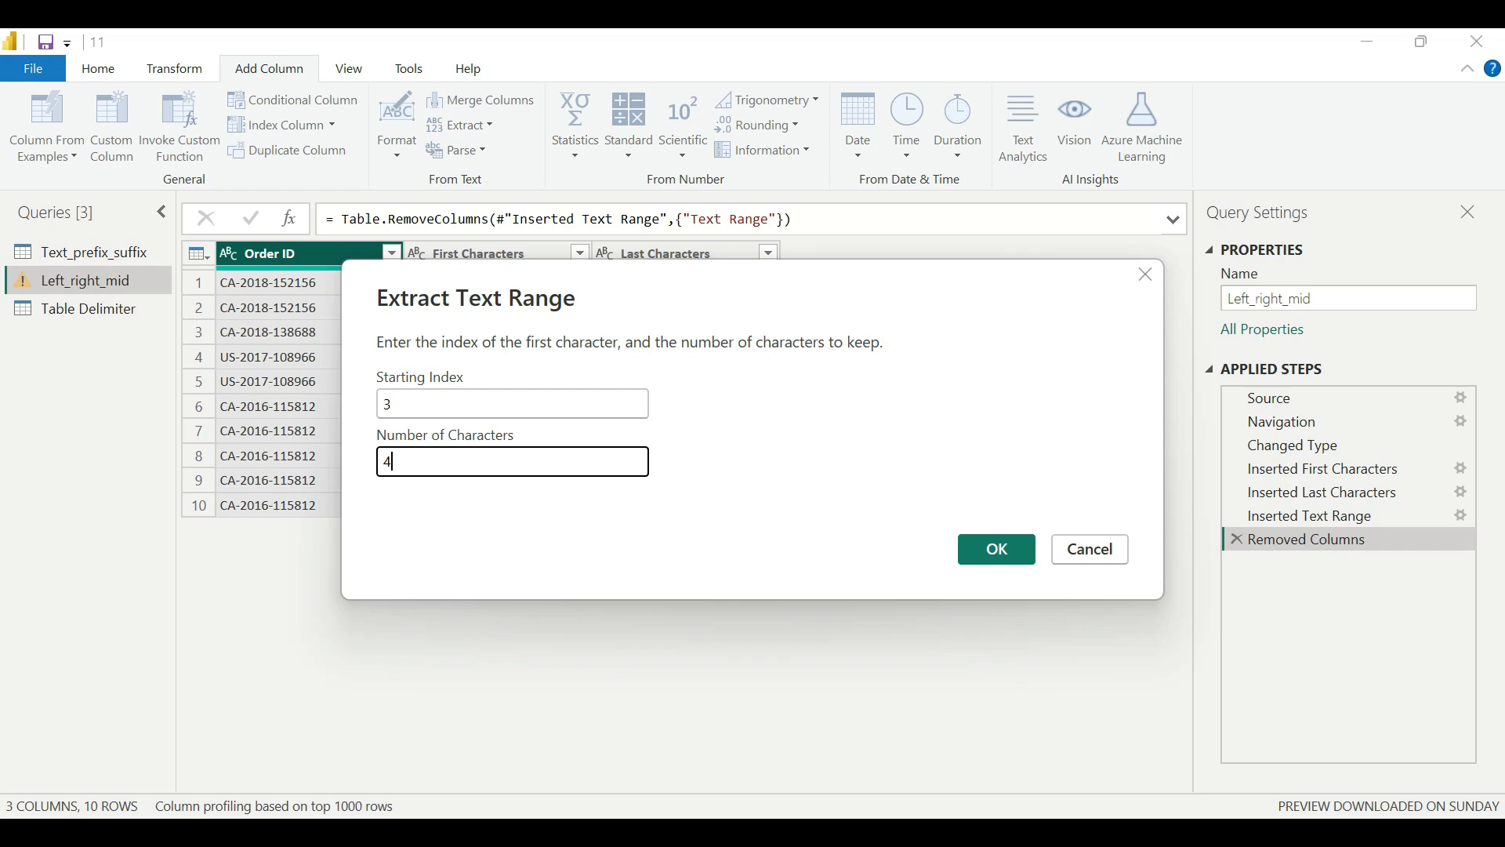
key("Return")
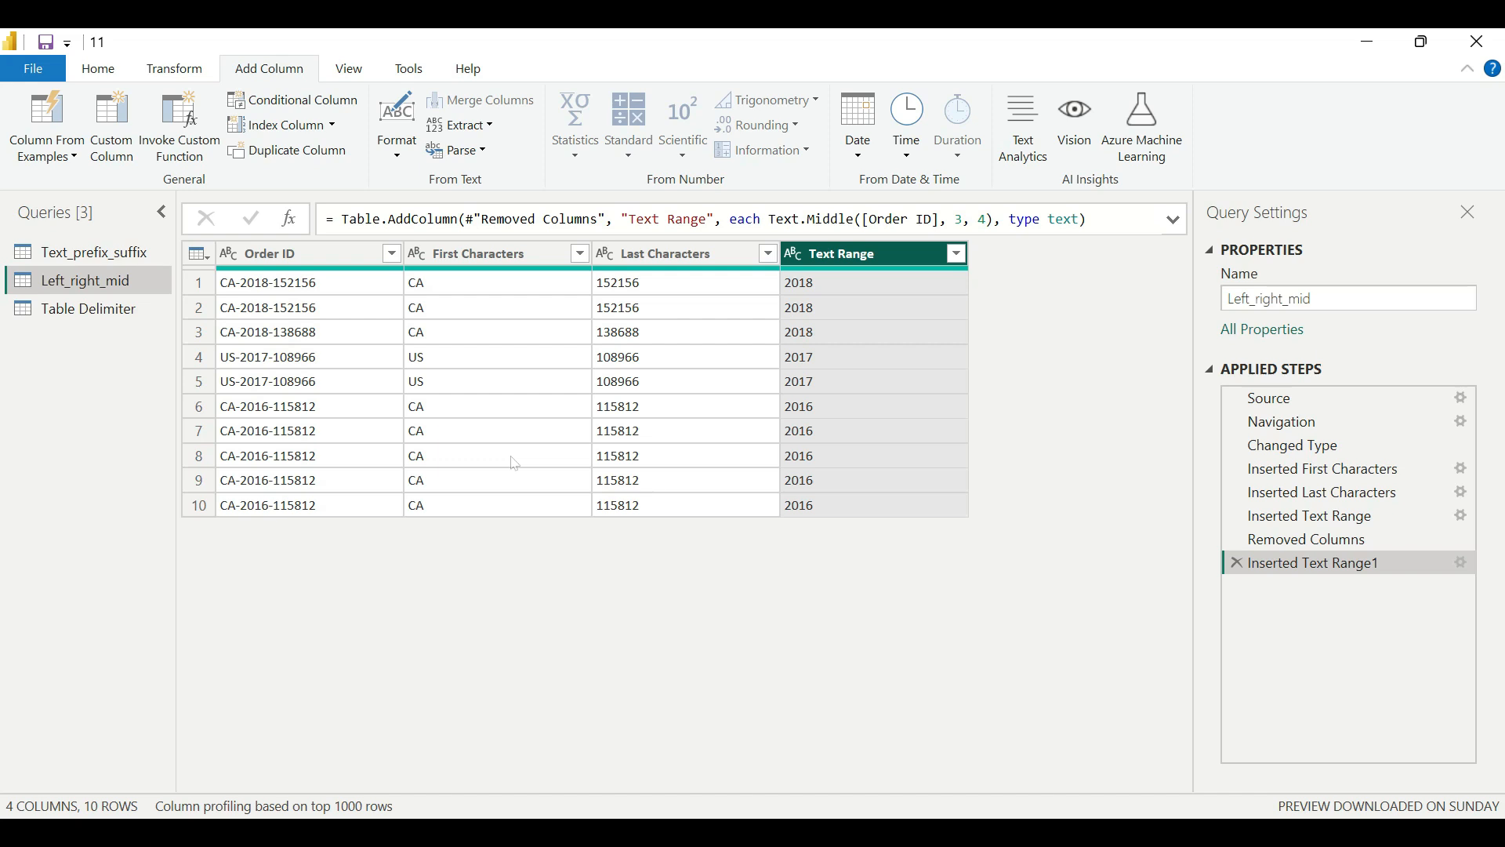
left_click(76, 312)
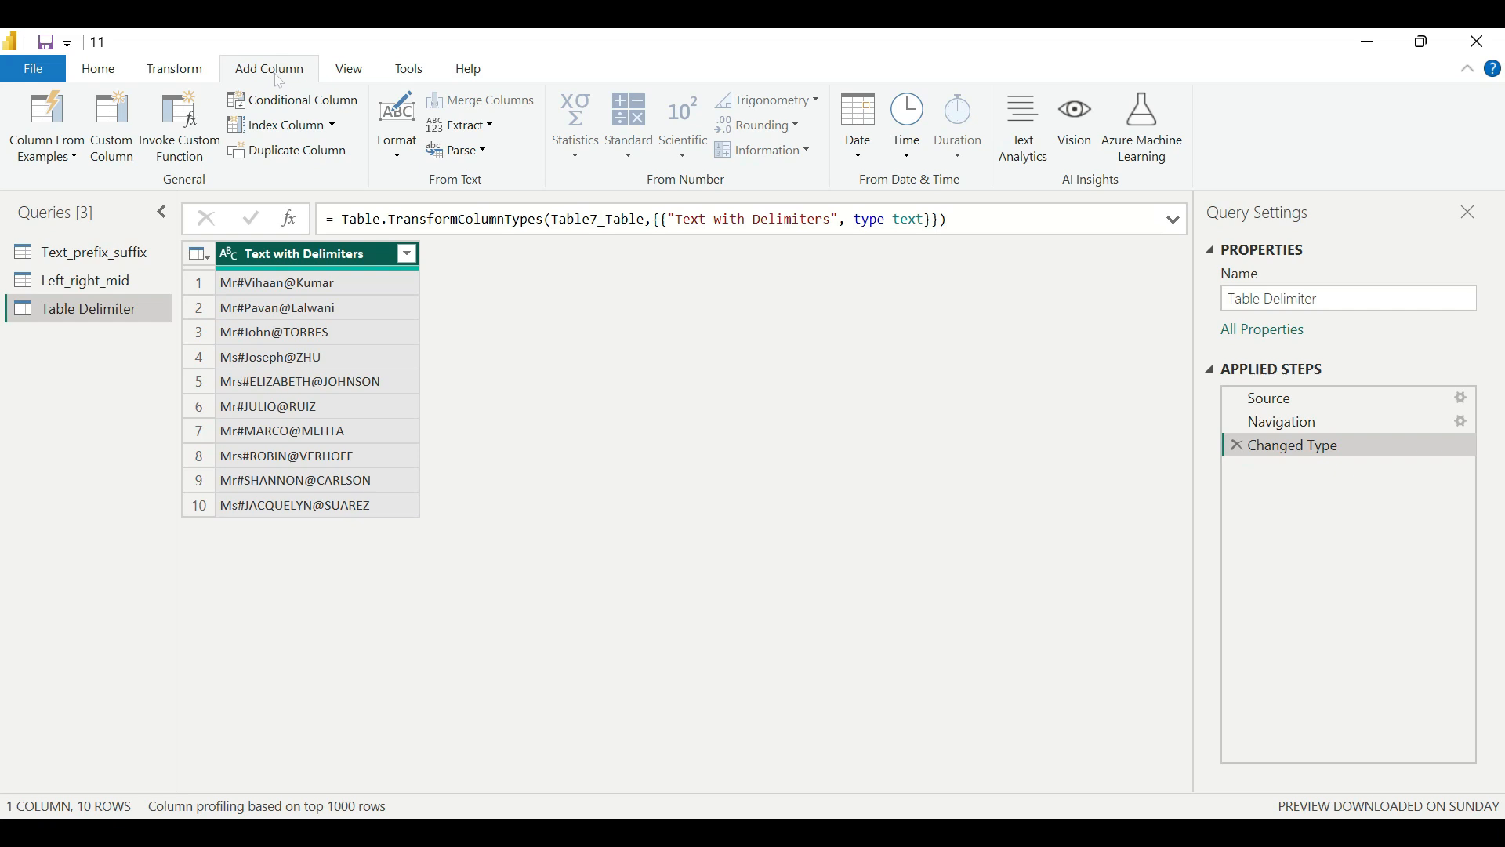
Open the Add Column Extract options for Table Delimiter's Text with Delimiters column.
left_click(471, 129)
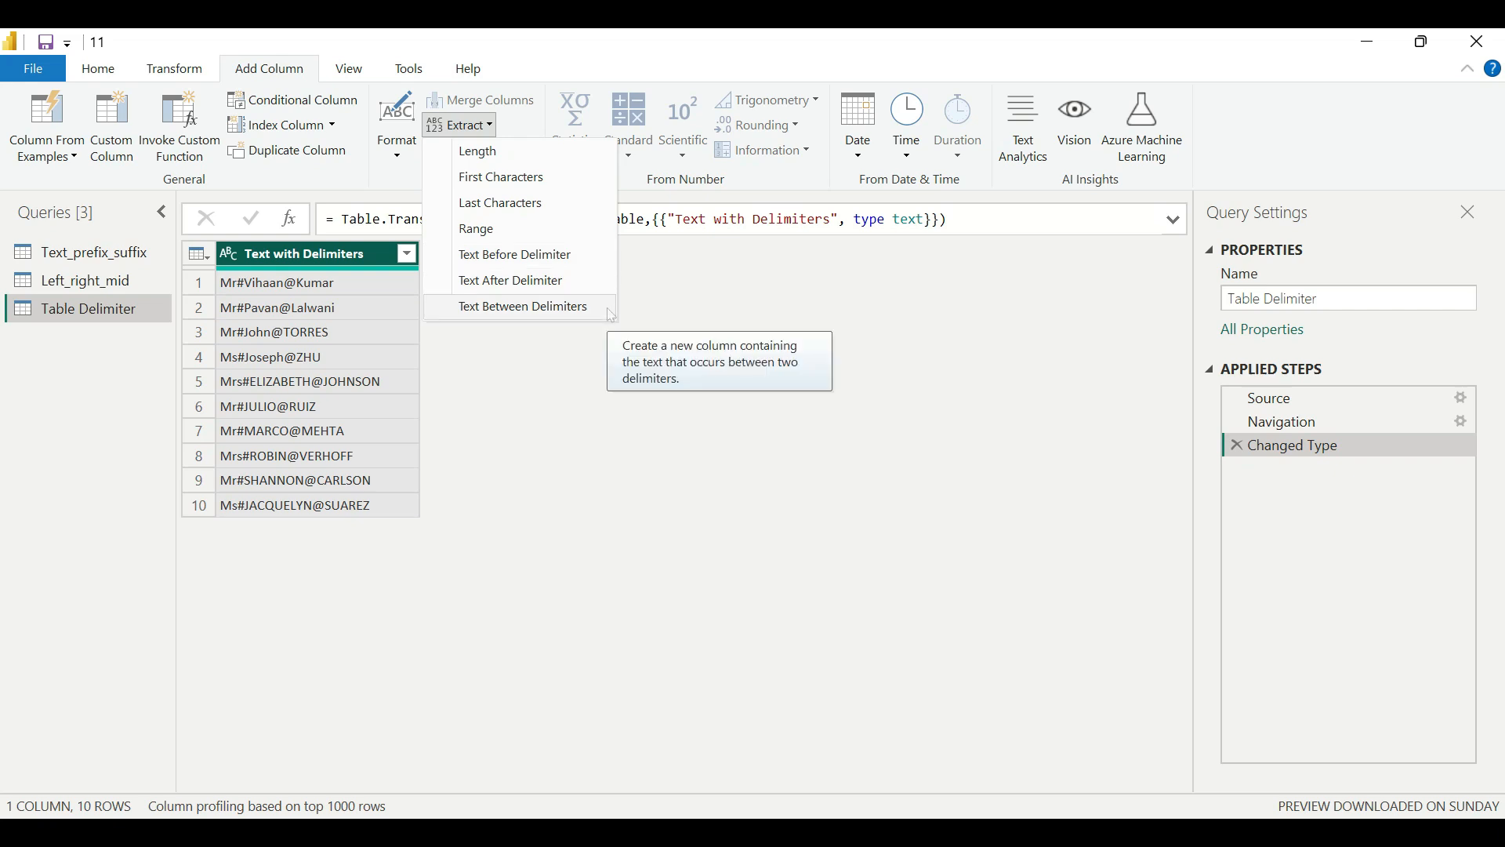
Extract the title (Mr, Ms, Mrs) before the # delimiter into a new column.
left_click(579, 266)
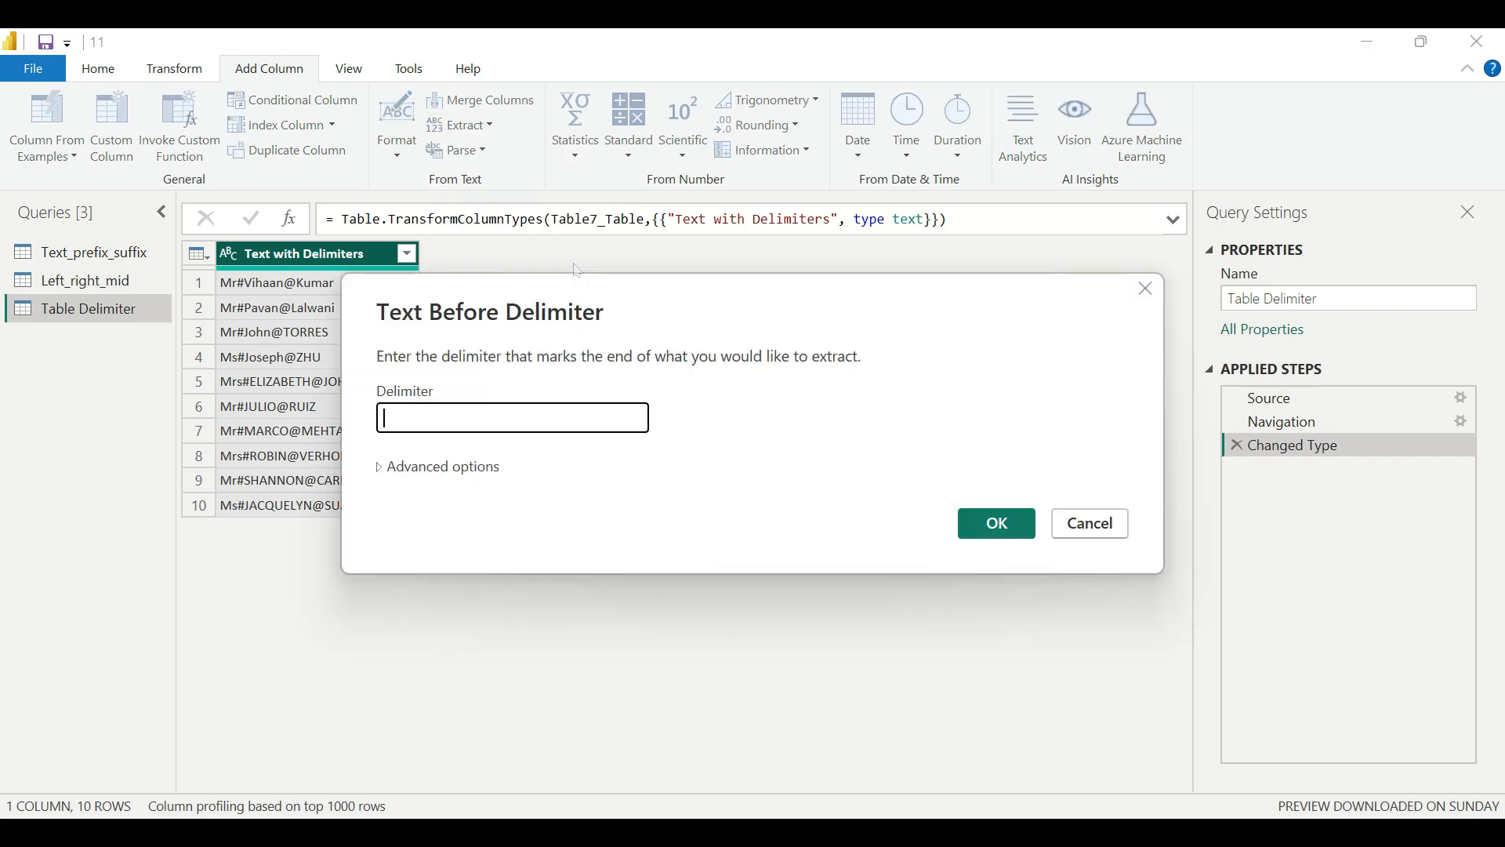
type("#")
key("Return")
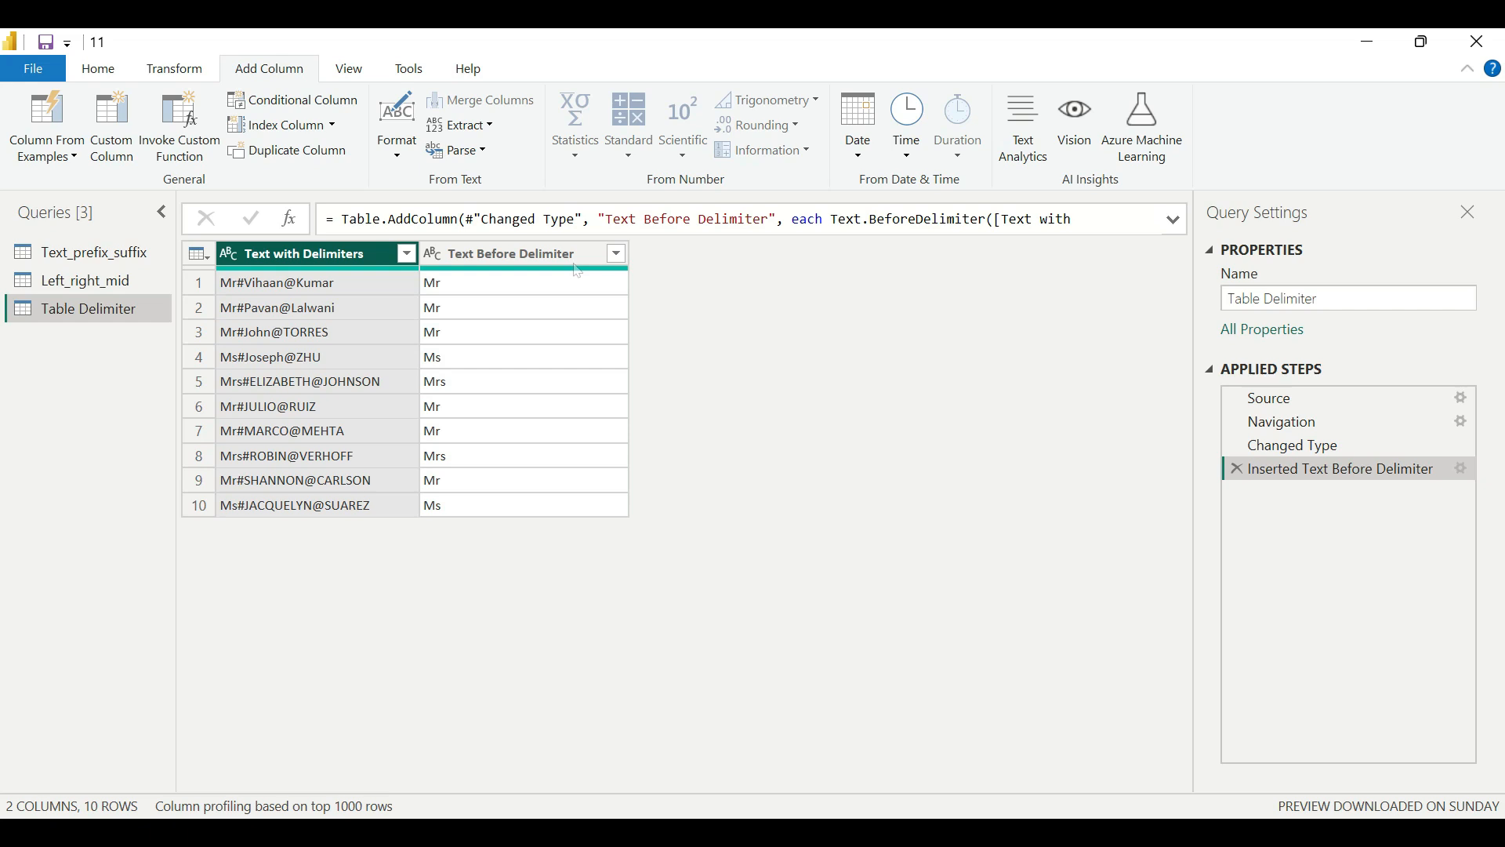
left_click(461, 124)
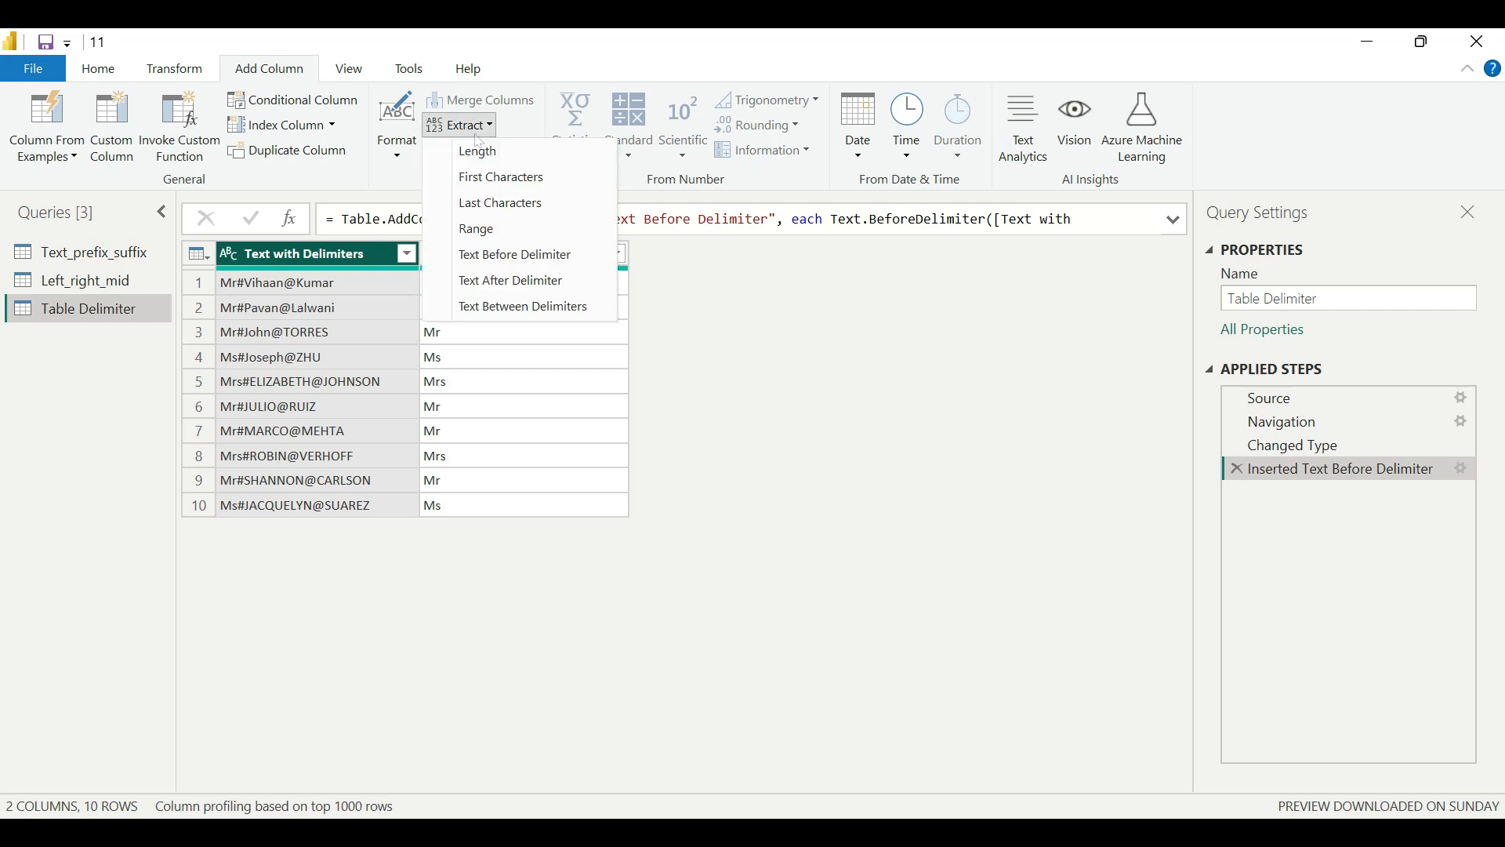
Extract each first name between the # start delimiter and @ end delimiter into a new column.
left_click(522, 308)
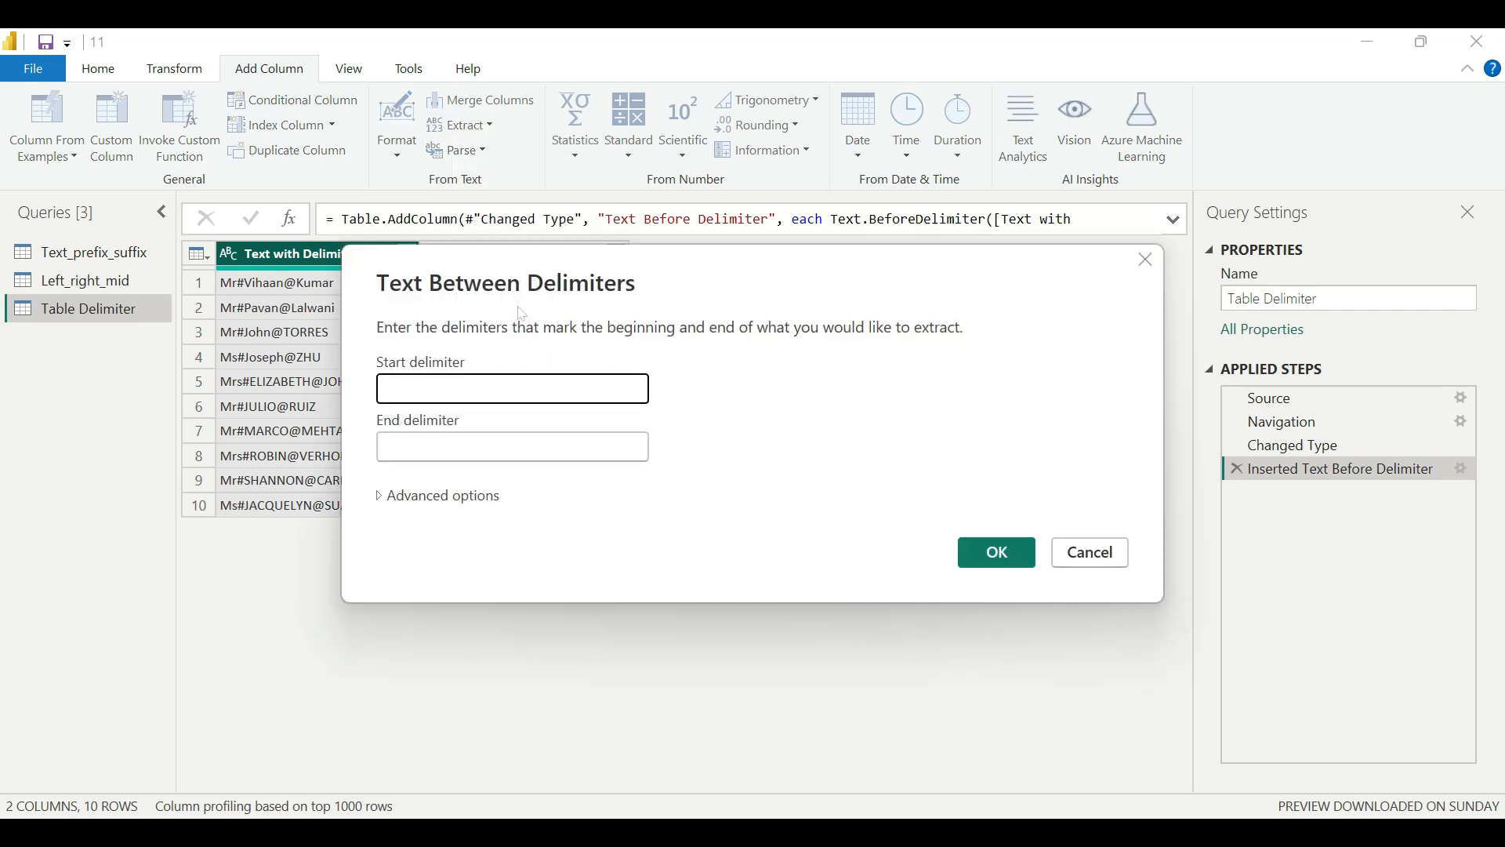
type("#")
key("Tab")
type("@")
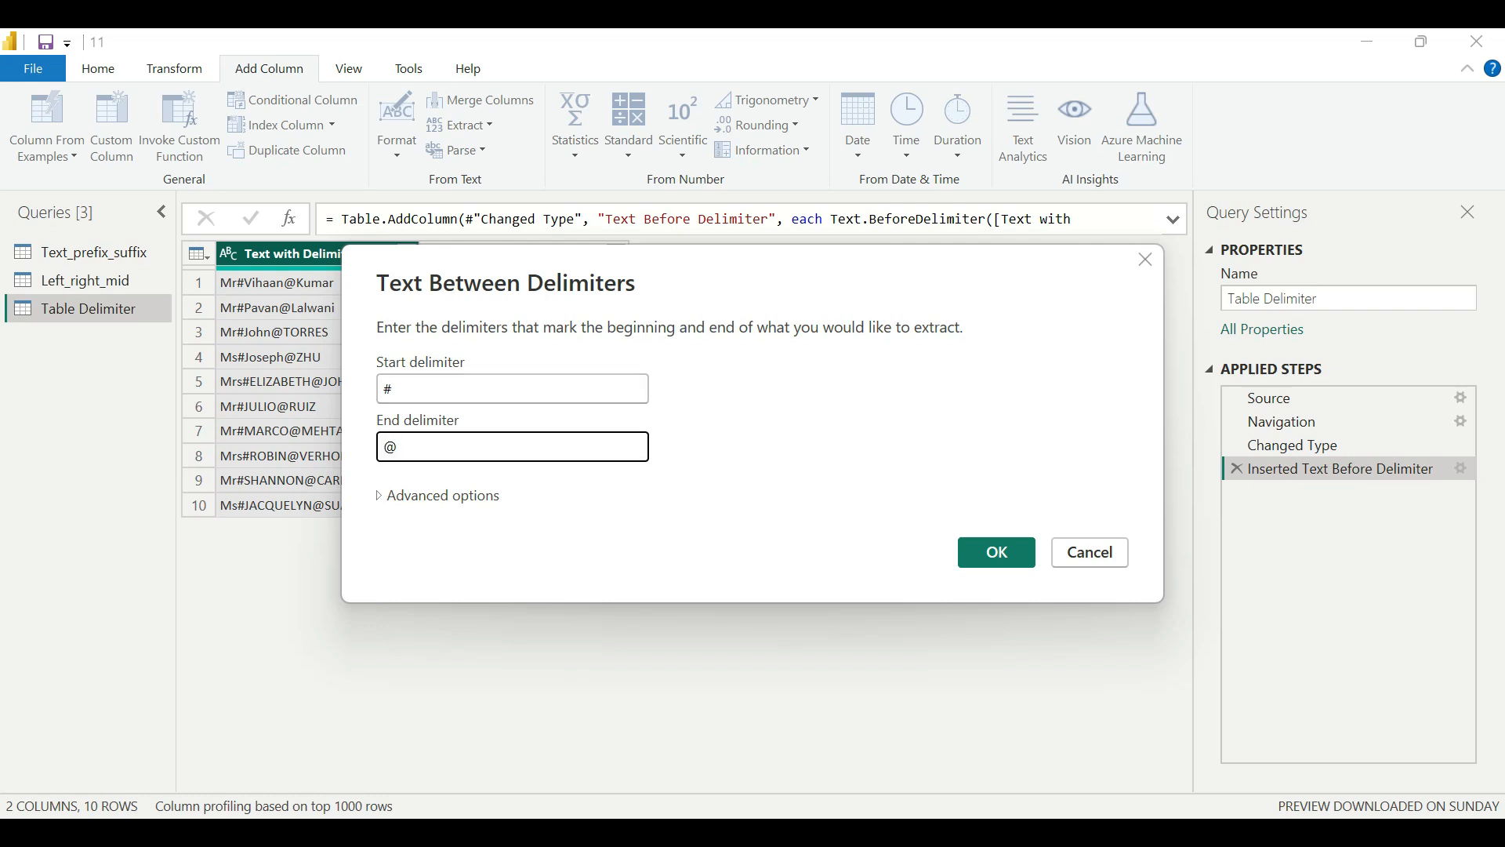
left_click(1002, 558)
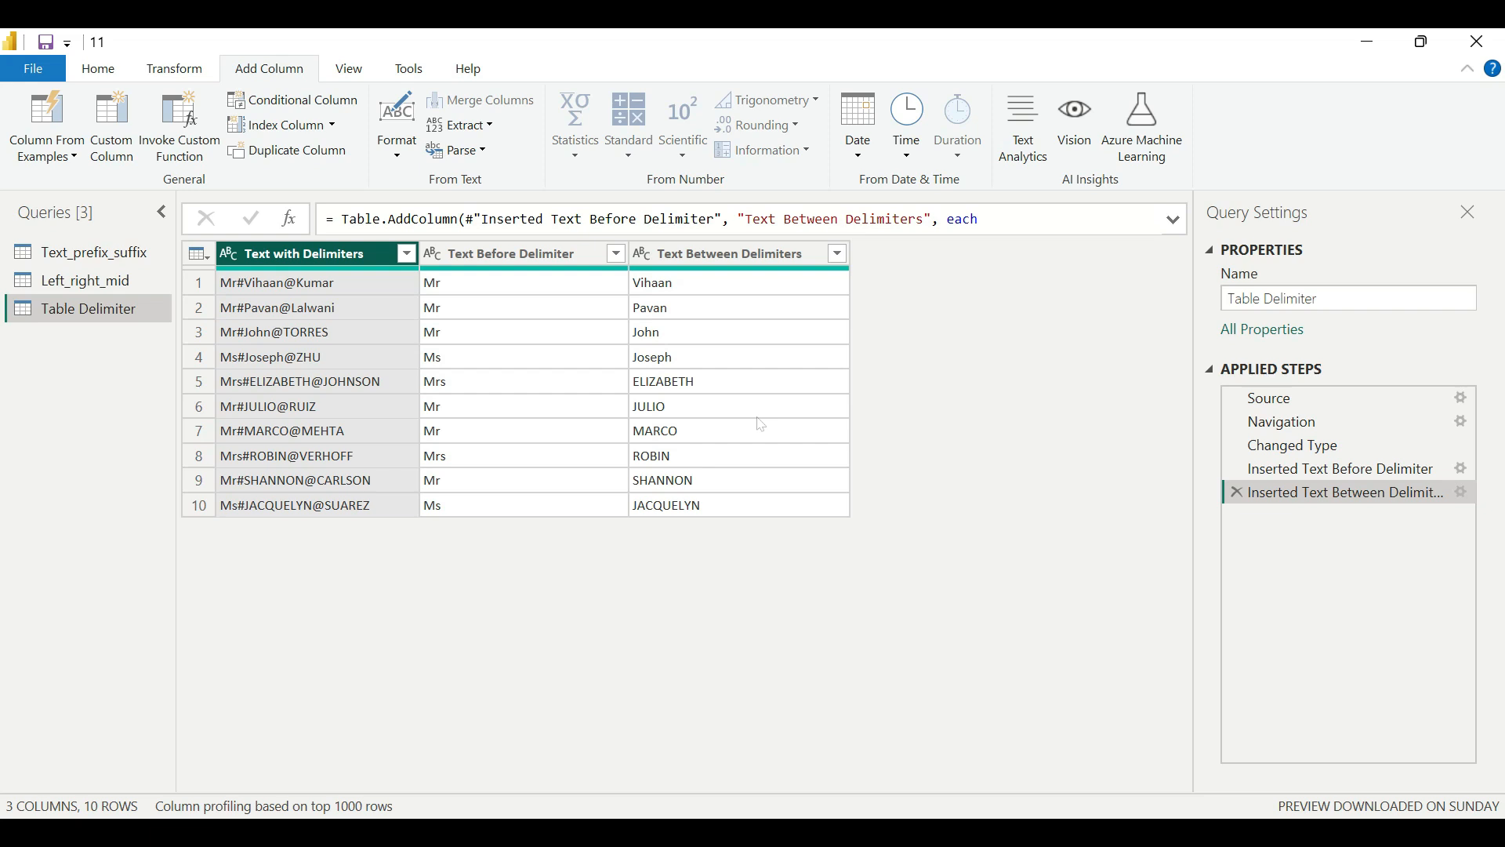
Extract each surname after the @ delimiter into a new Text After Delimiter column.
left_click(460, 125)
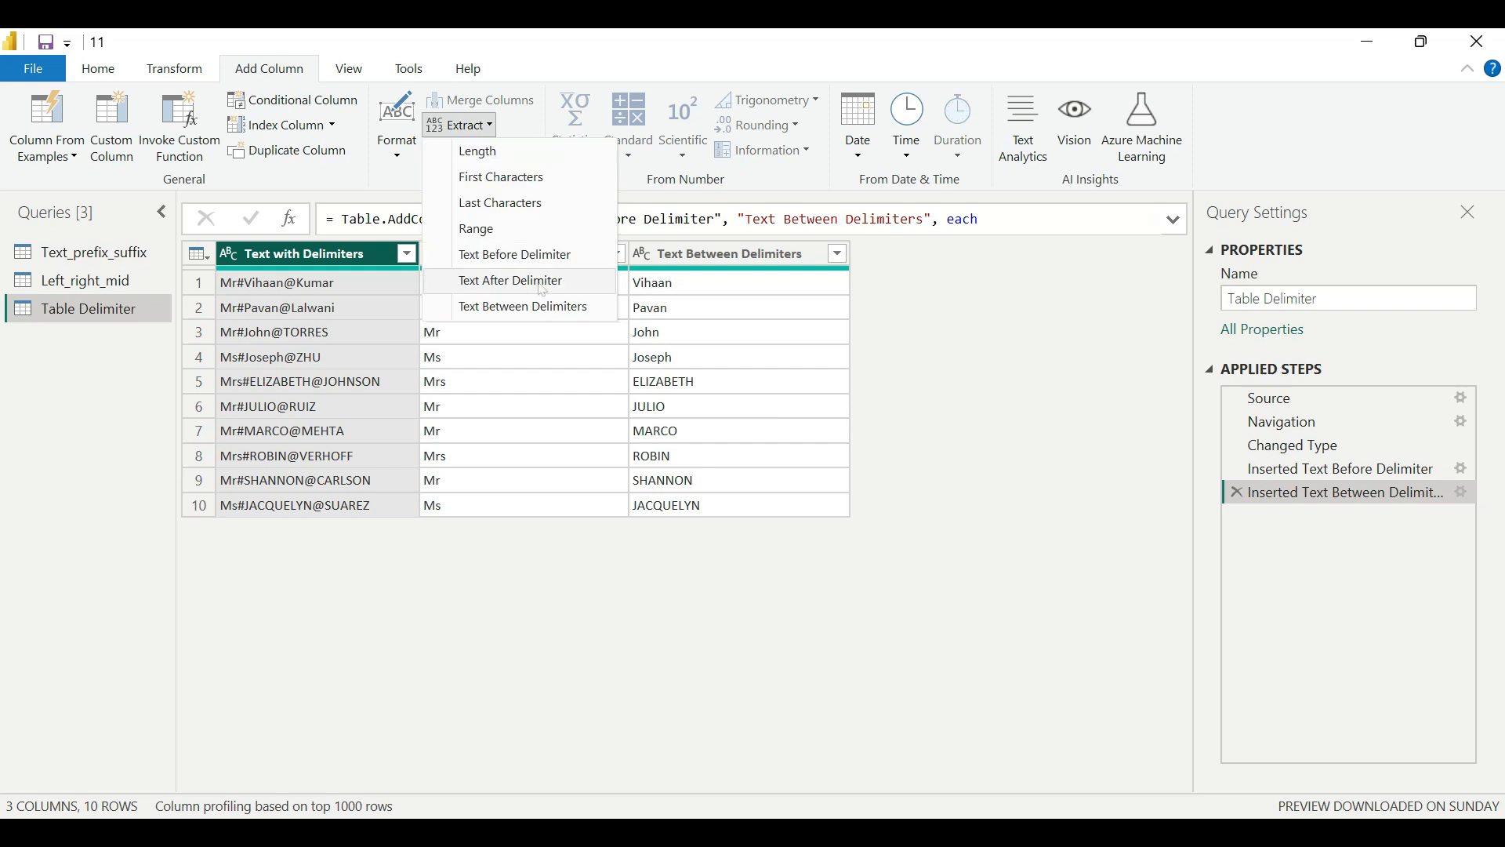
left_click(541, 282)
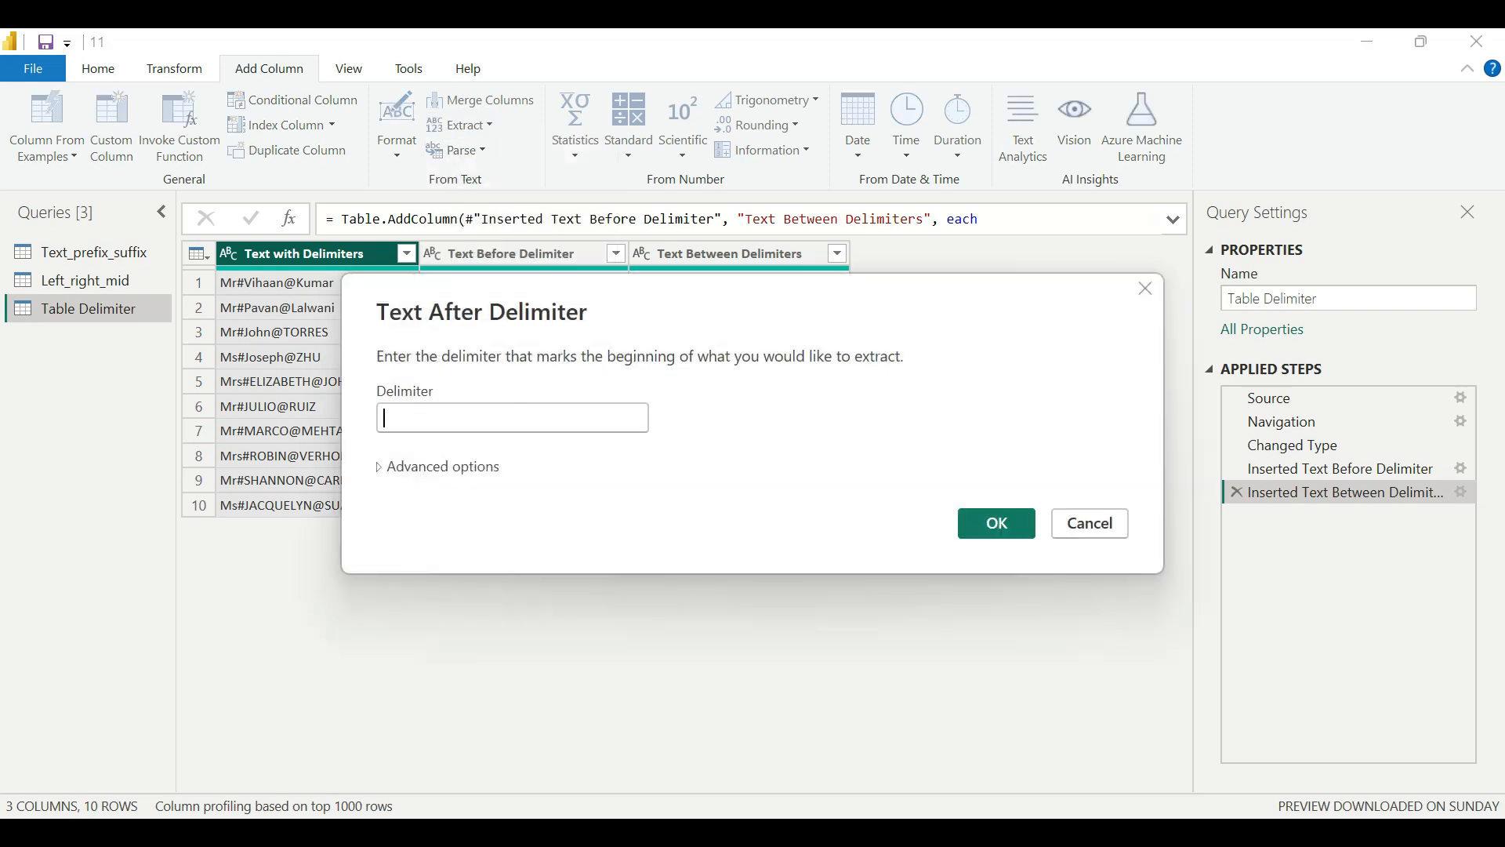
type("@")
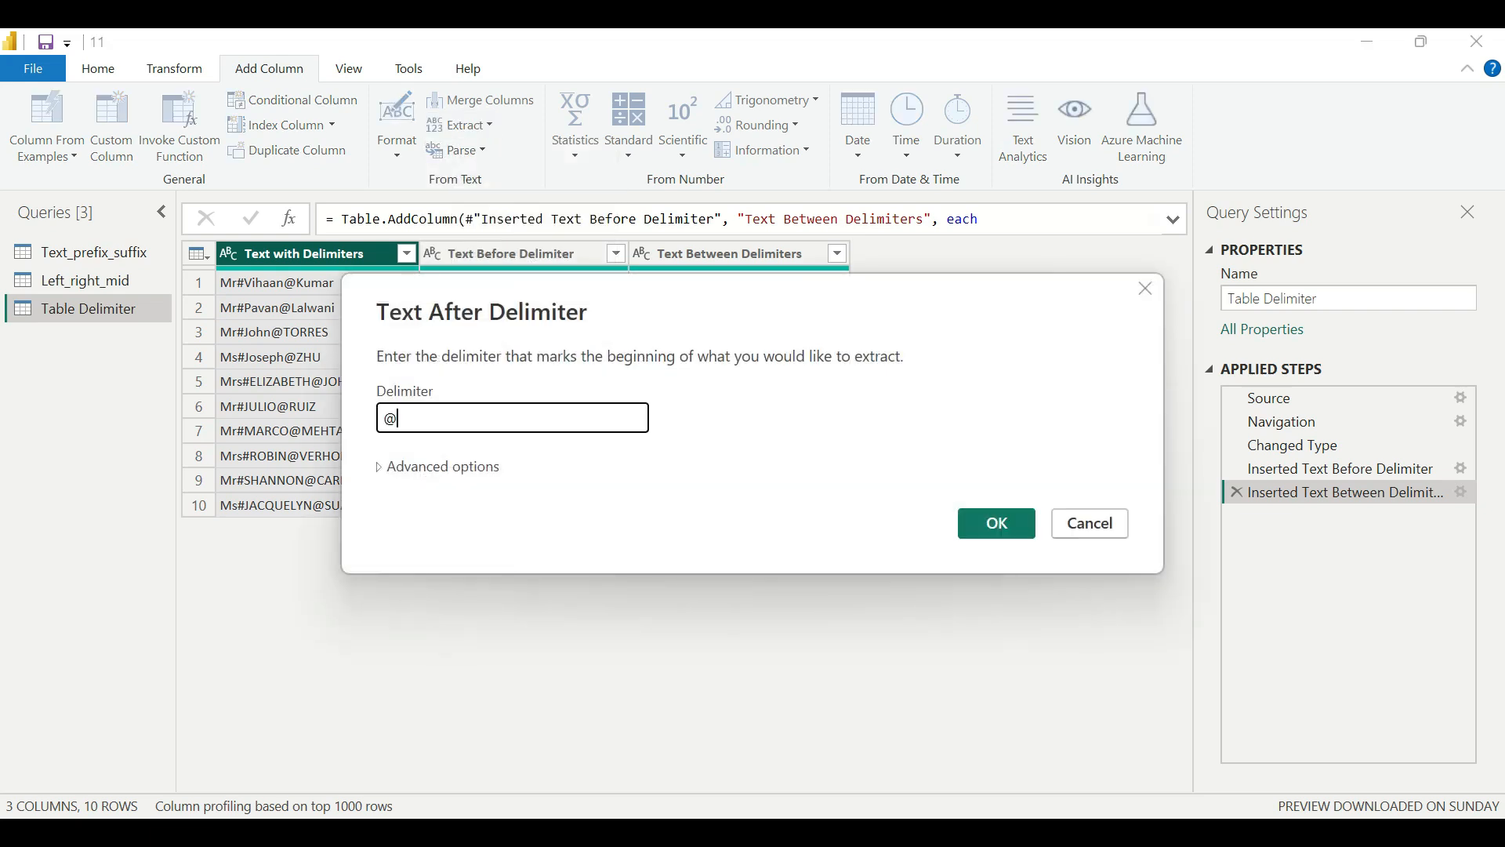
left_click(997, 523)
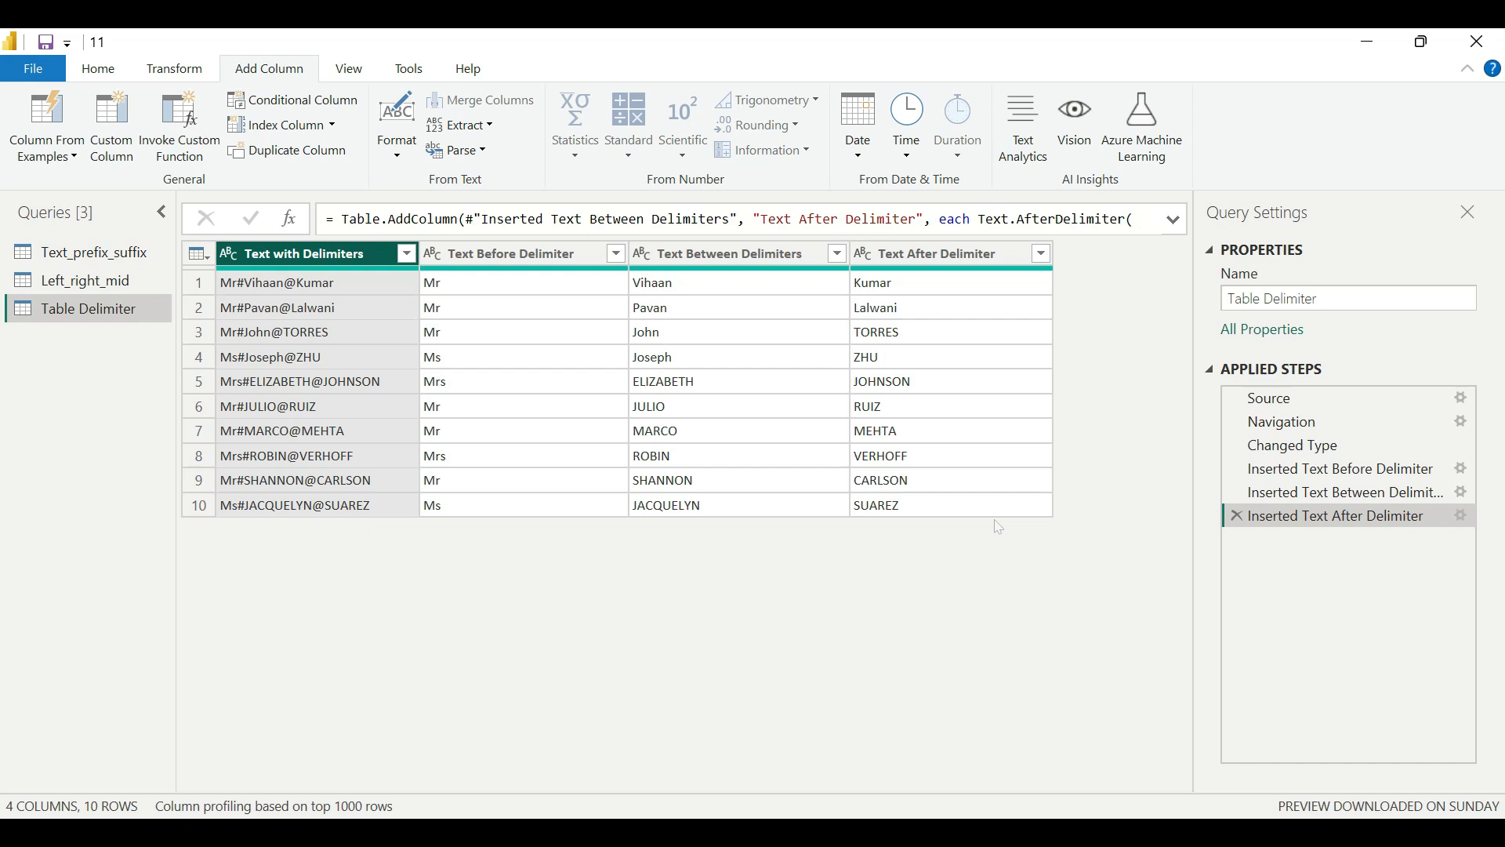
Remove the Text with Delimiters column and rename Text Before Delimiter to Prefix.
right_click(351, 252)
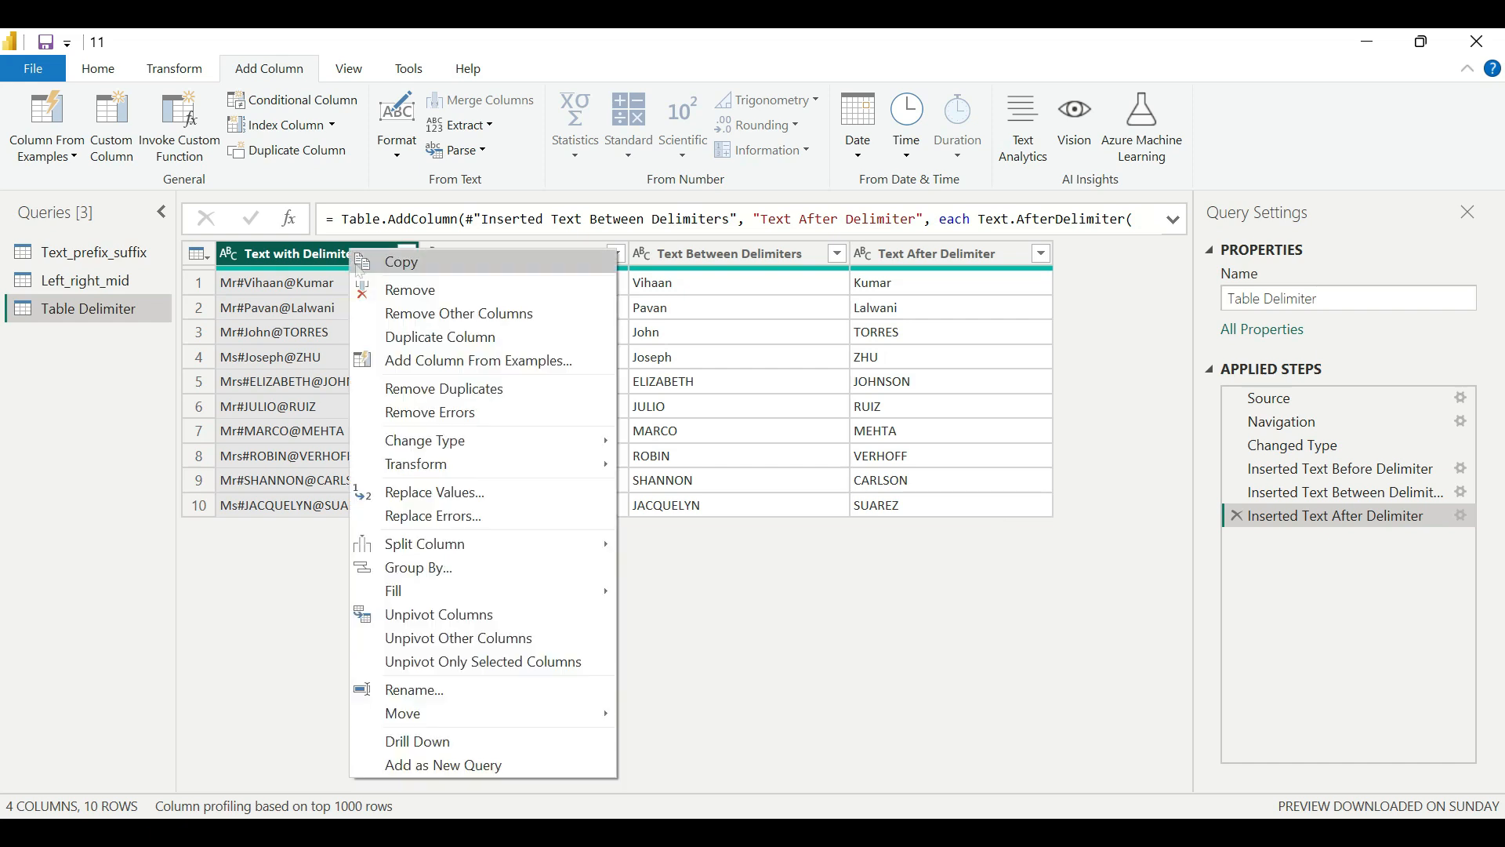
left_click(399, 292)
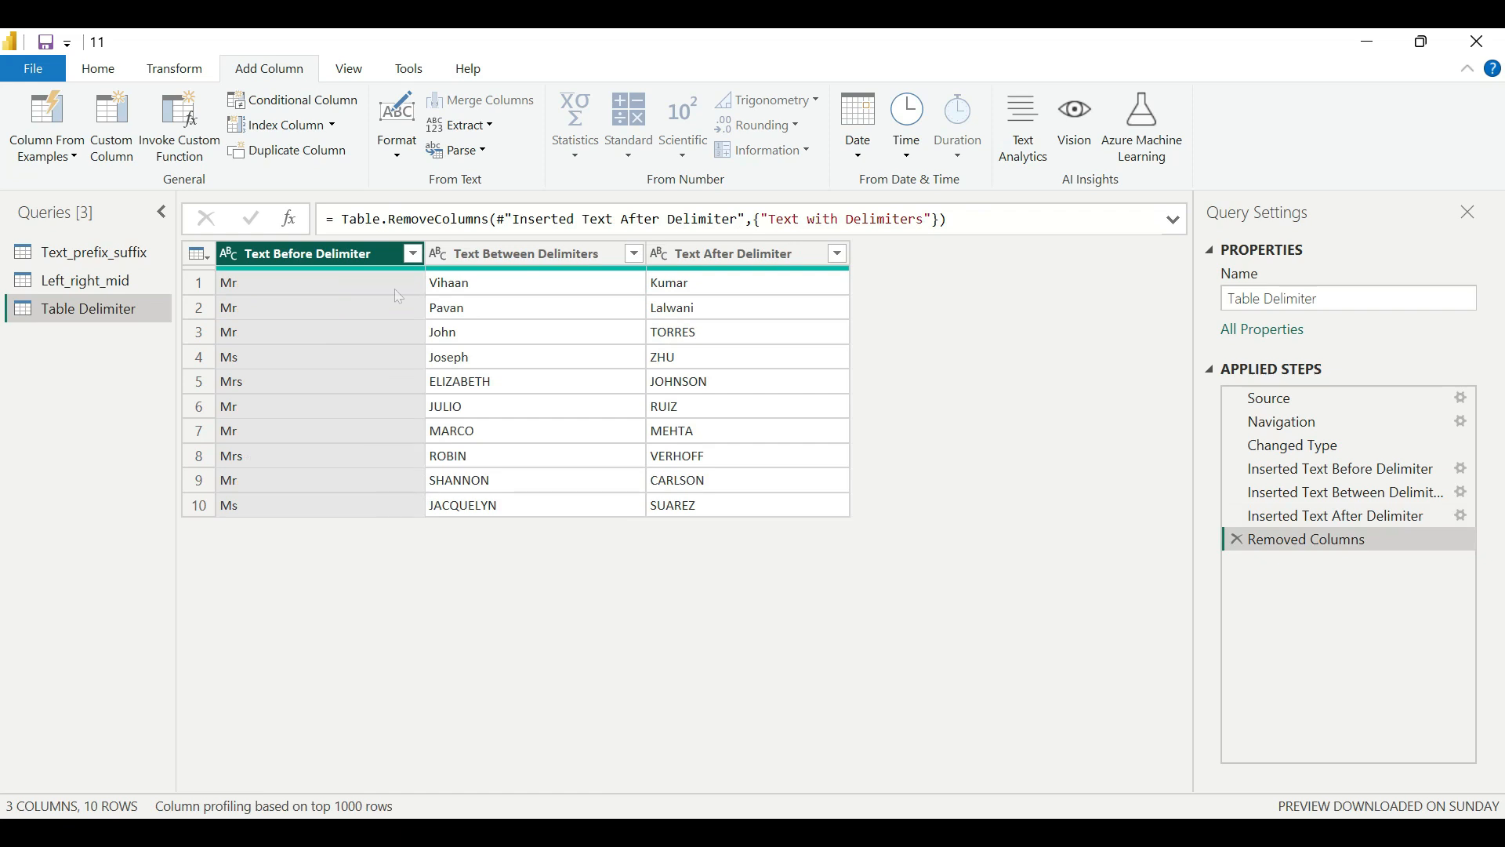
key("F2")
type("Prefix")
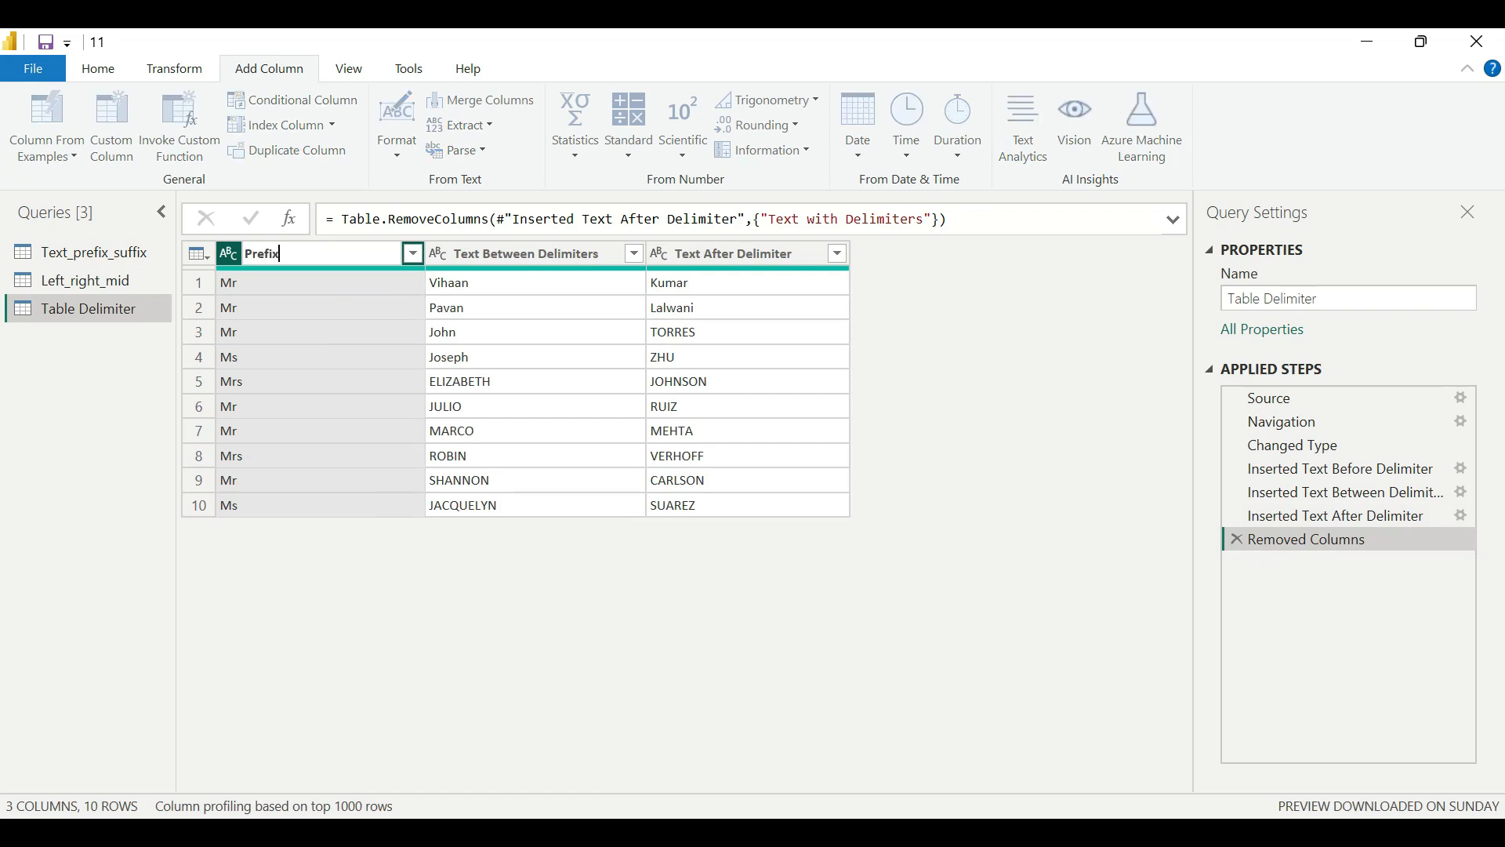
key("Return")
Rename the remaining extracted columns 1stname and Lastname, then select all three columns.
double_click(518, 255)
type("1stname")
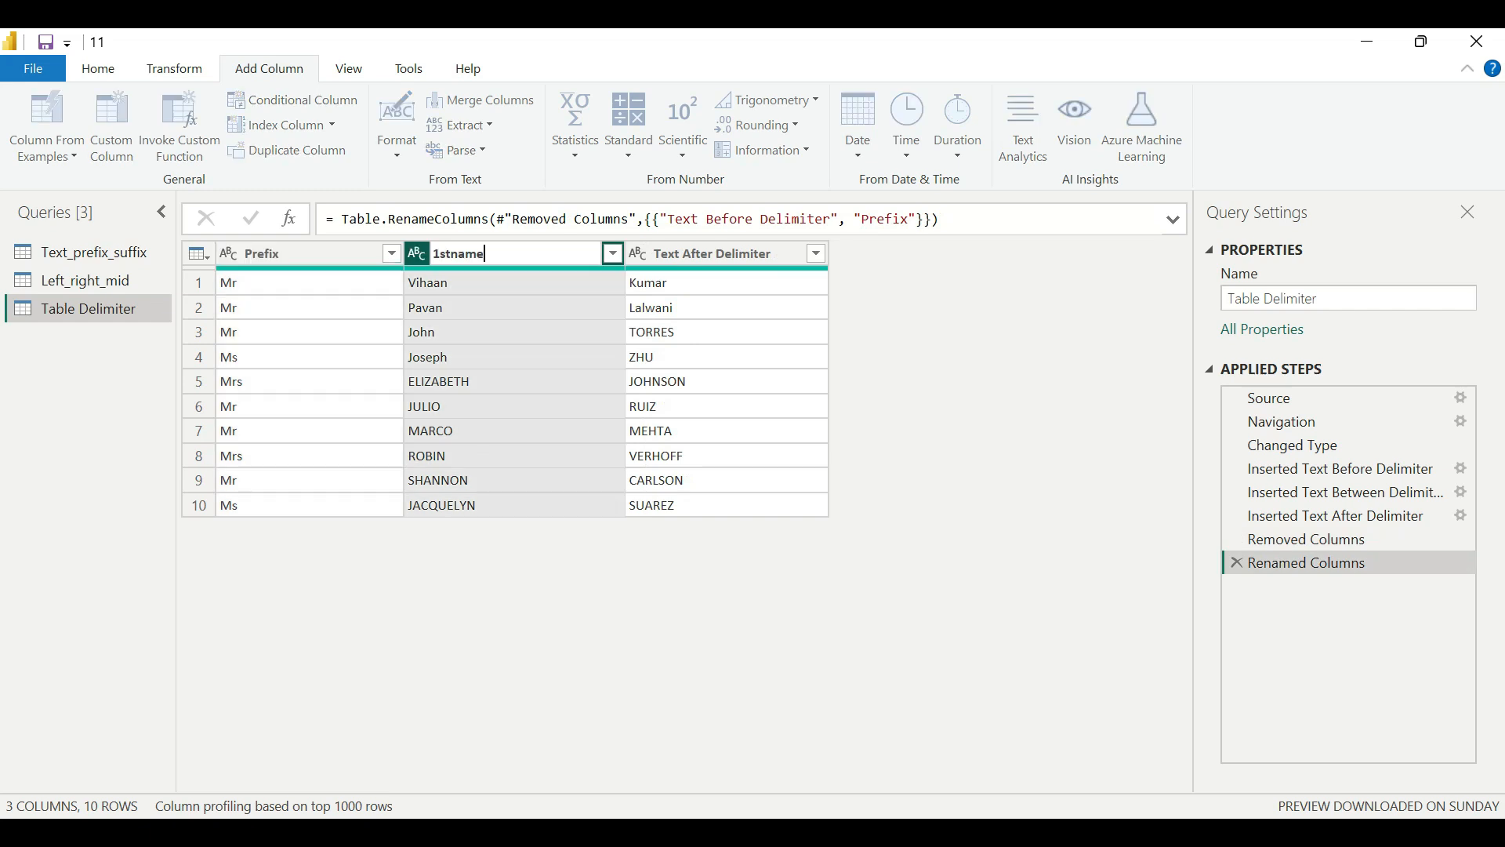
key("Return")
double_click(679, 253)
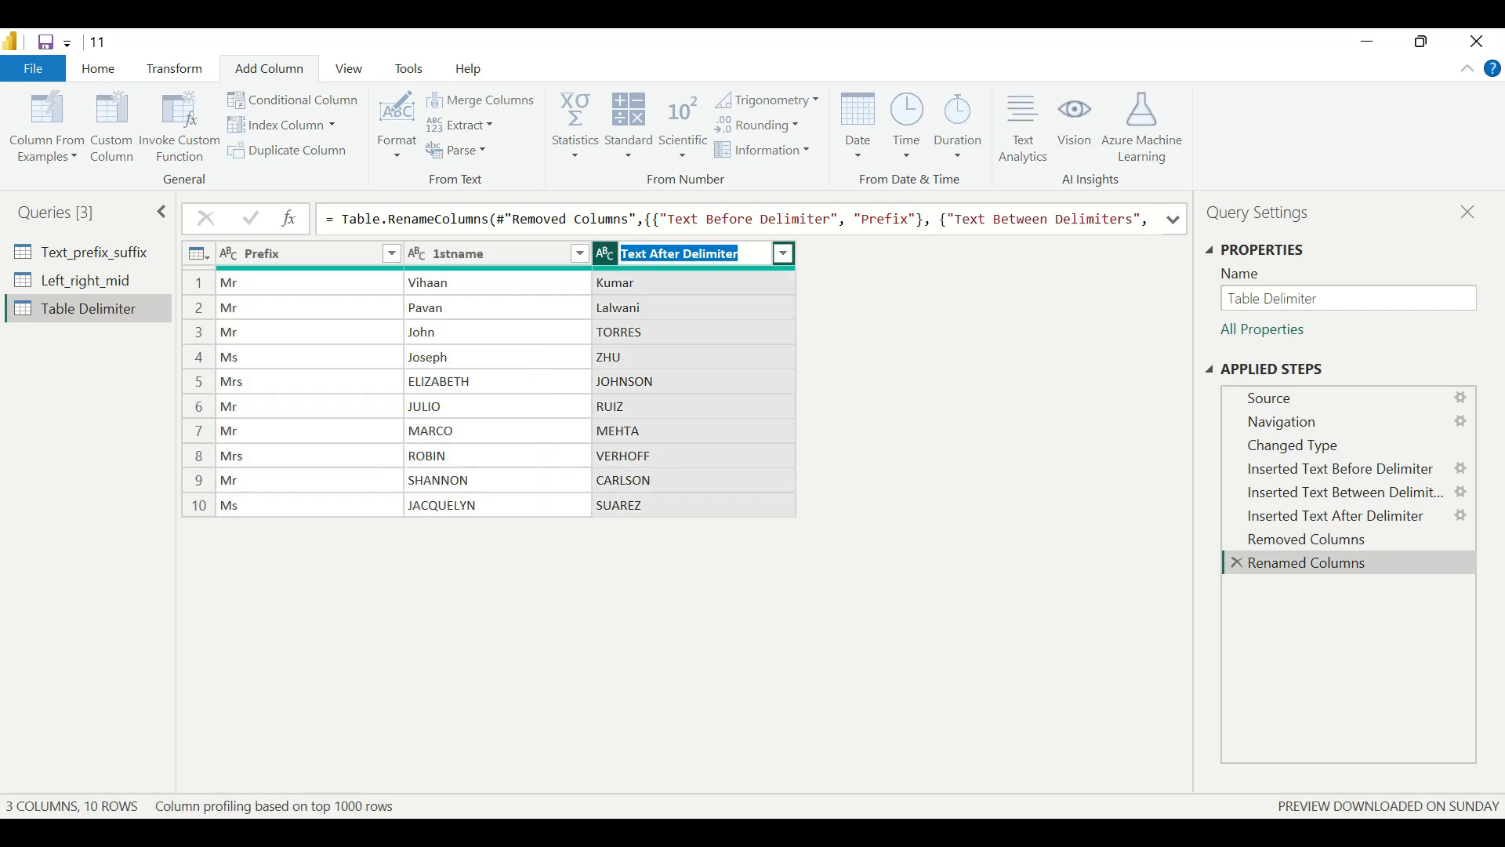
type("Lastname")
key("Return")
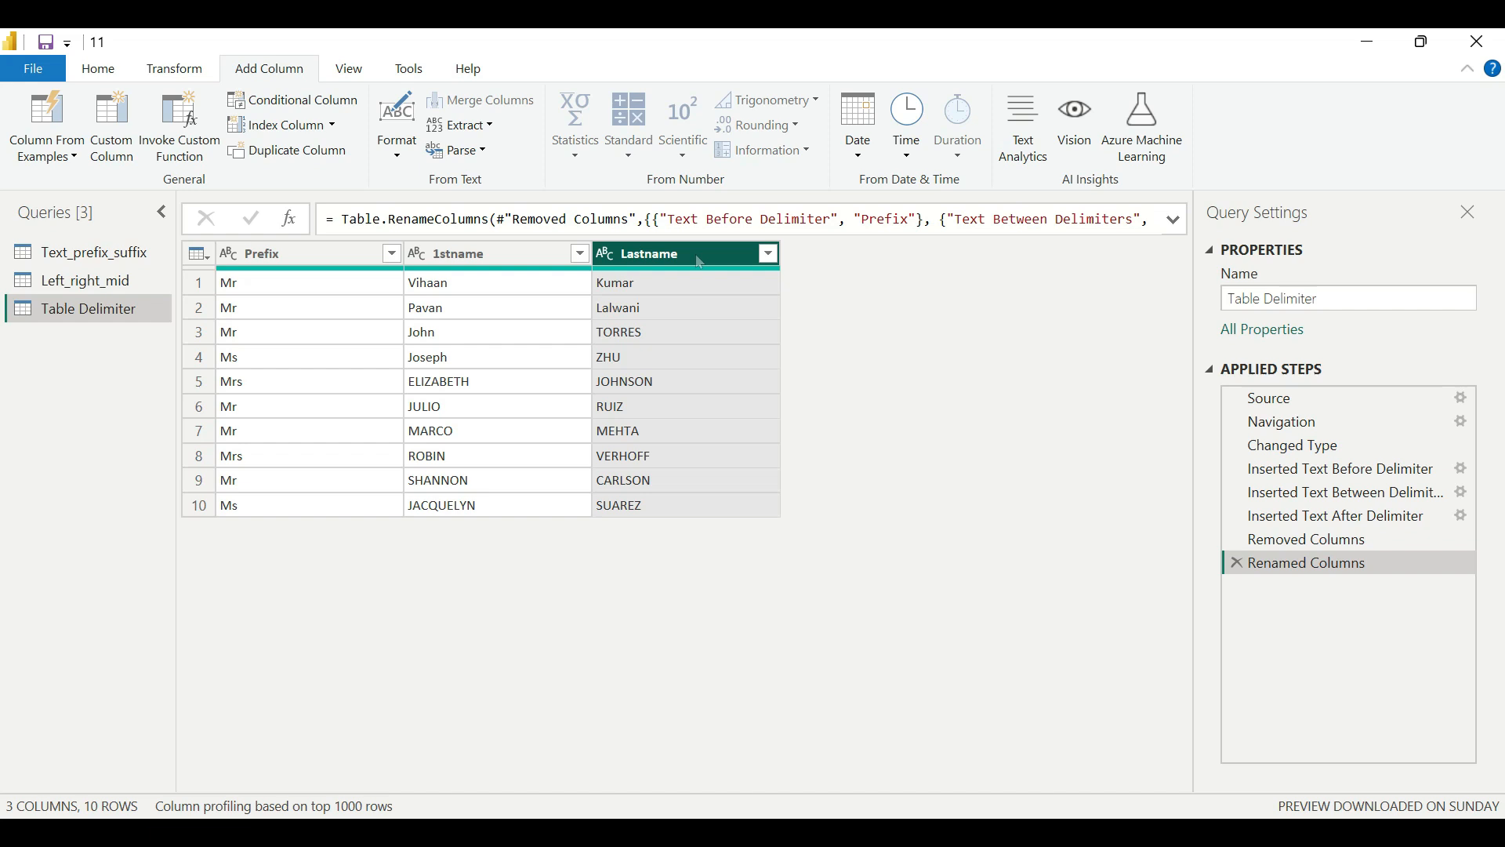
key("ctrl+a")
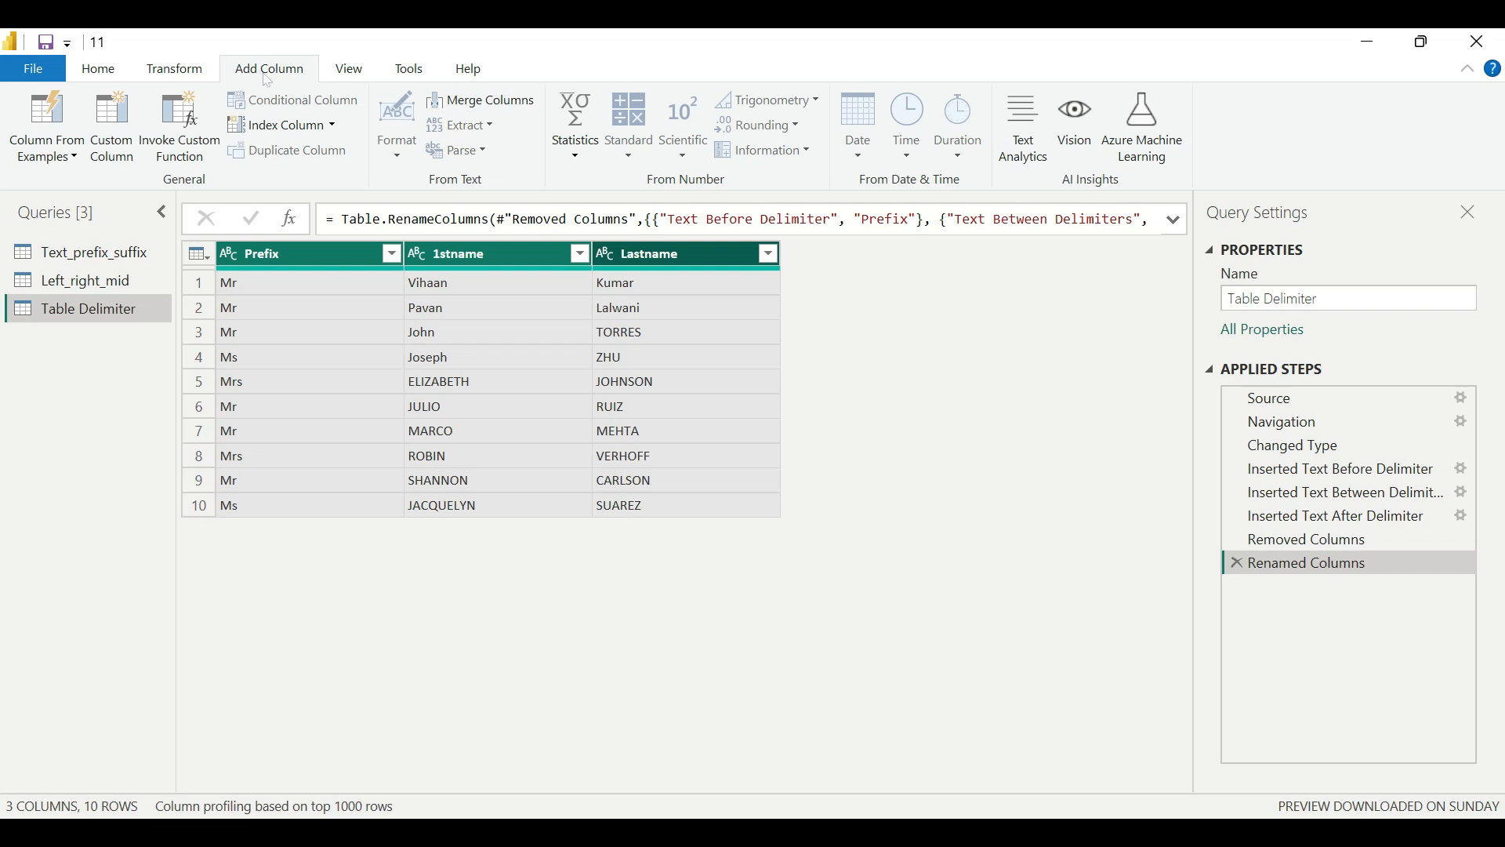
Merge Prefix, 1stname and Lastname with a Space separator into a column named FullName.
left_click(186, 71)
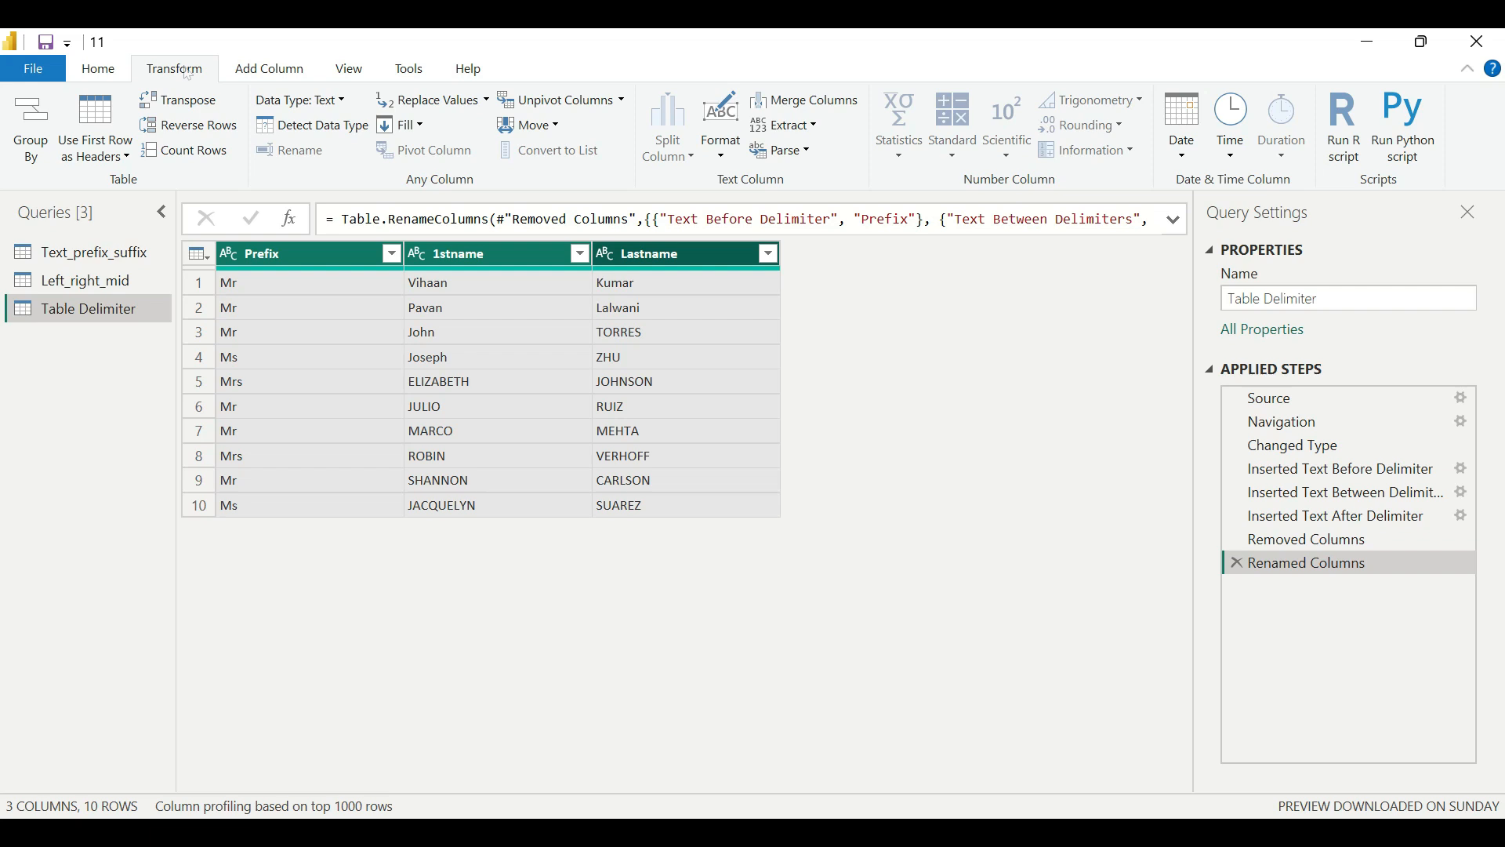
left_click(803, 107)
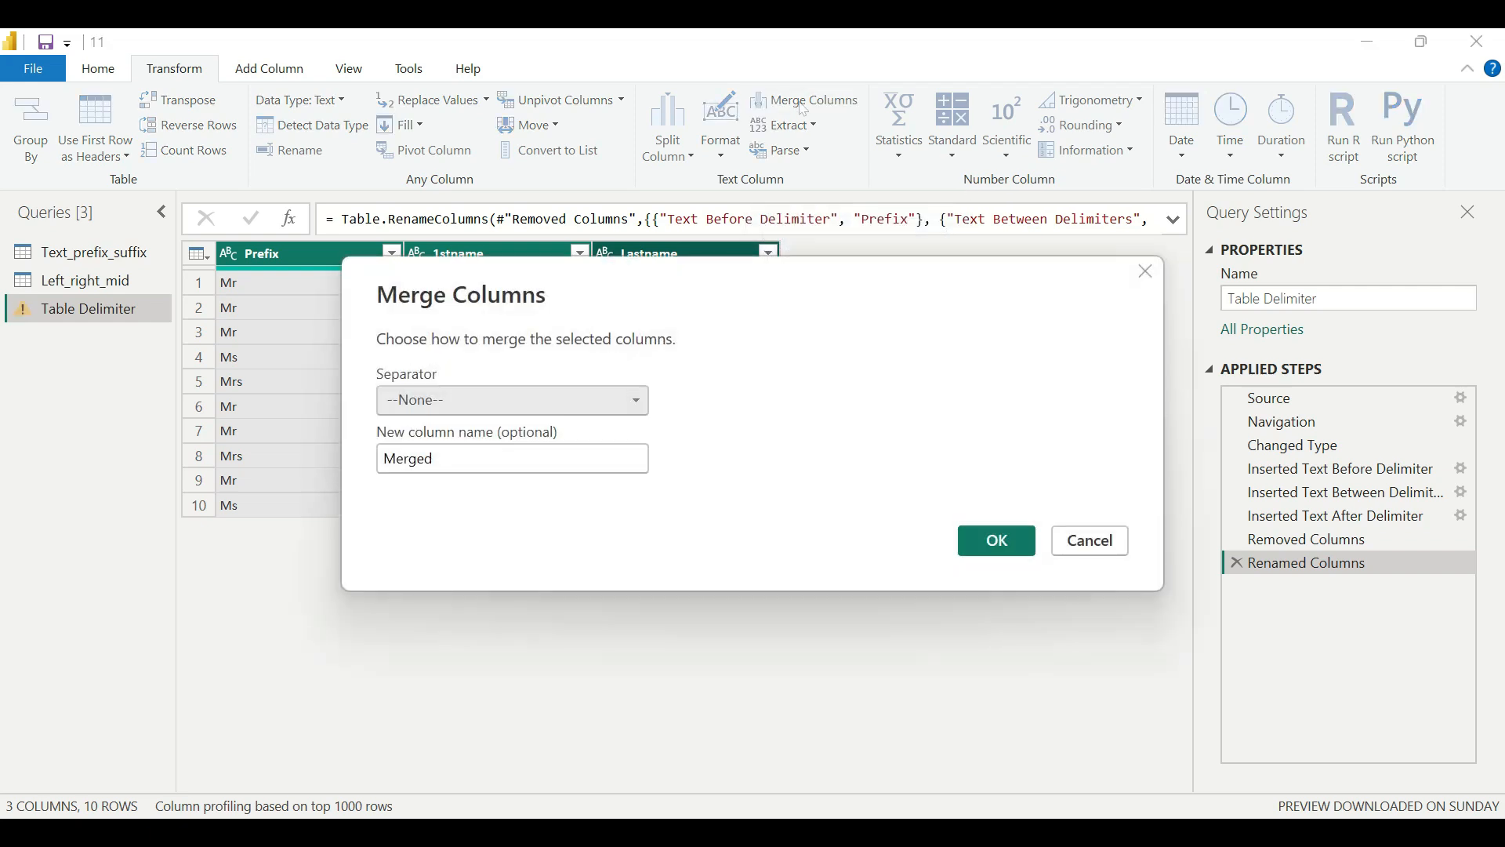
left_click(513, 399)
left_click(488, 549)
key("Tab")
type("FullName")
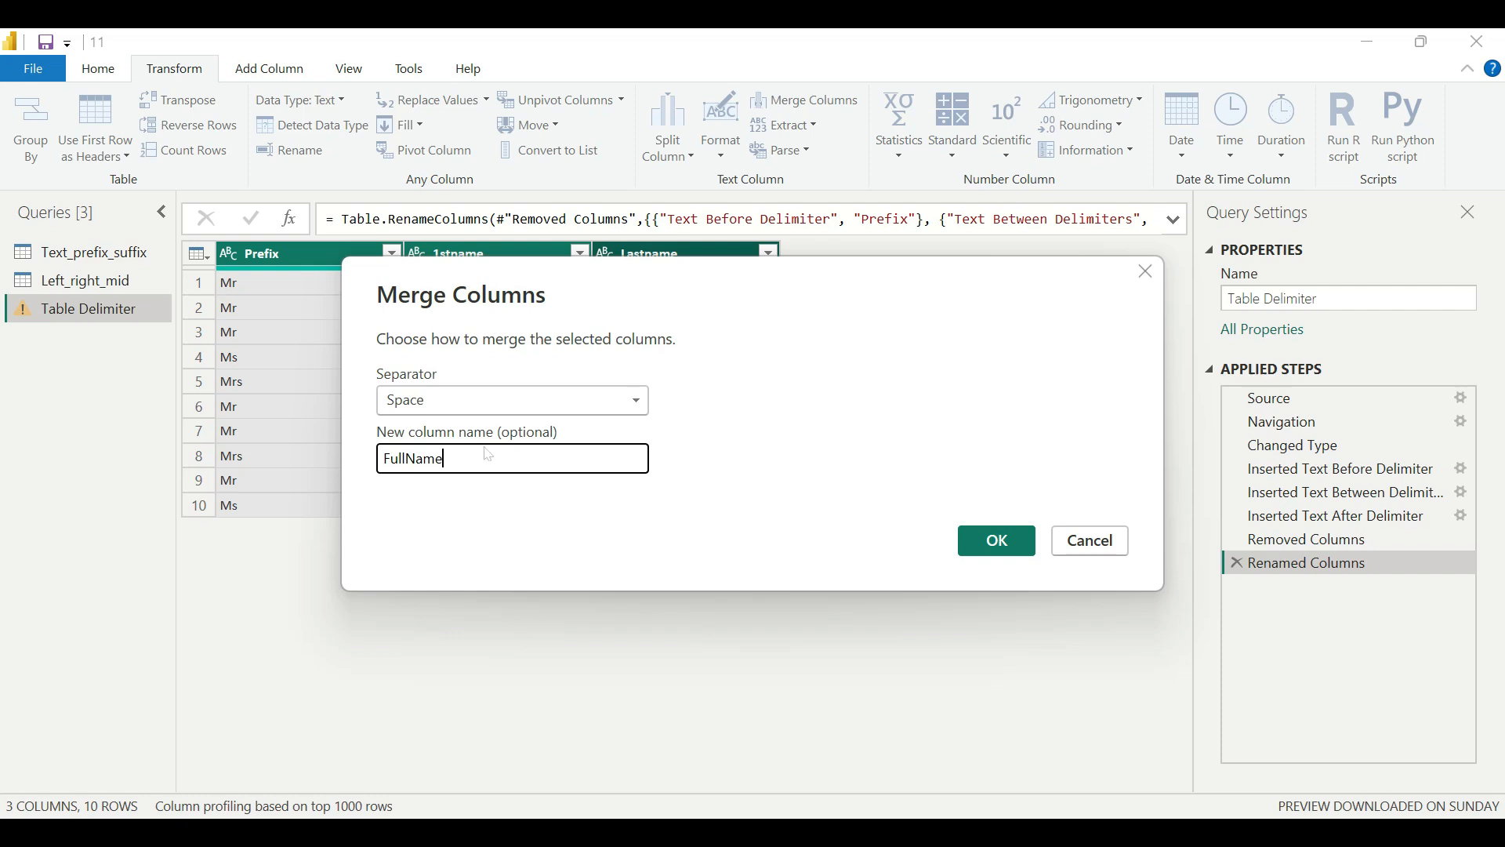
key("Return")
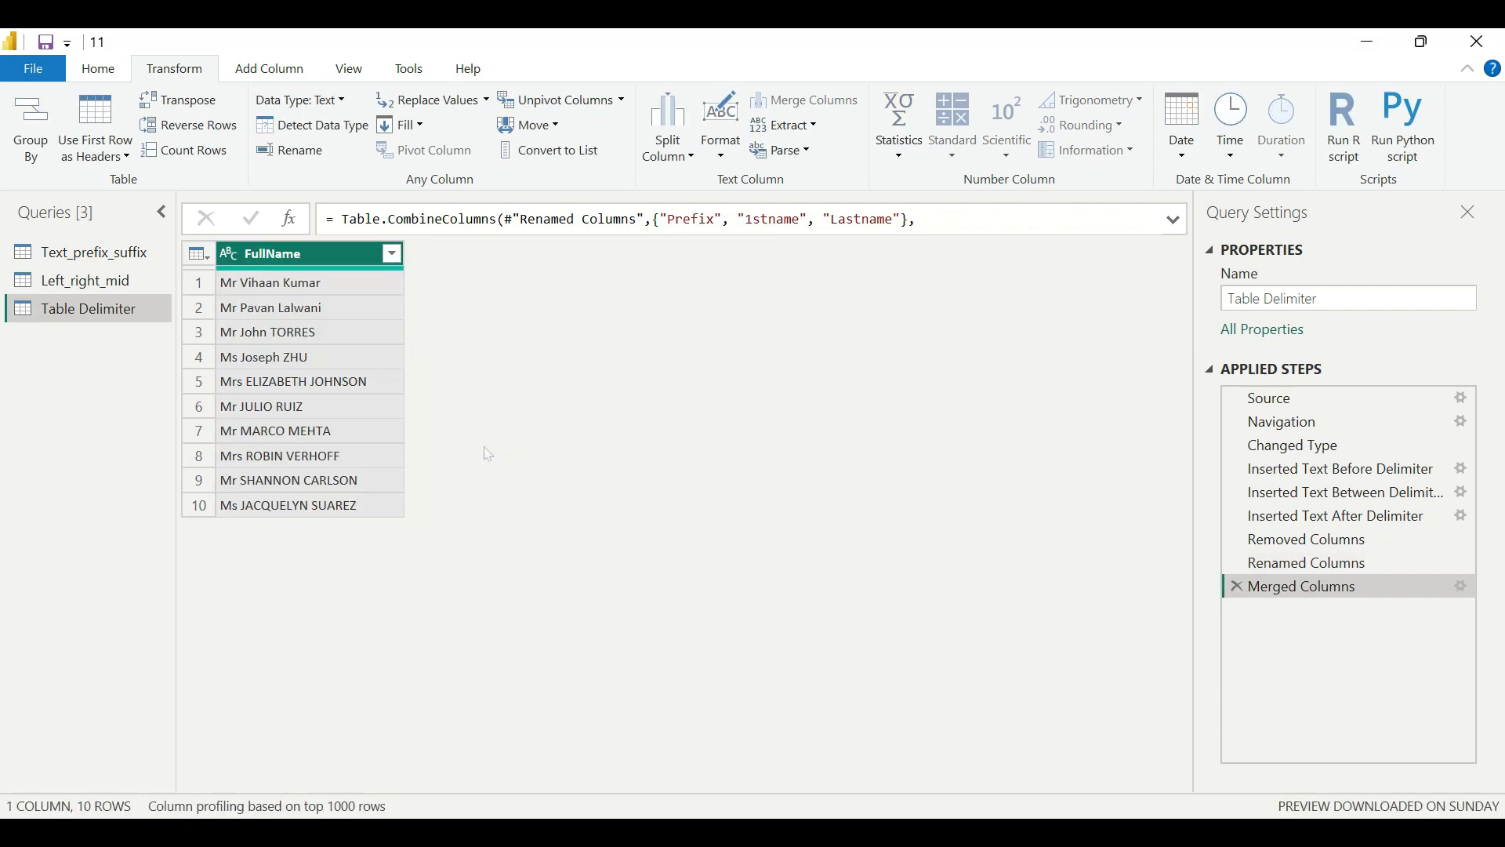